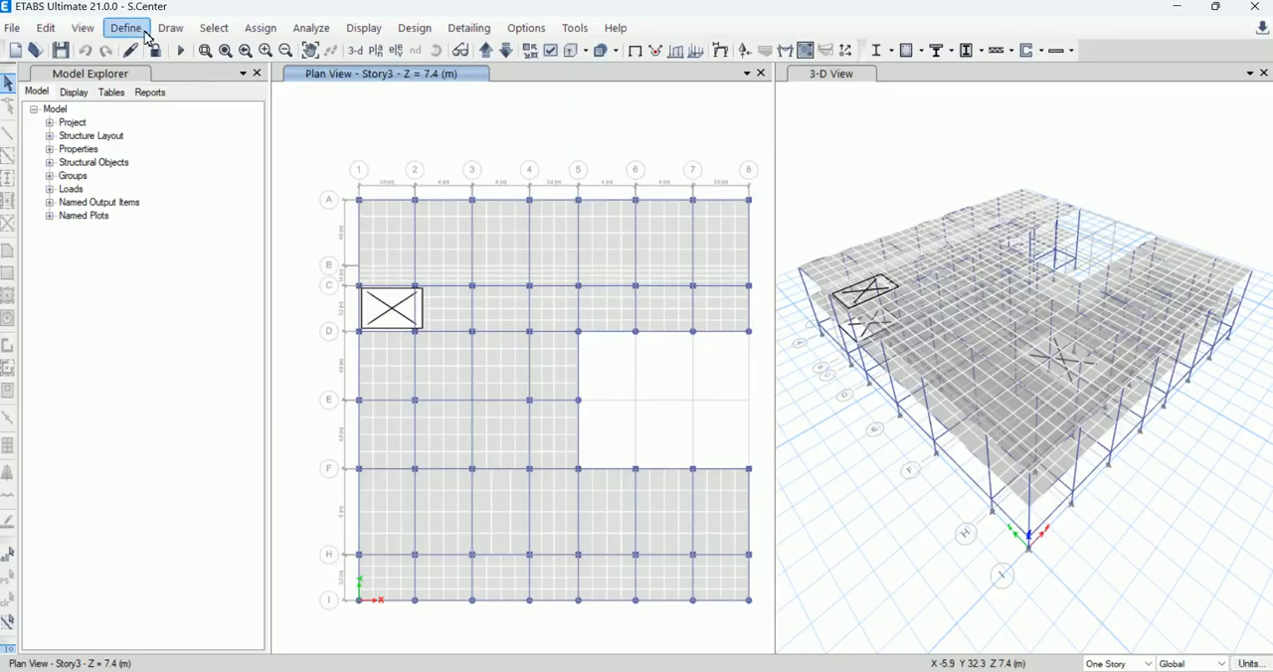
pyautogui.click(140, 33)
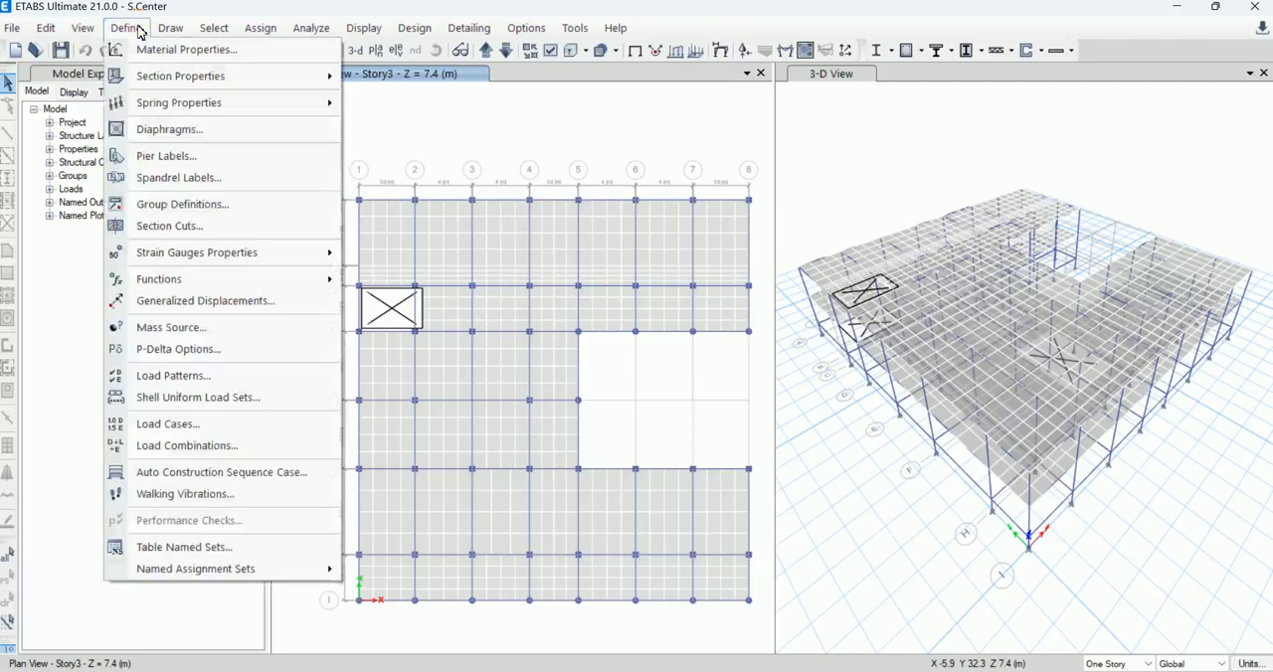
pyautogui.click(328, 86)
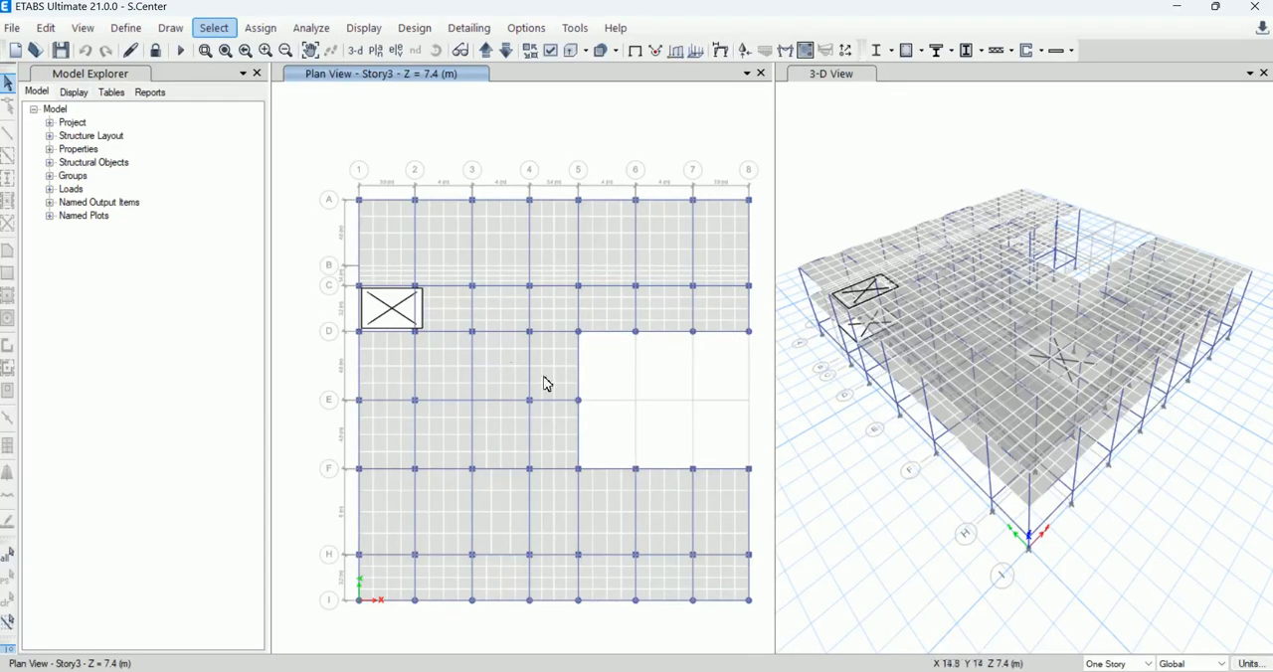
pyautogui.click(137, 30)
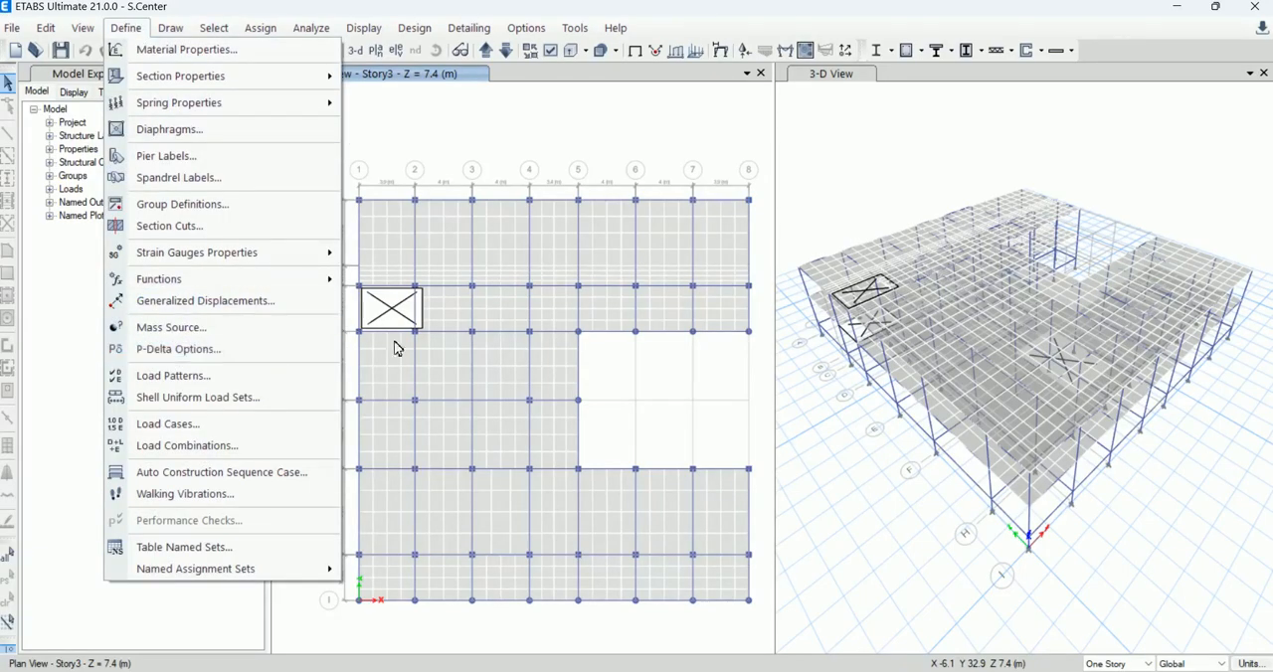
pyautogui.click(402, 131)
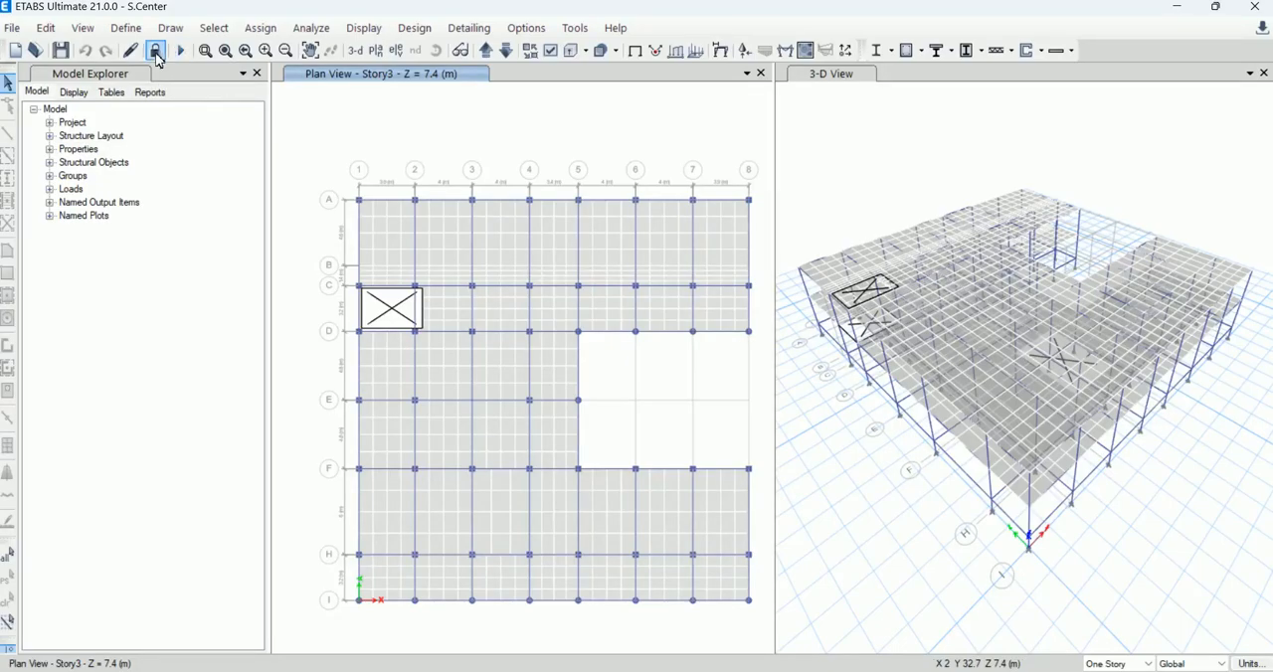
# Step: Review the data of the MsSrc1 mass source, including its load pattern multipliers, and close it without changes
pyautogui.click(127, 28)
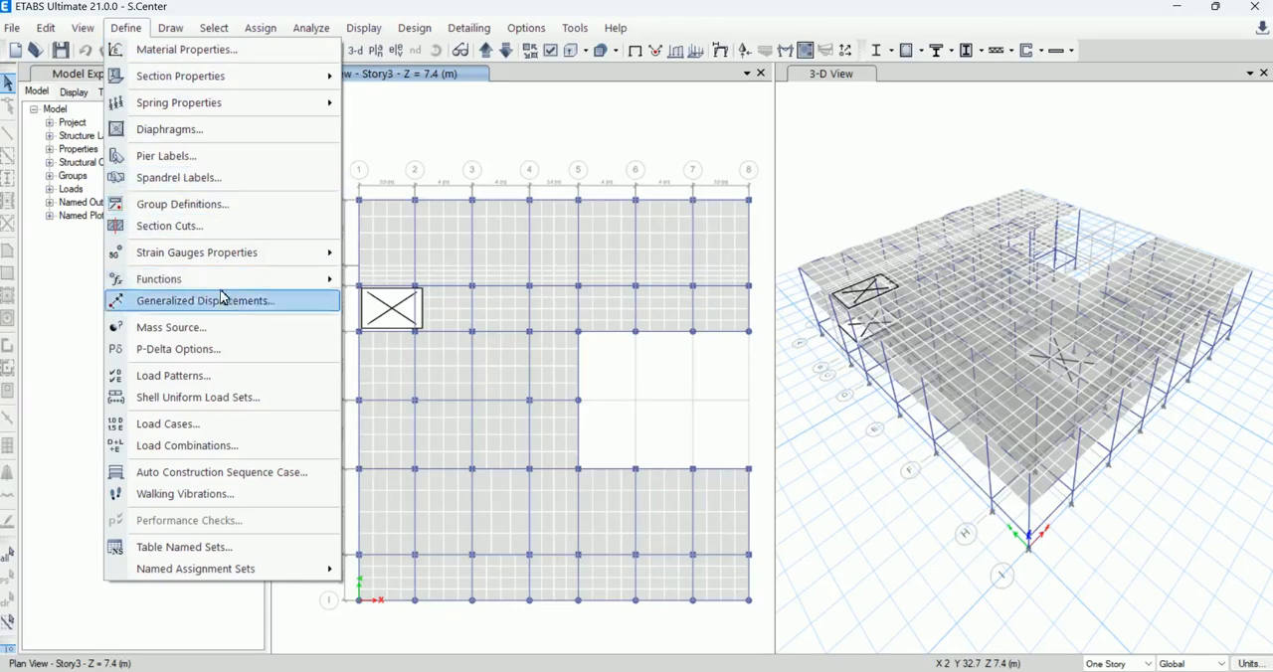
pyautogui.click(231, 332)
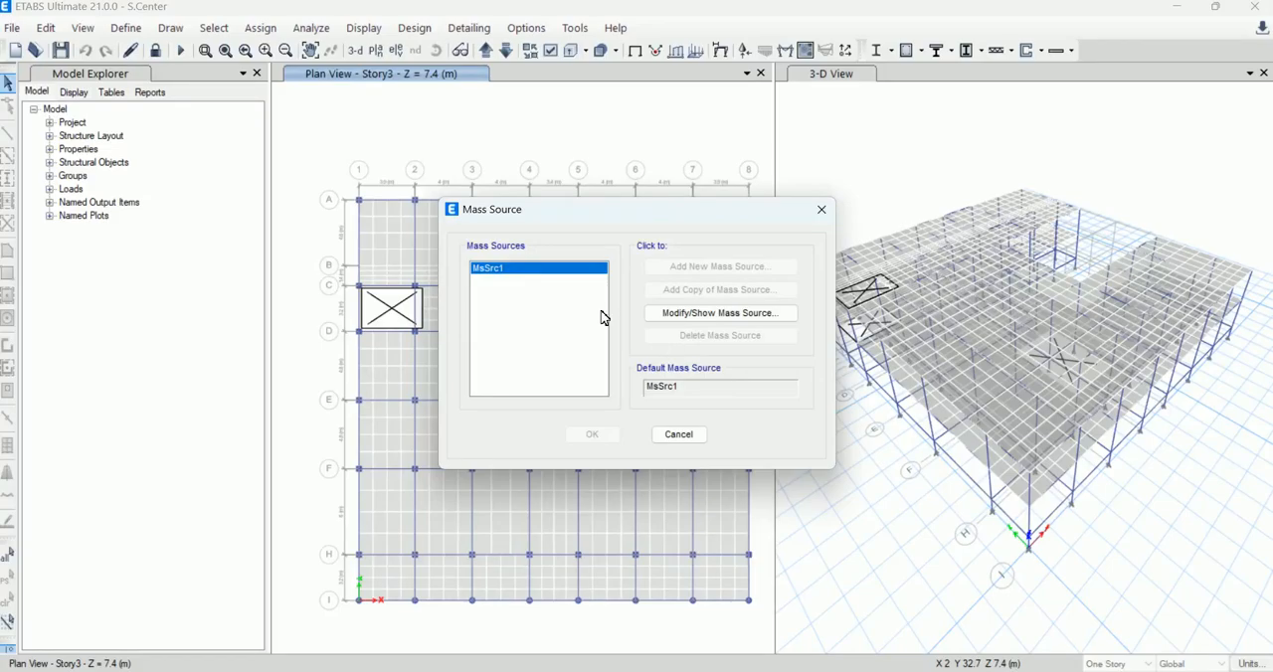
pyautogui.click(689, 316)
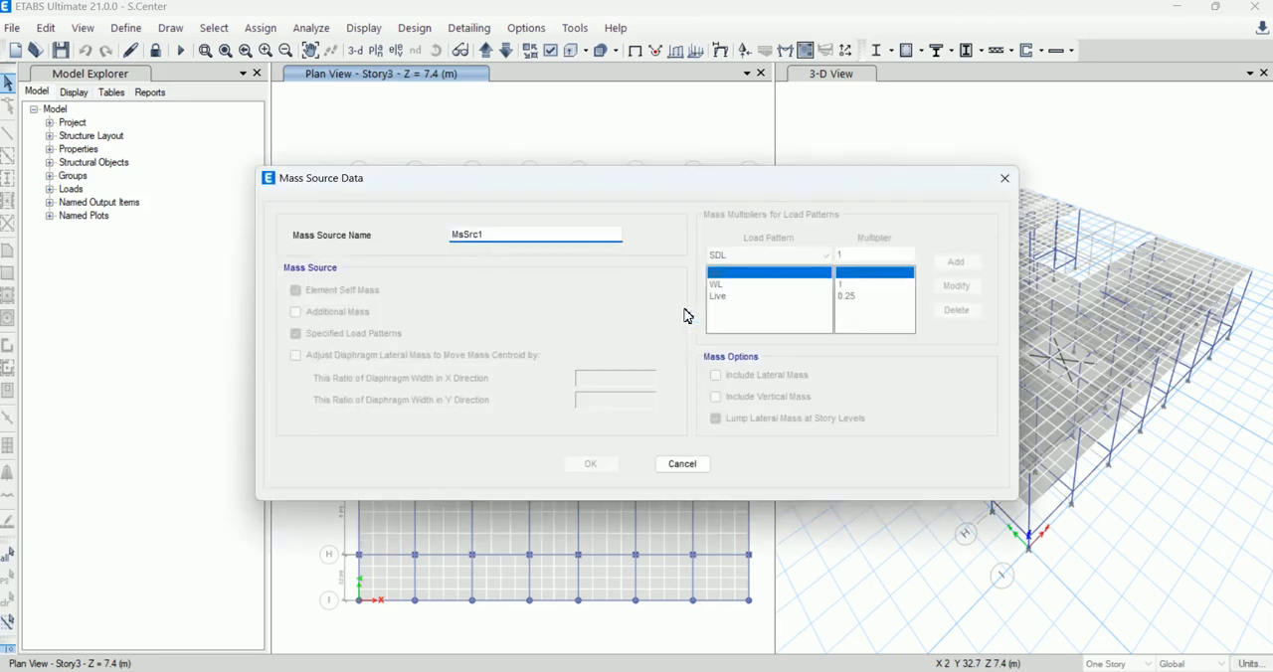
pyautogui.click(880, 671)
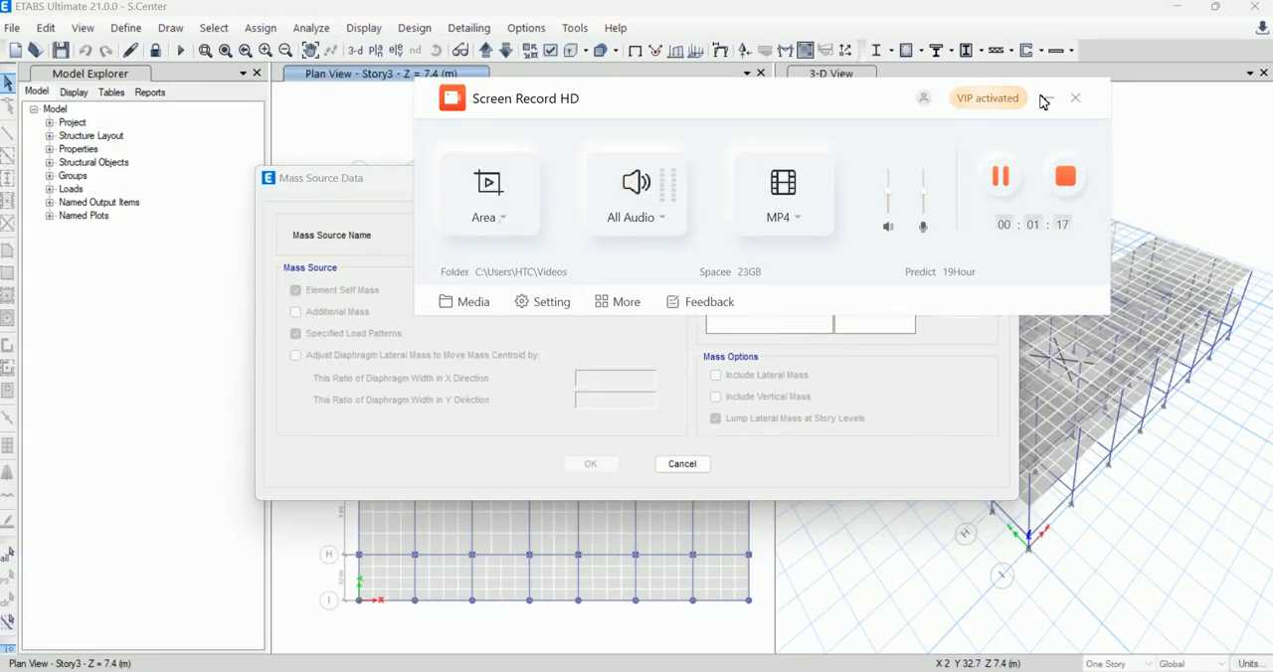
pyautogui.click(1047, 101)
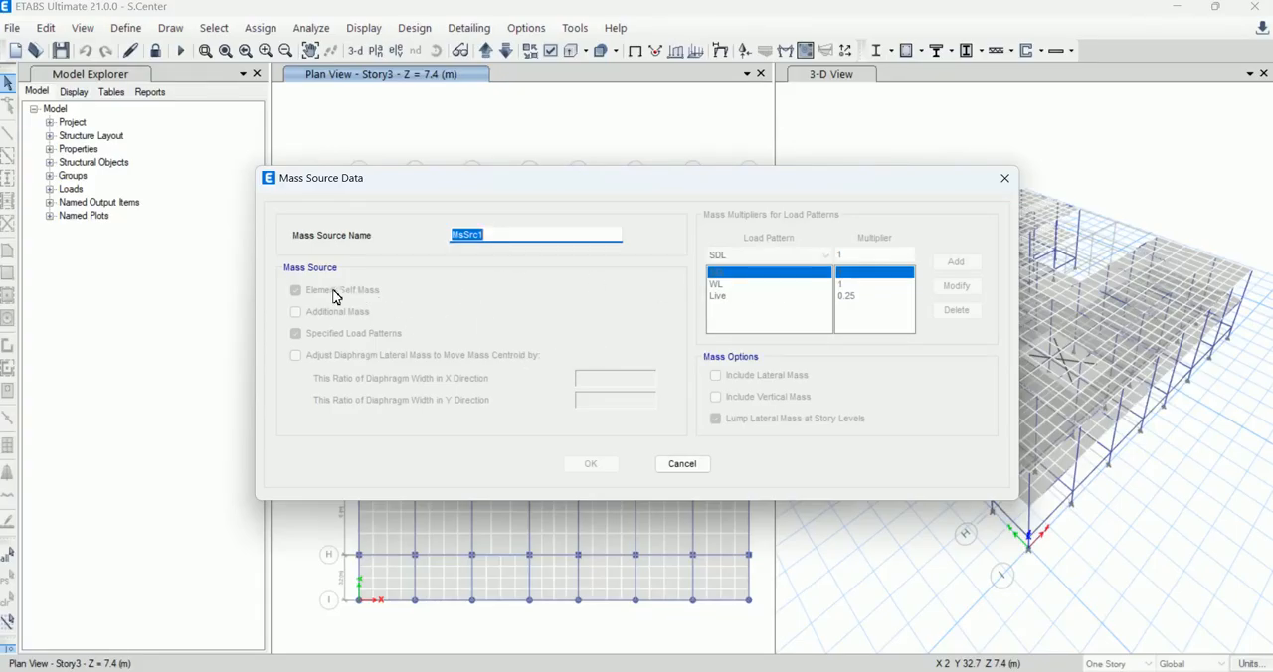
pyautogui.click(687, 464)
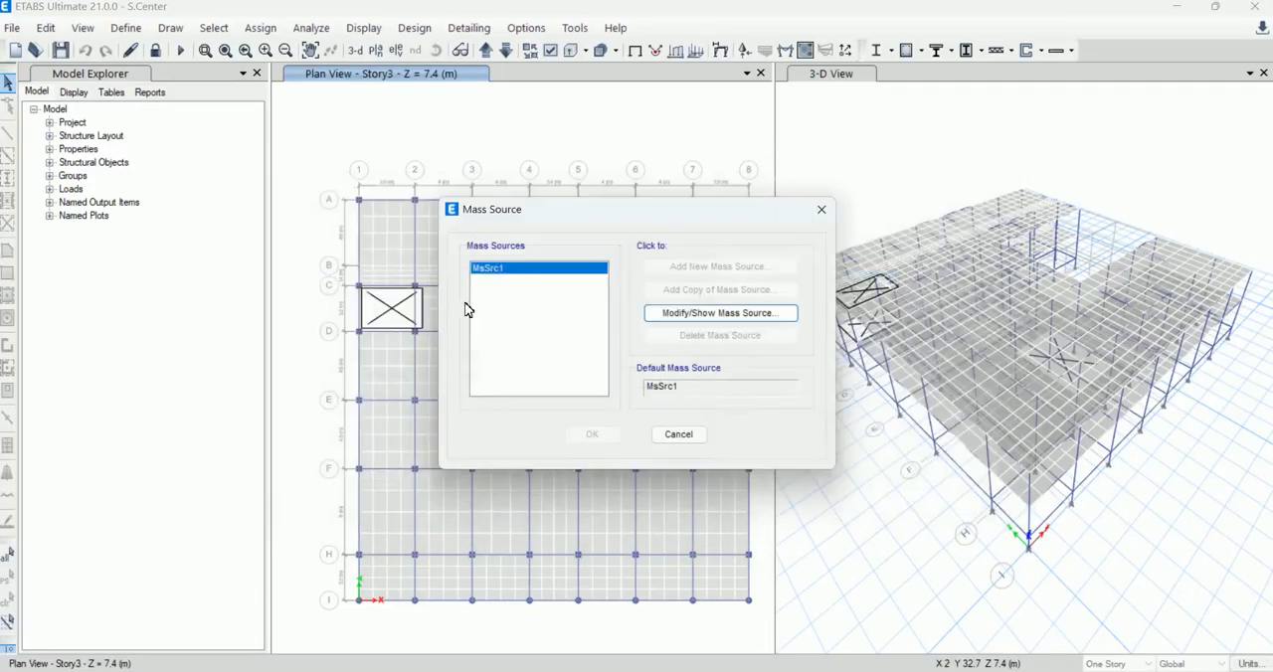
pyautogui.click(683, 436)
# Step: Unlock the model, accepting deletion of the analysis results, and open the MsSrc1 mass source for modification
pyautogui.click(157, 51)
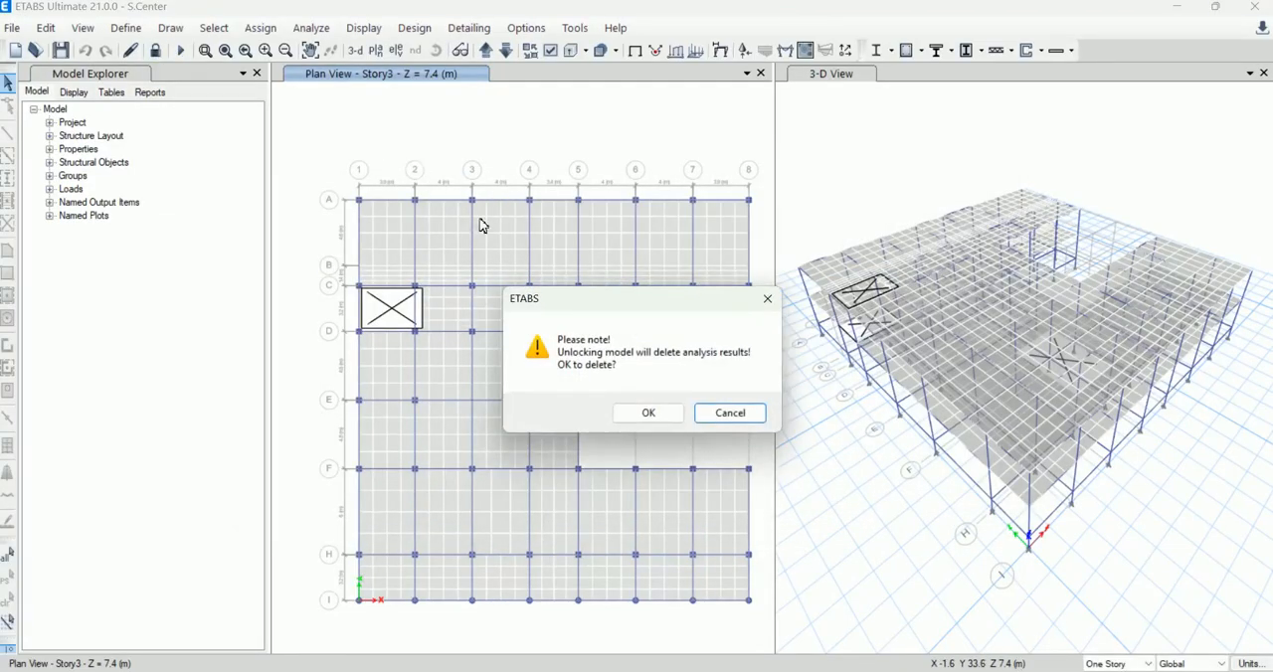
pyautogui.click(636, 412)
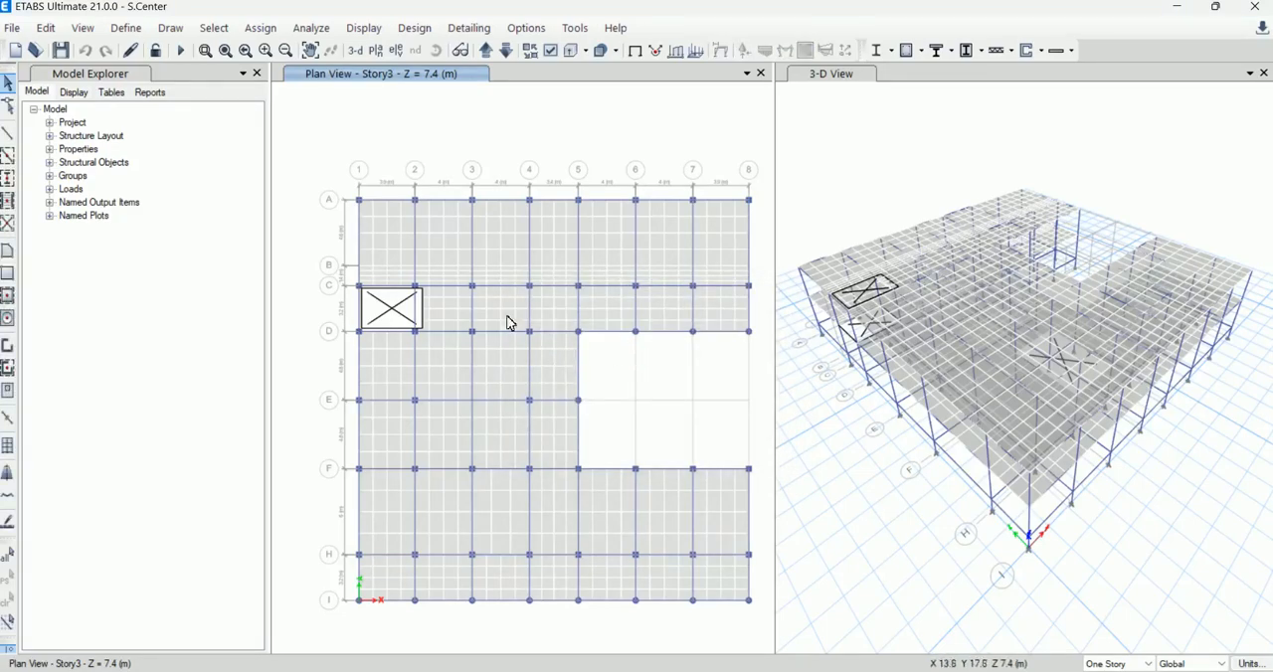
pyautogui.click(130, 28)
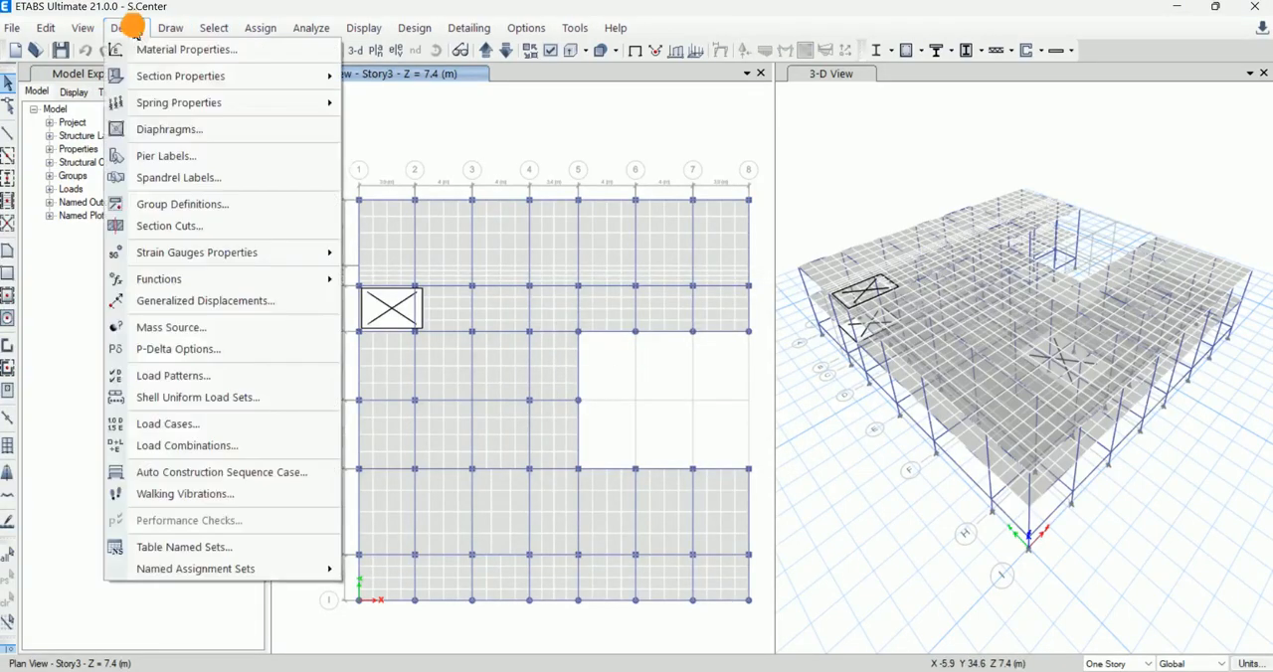
pyautogui.click(236, 326)
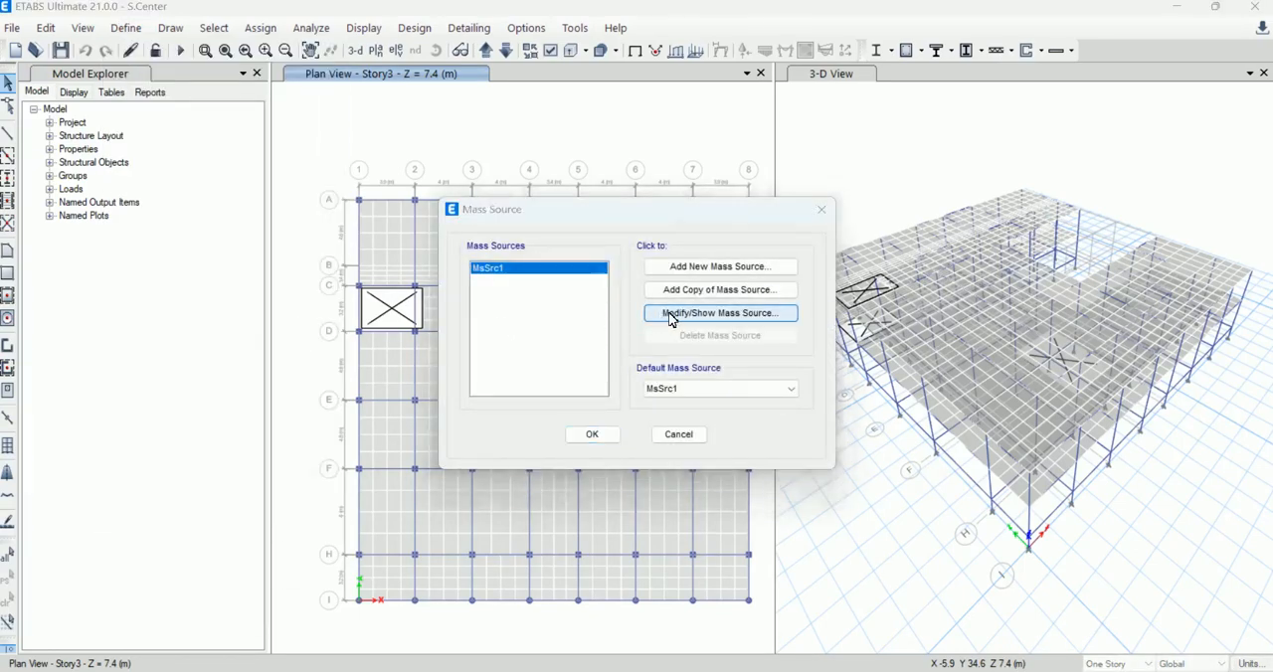
pyautogui.click(670, 316)
# Step: Add the Dead load pattern with a multiplier of 1 to the mass multipliers of MsSrc1
pyautogui.click(796, 256)
pyautogui.click(749, 307)
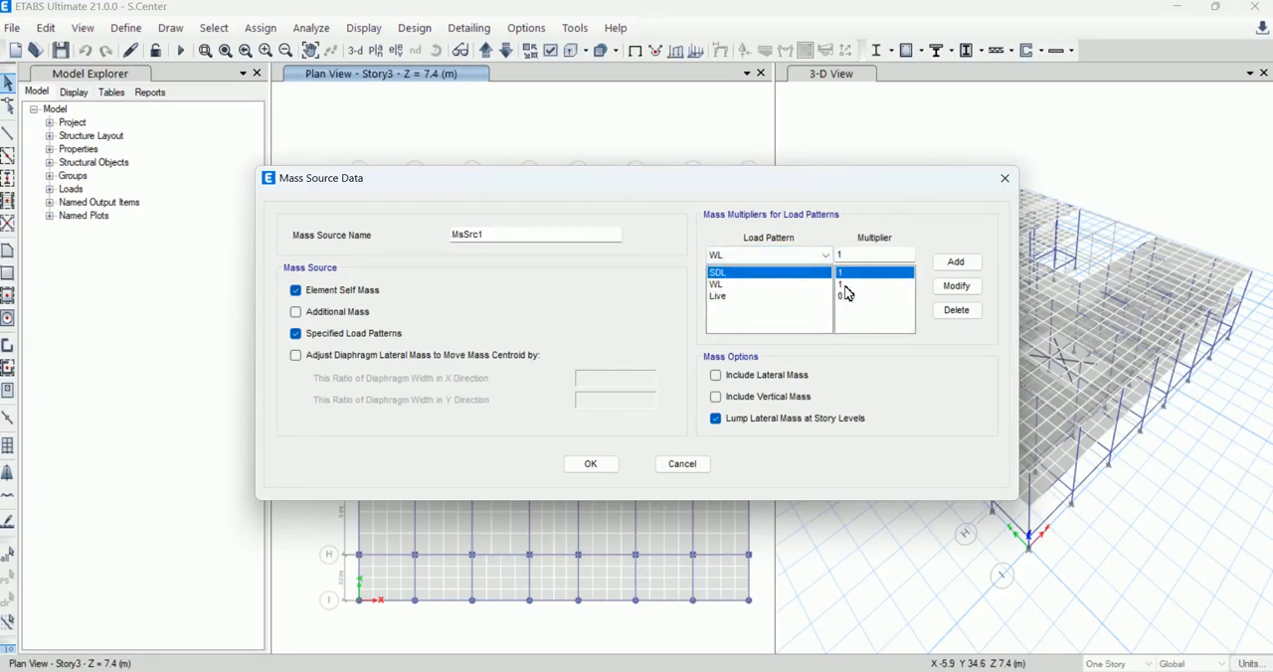
pyautogui.click(771, 256)
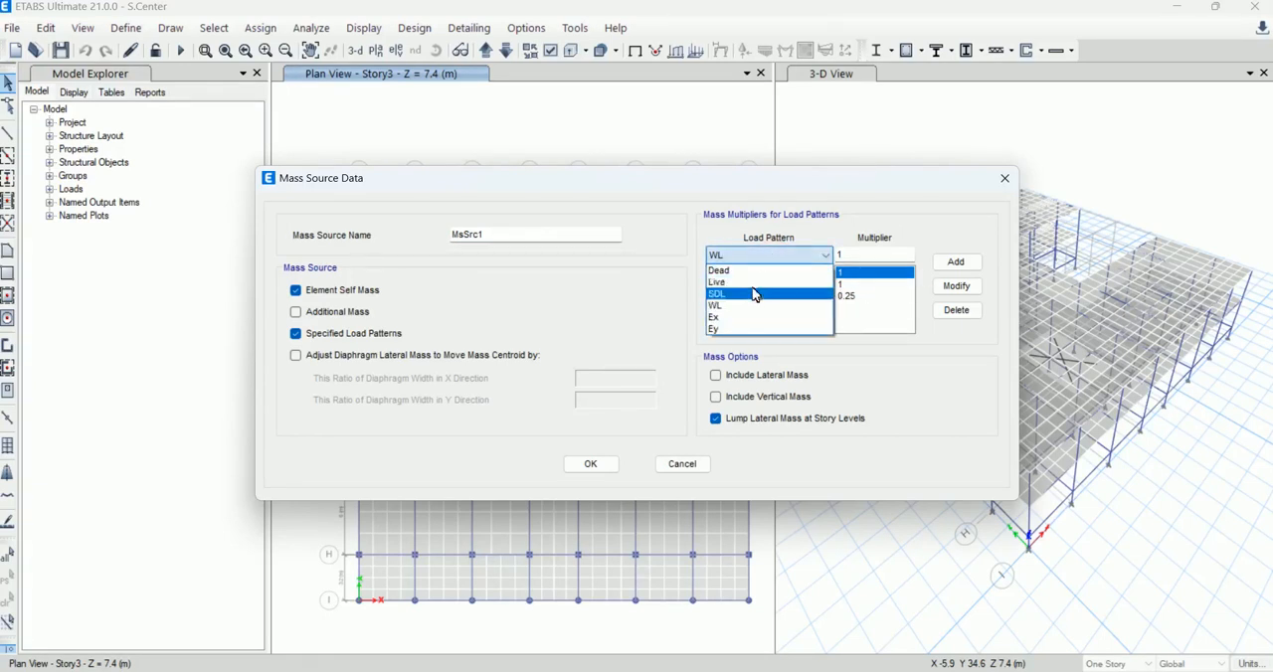
pyautogui.click(756, 270)
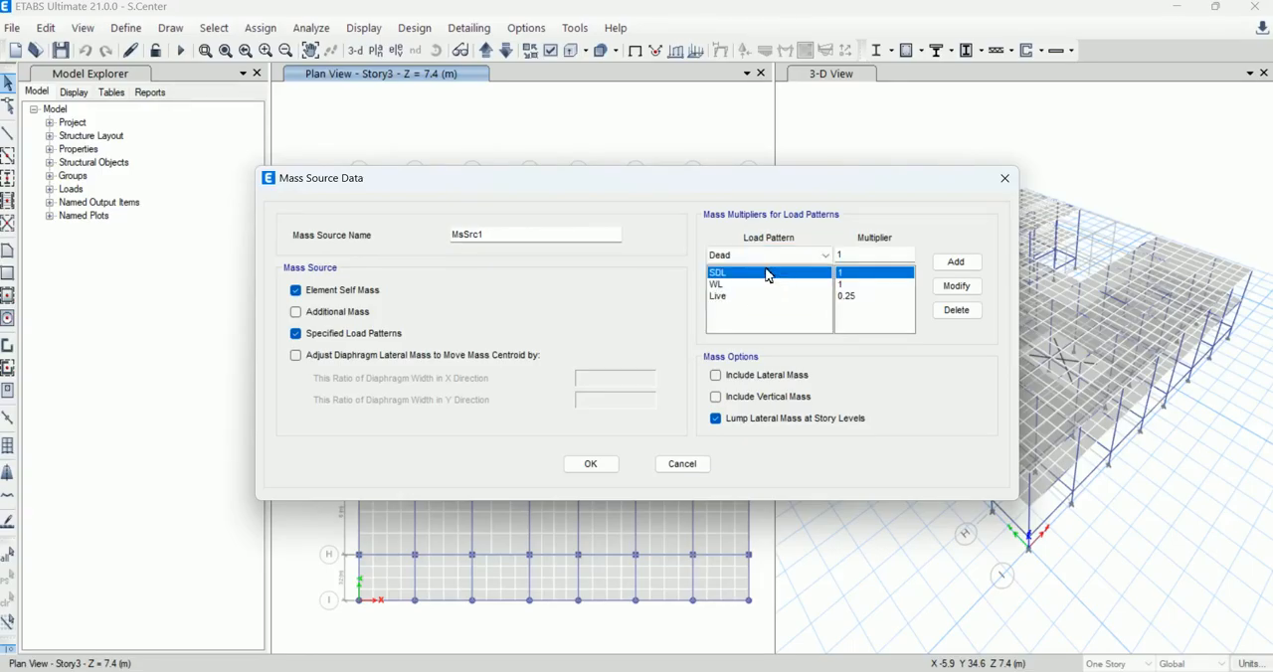
pyautogui.click(950, 262)
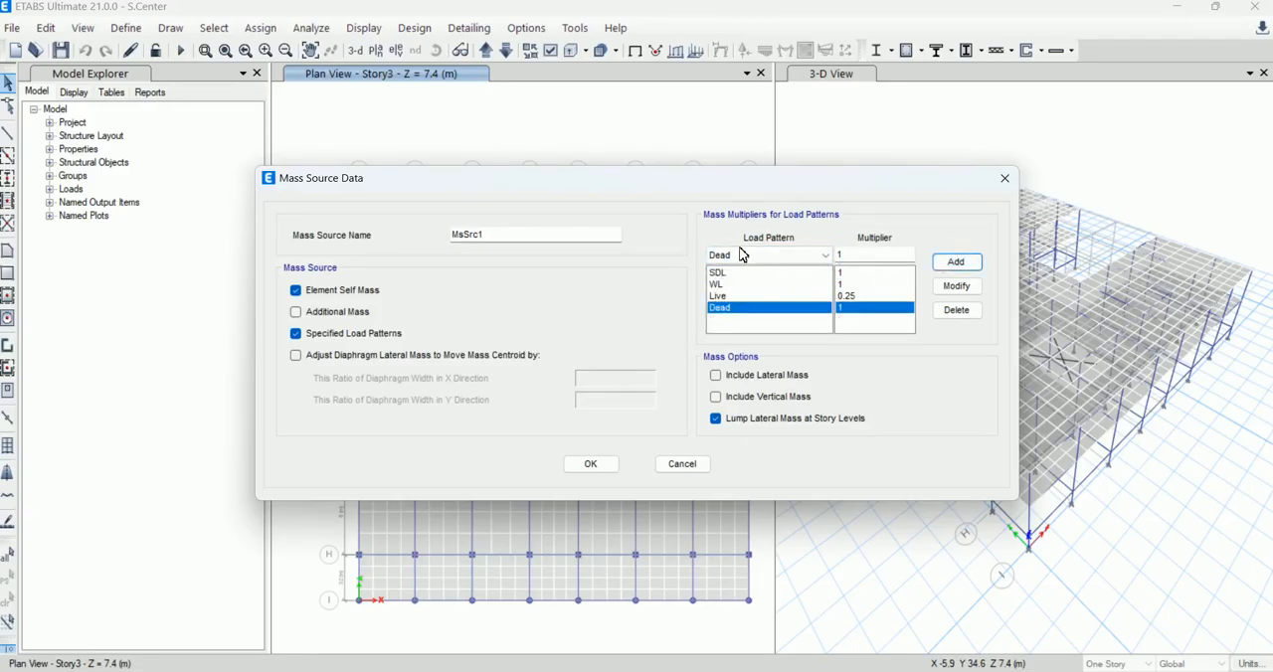
# Step: Exclude element self mass, include lateral mass in the mass options, and accept the mass source definition
pyautogui.click(321, 294)
pyautogui.click(724, 382)
pyautogui.click(602, 464)
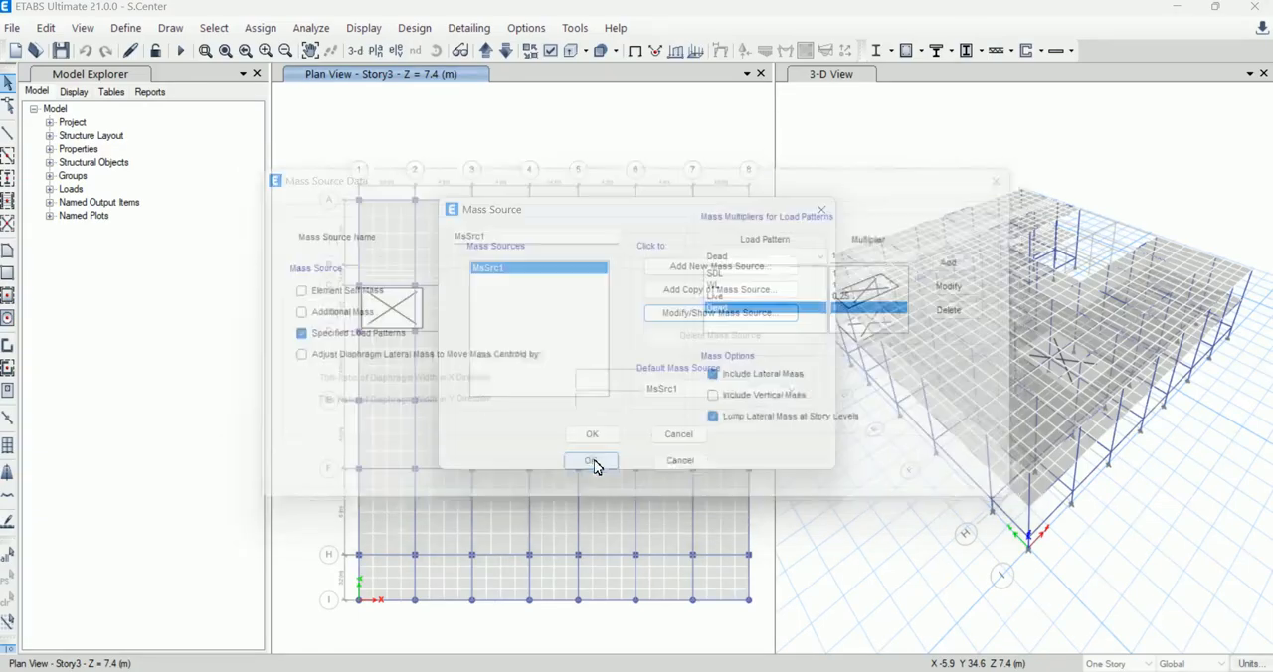
pyautogui.click(597, 435)
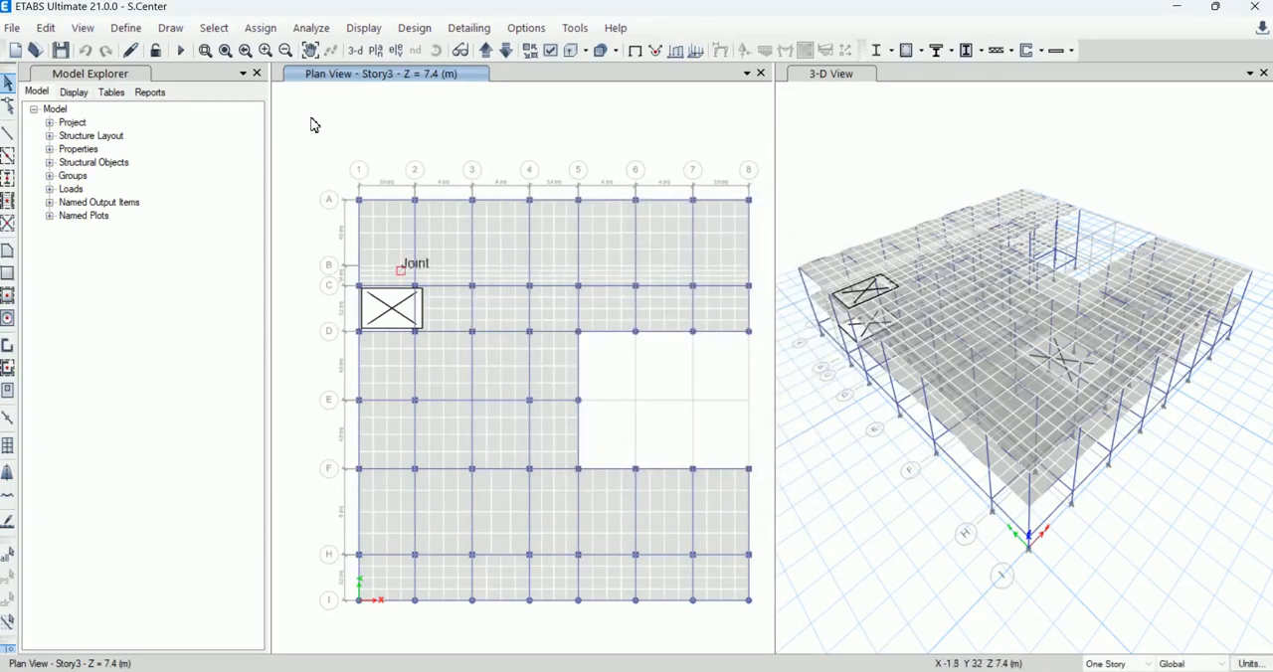
pyautogui.click(129, 28)
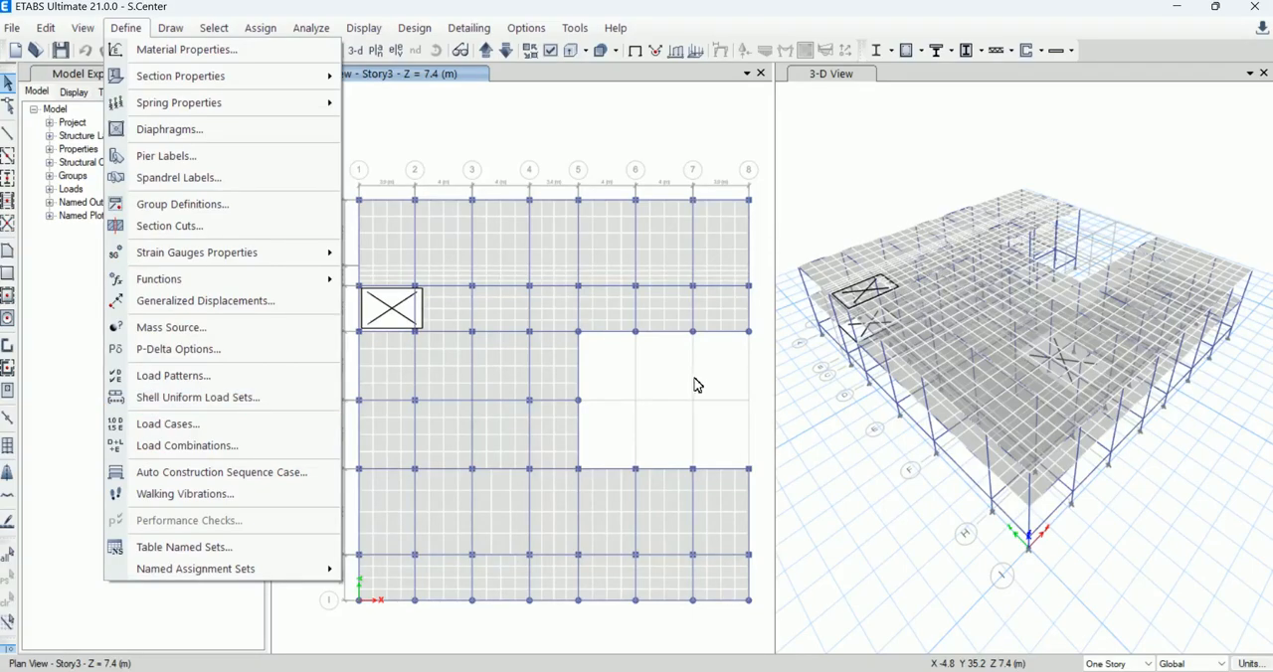
pyautogui.click(522, 125)
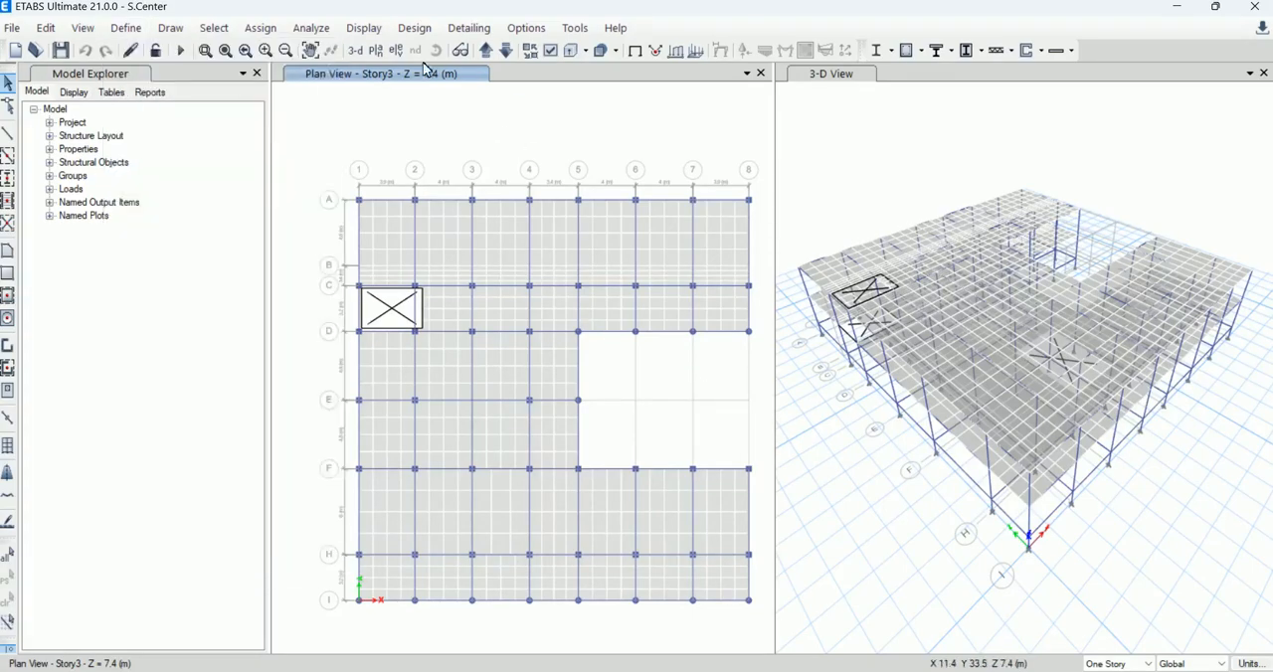
# Step: Run Check Model on the whole structure and close its report
pyautogui.click(368, 30)
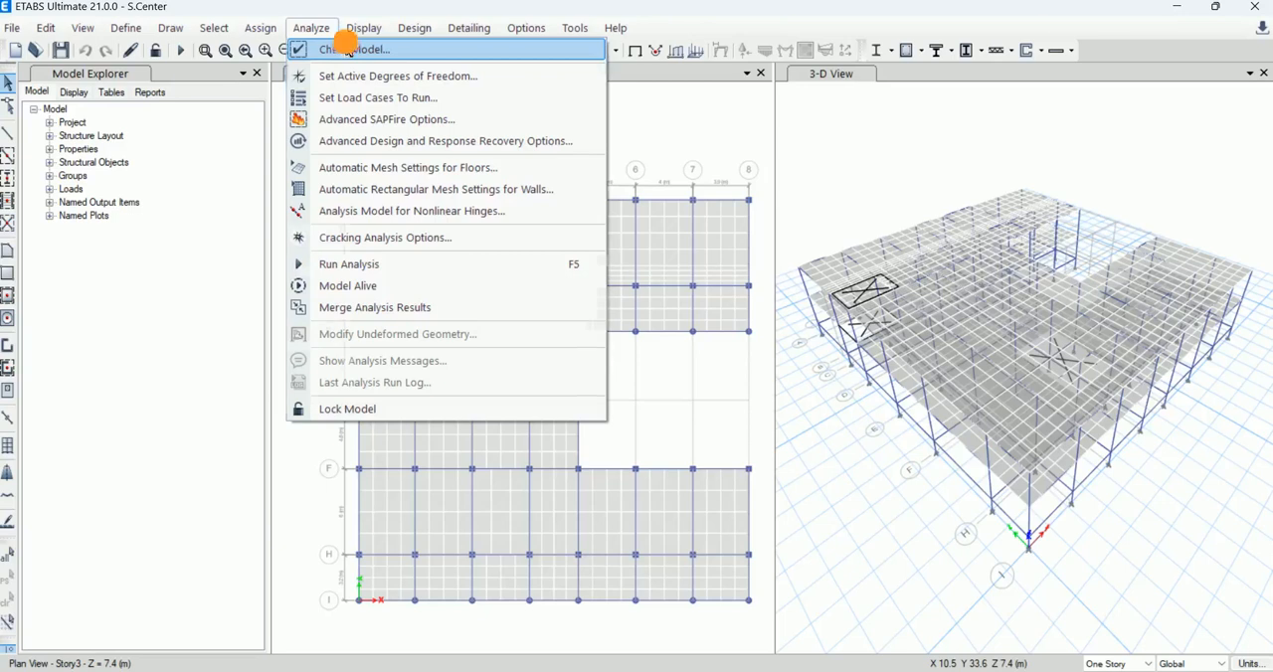
pyautogui.click(348, 47)
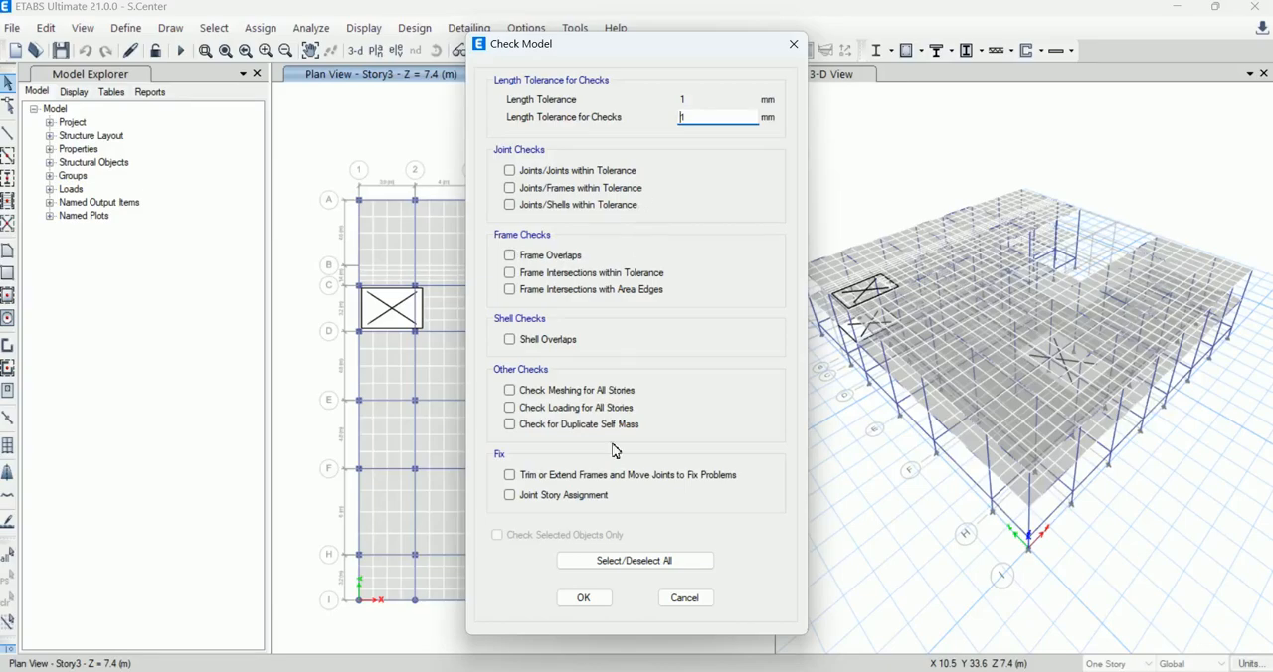
pyautogui.click(584, 598)
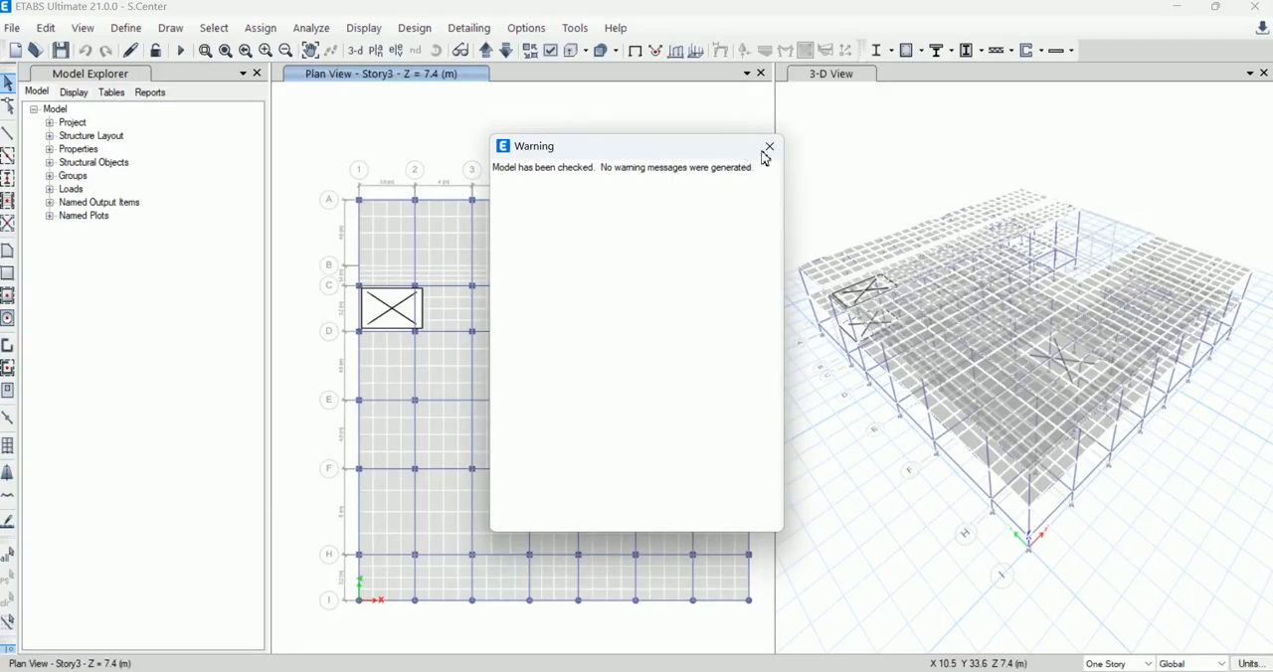
pyautogui.click(768, 147)
# Step: Run the analysis of the model, acknowledge the warning file notice and close the analysis messages
pyautogui.click(315, 28)
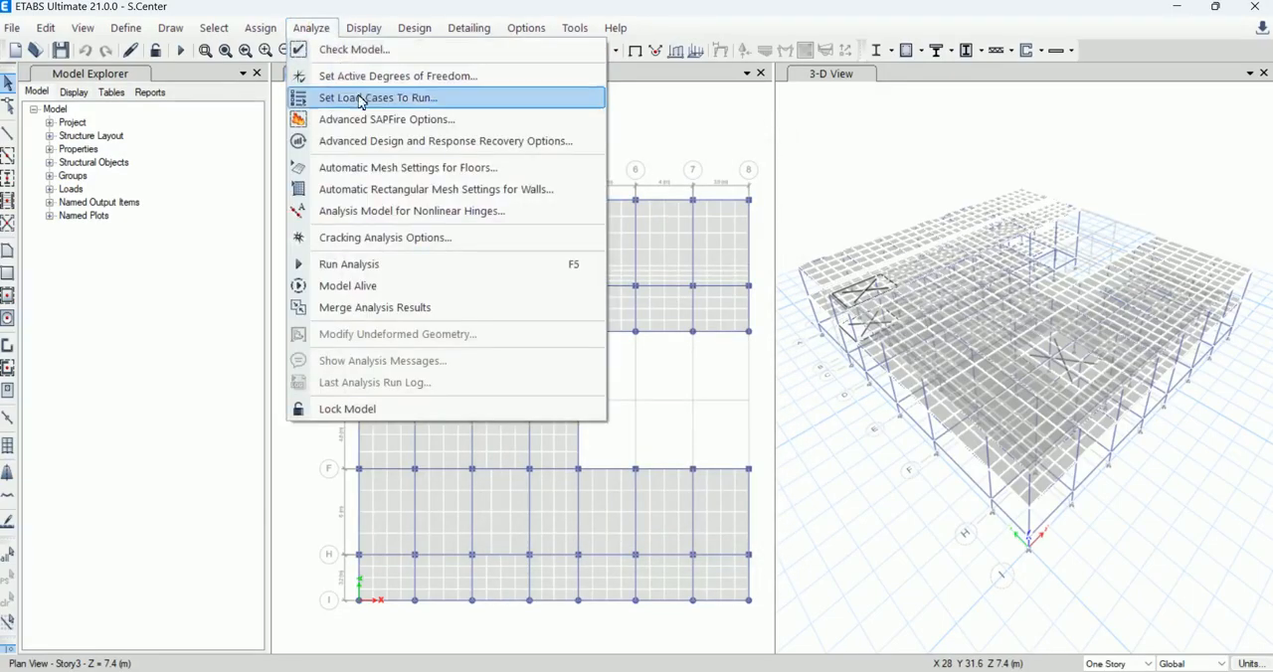
pyautogui.click(384, 264)
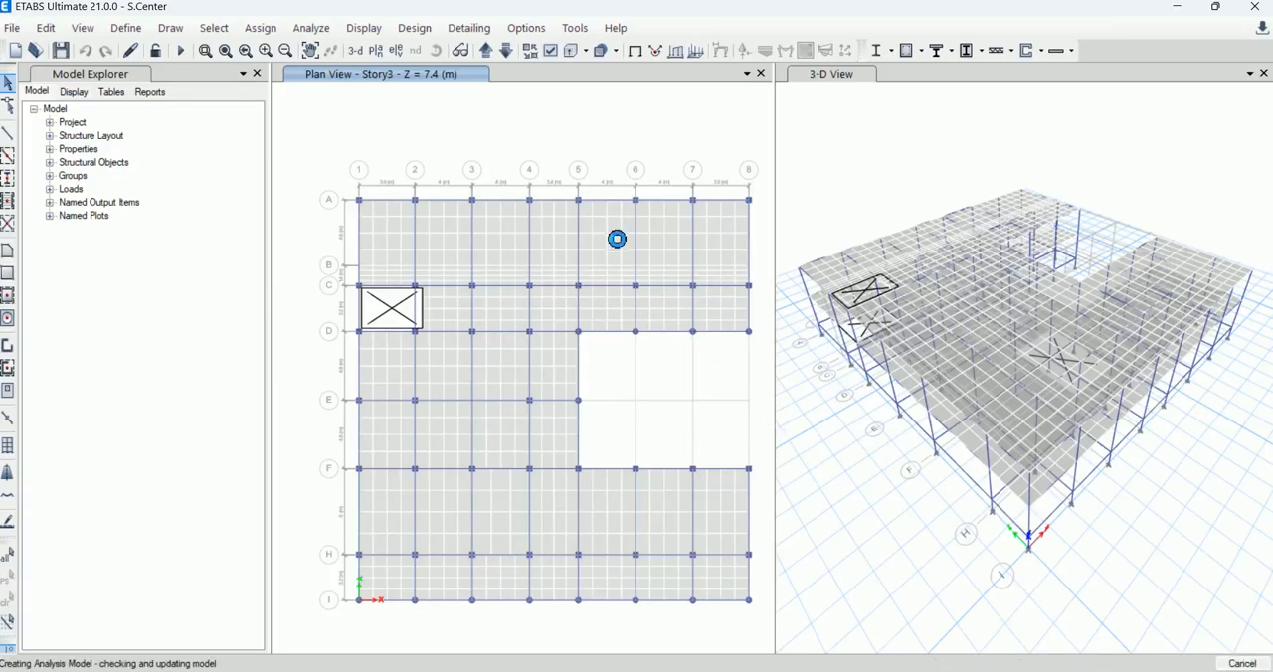
pyautogui.click(876, 668)
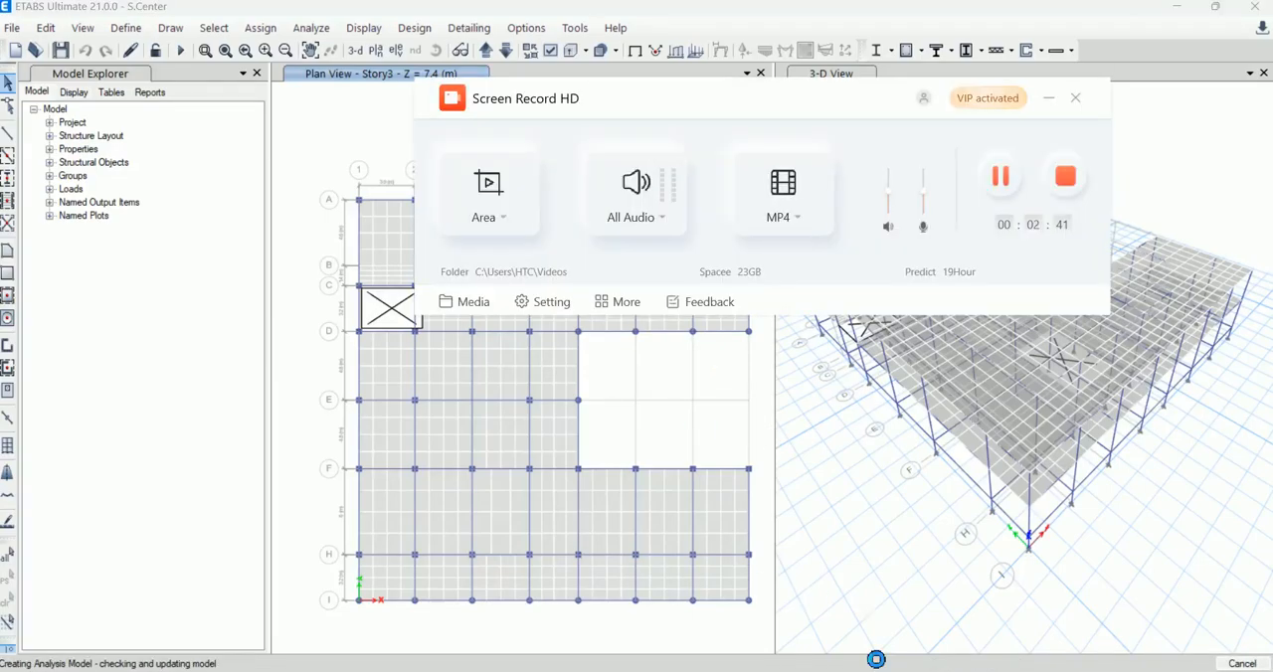
pyautogui.click(1010, 187)
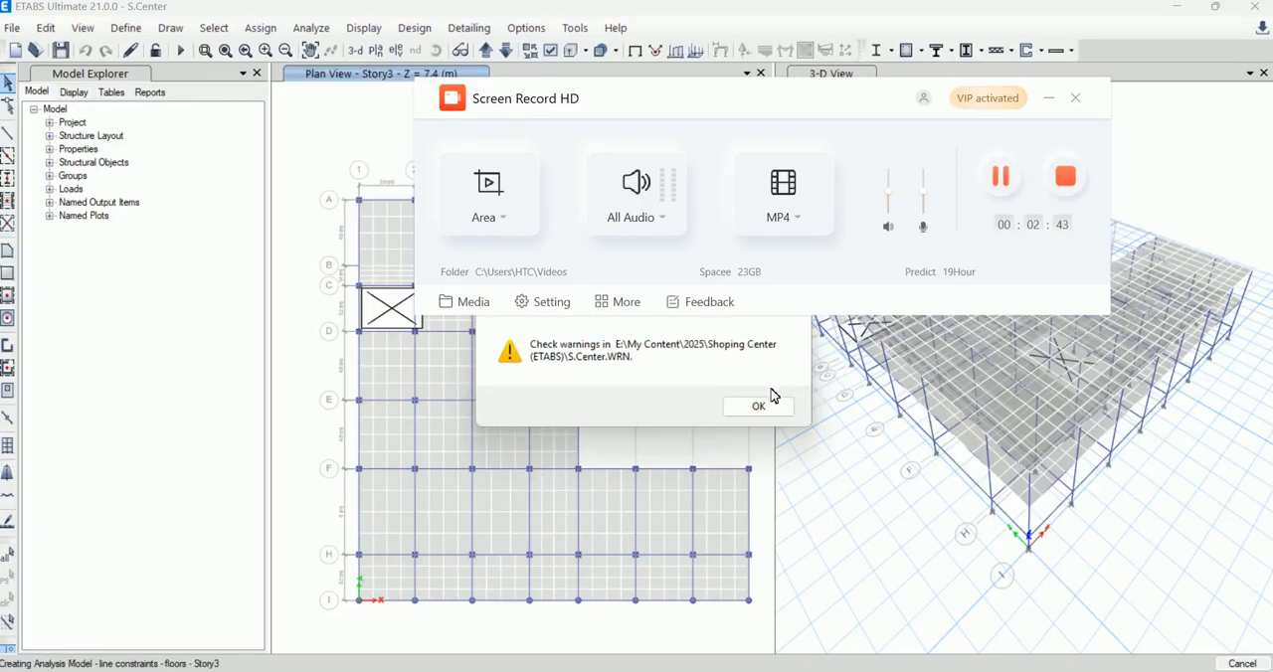
pyautogui.click(772, 403)
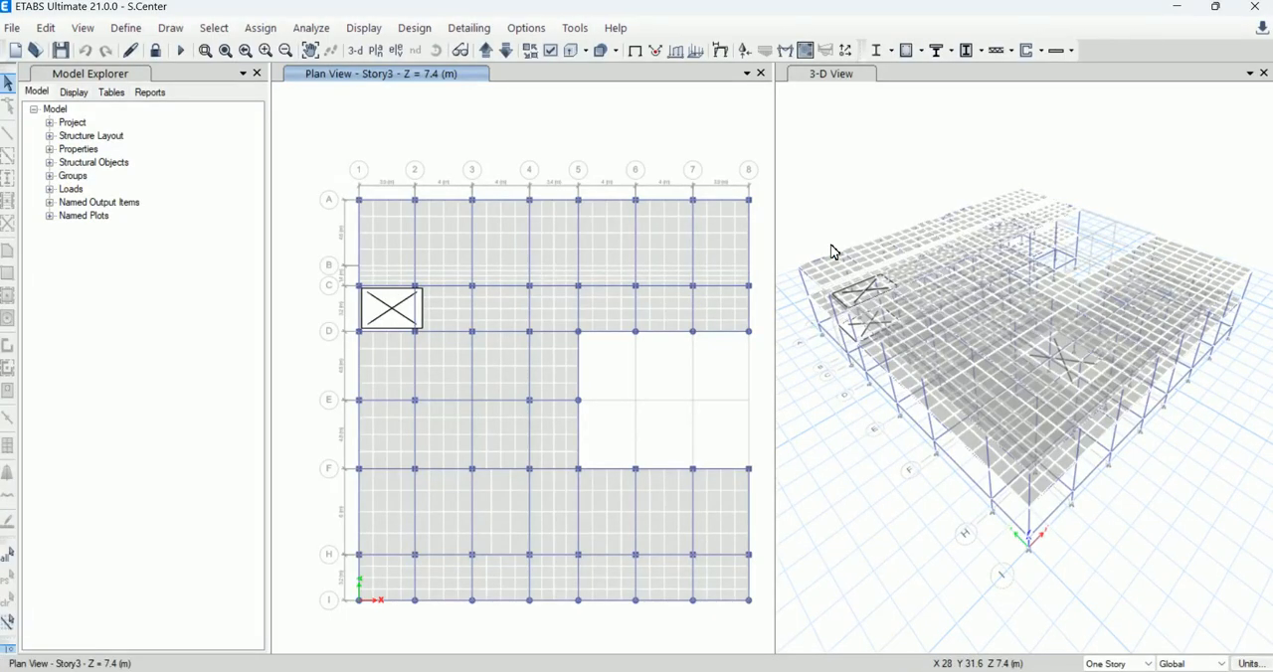
pyautogui.press('F5')
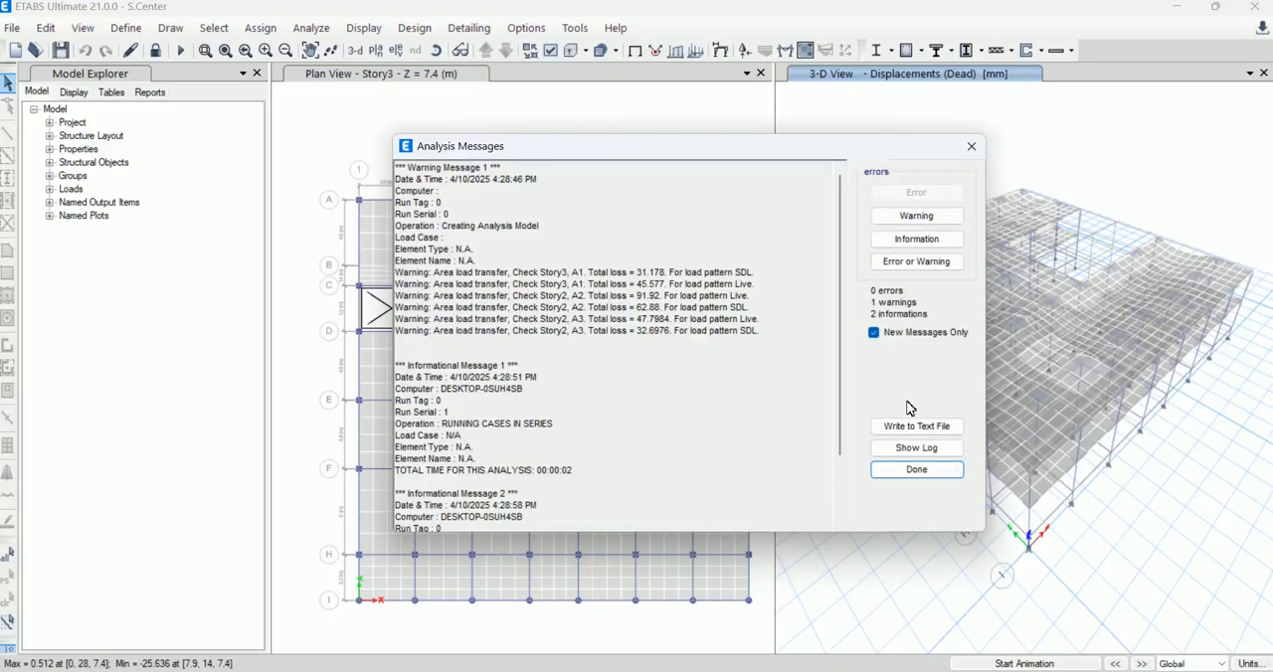
pyautogui.click(917, 470)
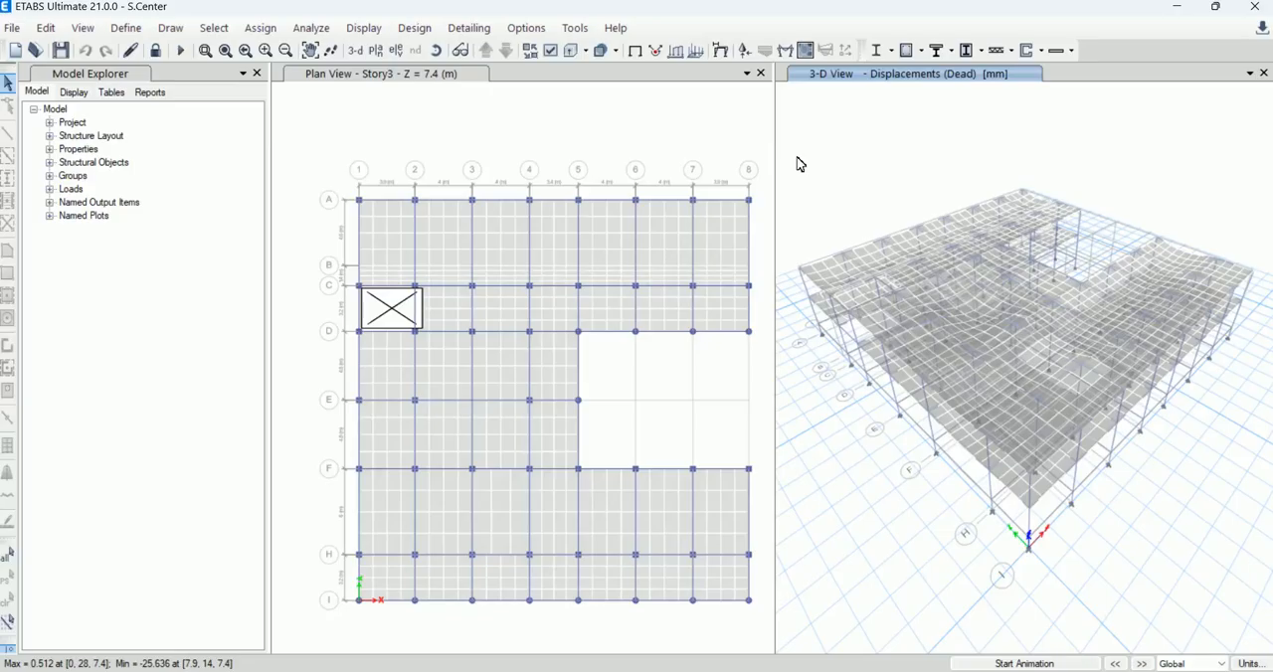
# Step: Switch the 3-D displacement view to the elevation along grid line 1
pyautogui.click(400, 50)
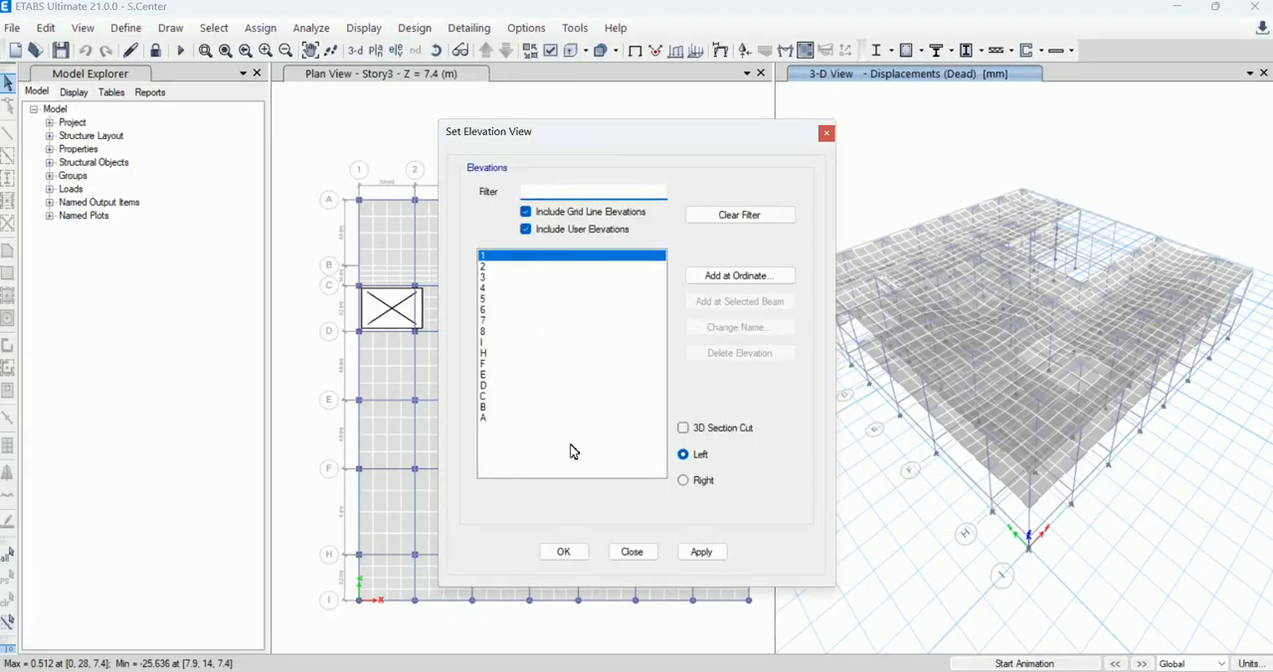
pyautogui.click(564, 550)
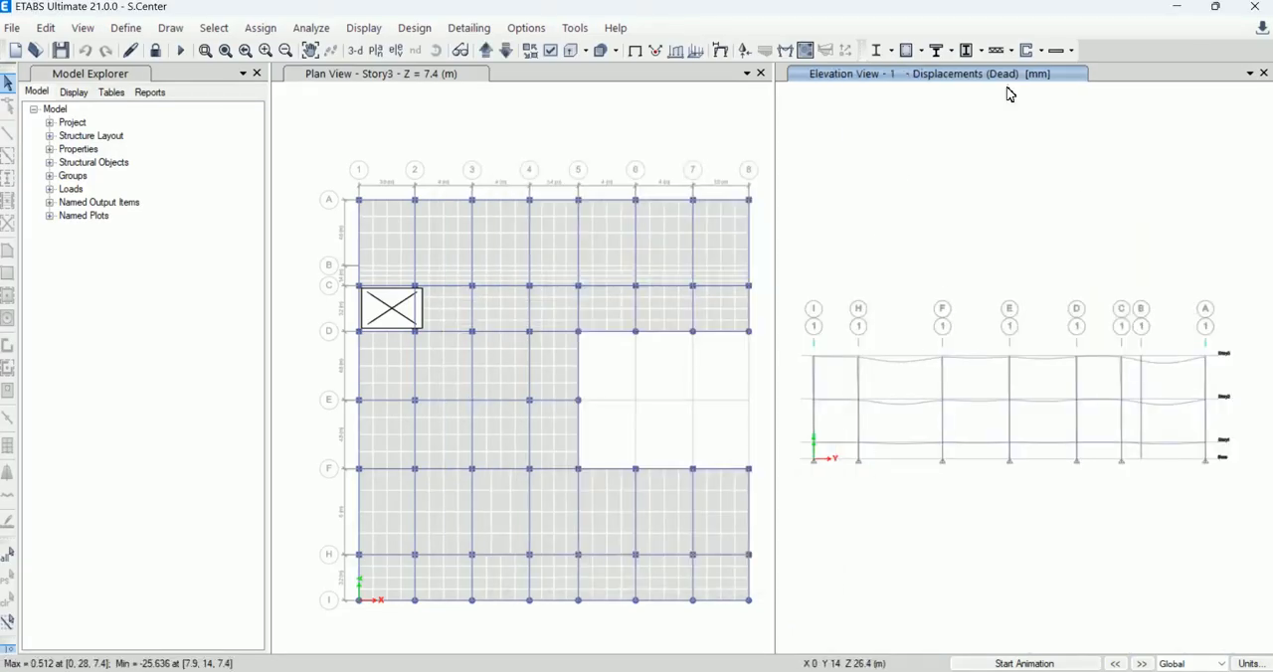
# Step: Check which load cases are available for the deformed shape and close the settings without applying anything
pyautogui.click(415, 28)
pyautogui.moveTo(364, 27)
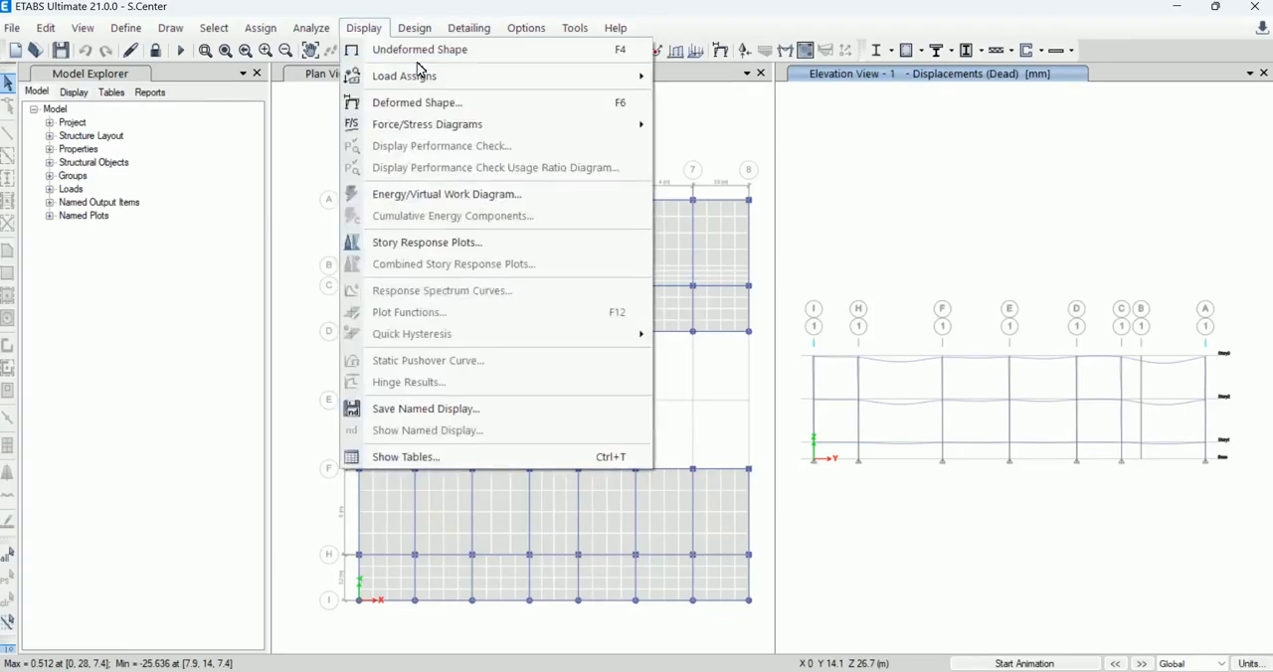
pyautogui.click(512, 110)
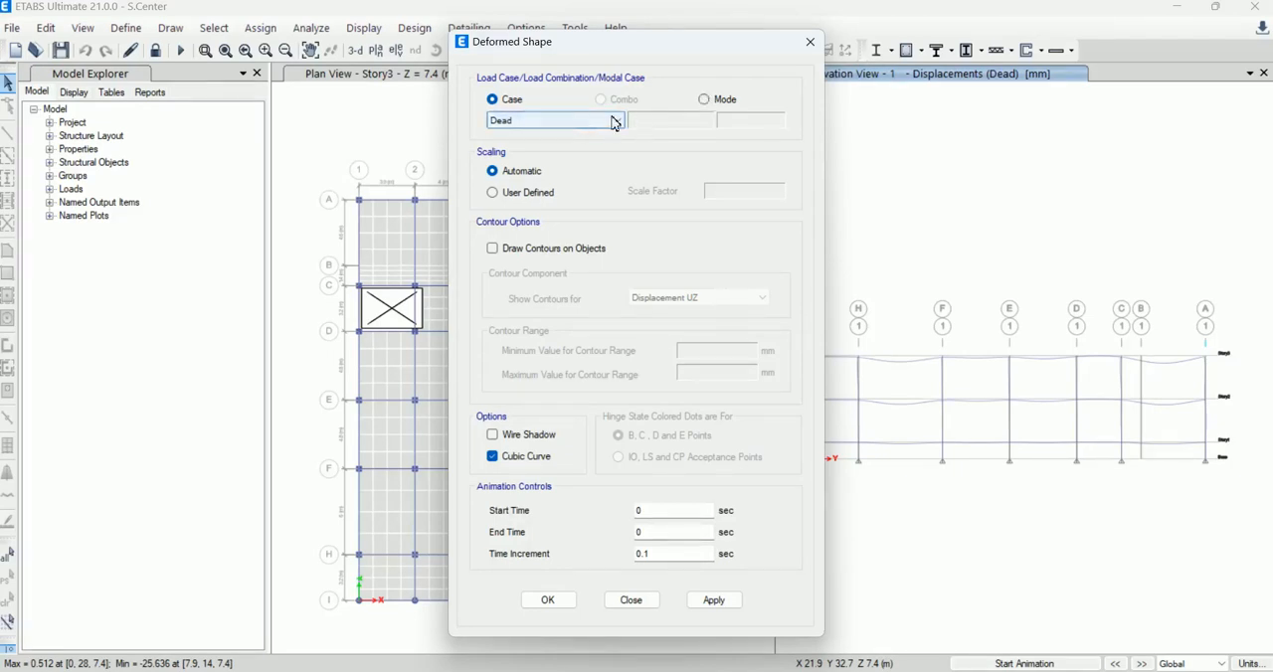
pyautogui.click(616, 121)
pyautogui.click(598, 102)
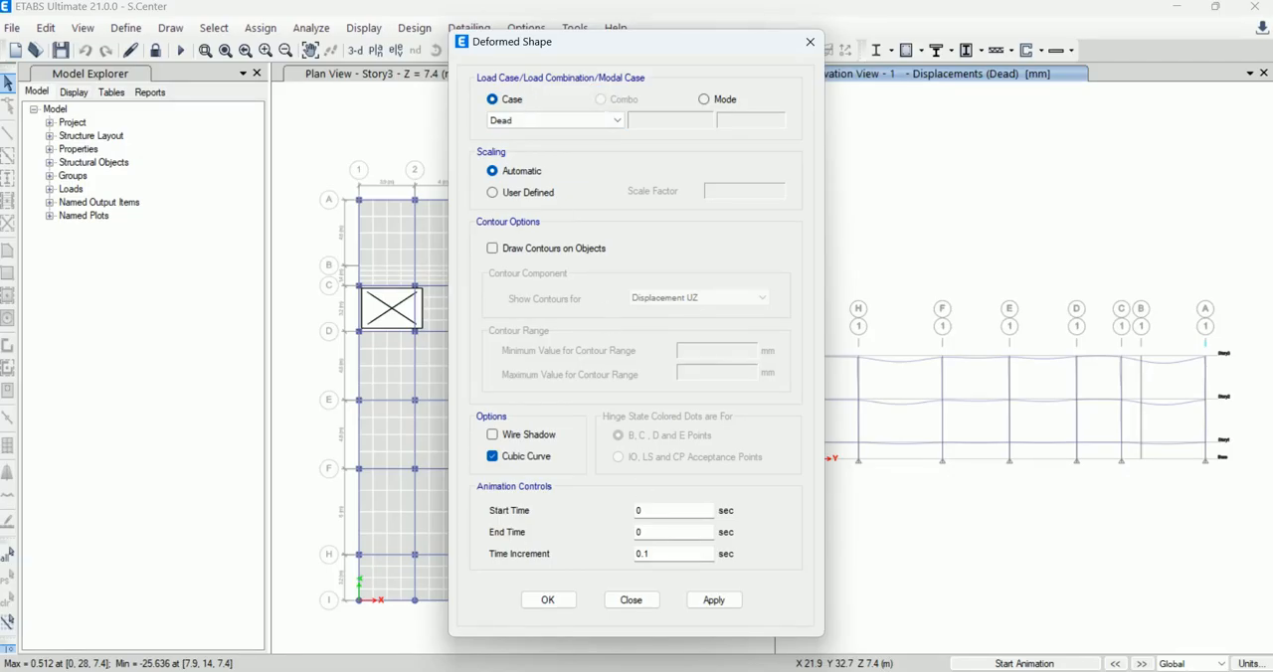
pyautogui.click(651, 607)
# Step: Add the default design load combinations for concrete frame, concrete shear wall and concrete slab design, and accept the combination list
pyautogui.click(129, 30)
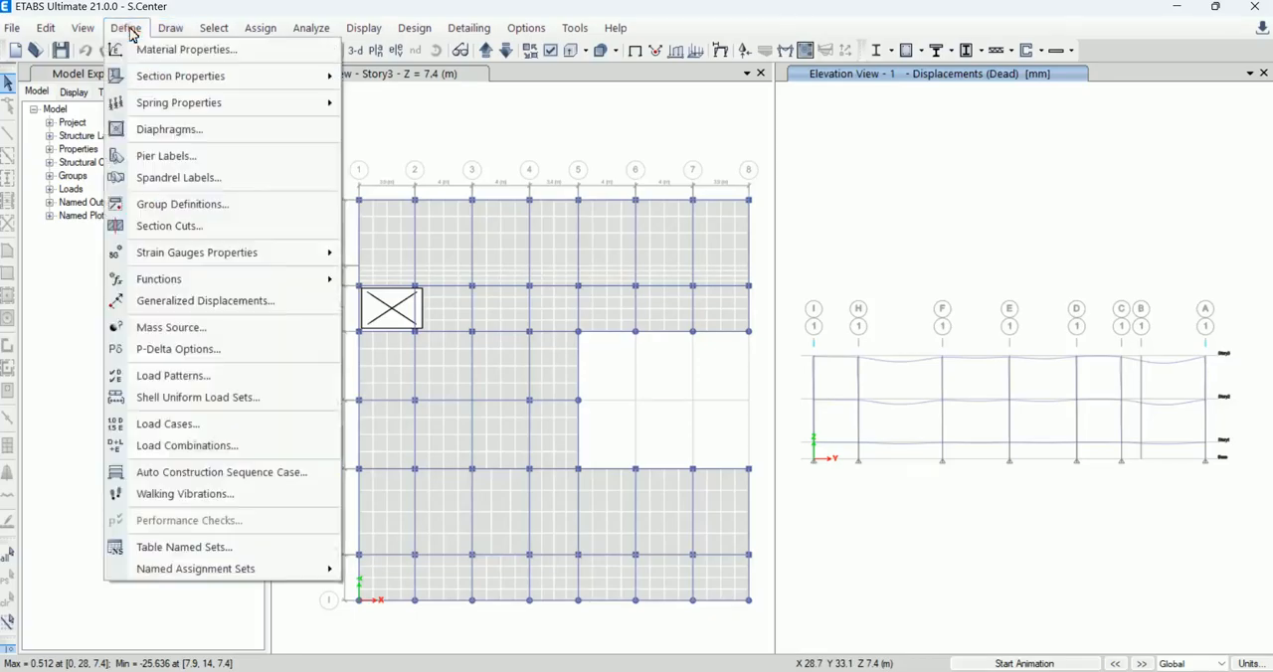
pyautogui.click(226, 447)
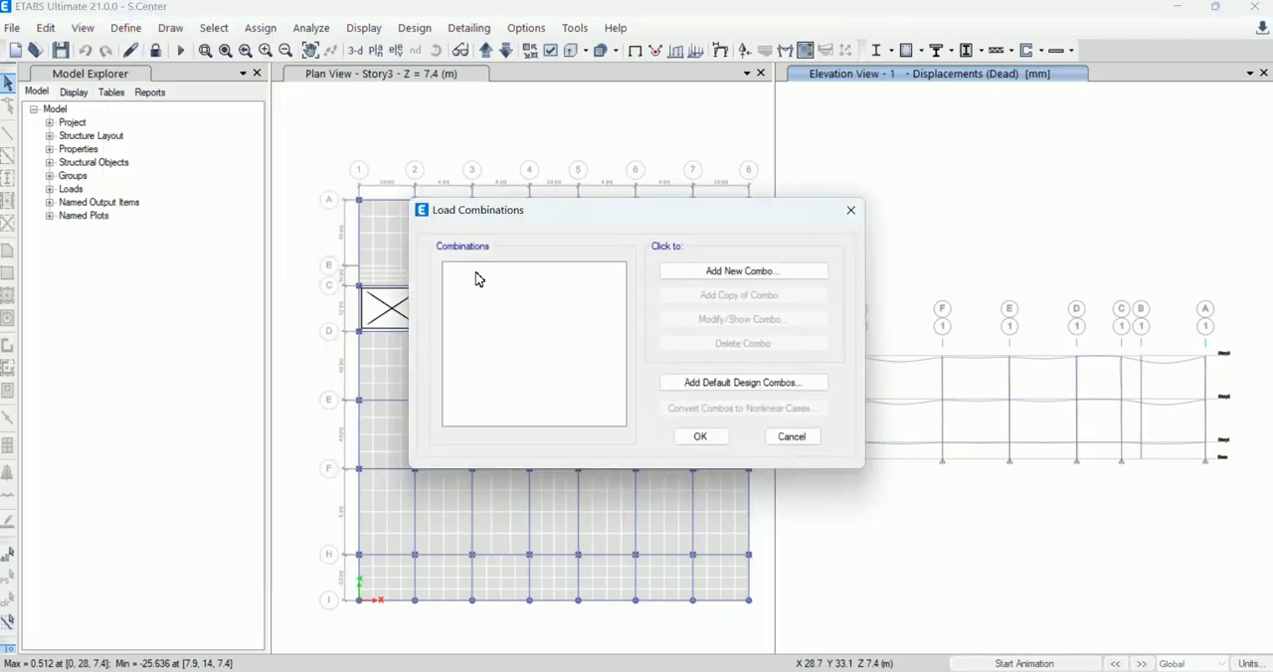
pyautogui.click(702, 385)
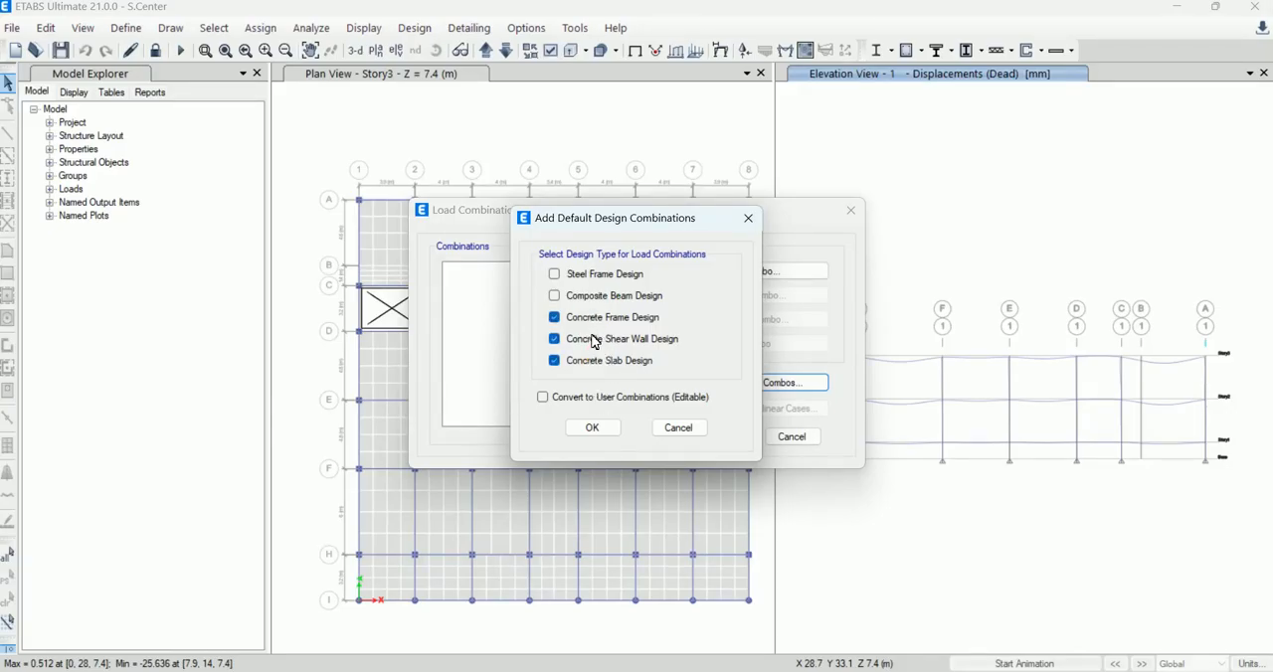
pyautogui.click(601, 427)
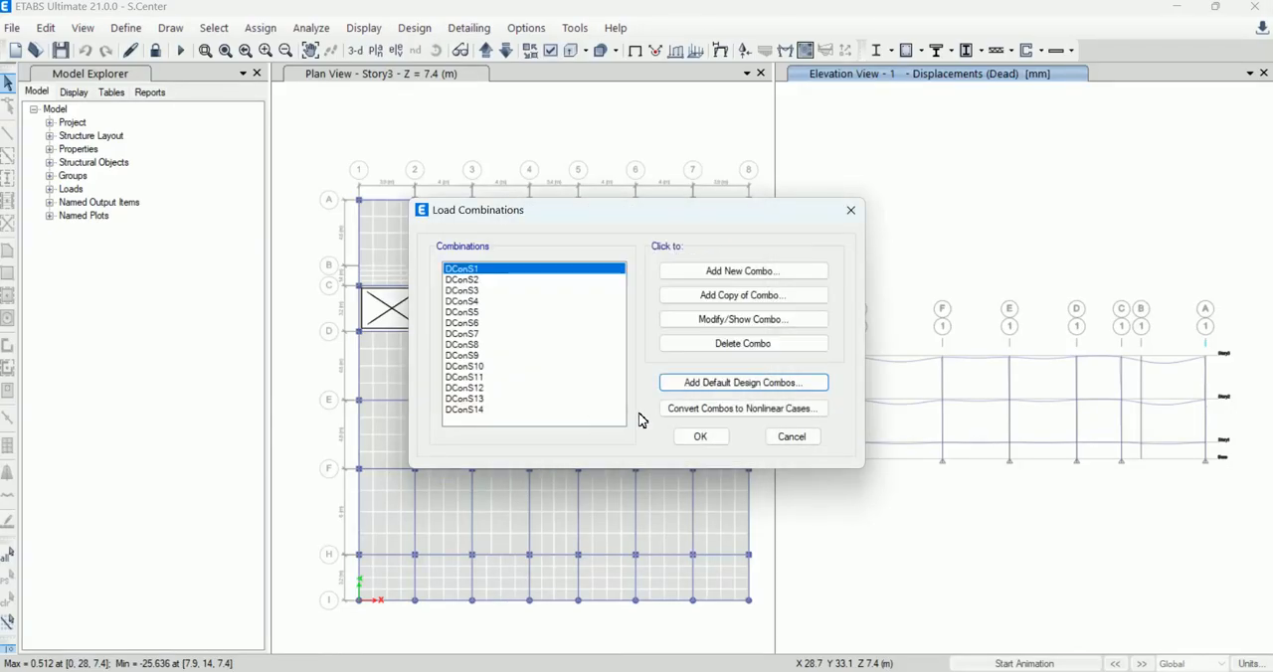
pyautogui.click(685, 437)
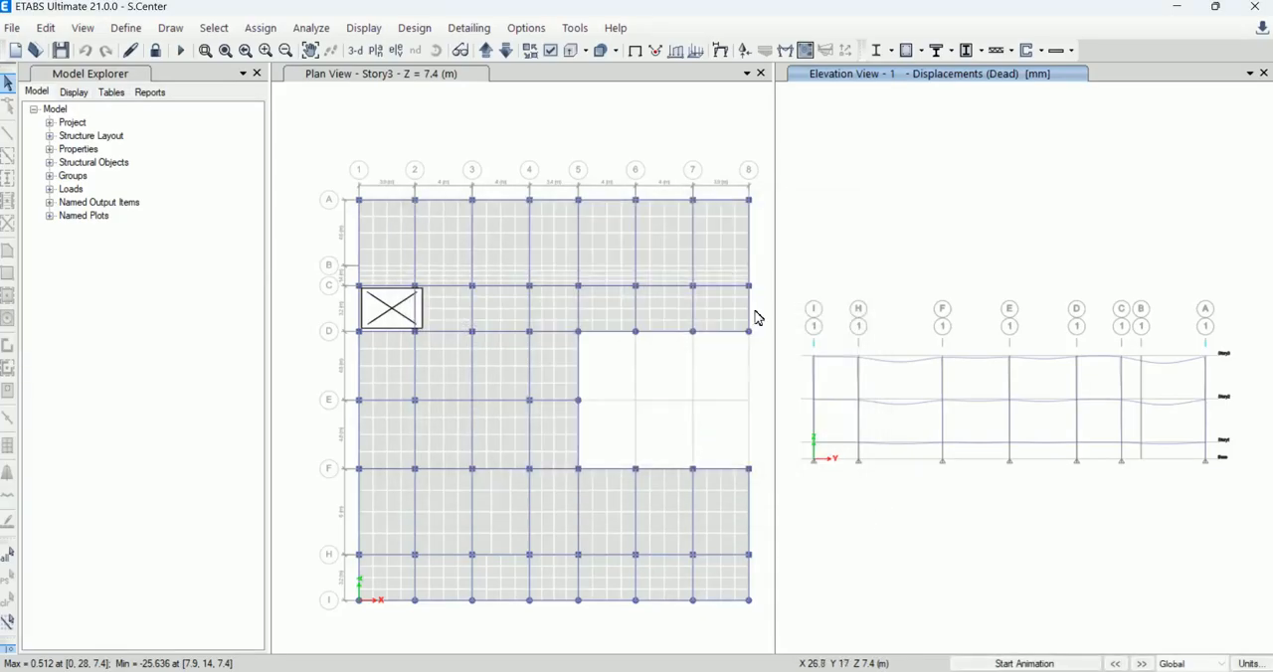
# Step: Display the deformed shape of the grid line 1 elevation for the load combination DConS11
pyautogui.click(416, 30)
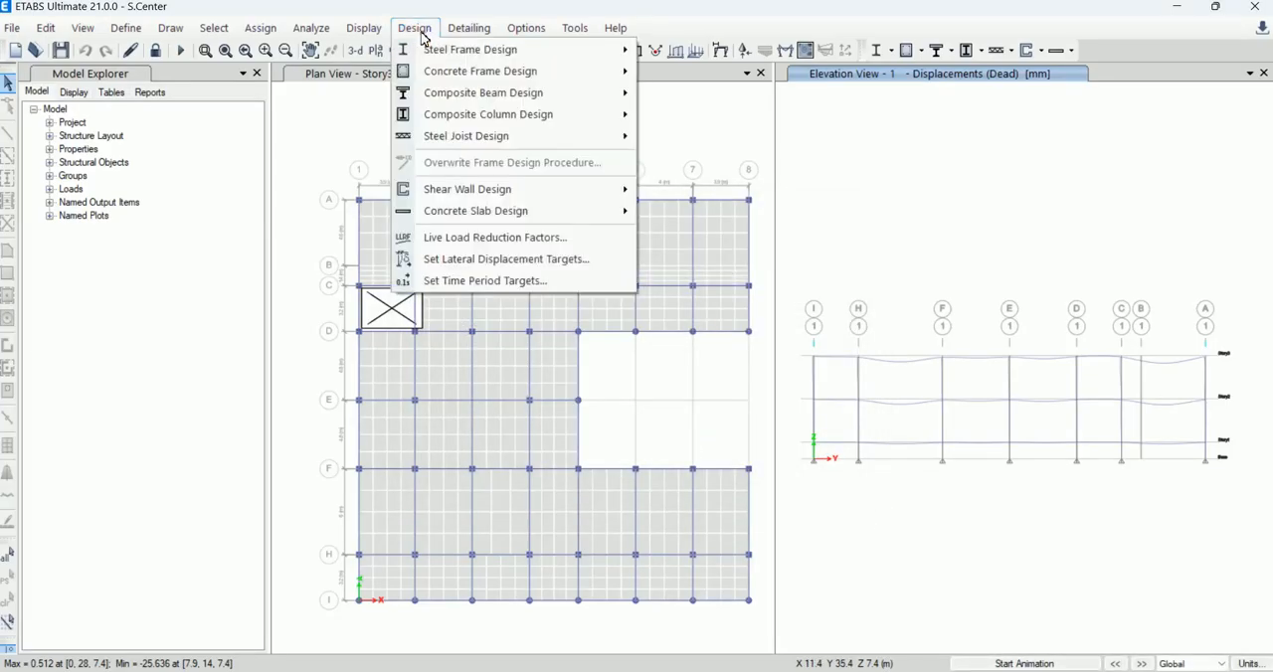
pyautogui.click(368, 32)
pyautogui.click(364, 32)
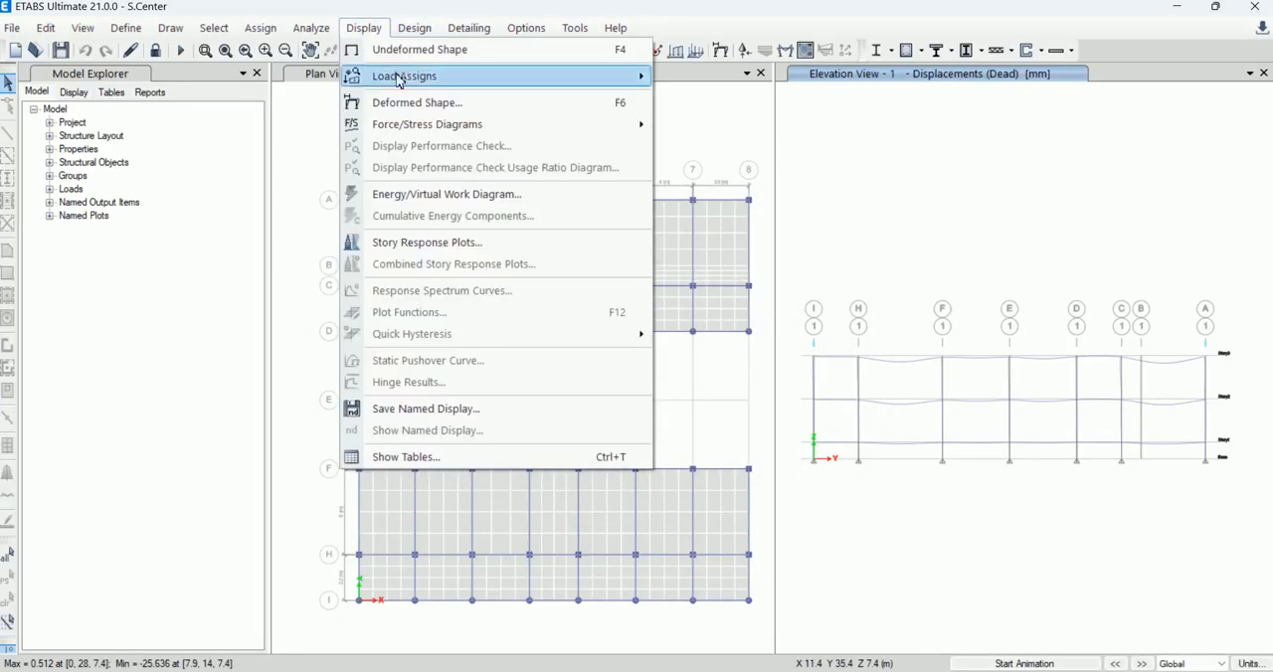
pyautogui.click(473, 94)
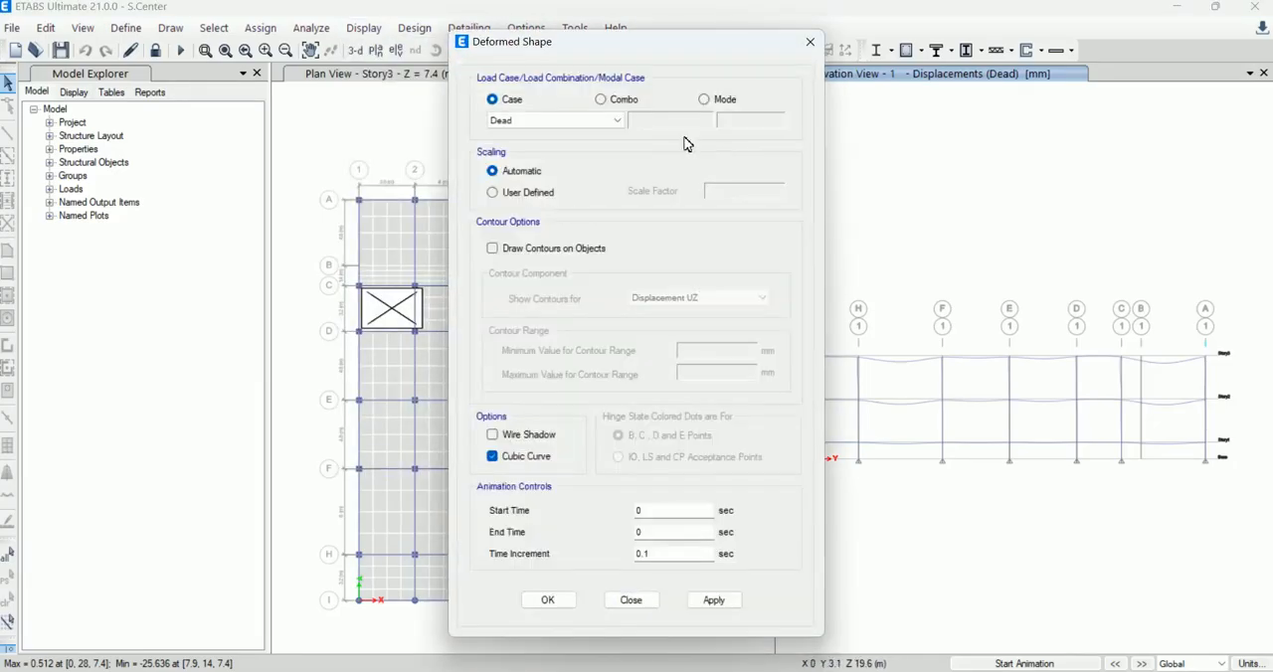
pyautogui.click(625, 100)
pyautogui.click(618, 120)
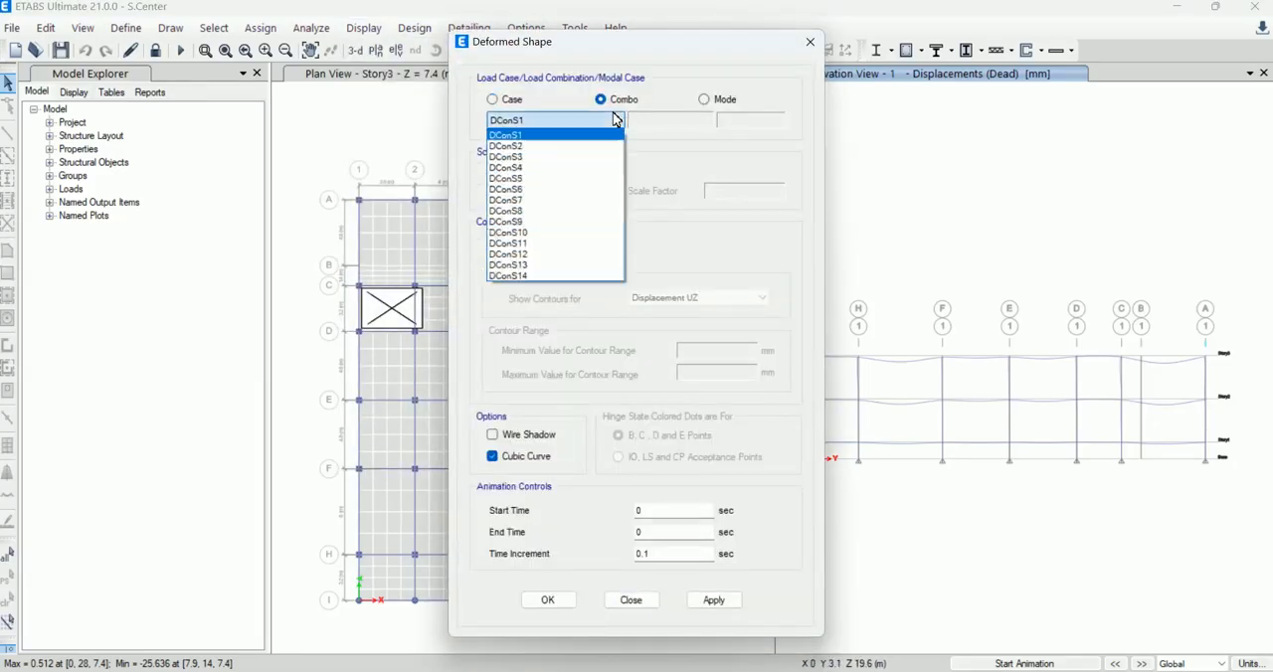
pyautogui.click(584, 244)
pyautogui.click(715, 601)
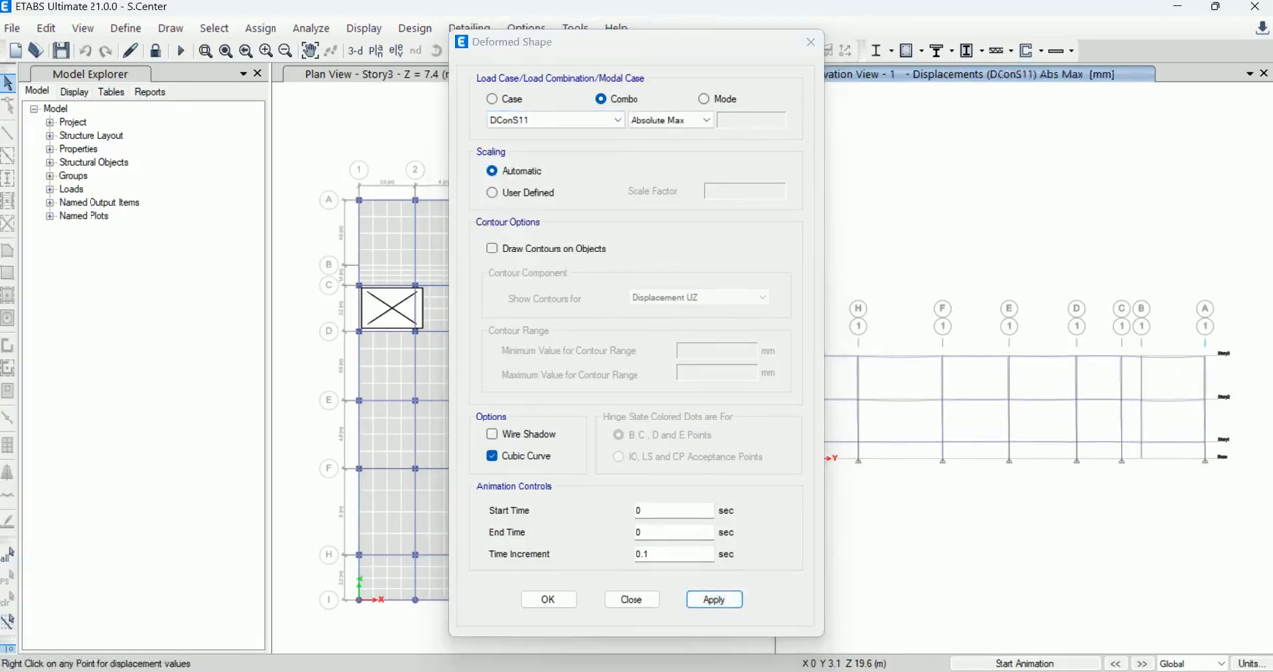
pyautogui.click(642, 601)
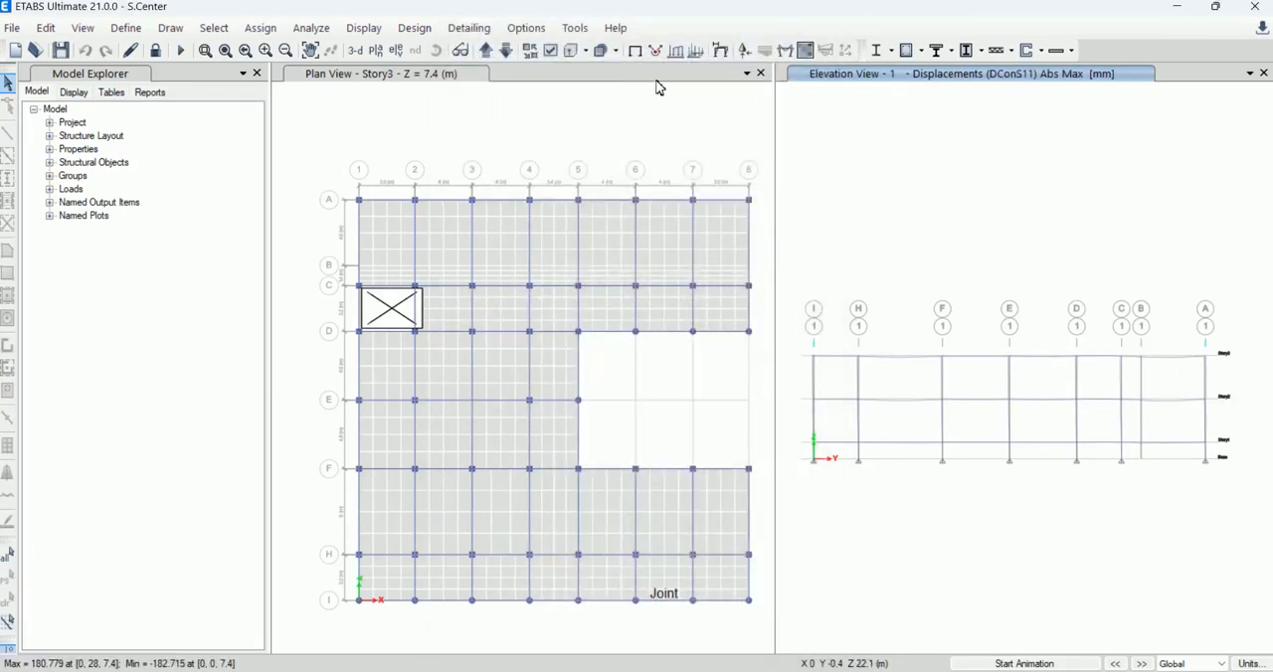
# Step: Review the concrete frame design preferences for ACI 318-19 and accept them without changes
pyautogui.click(470, 28)
pyautogui.moveTo(415, 28)
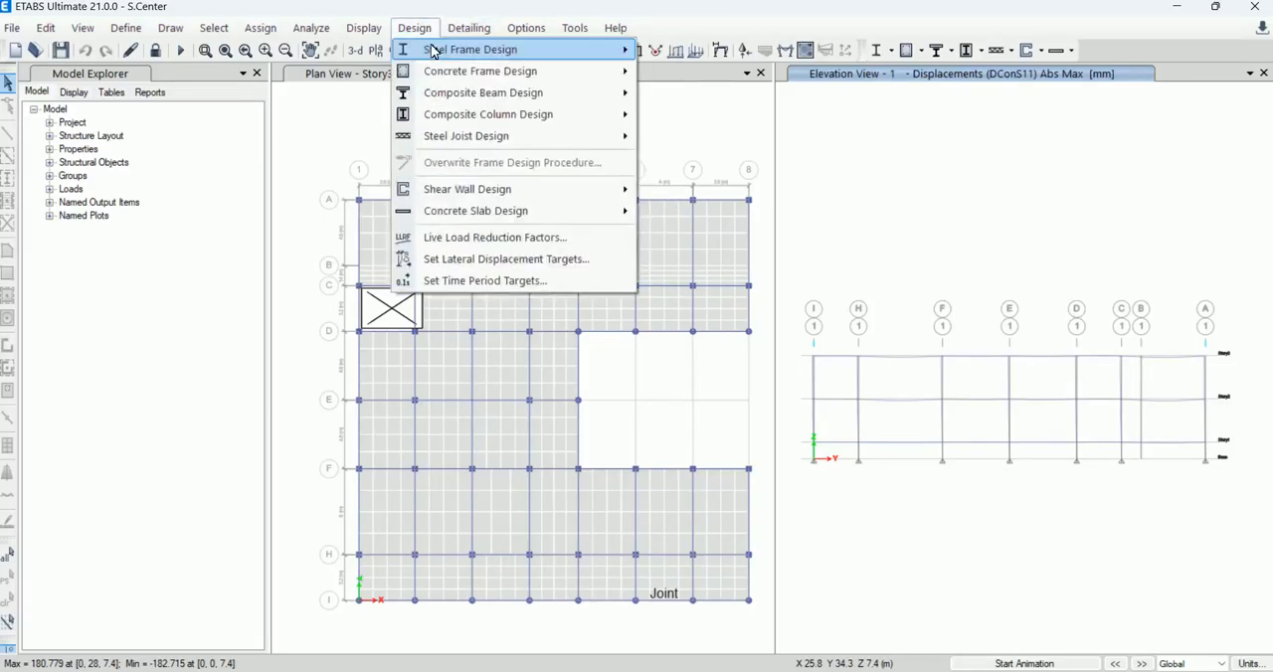
pyautogui.moveTo(494, 52)
pyautogui.moveTo(573, 80)
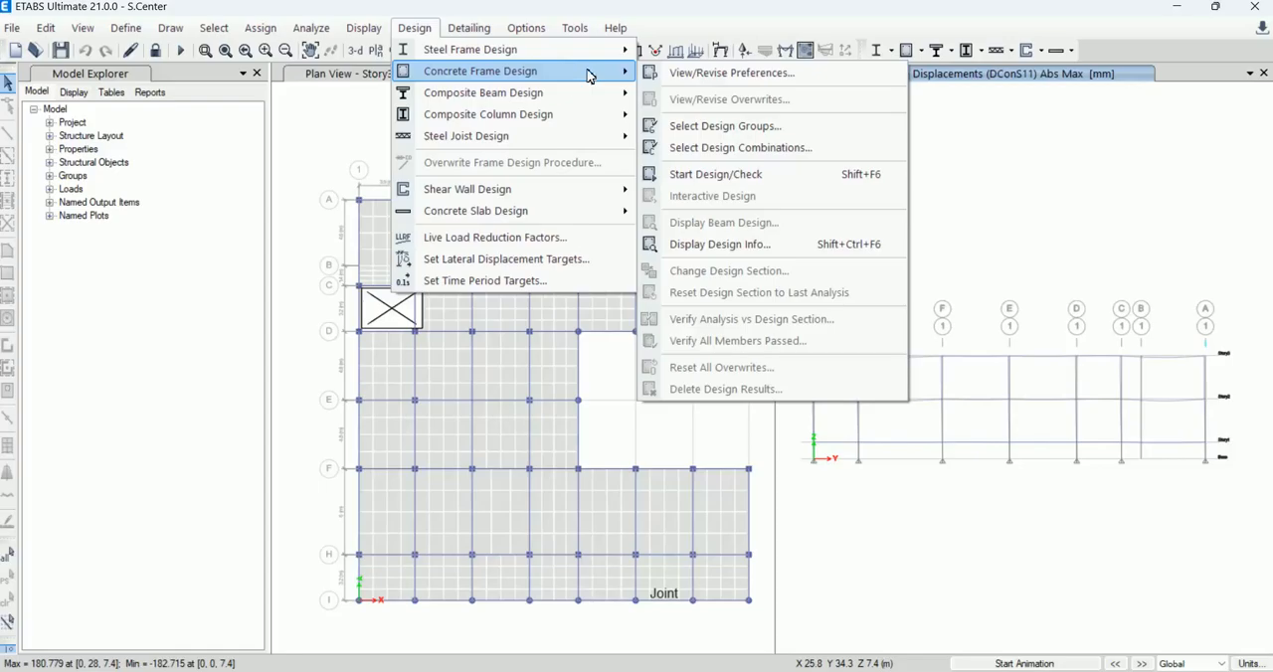
pyautogui.click(680, 74)
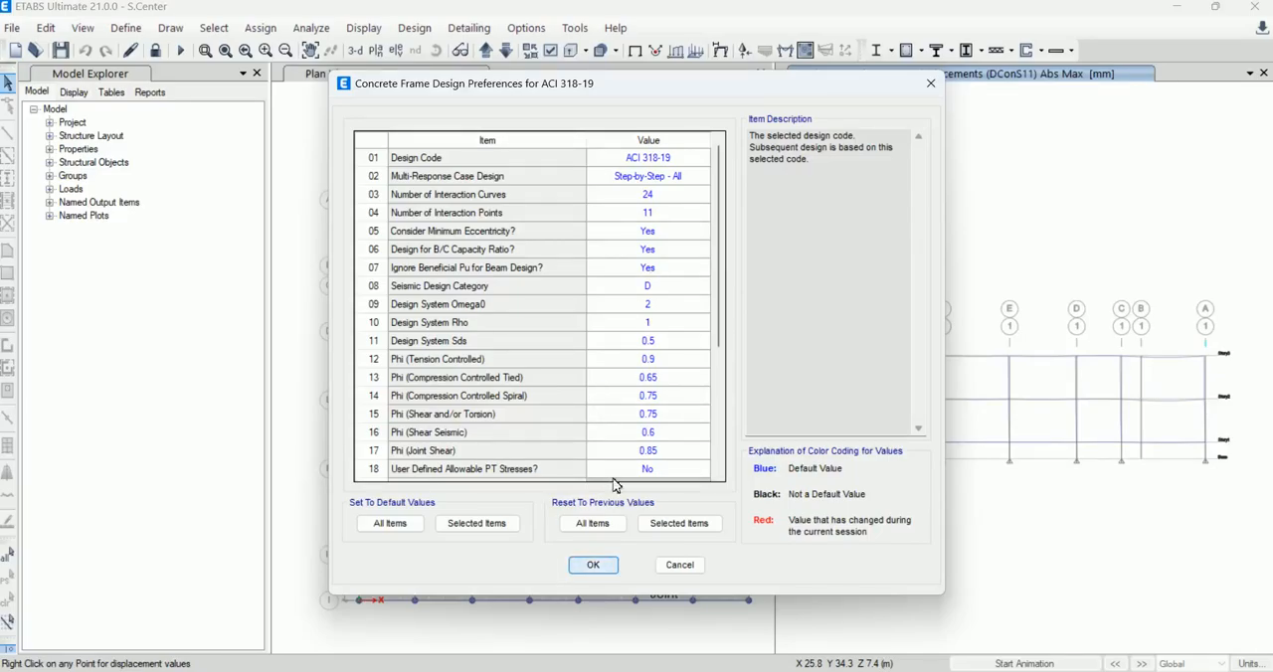
pyautogui.click(601, 567)
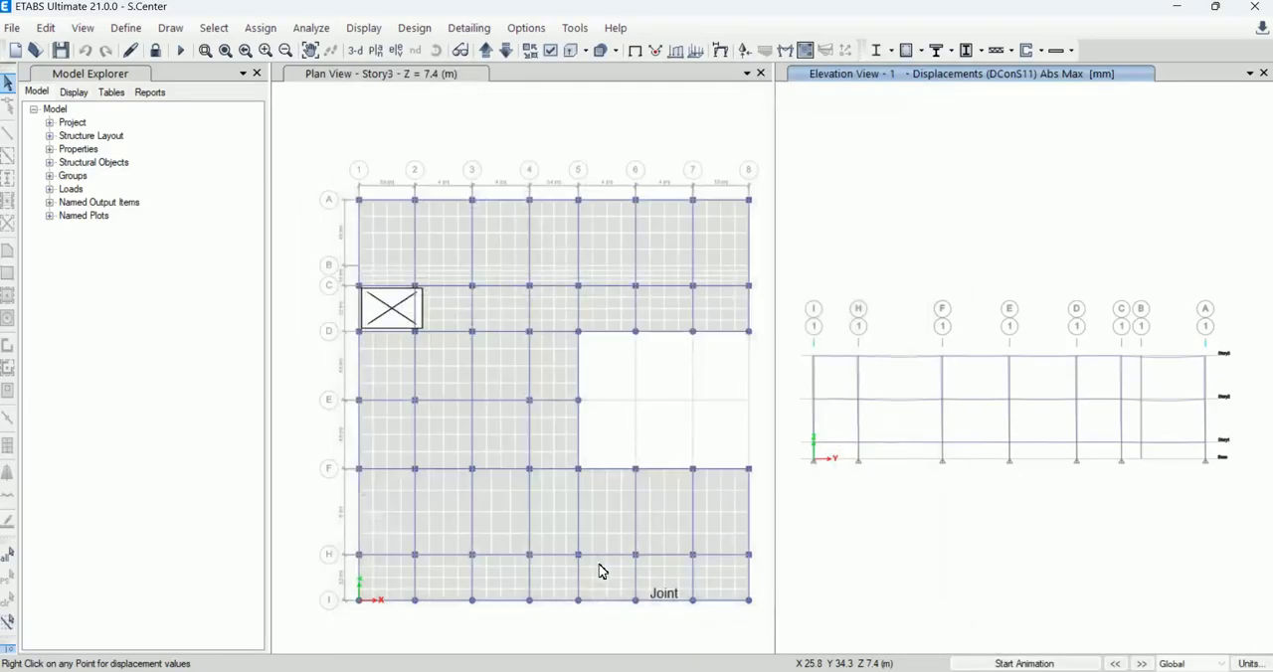
# Step: Look at the groups offered for concrete frame design and cancel the group selection
pyautogui.click(416, 28)
pyautogui.moveTo(549, 71)
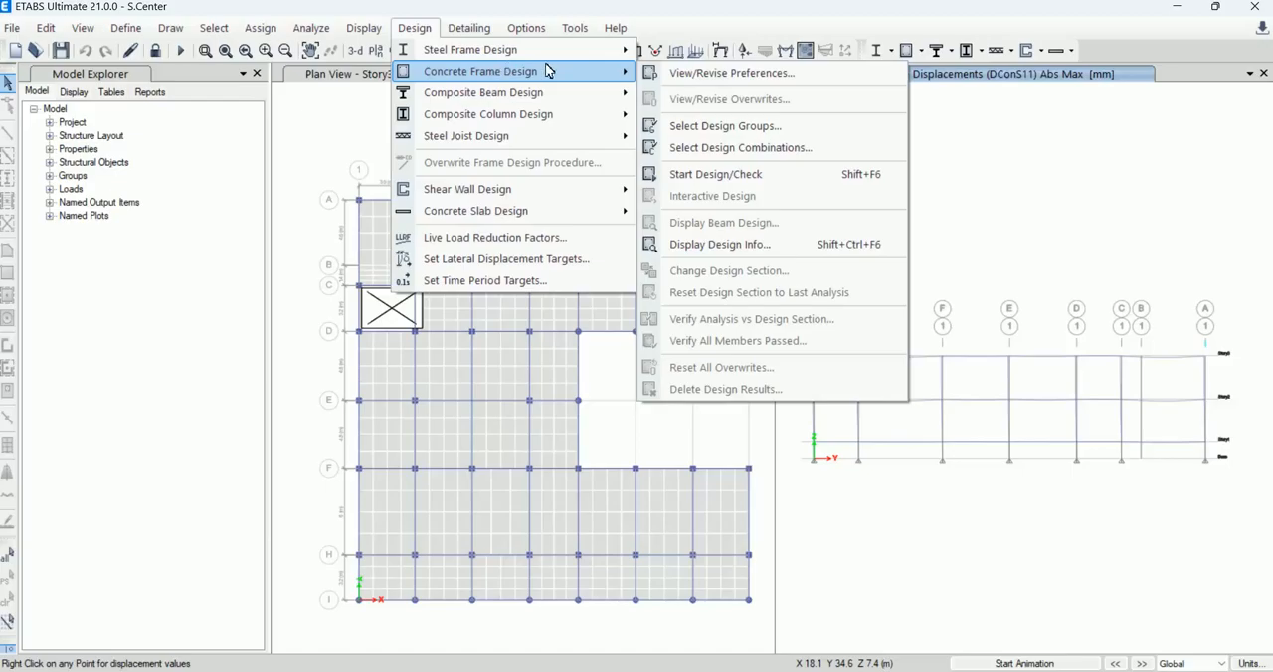
pyautogui.click(700, 129)
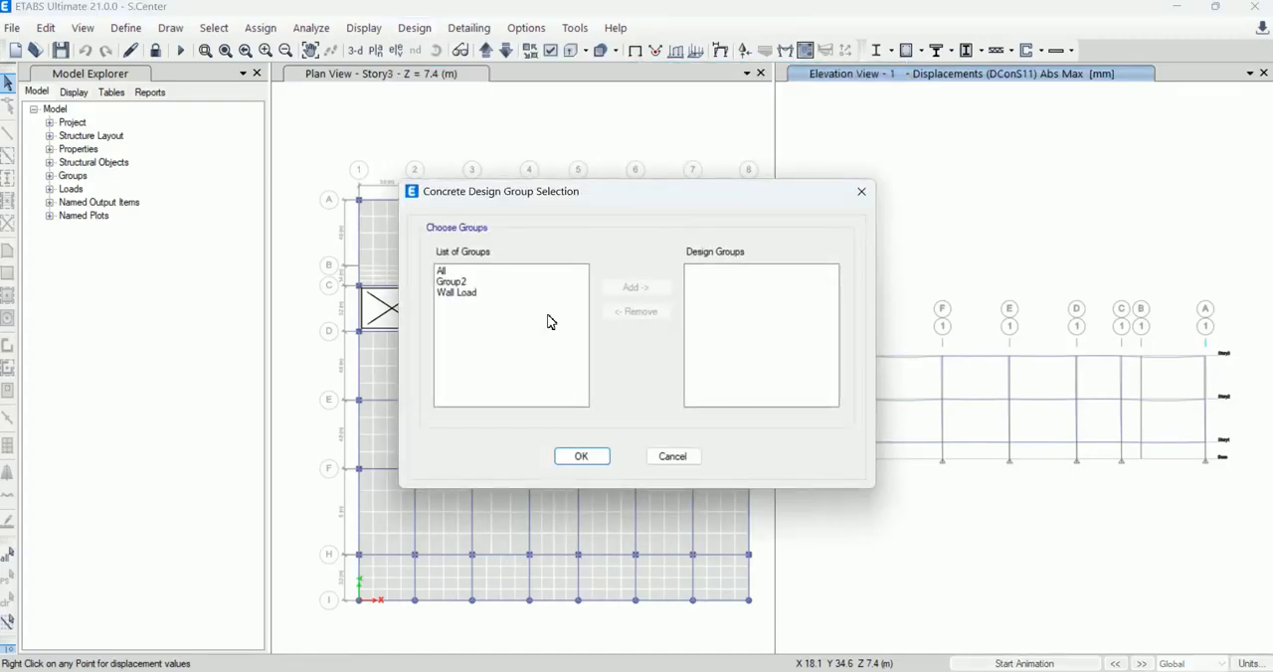
pyautogui.click(665, 457)
# Step: Accept DConS1 to DConS14 as the strength design combinations for concrete frame design
pyautogui.click(416, 31)
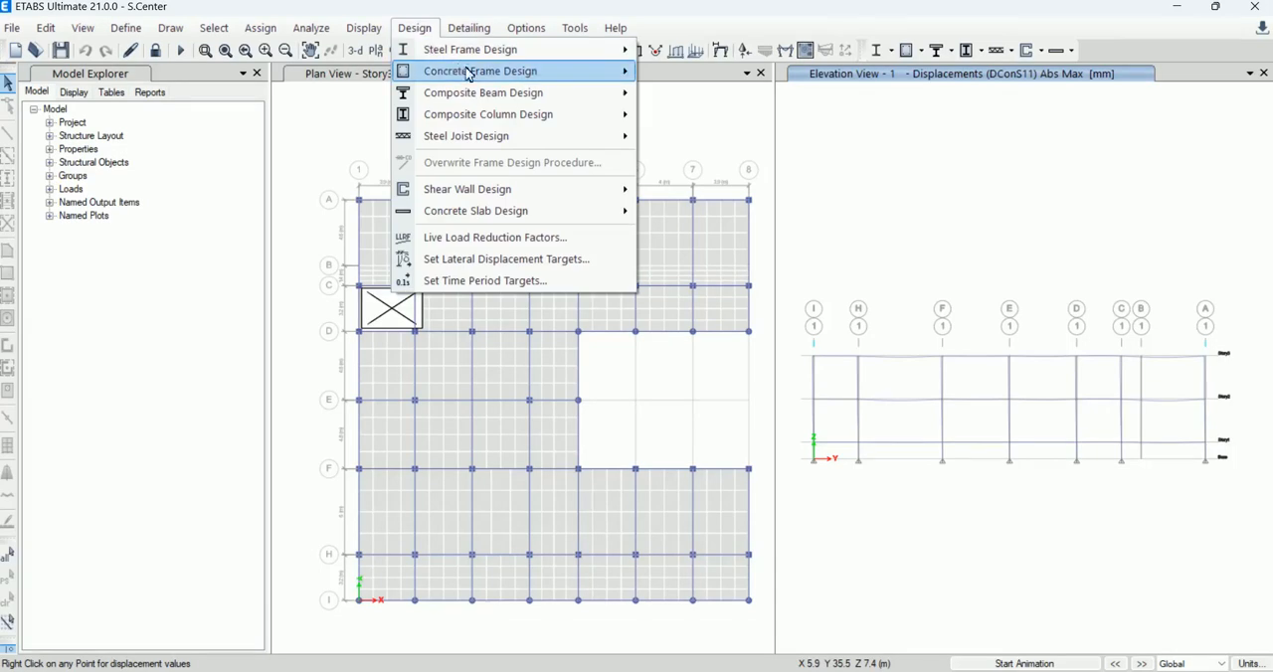
pyautogui.moveTo(472, 72)
pyautogui.click(739, 151)
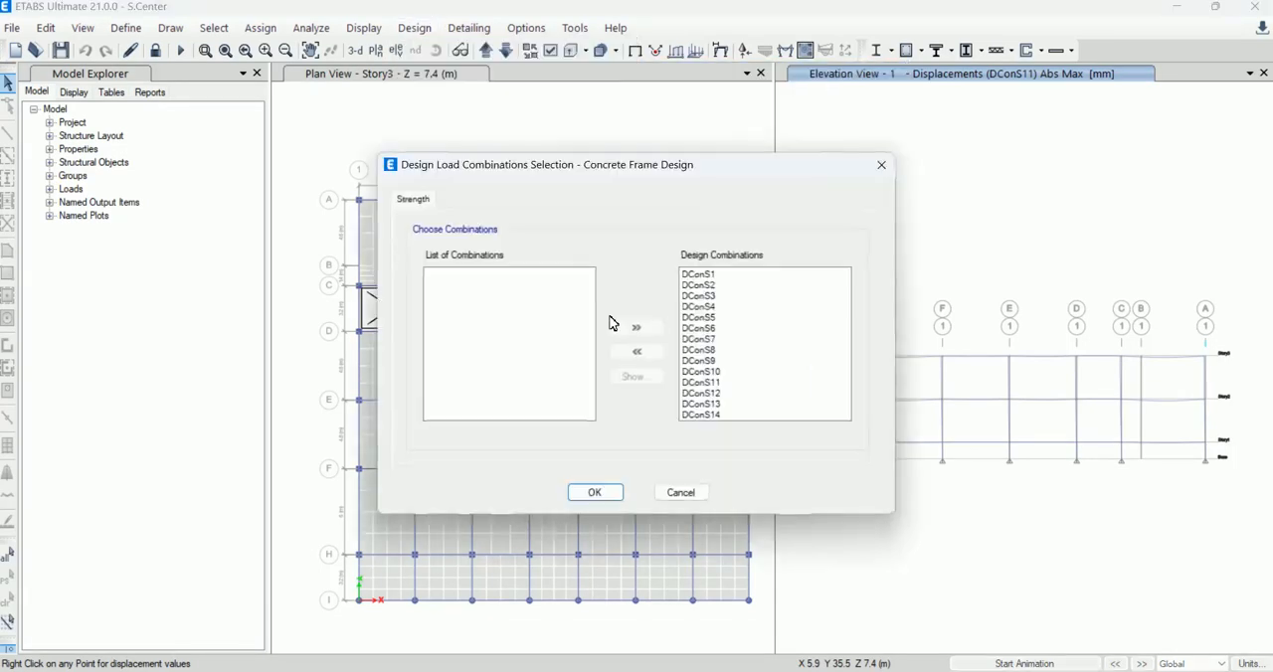
pyautogui.click(595, 493)
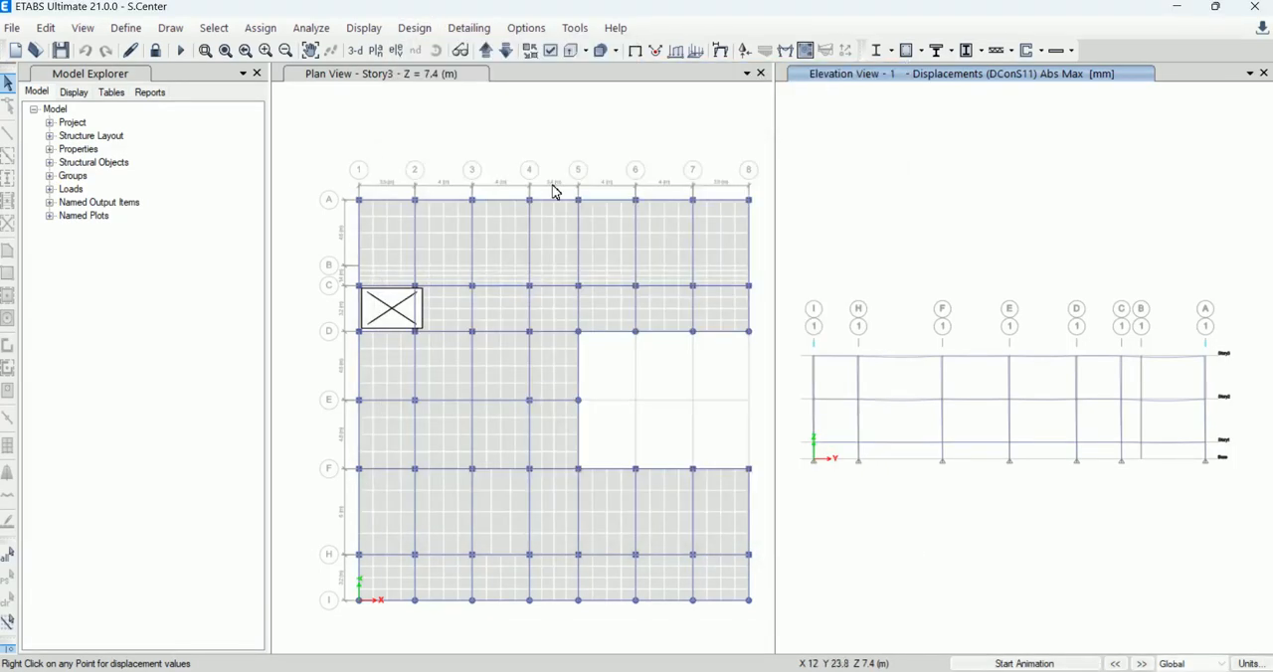
# Step: Try to run the concrete frame design/check on the model
pyautogui.click(473, 33)
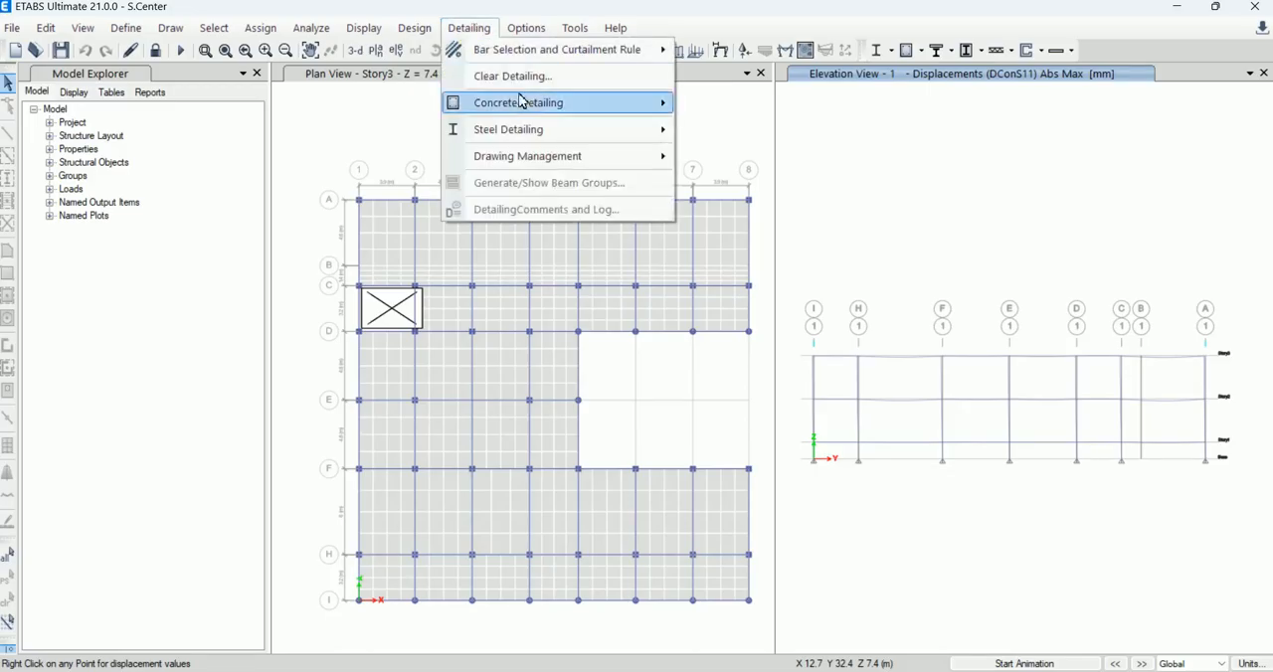
pyautogui.moveTo(621, 111)
pyautogui.moveTo(424, 30)
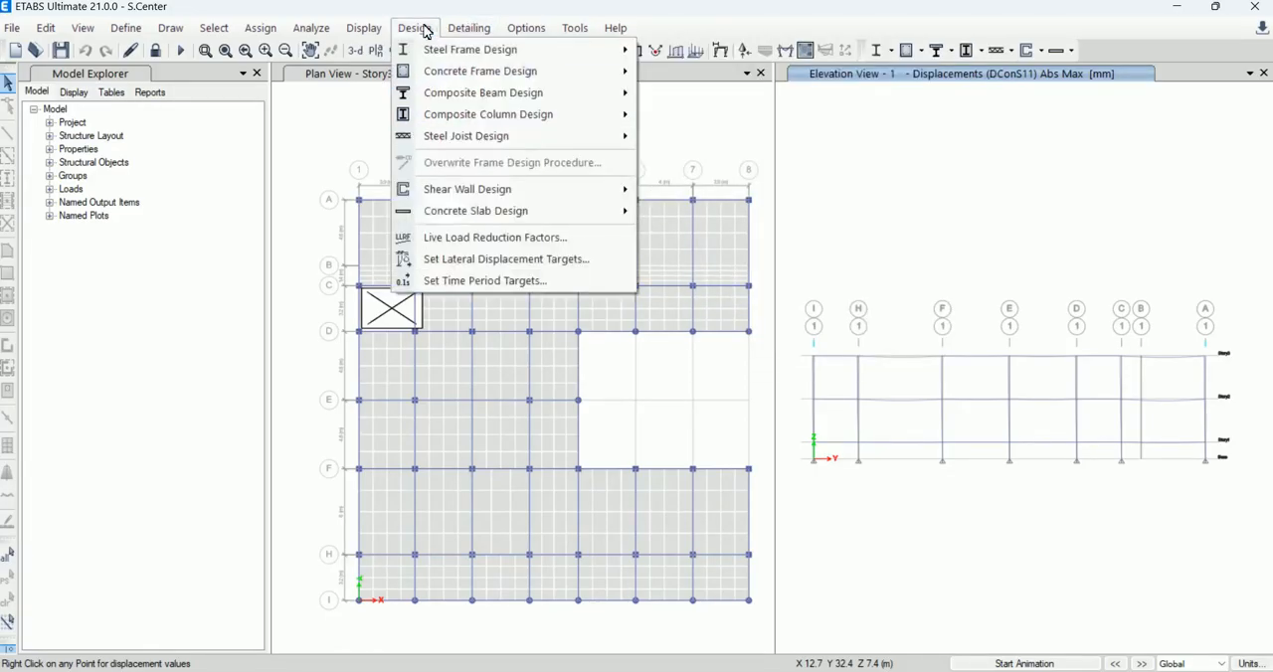
pyautogui.moveTo(562, 89)
pyautogui.moveTo(605, 74)
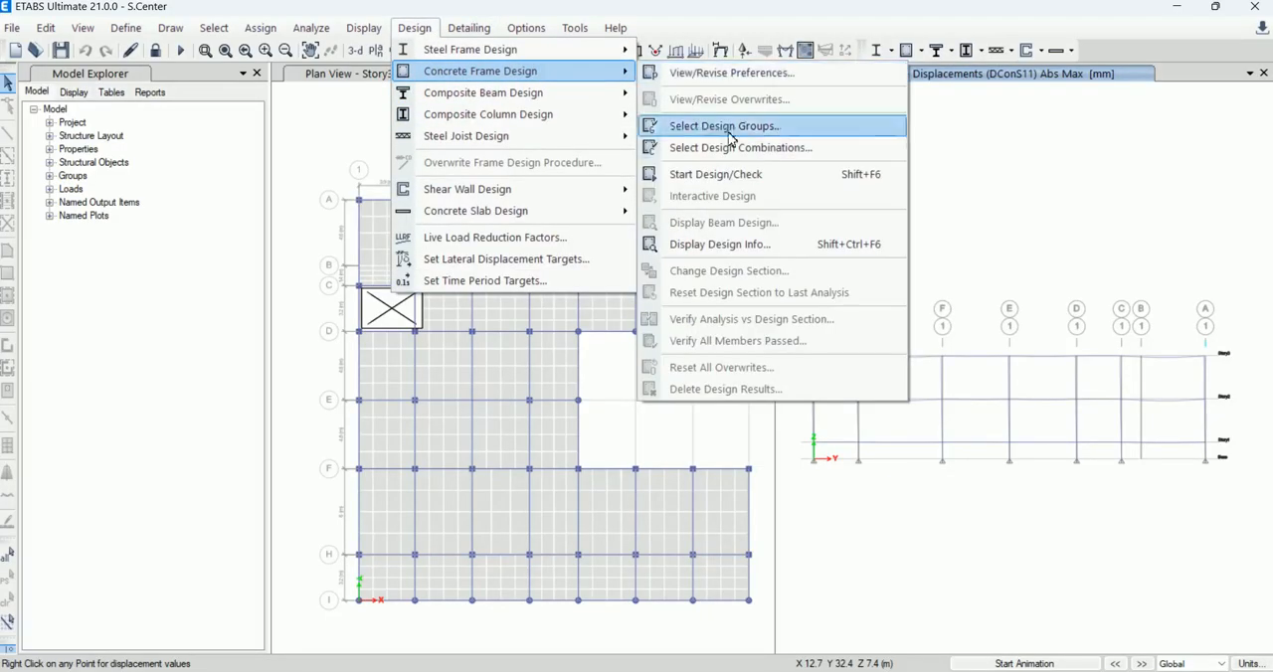
pyautogui.click(750, 181)
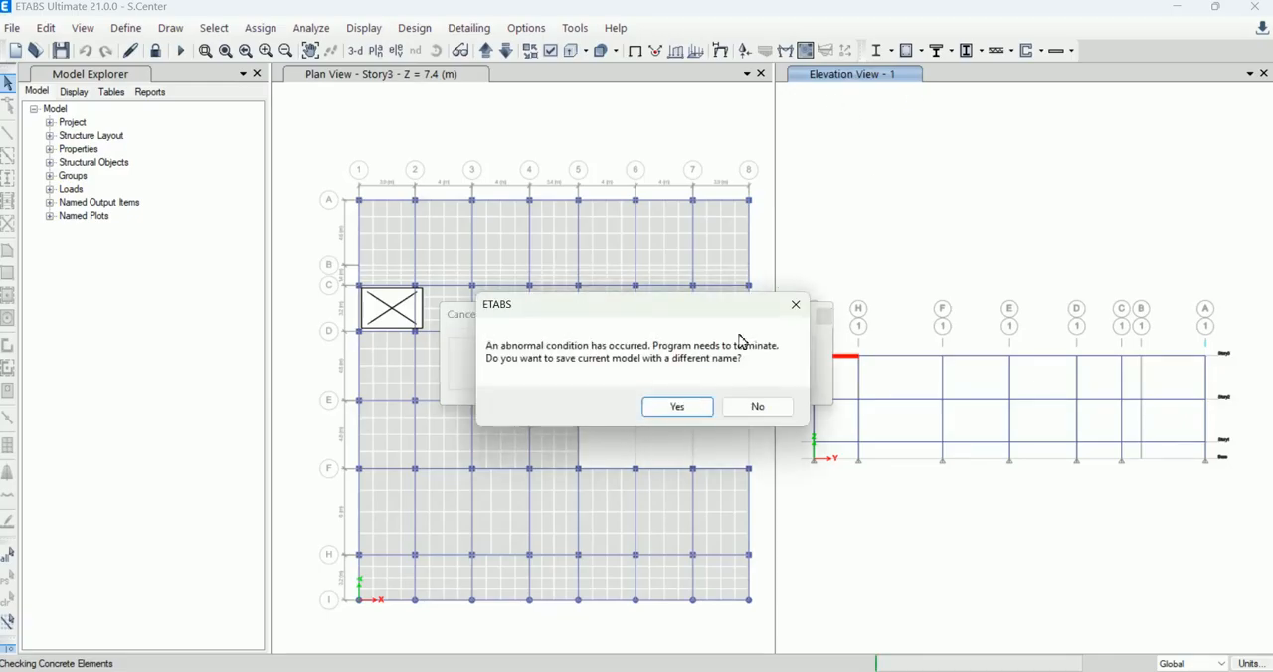
# Step: Save the current model under the different name S.CenterR in the Shoping Center (ETABS) folder
pyautogui.click(700, 410)
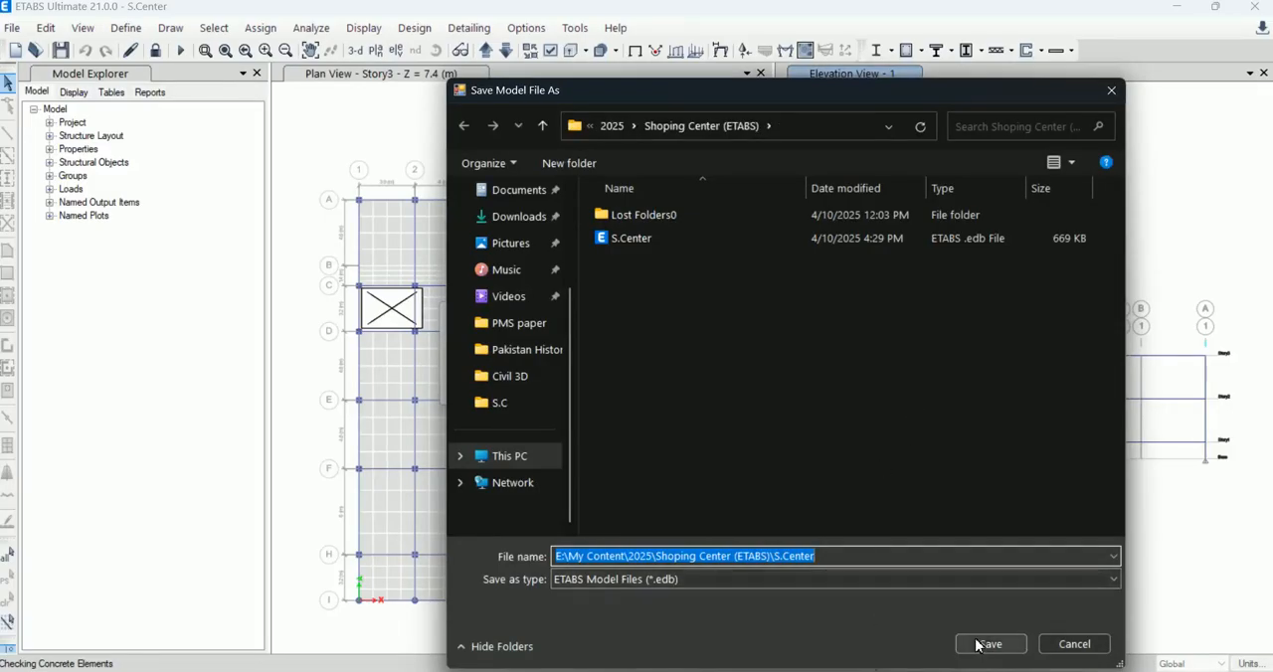
pyautogui.click(867, 563)
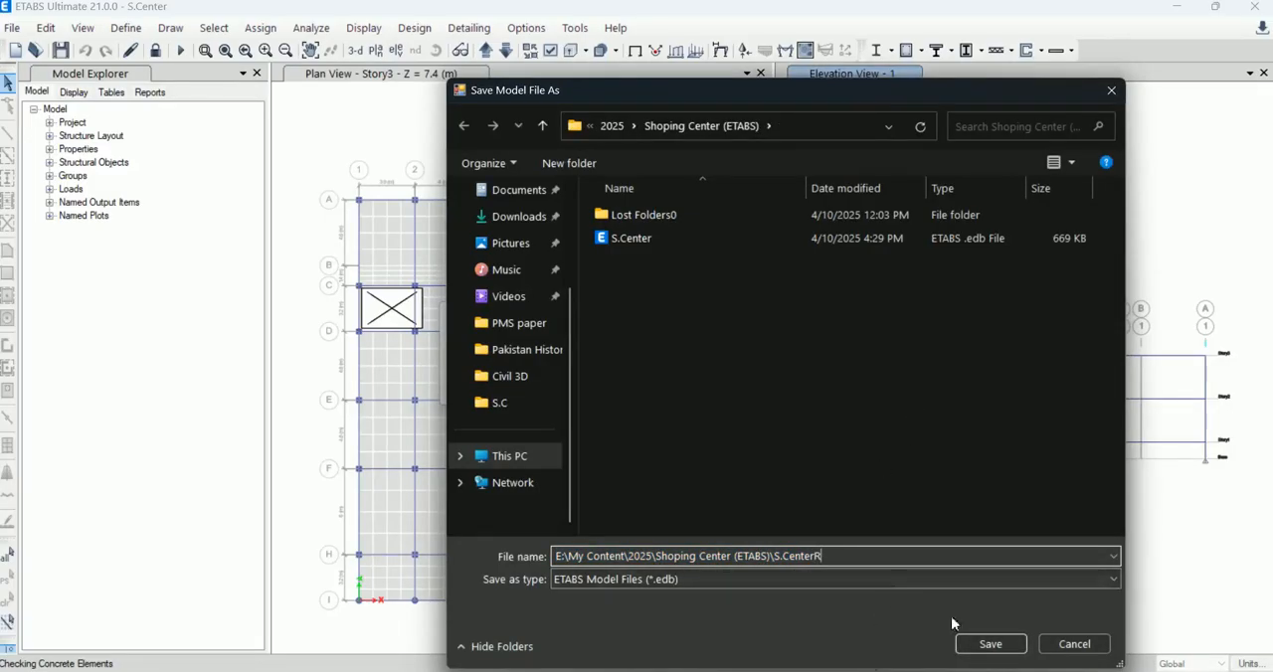
pyautogui.write('R')
pyautogui.click(975, 643)
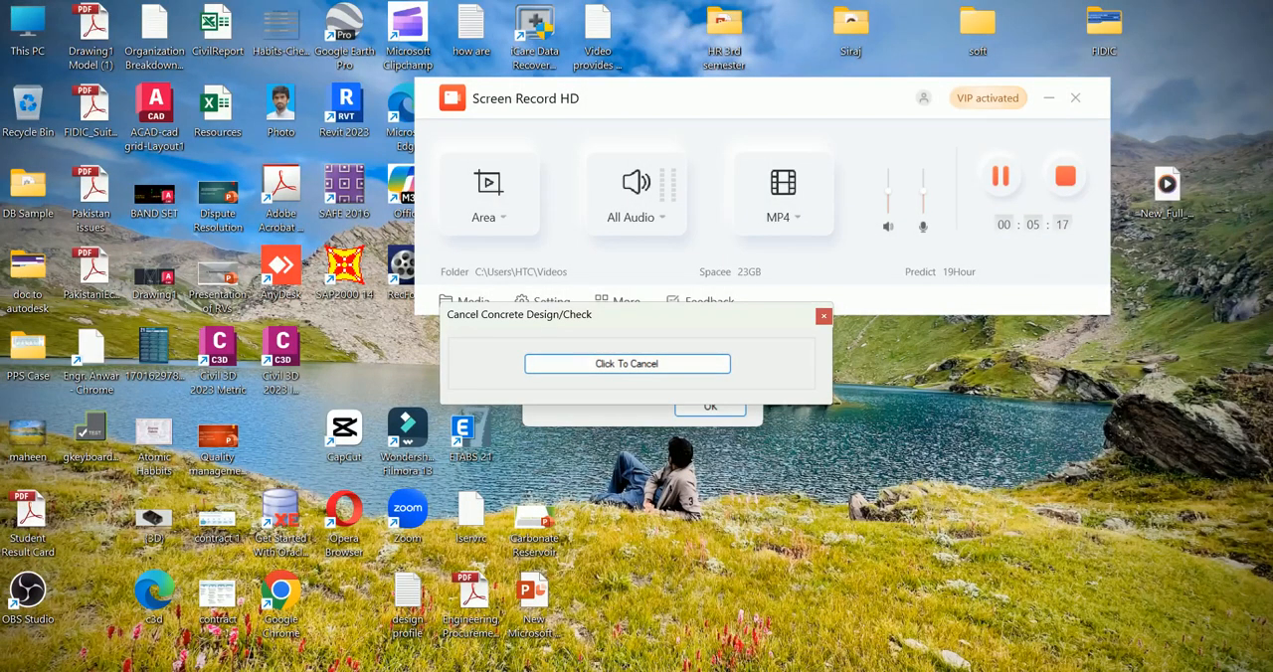
# Step: Dismiss the remaining frame response error message of the terminated program
pyautogui.click(960, 646)
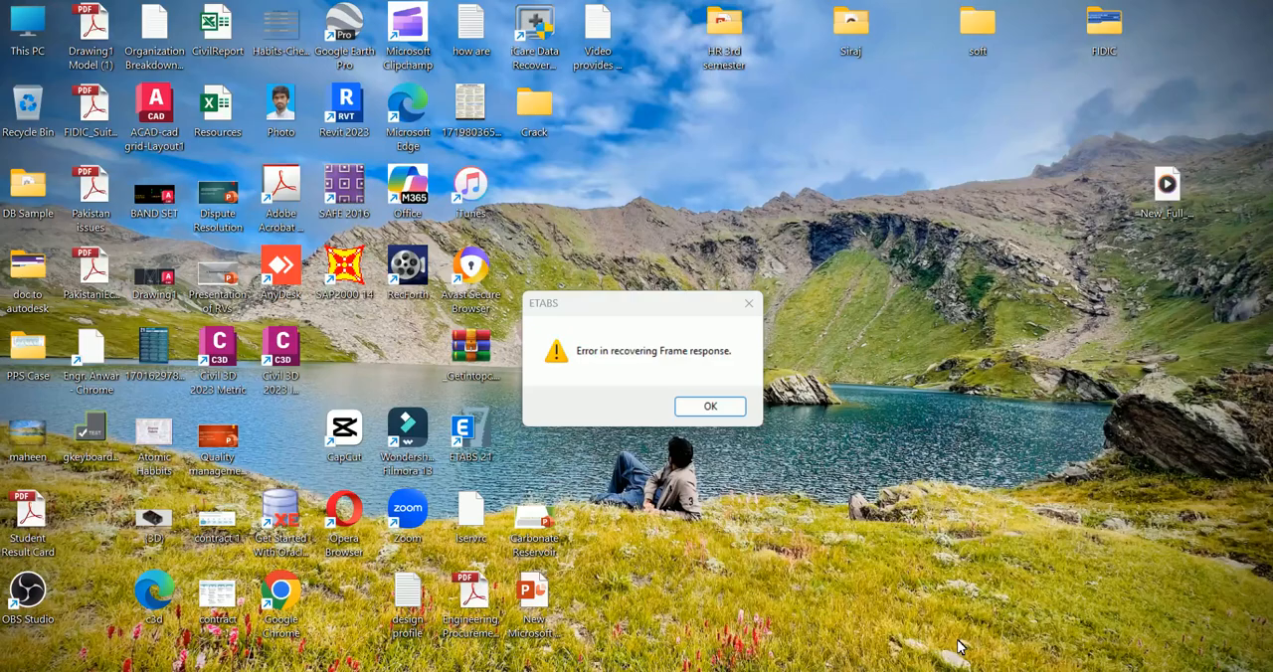
pyautogui.click(727, 407)
pyautogui.click(737, 407)
pyautogui.click(737, 408)
pyautogui.click(737, 408)
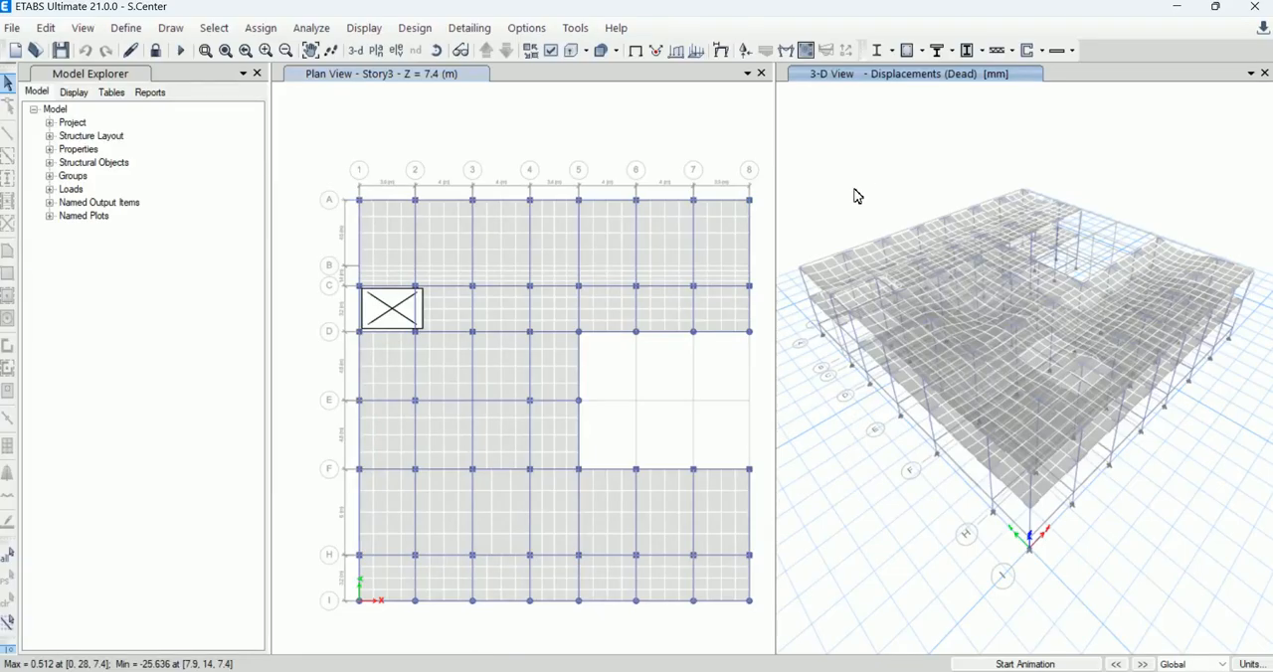
# Step: Start the concrete frame design/check on the reopened model and acknowledge the notice about combinations without results
pyautogui.click(434, 33)
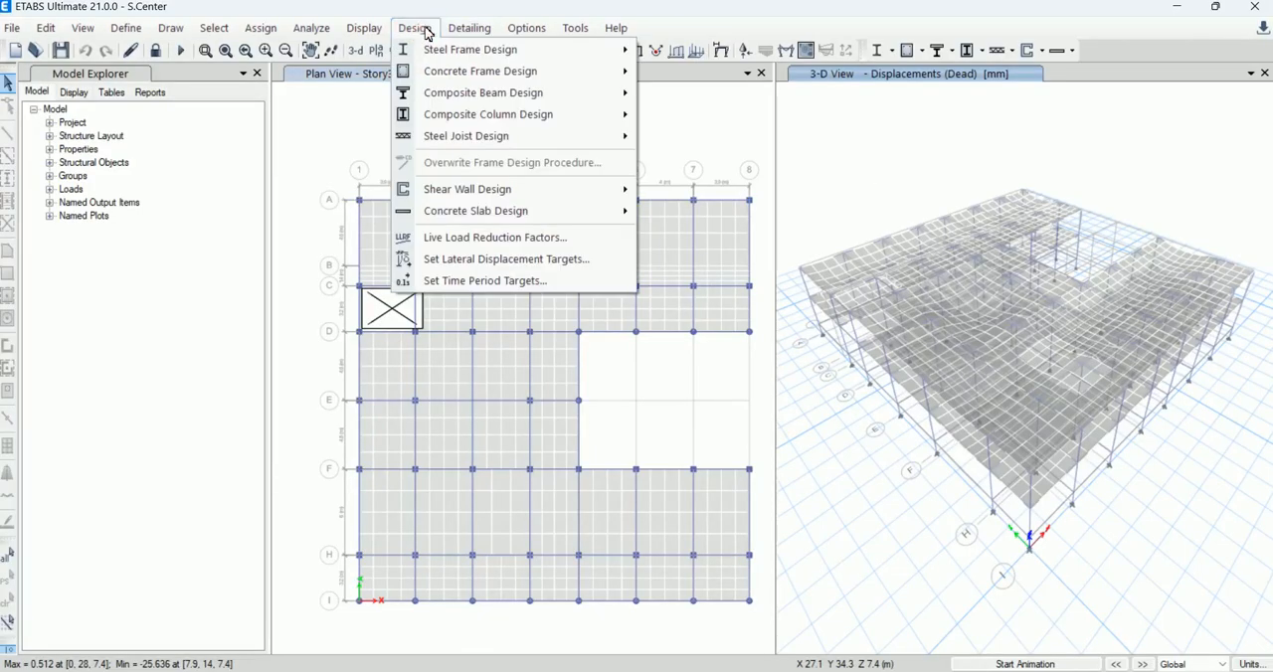
pyautogui.moveTo(511, 71)
pyautogui.click(772, 177)
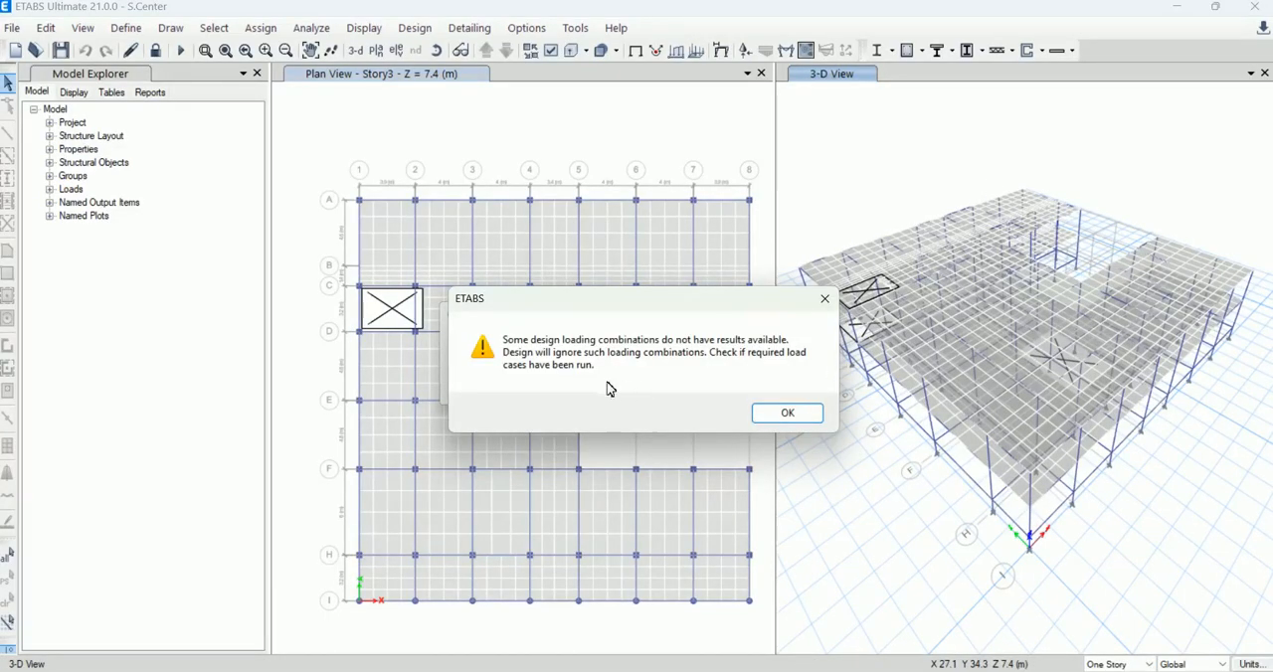
pyautogui.click(786, 416)
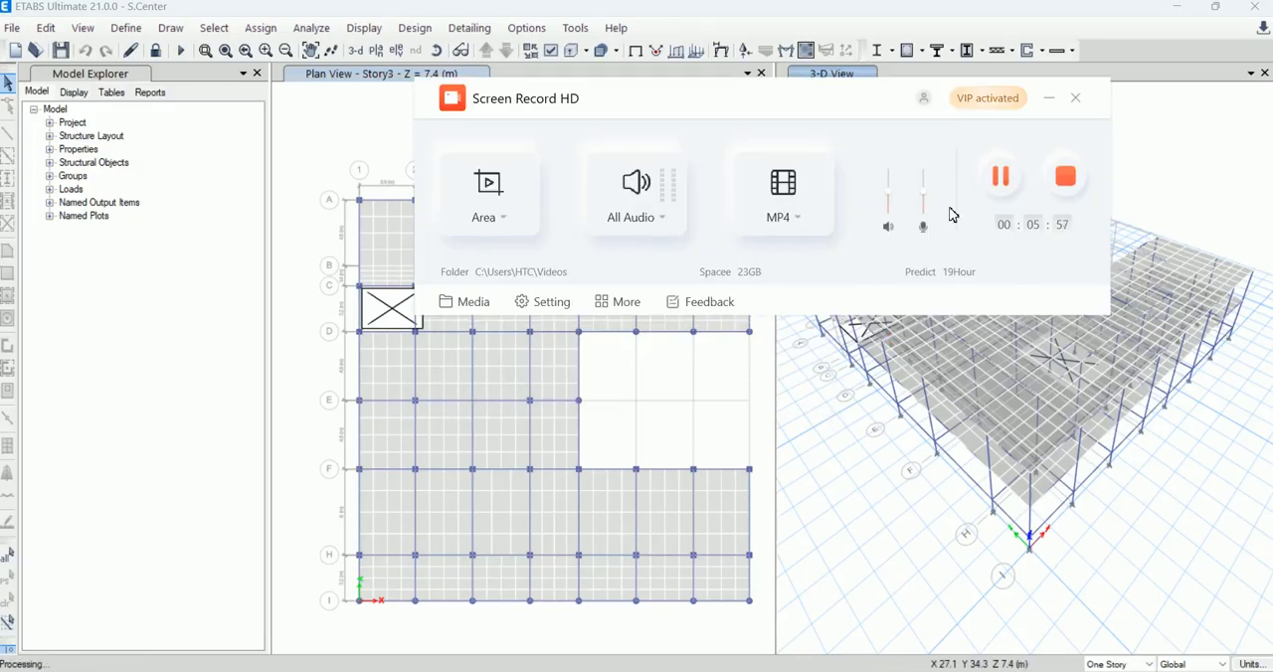
# Step: Show the longitudinal reinforcing on the elevation along grid line 1 and inspect the Story2 beam between grids H and F
pyautogui.click(1047, 103)
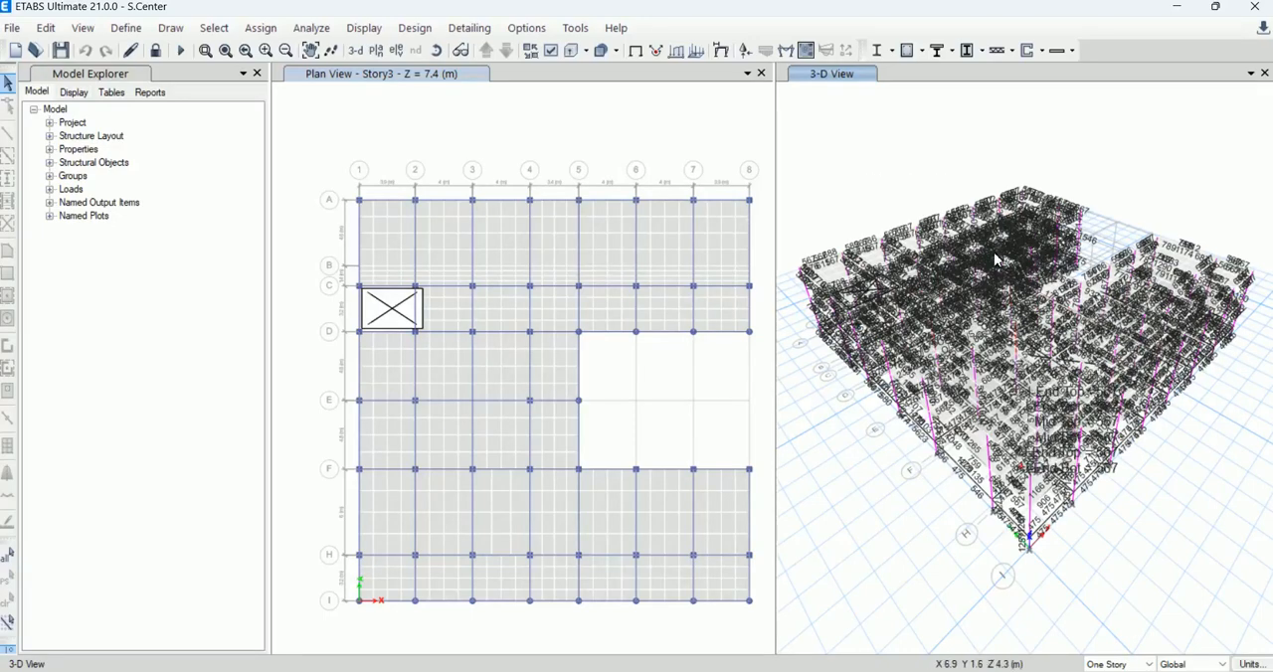
pyautogui.click(395, 56)
pyautogui.click(579, 557)
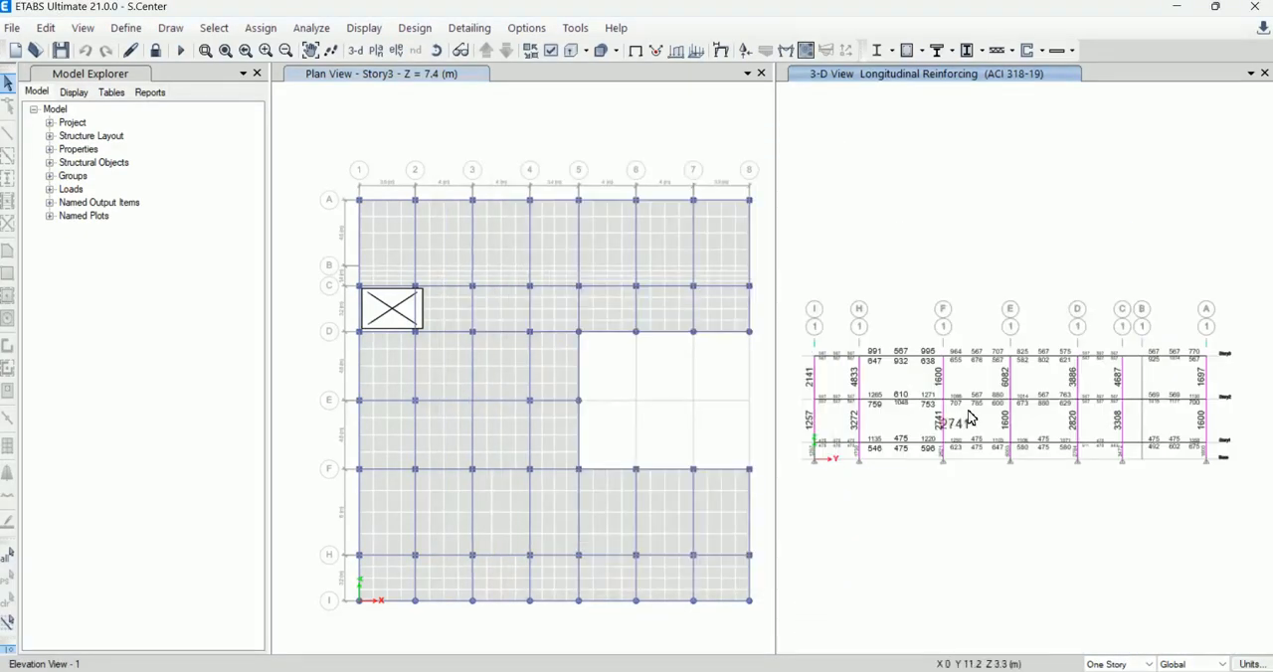
pyautogui.scroll(3, 842, 409)
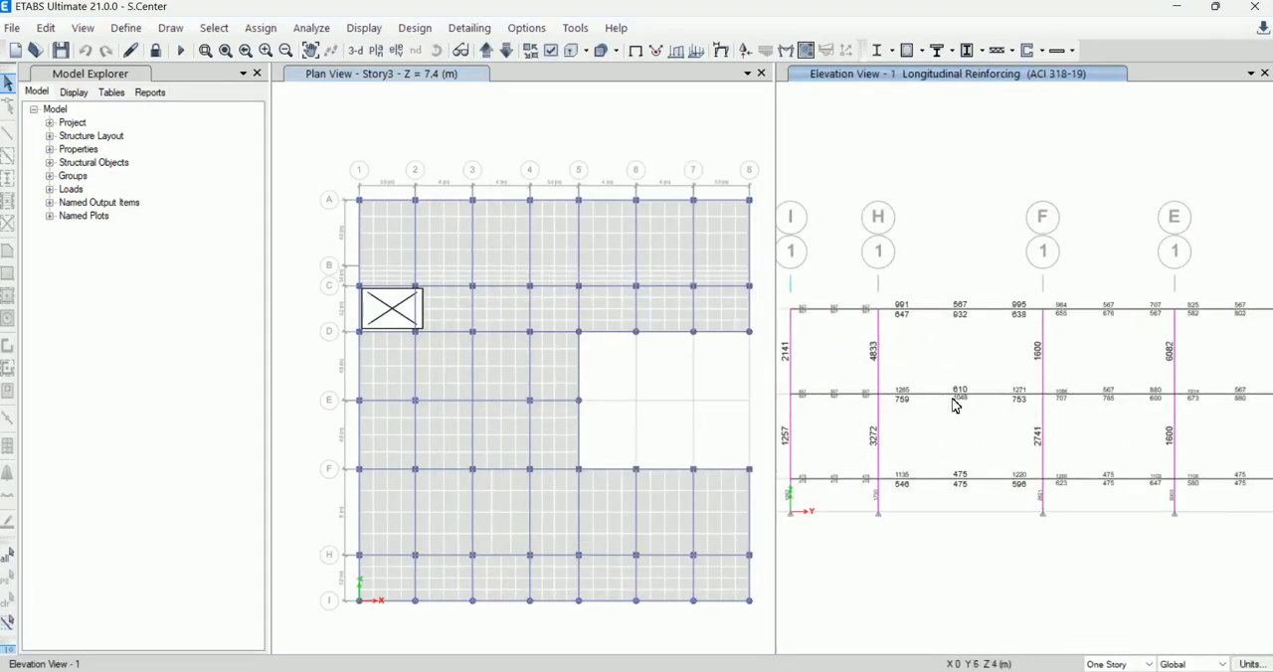
pyautogui.scroll(3, 955, 405)
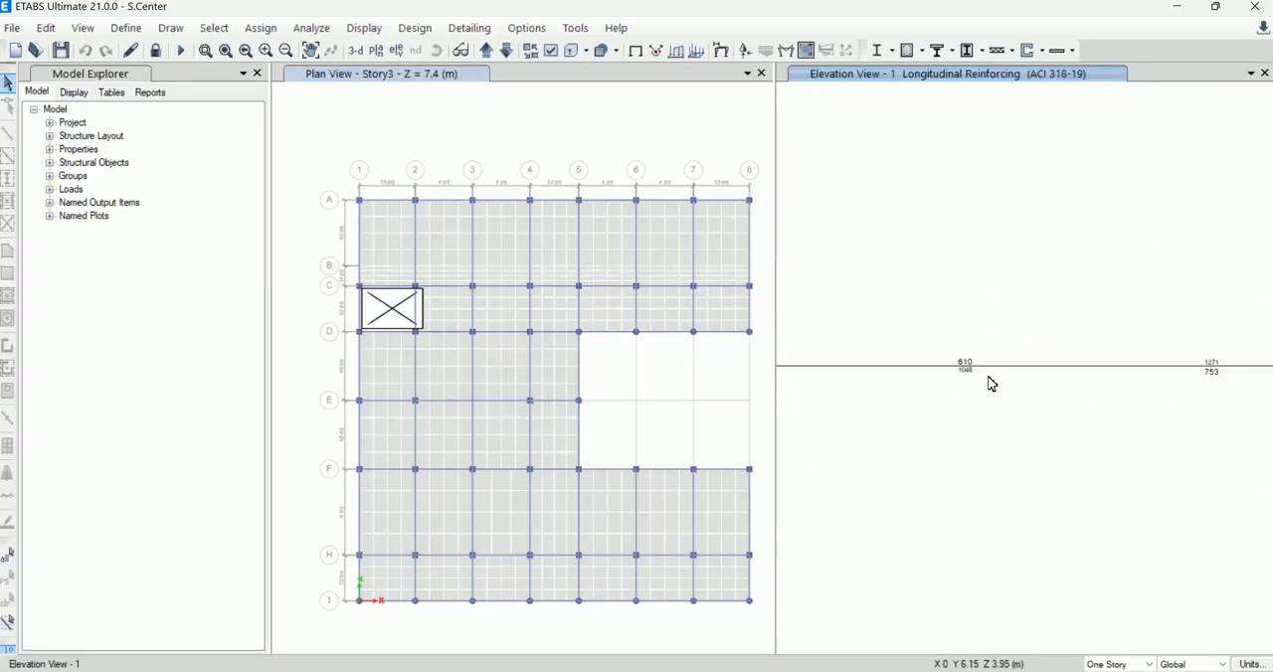
pyautogui.moveTo(963, 373)
pyautogui.scroll(-3, 963, 372)
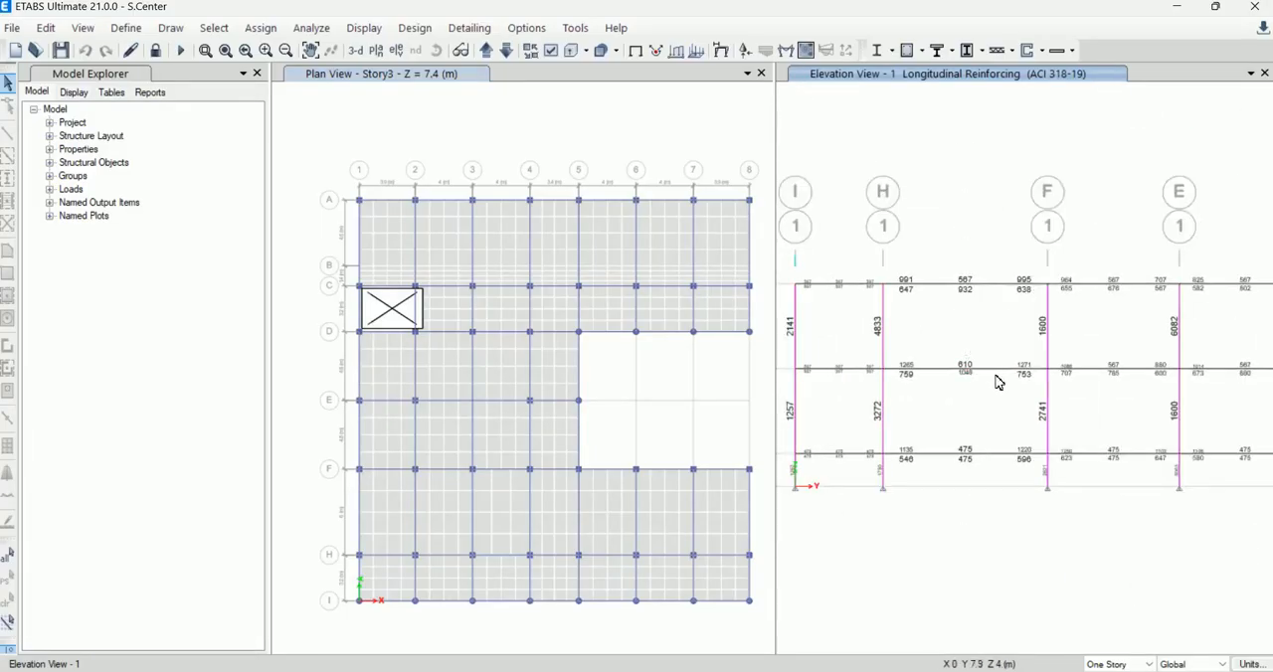
# Step: Open the concrete beam design information for the Story2 beam between grids H and F and review its steel by combination
pyautogui.click(939, 374)
pyautogui.rightClick(939, 374)
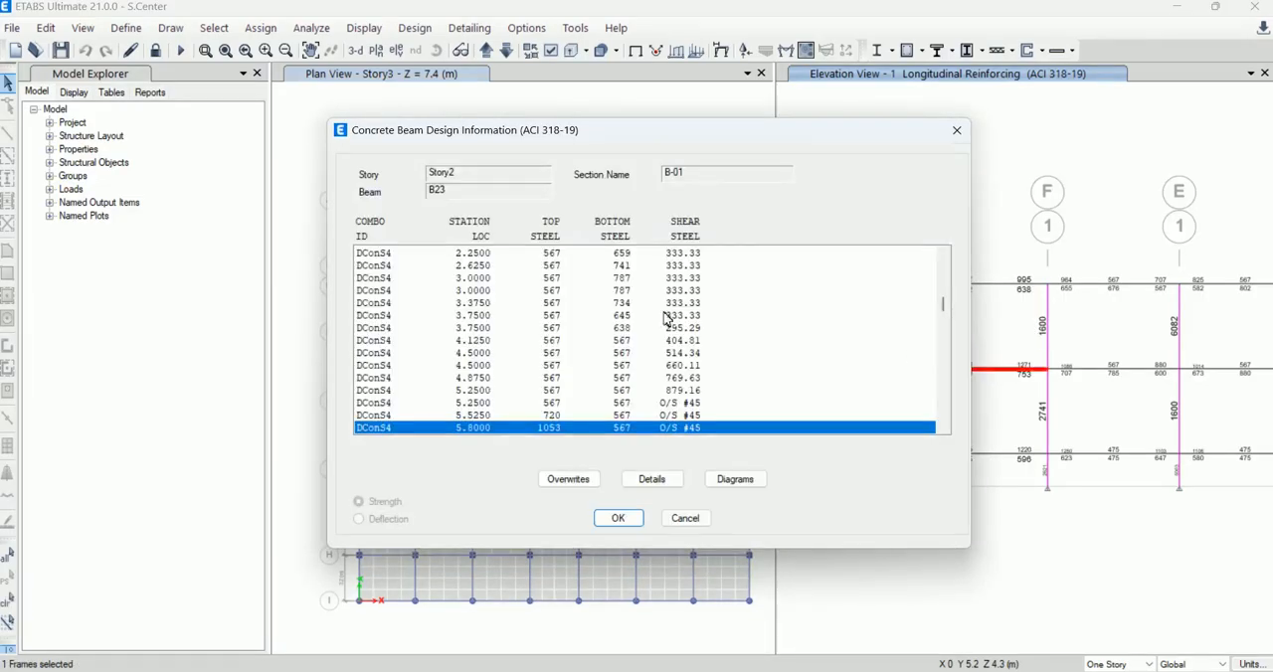
pyautogui.scroll(-5, 500, 338)
pyautogui.scroll(-5, 542, 348)
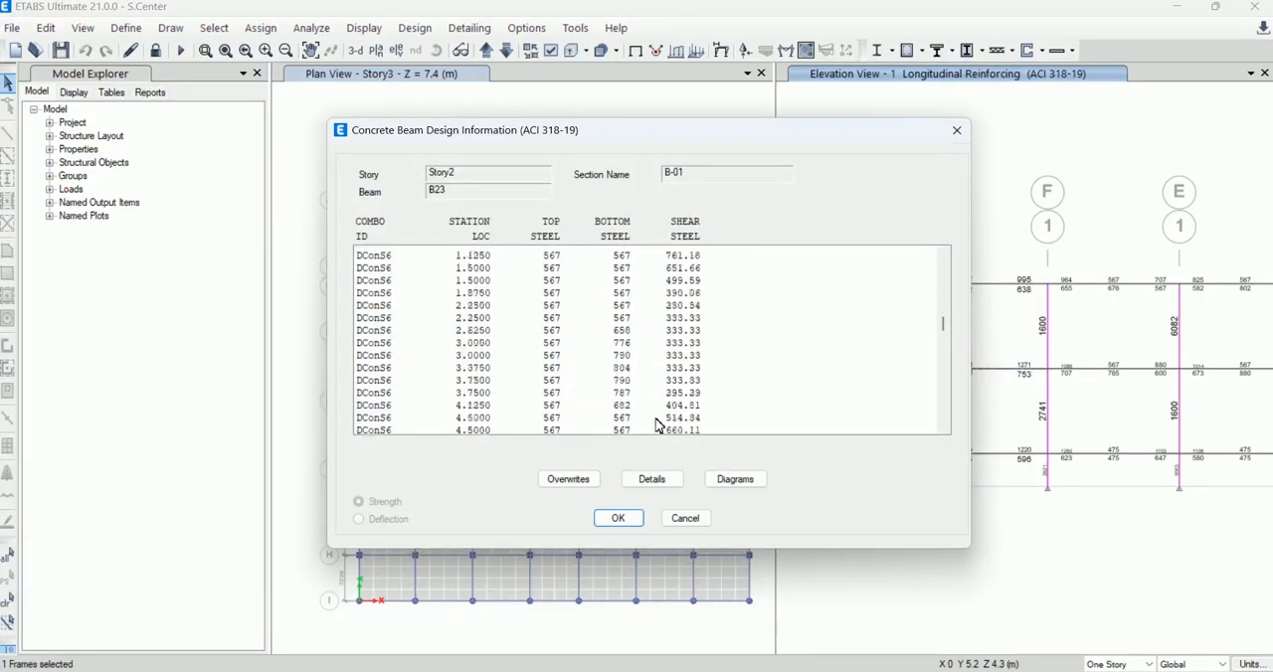
# Step: Review both pages of the beam's design details summary, then close the report and the beam design information
pyautogui.click(664, 480)
pyautogui.scroll(-1, 663, 415)
pyautogui.scroll(1, 617, 320)
pyautogui.scroll(-1, 659, 486)
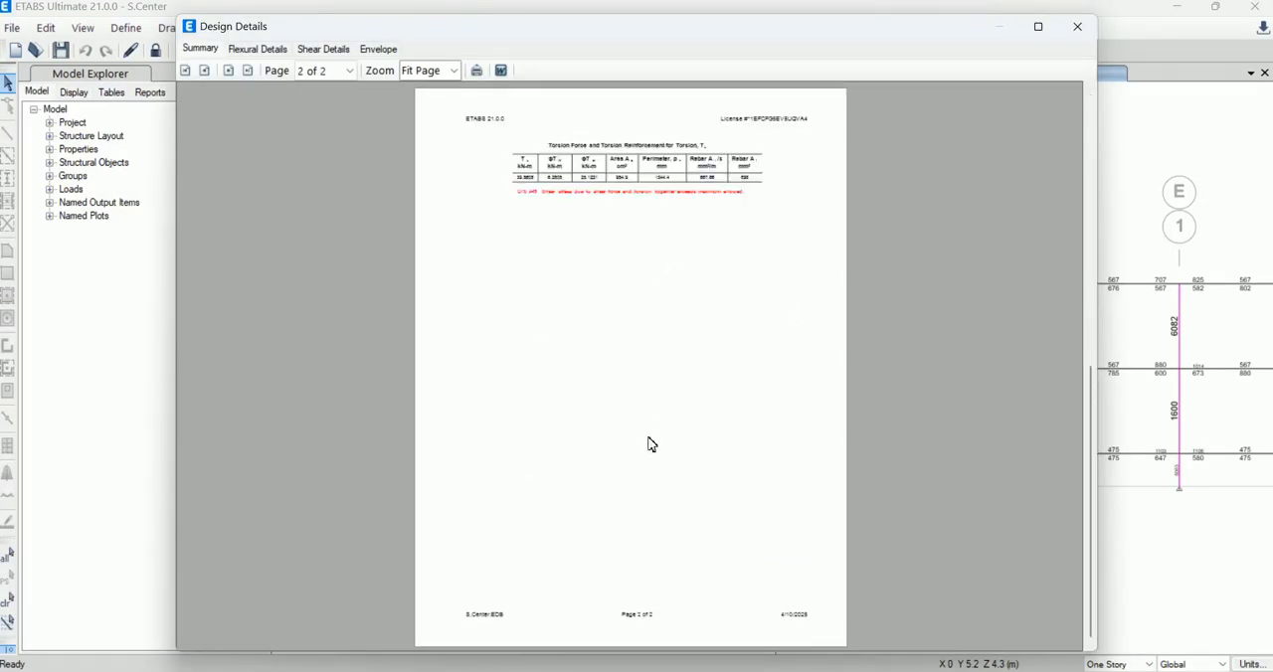
pyautogui.click(1077, 28)
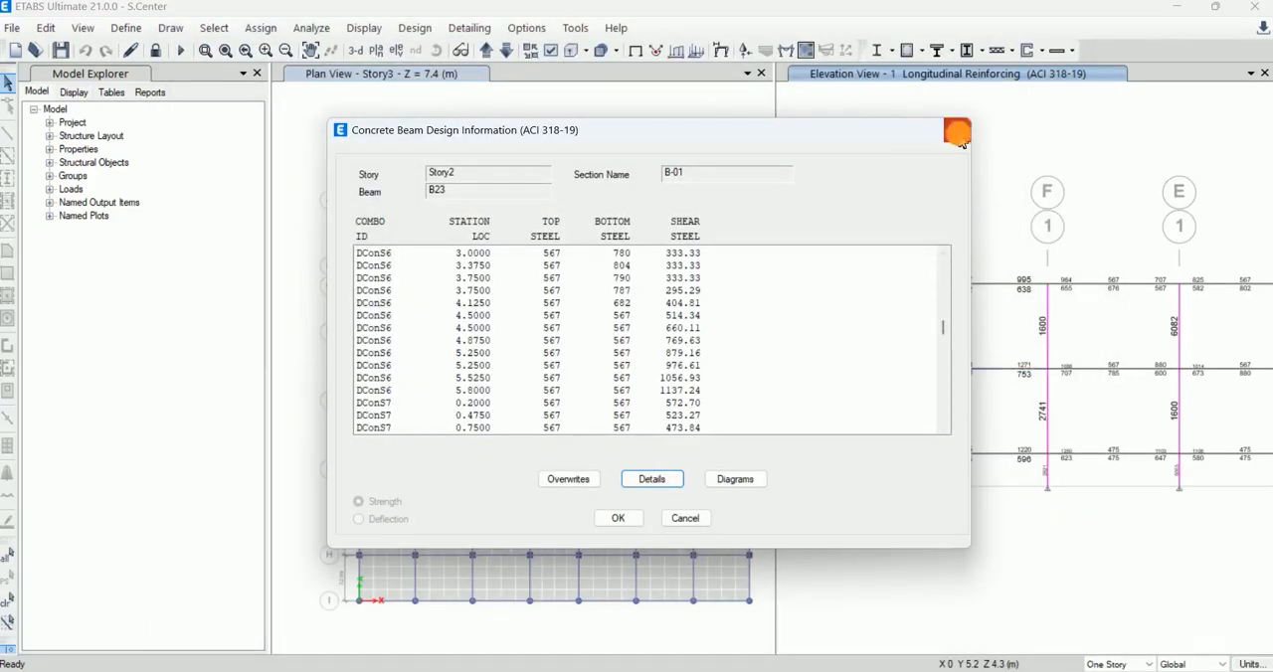
pyautogui.click(958, 133)
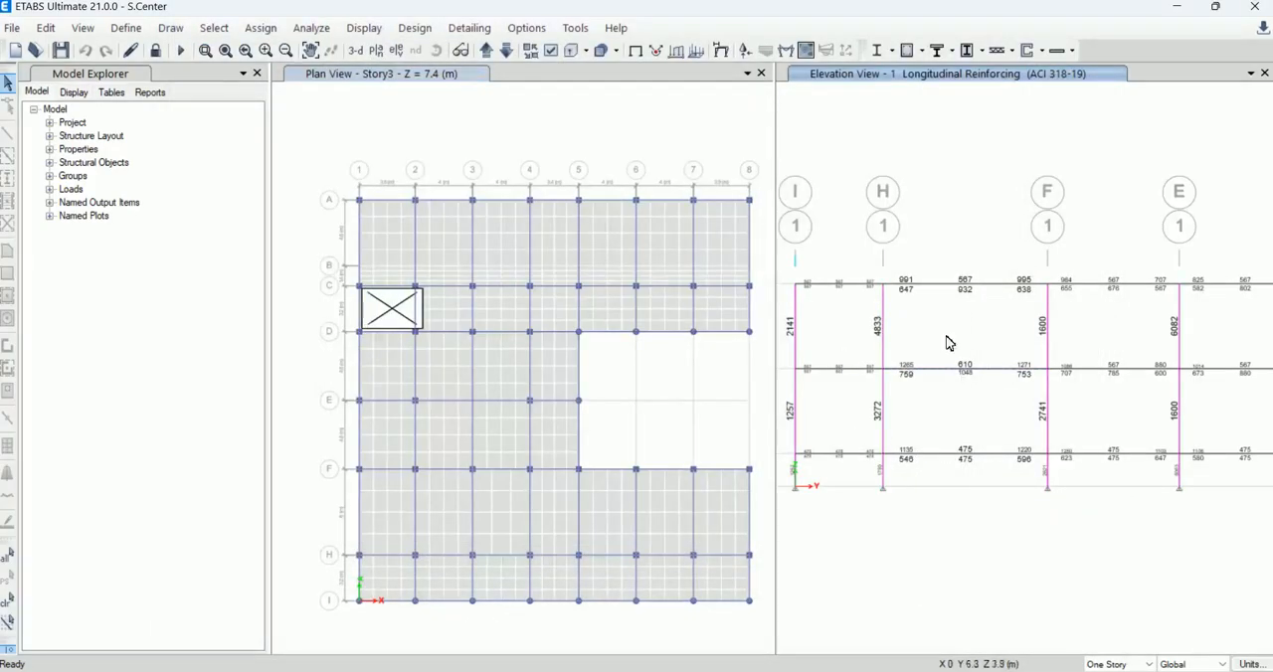
pyautogui.scroll(-3, 947, 343)
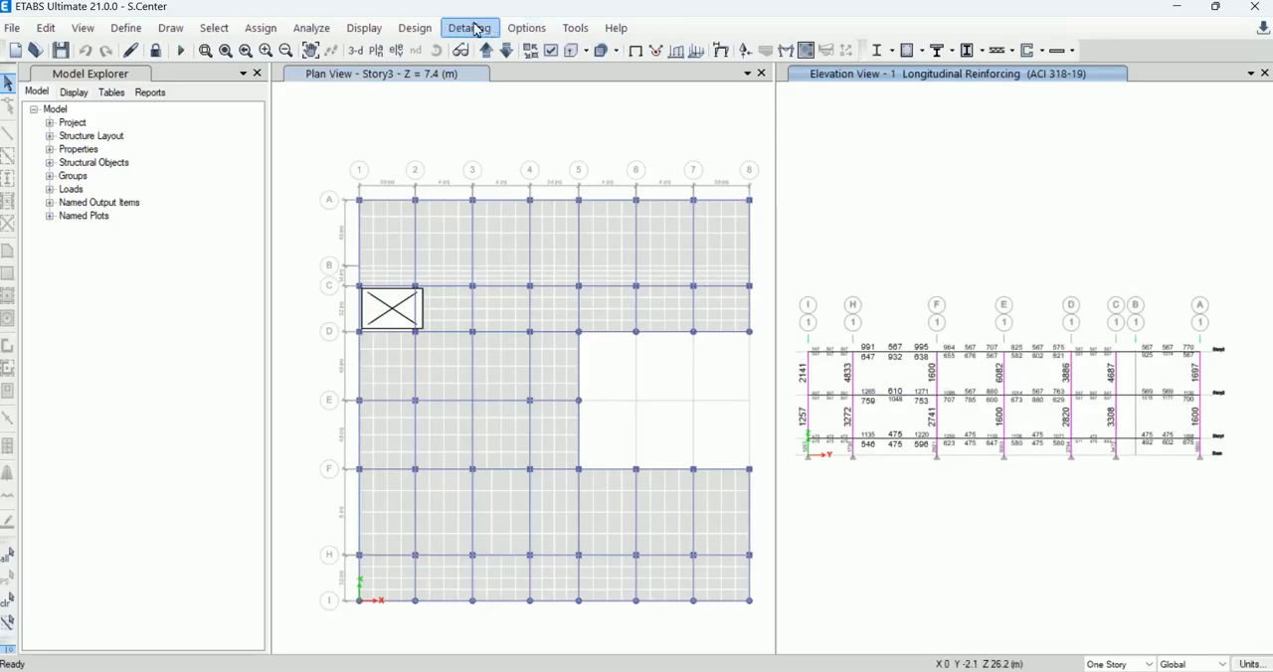
pyautogui.click(523, 30)
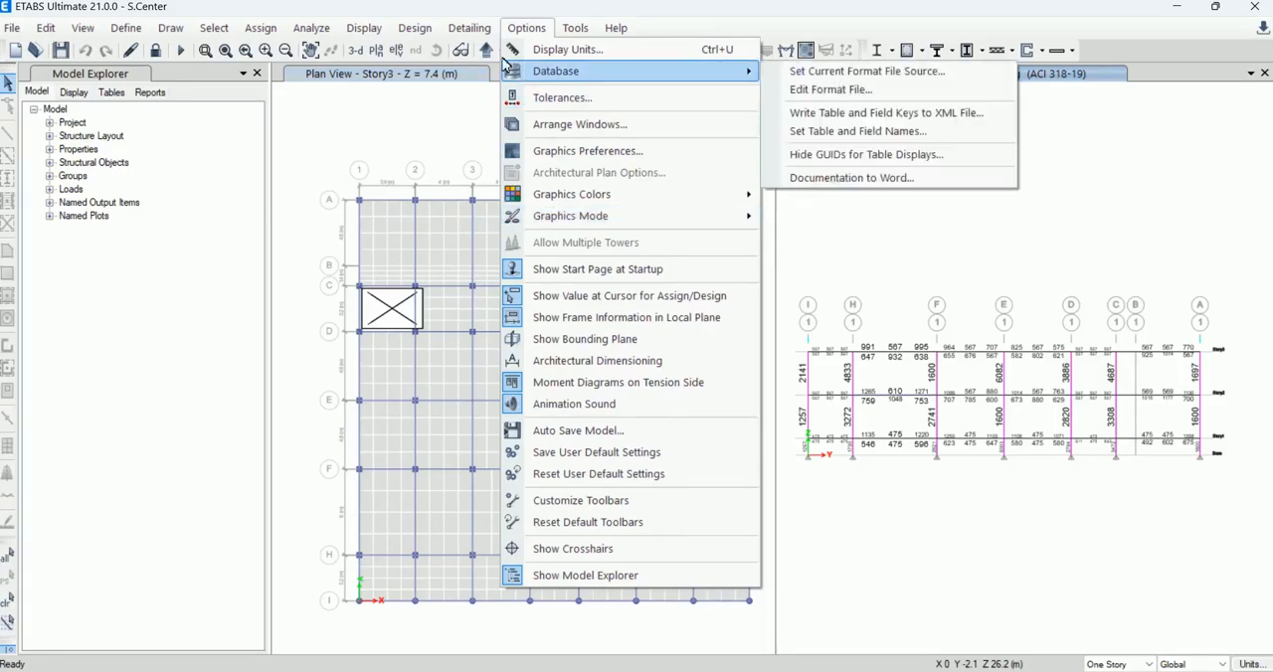
pyautogui.click(522, 28)
pyautogui.click(525, 30)
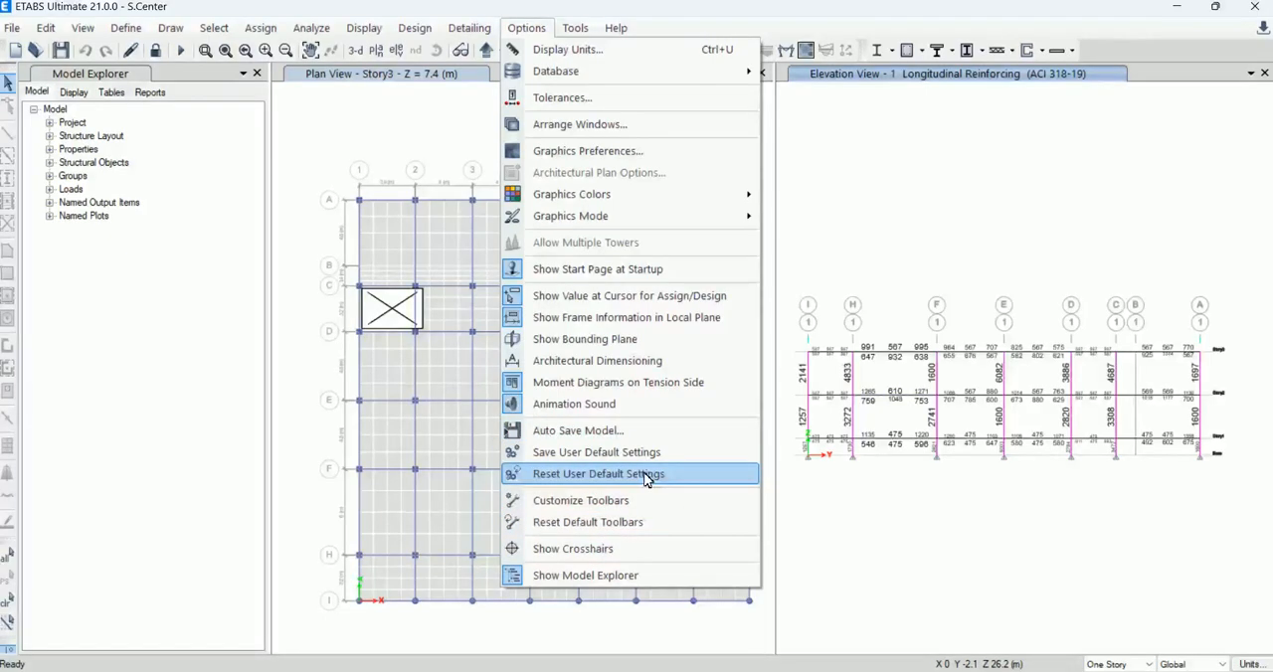
pyautogui.moveTo(46, 28)
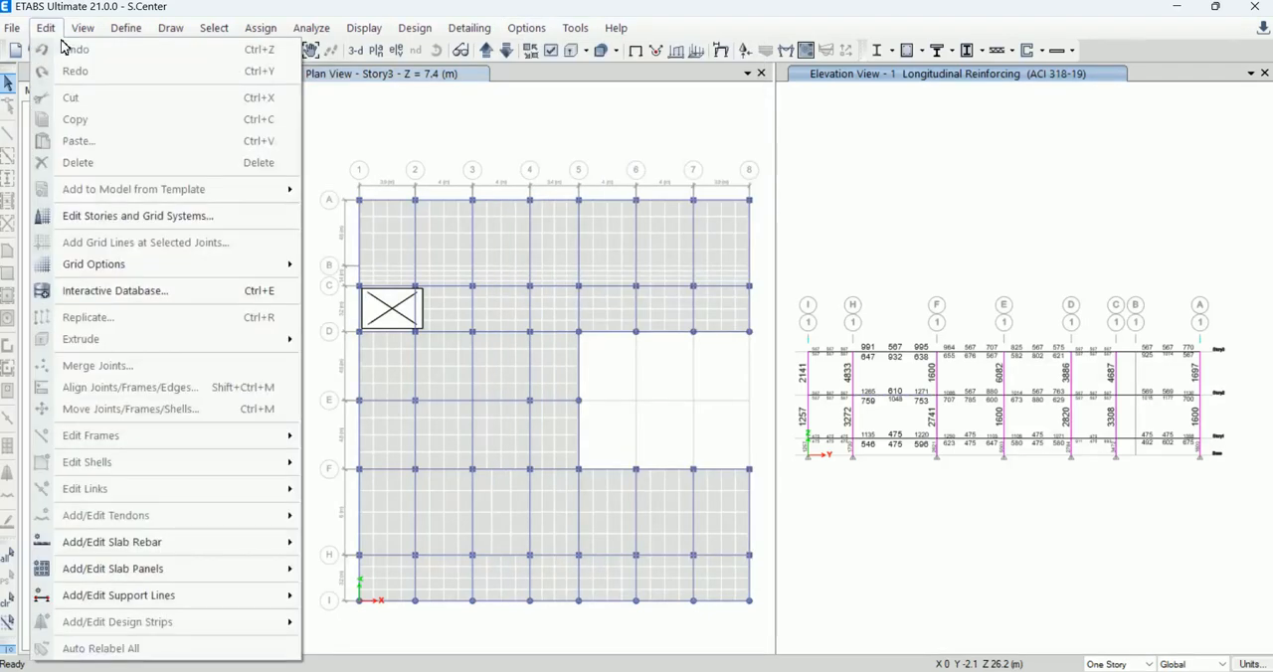
pyautogui.click(229, 6)
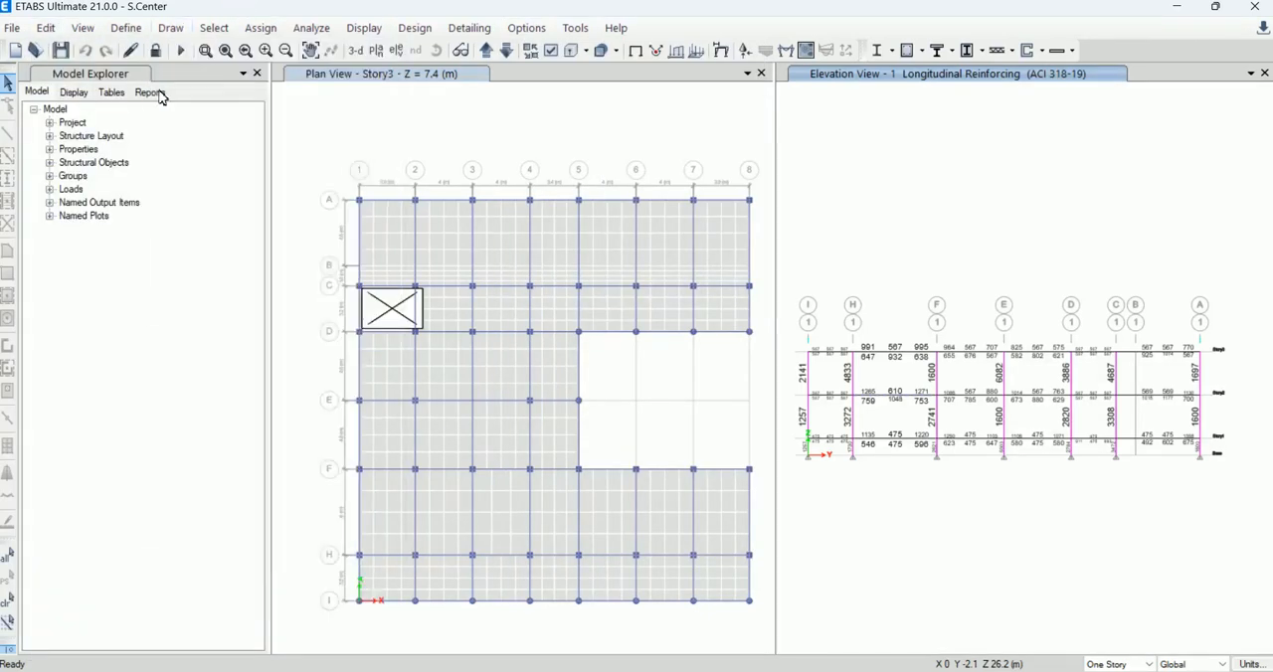
# Step: Browse the analysis results tables in the Model Explorer down to the joint reactions and joint design reactions tables
pyautogui.click(73, 92)
pyautogui.click(113, 92)
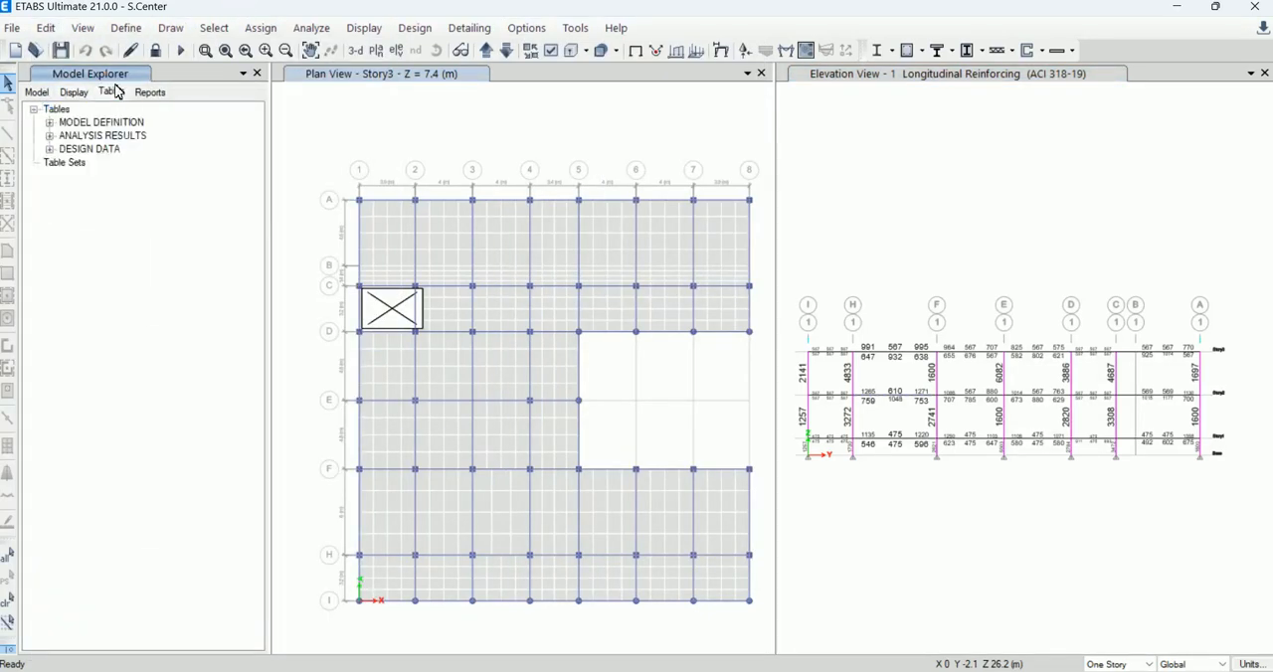
pyautogui.click(49, 149)
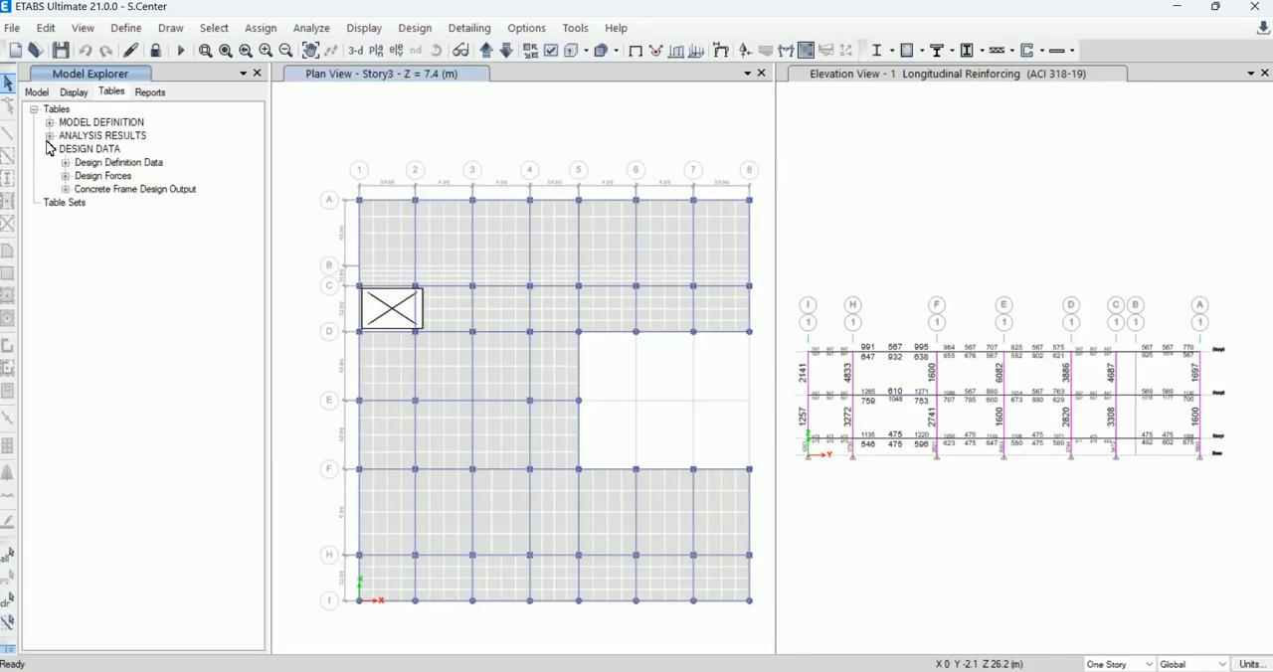
pyautogui.click(48, 135)
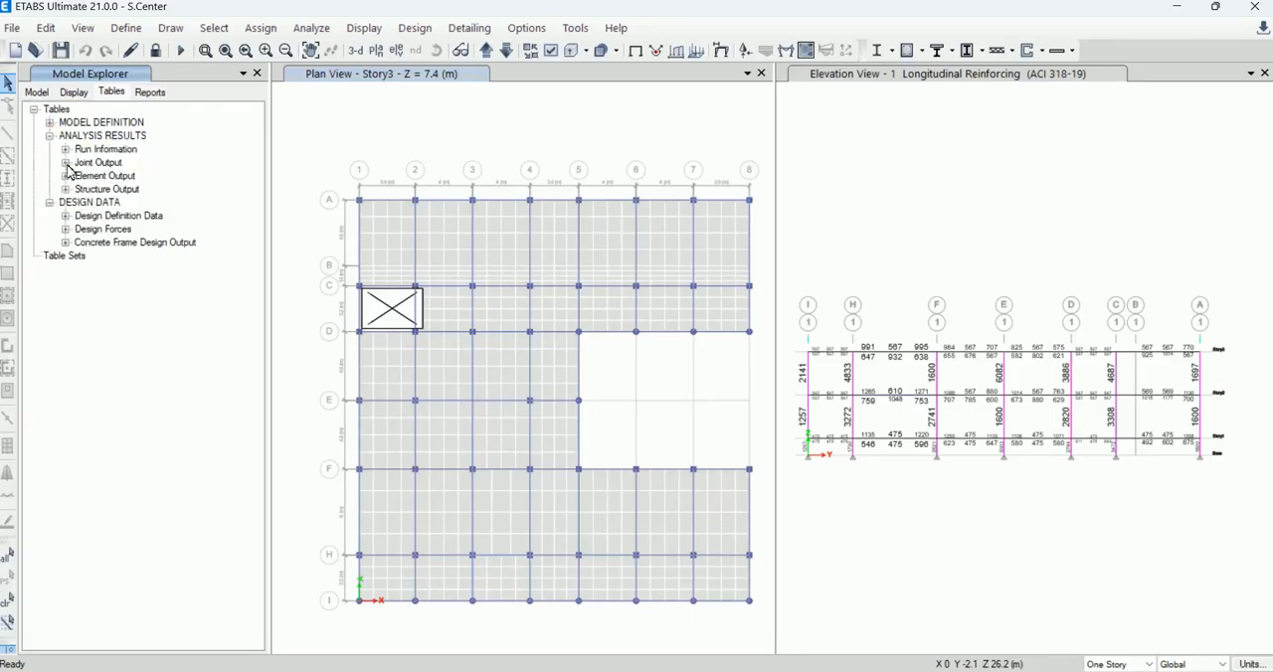
pyautogui.click(64, 162)
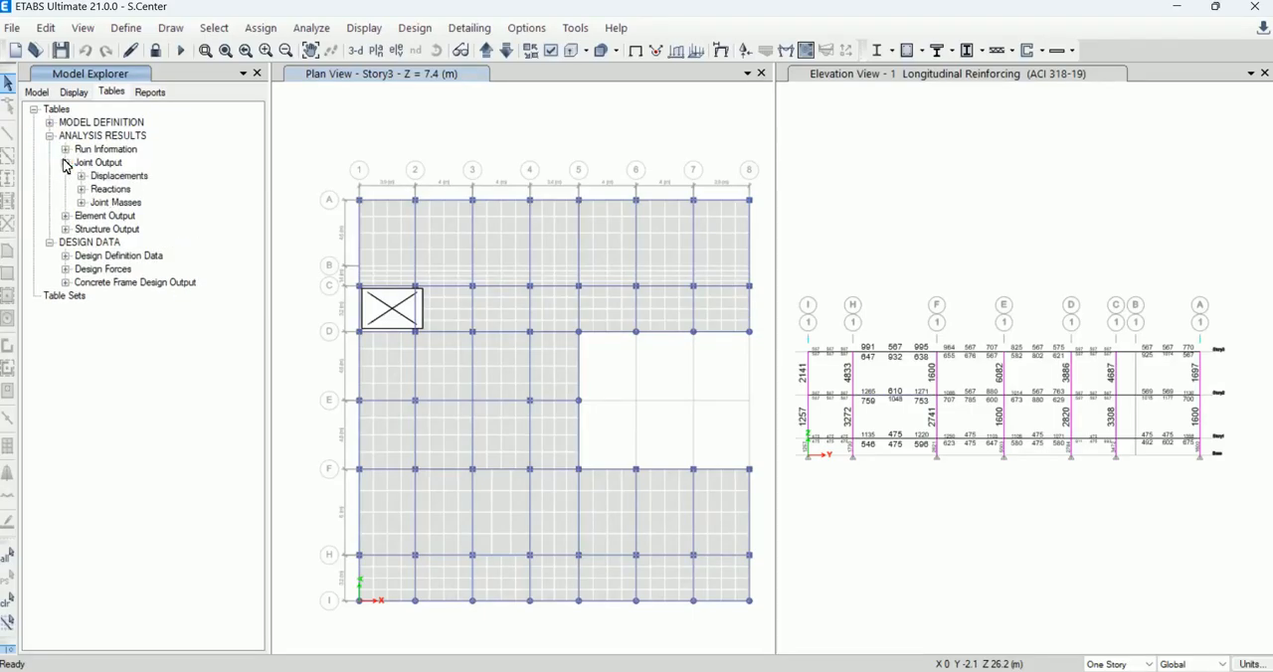
pyautogui.click(82, 189)
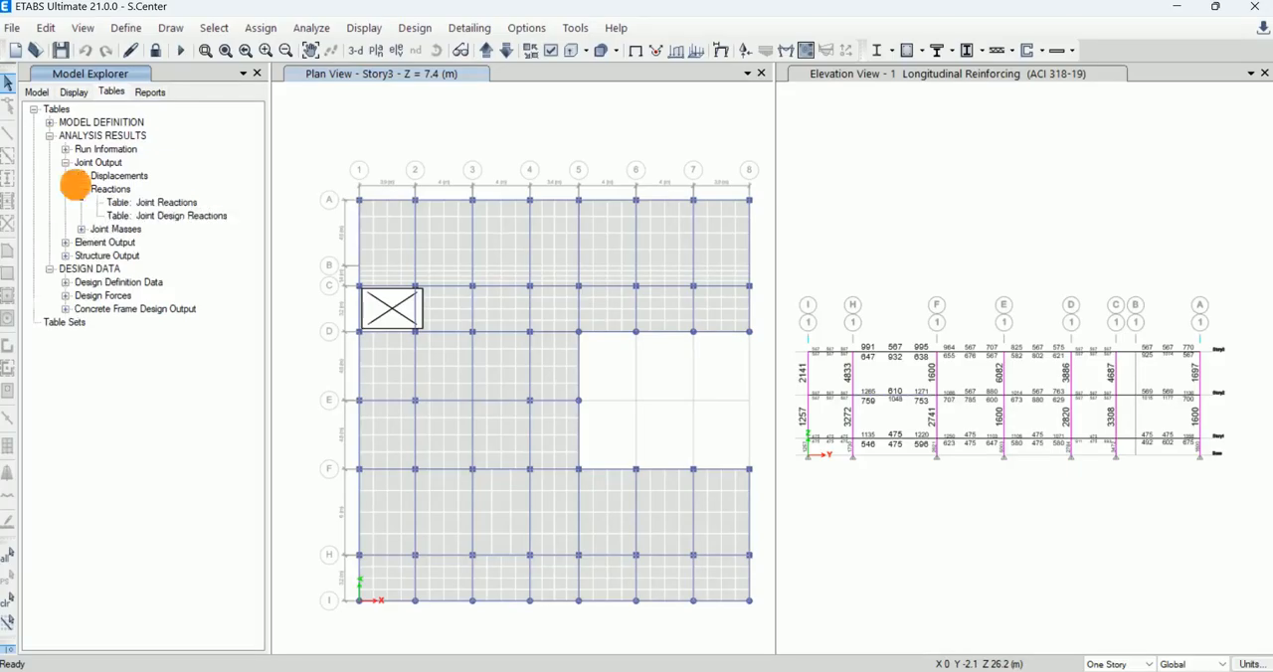
pyautogui.click(145, 206)
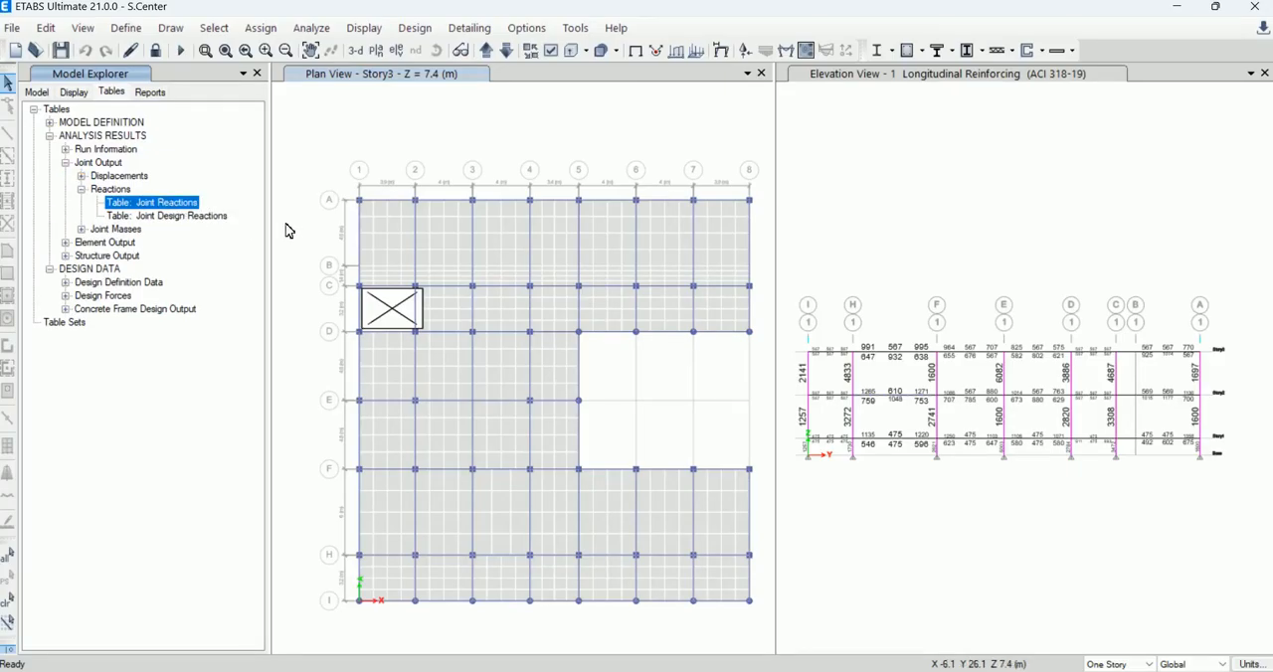
pyautogui.click(199, 216)
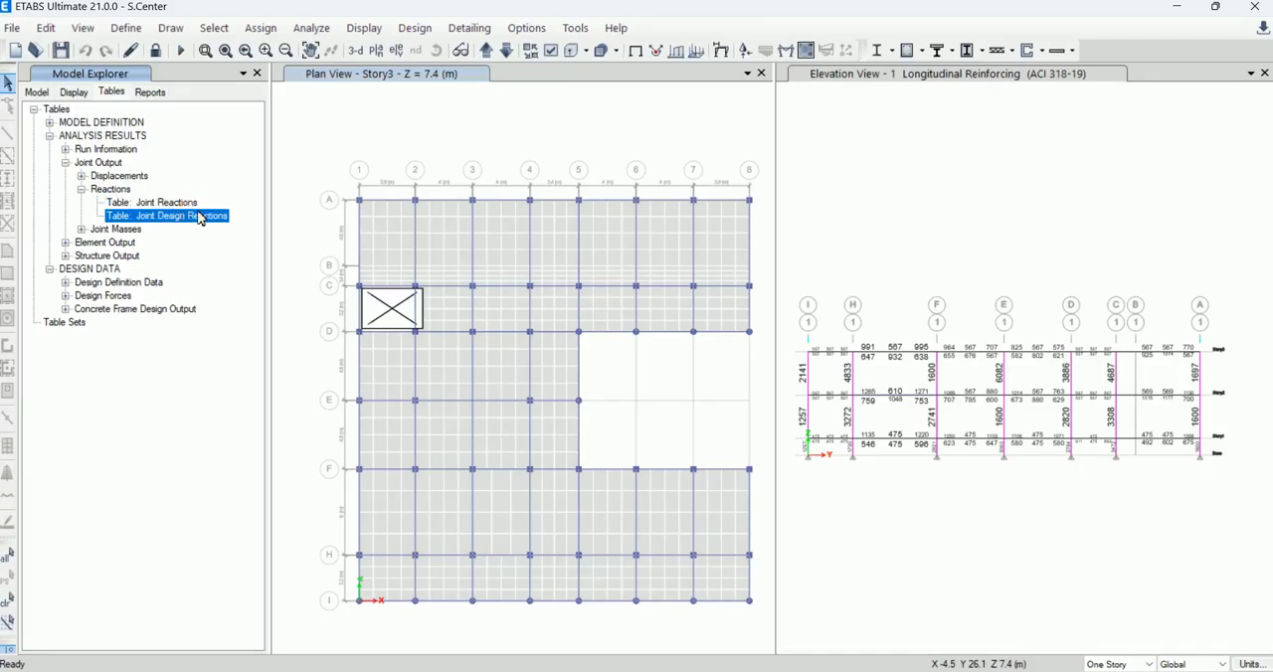
# Step: Collapse the reactions group and list the displacement tables, selecting Joint Displacements and Joint Drifts in turn
pyautogui.doubleClick(110, 189)
pyautogui.doubleClick(105, 176)
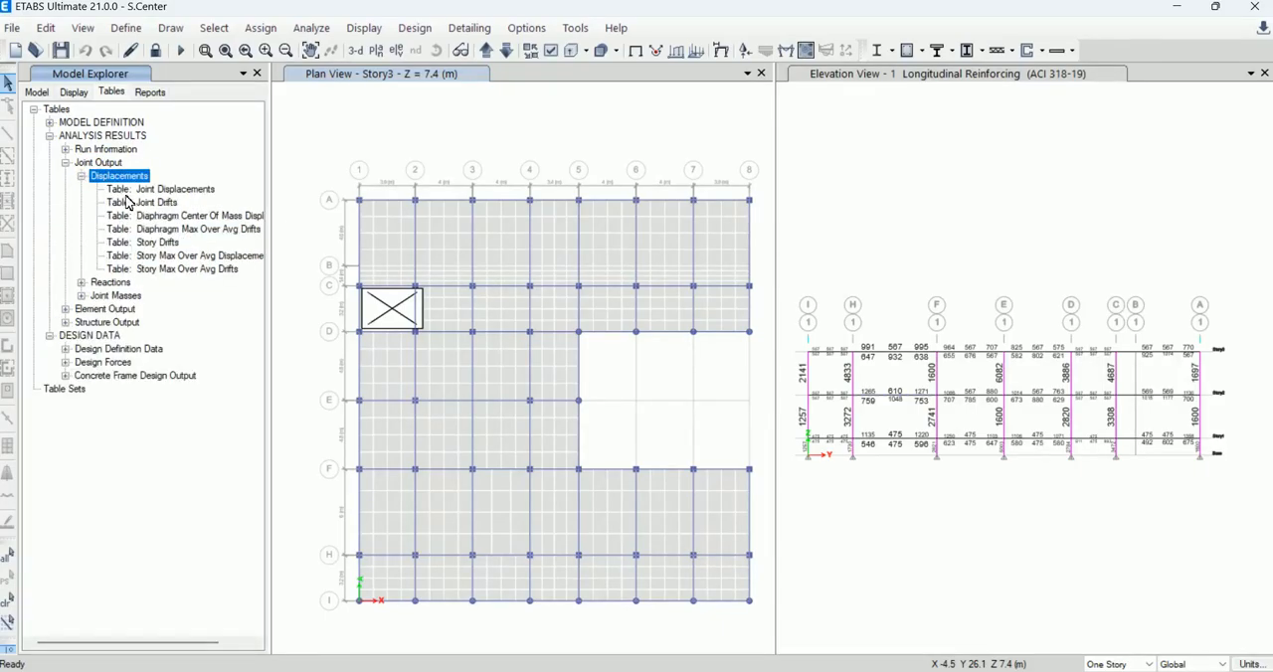
pyautogui.click(157, 189)
pyautogui.click(159, 203)
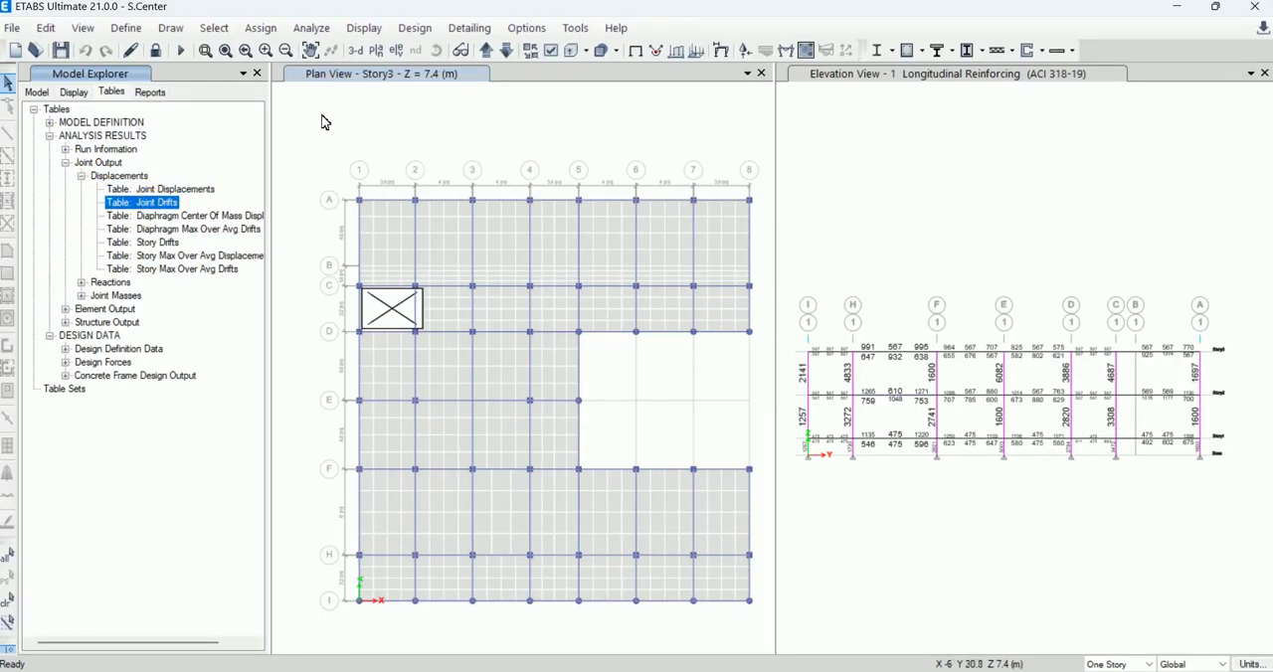
pyautogui.click(478, 28)
pyautogui.moveTo(528, 28)
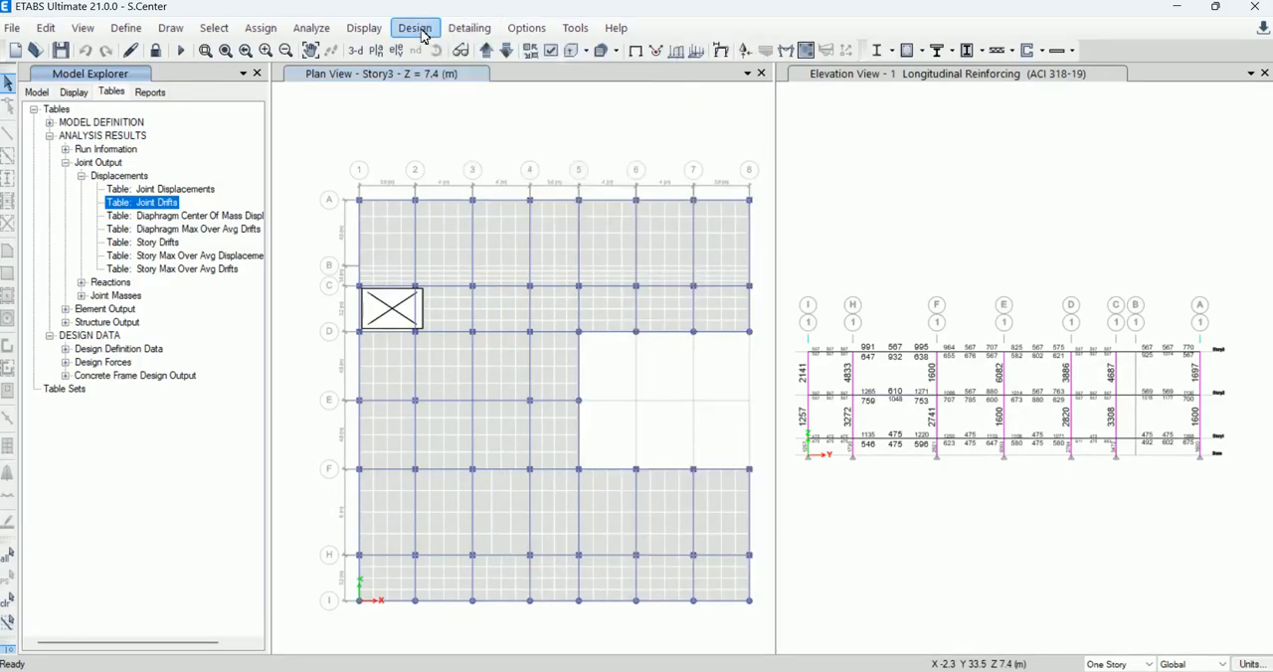
pyautogui.moveTo(418, 36)
pyautogui.moveTo(373, 31)
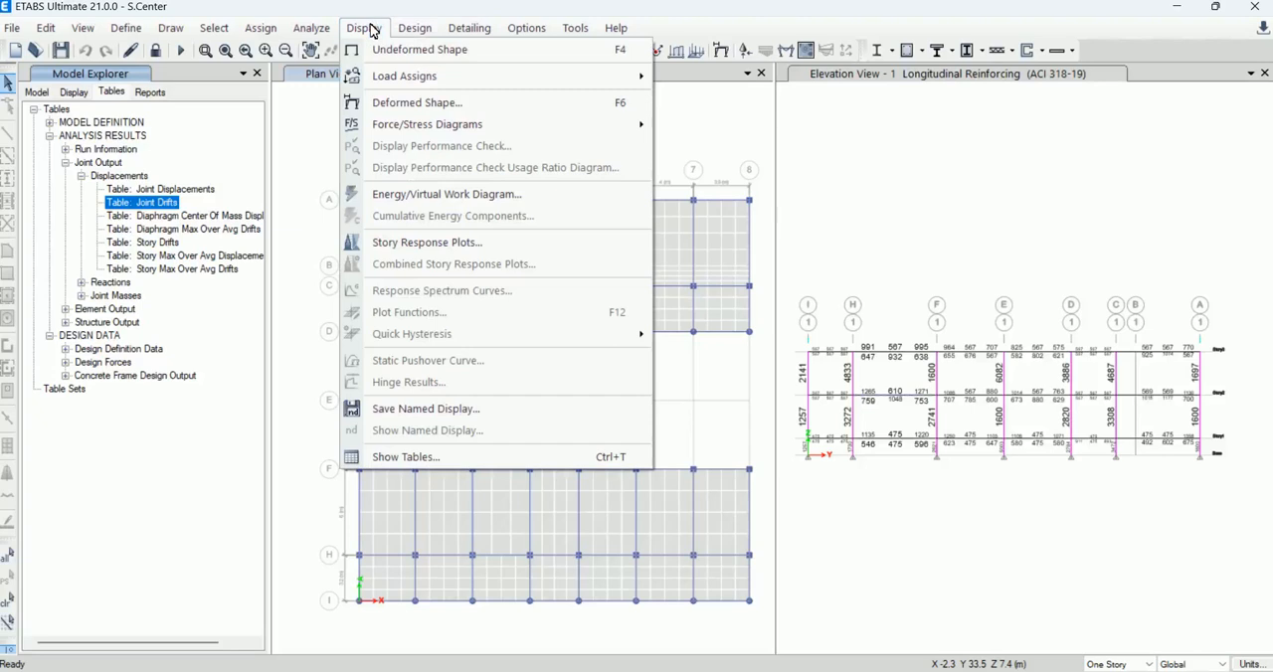
# Step: Display the Base Reactions table from the structure output of the analysis results
pyautogui.moveTo(312, 29)
pyautogui.click(441, 457)
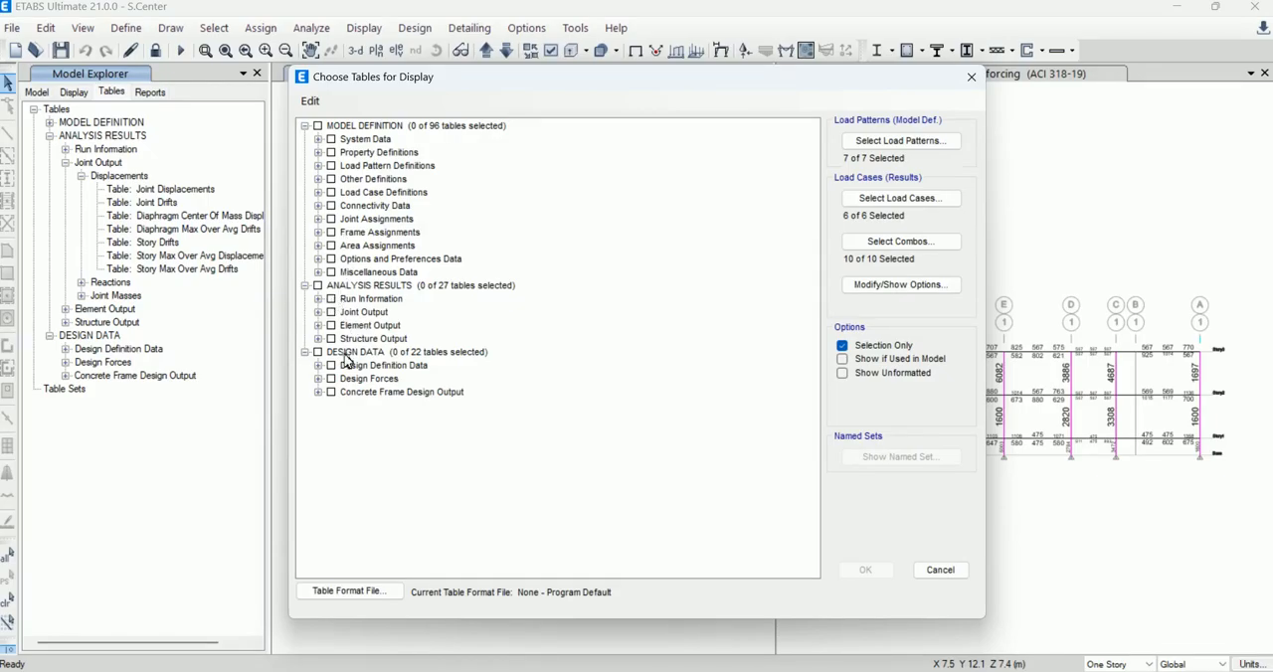
pyautogui.click(317, 338)
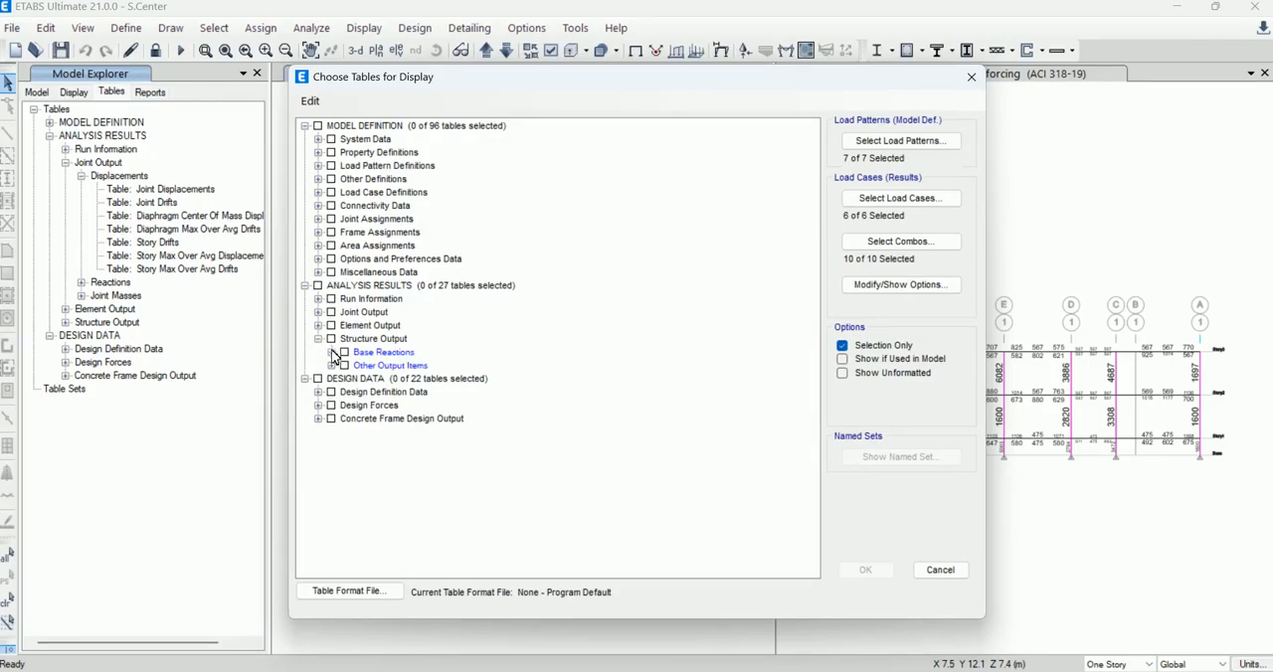
pyautogui.click(332, 353)
pyautogui.click(378, 366)
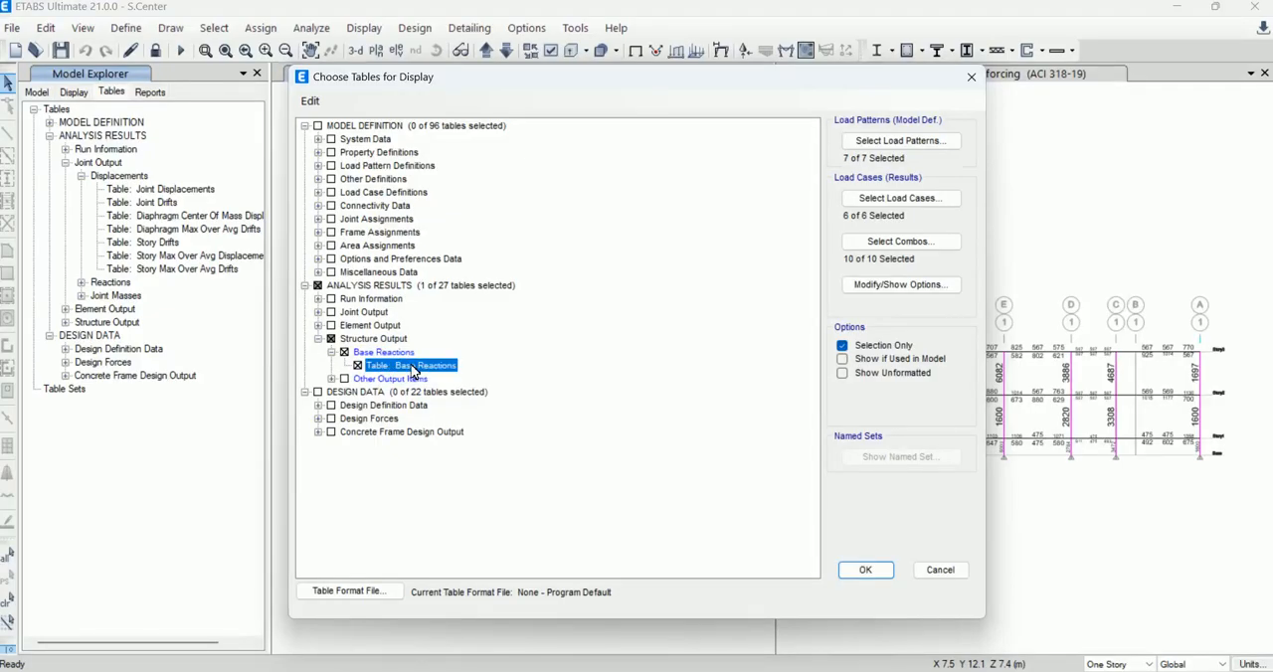
pyautogui.click(417, 369)
pyautogui.click(363, 371)
pyautogui.click(866, 570)
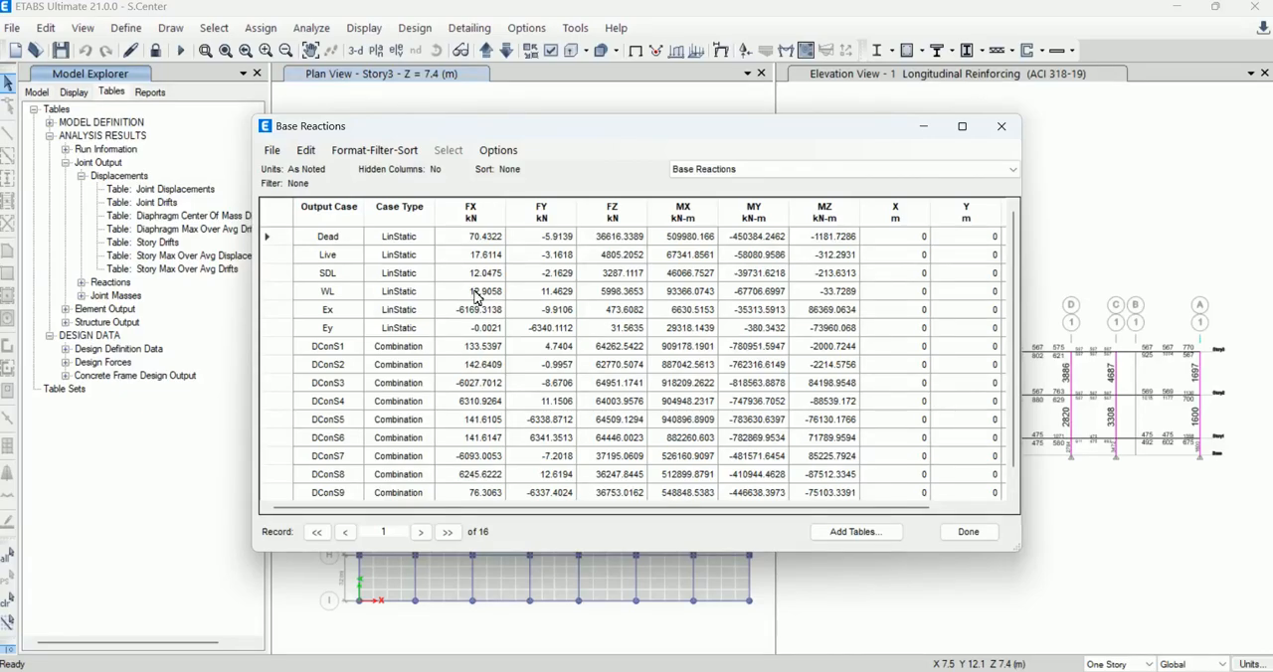
# Step: Examine the base reaction forces, moments and coordinates for all load cases and design combinations
pyautogui.scroll(-1, 374, 338)
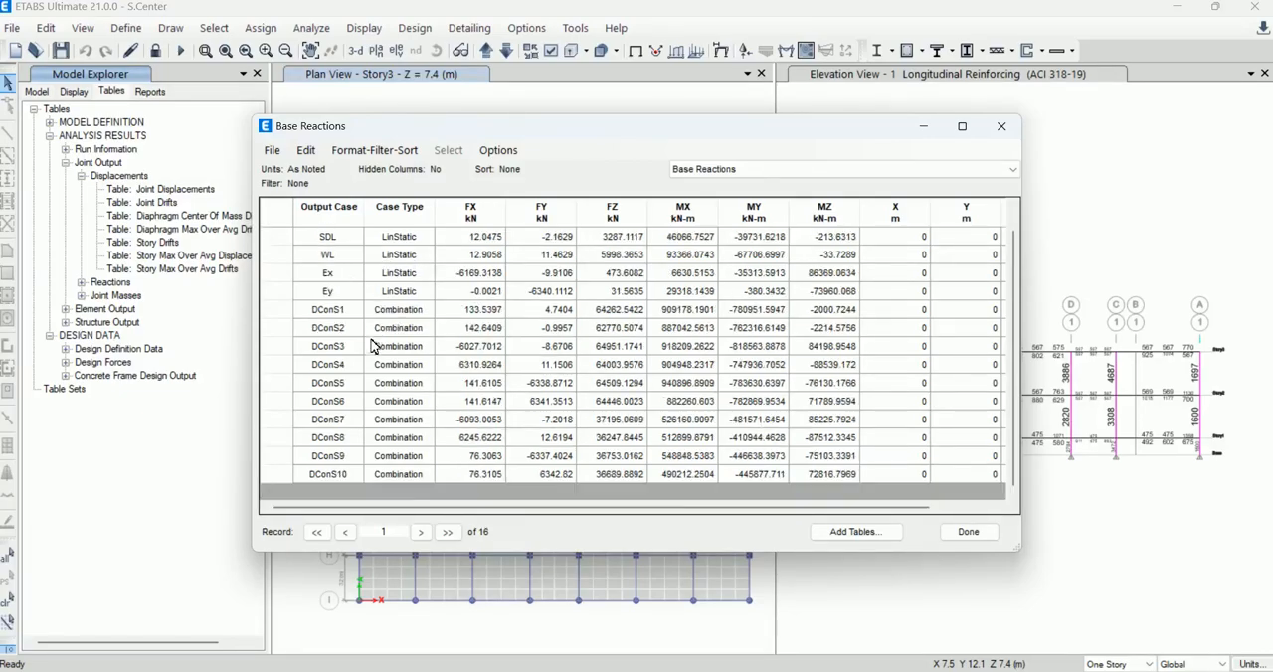
pyautogui.scroll(1, 374, 352)
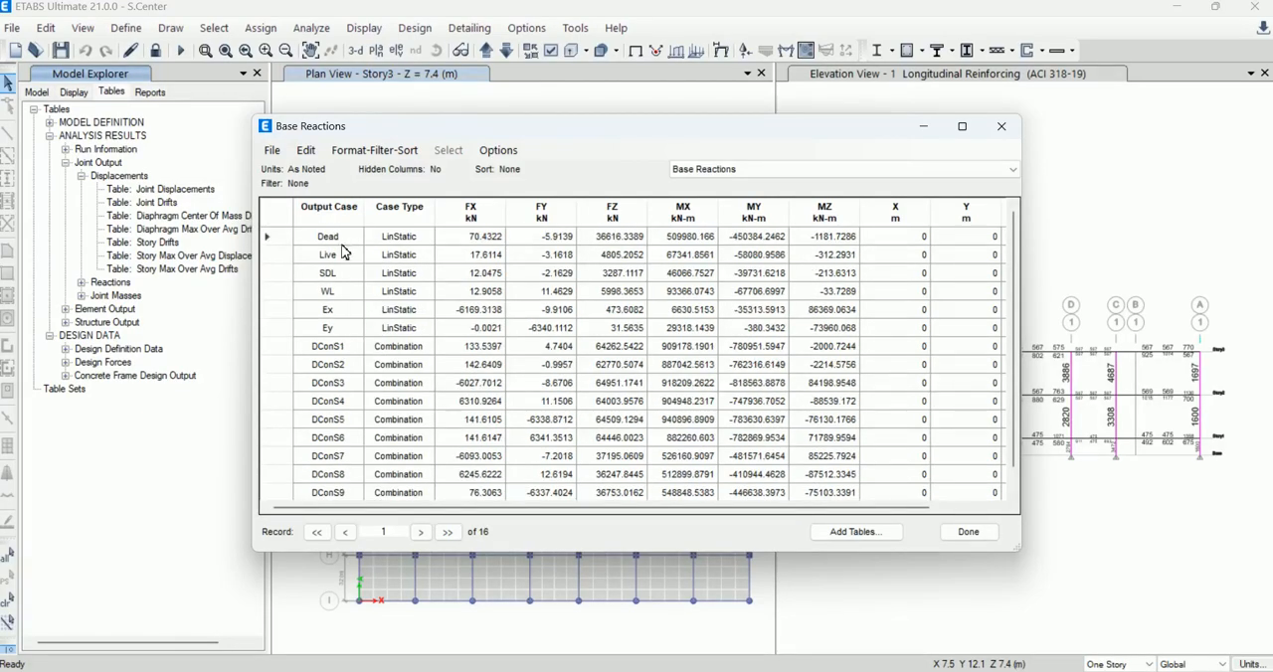
pyautogui.scroll(-1, 334, 374)
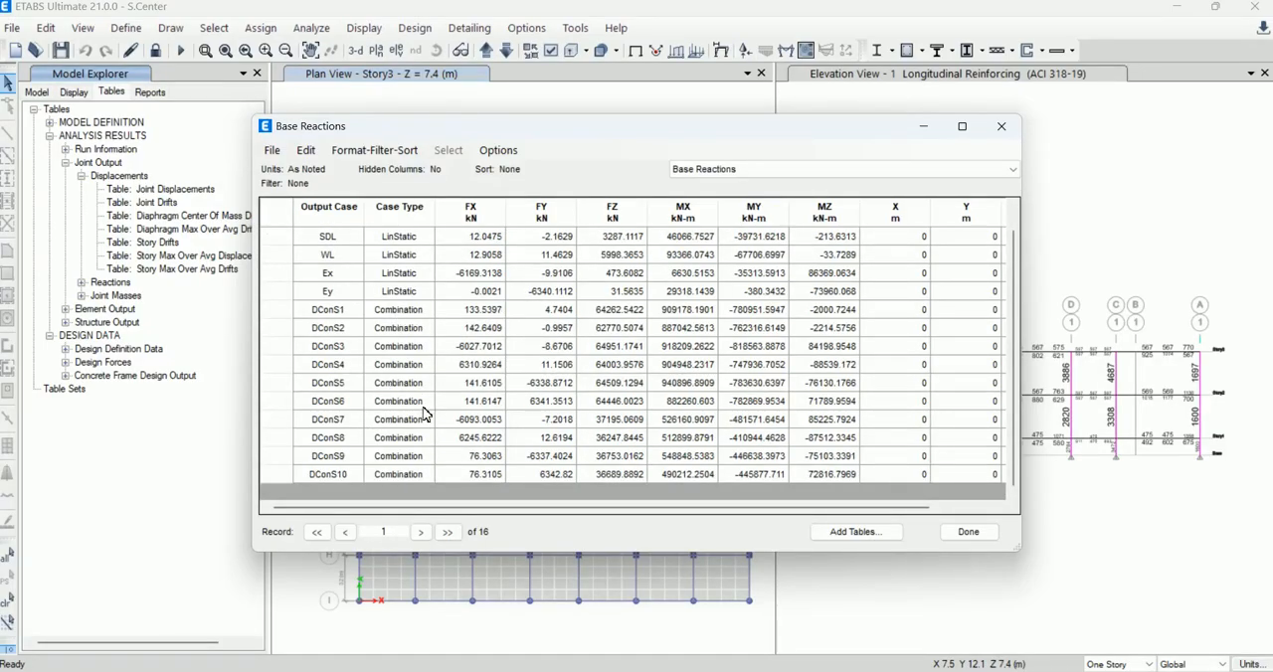
pyautogui.moveTo(816, 508); pyautogui.dragTo(886, 507)
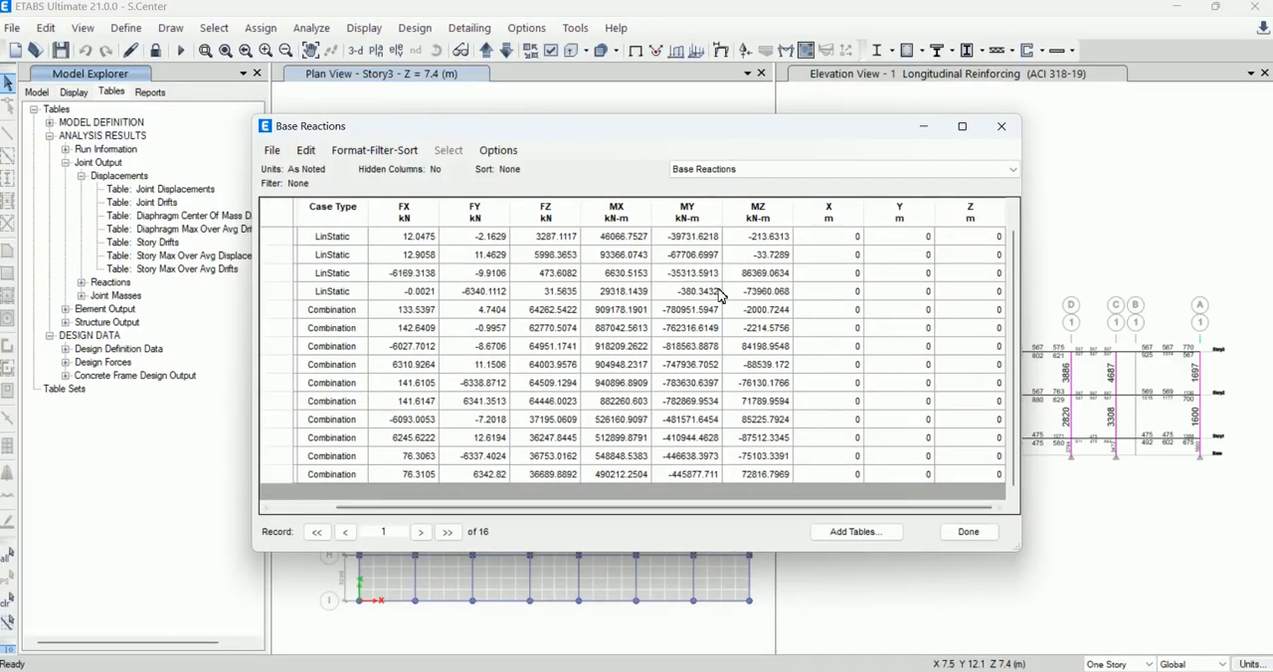
pyautogui.scroll(2, 725, 289)
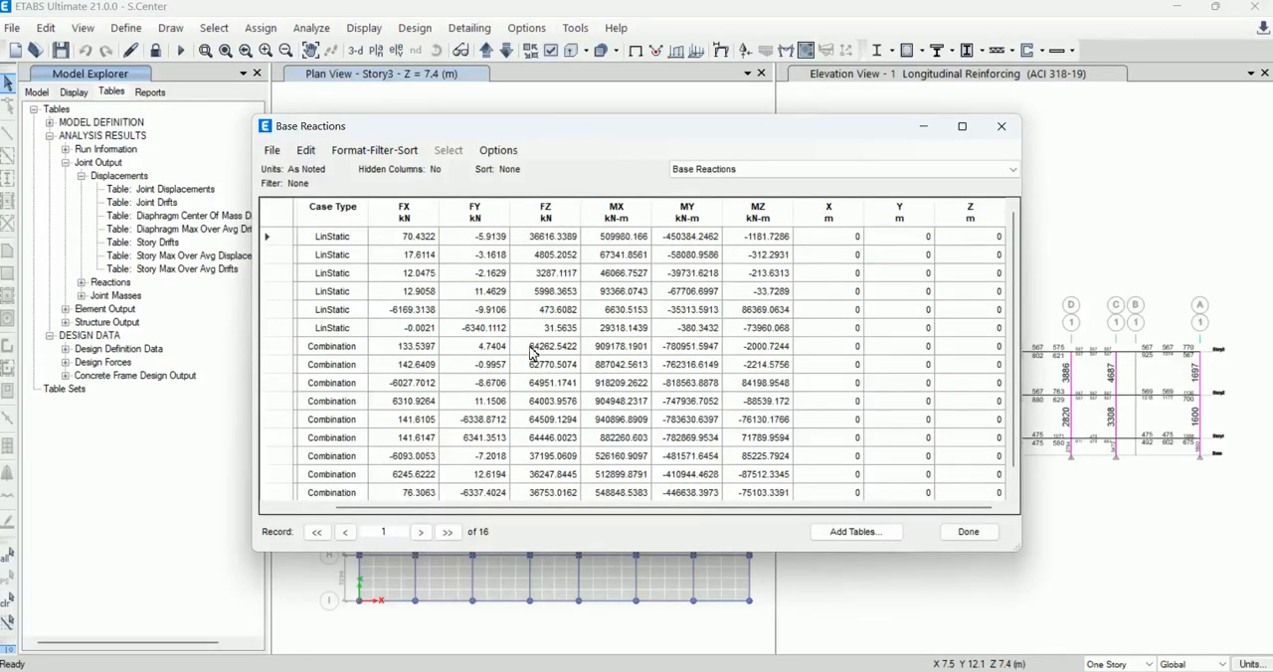
# Step: Review the design combination rows DConS1 through DConS7 in the Base Reactions table, and close the table
pyautogui.moveTo(739, 507); pyautogui.dragTo(591, 509)
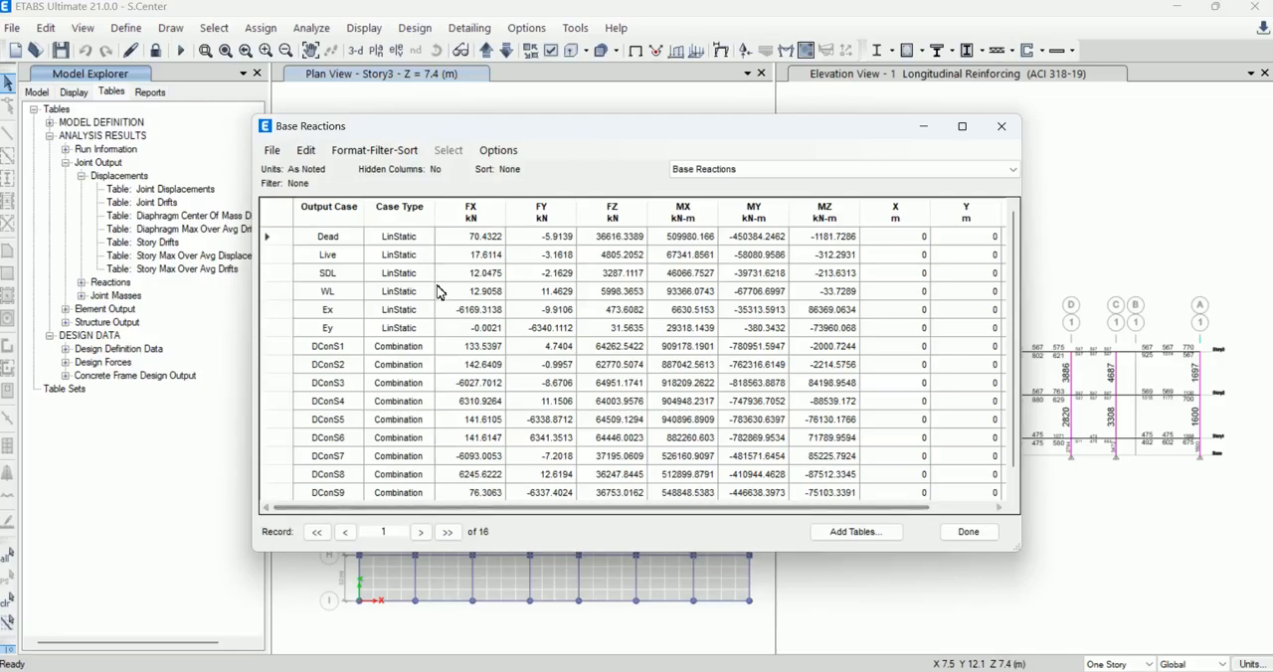
pyautogui.click(336, 348)
pyautogui.click(334, 365)
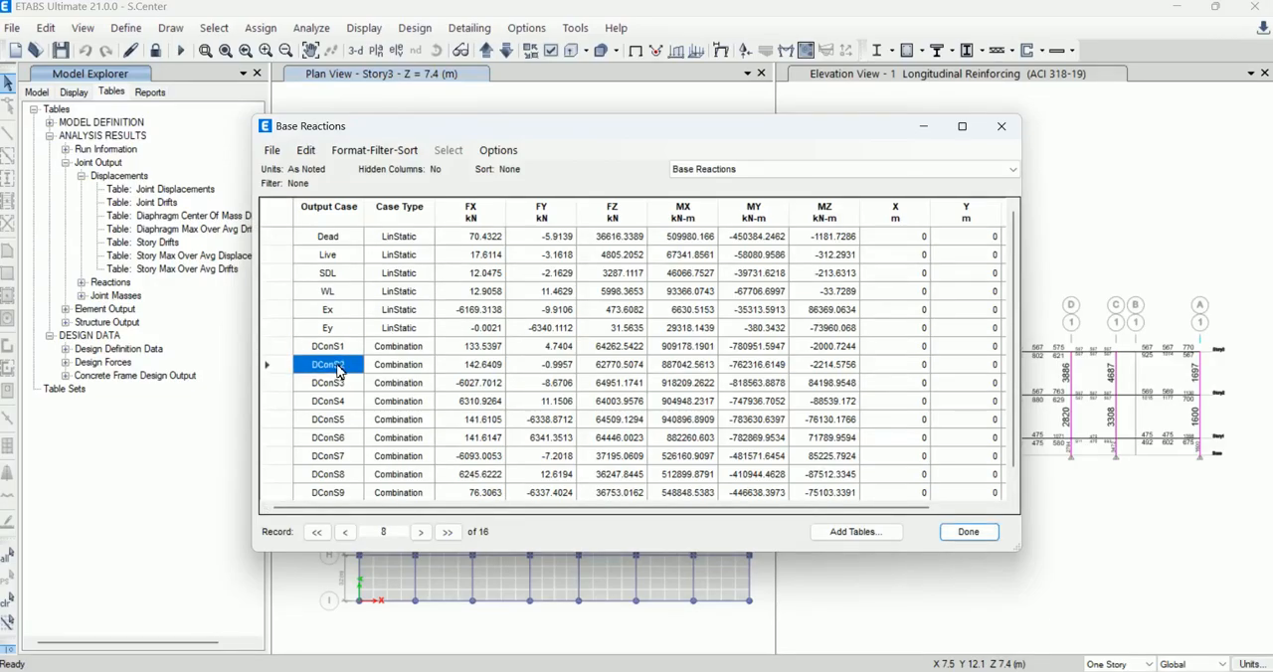
pyautogui.click(338, 384)
pyautogui.click(342, 402)
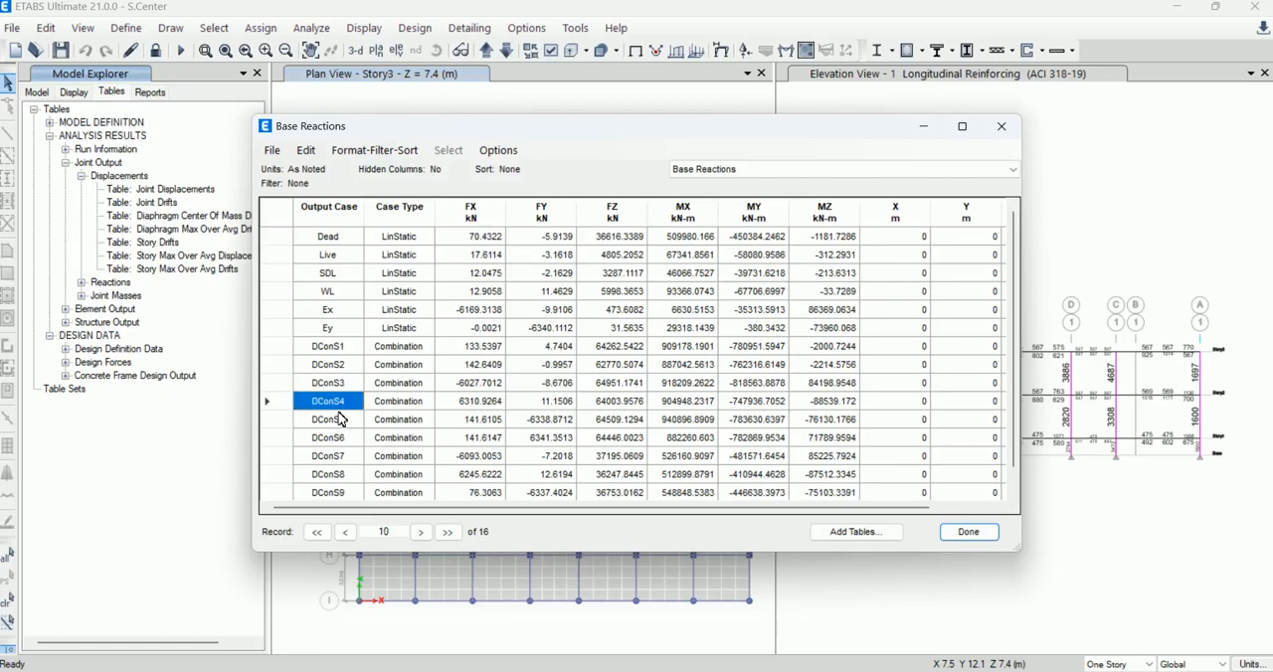
pyautogui.click(340, 421)
pyautogui.click(343, 443)
pyautogui.click(350, 459)
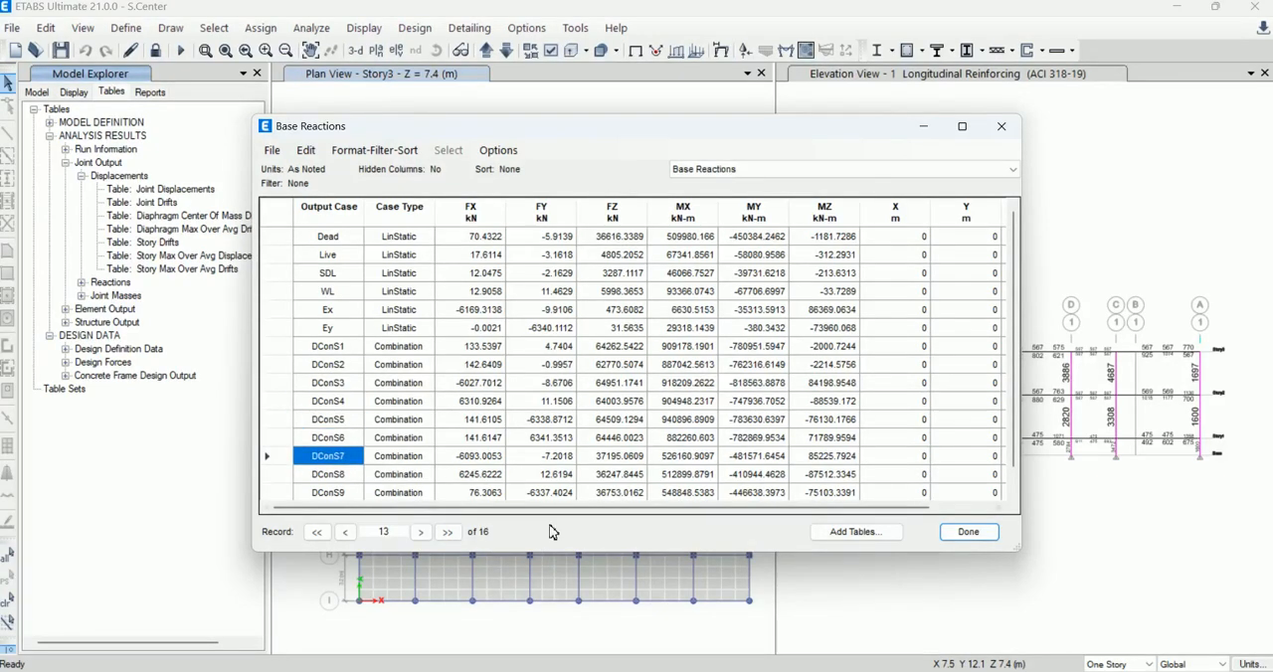
pyautogui.click(970, 535)
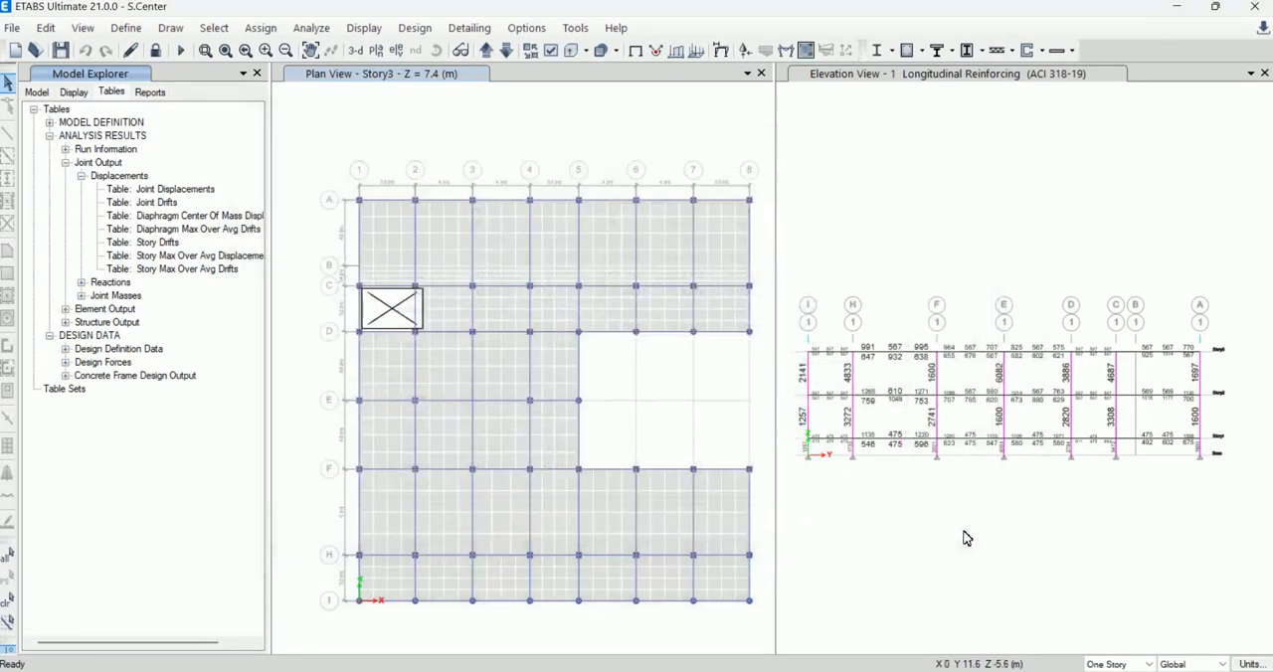
# Step: Delete all load combinations, DConS1 through DConS14, from the model and accept the change
pyautogui.click(134, 27)
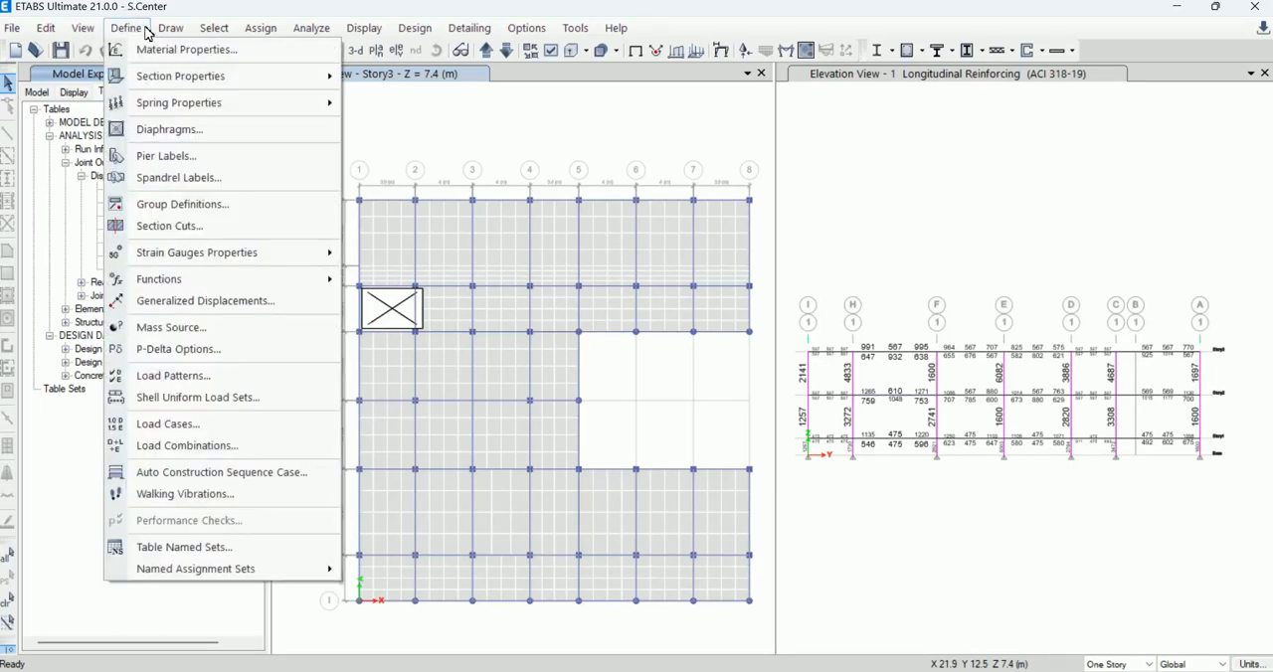
pyautogui.click(206, 446)
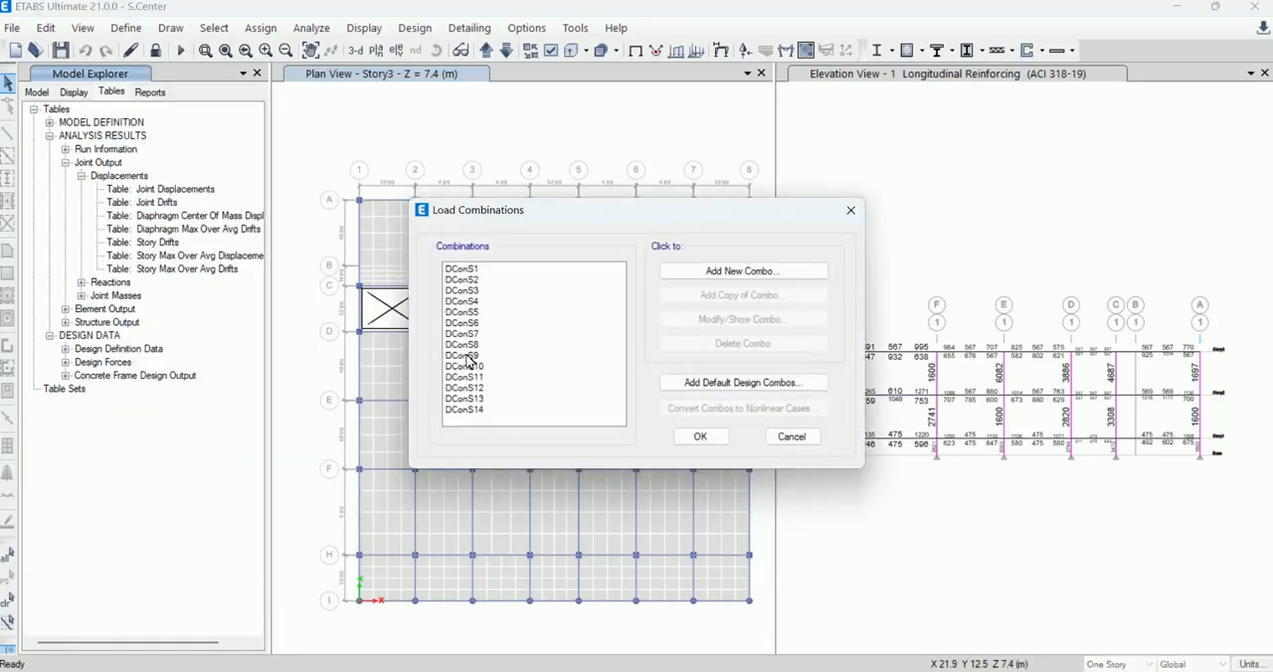
pyautogui.click(465, 270)
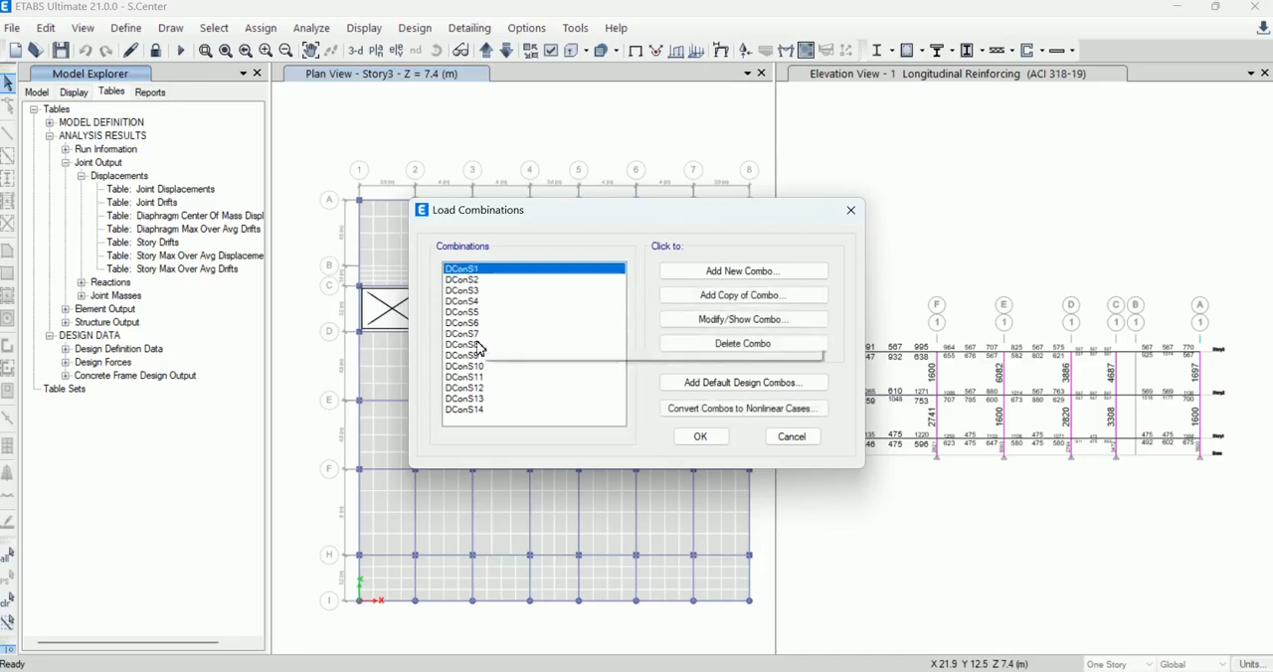
pyautogui.keyDown('shift'); pyautogui.click(463, 409); pyautogui.keyUp('shift')
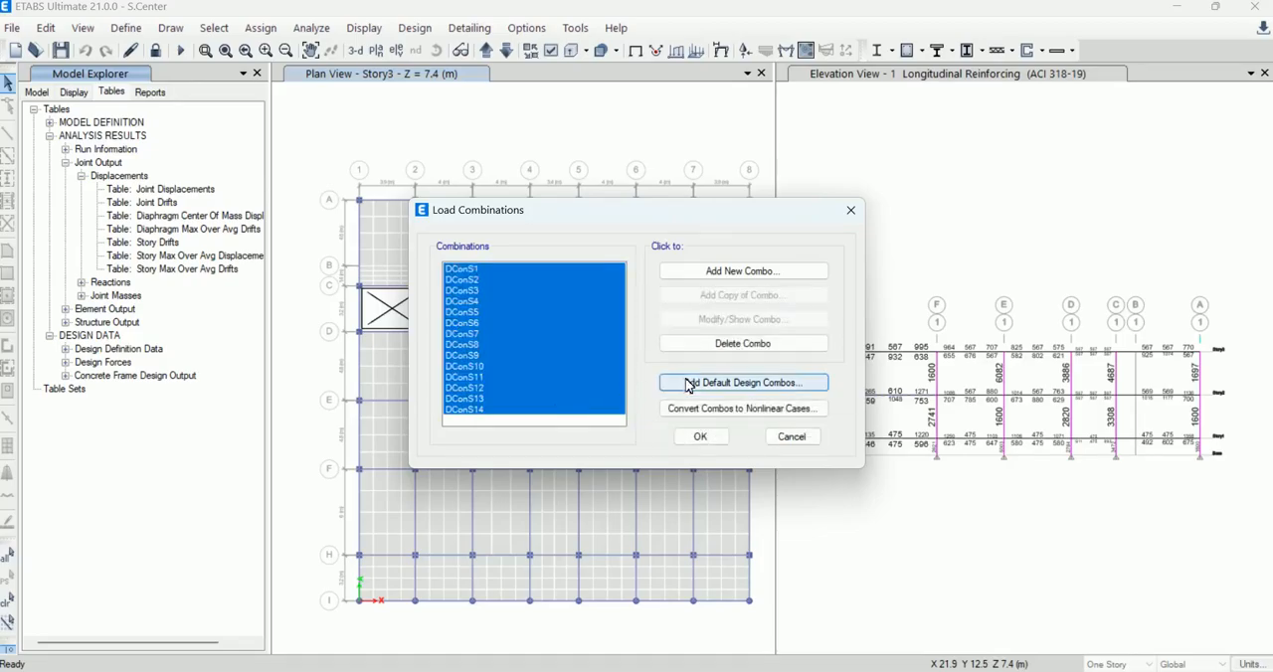
pyautogui.click(729, 344)
pyautogui.click(687, 435)
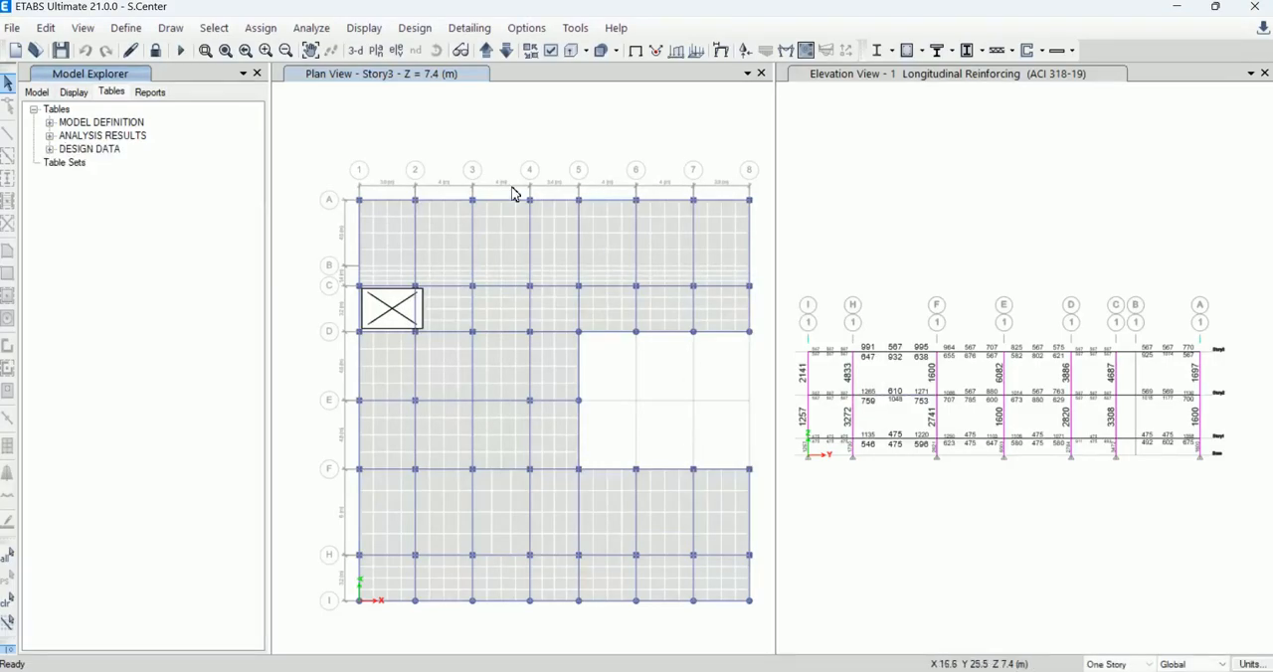
# Step: Display the Base Reactions table again for the selected load cases, keeping the existing structure output selection
pyautogui.click(482, 29)
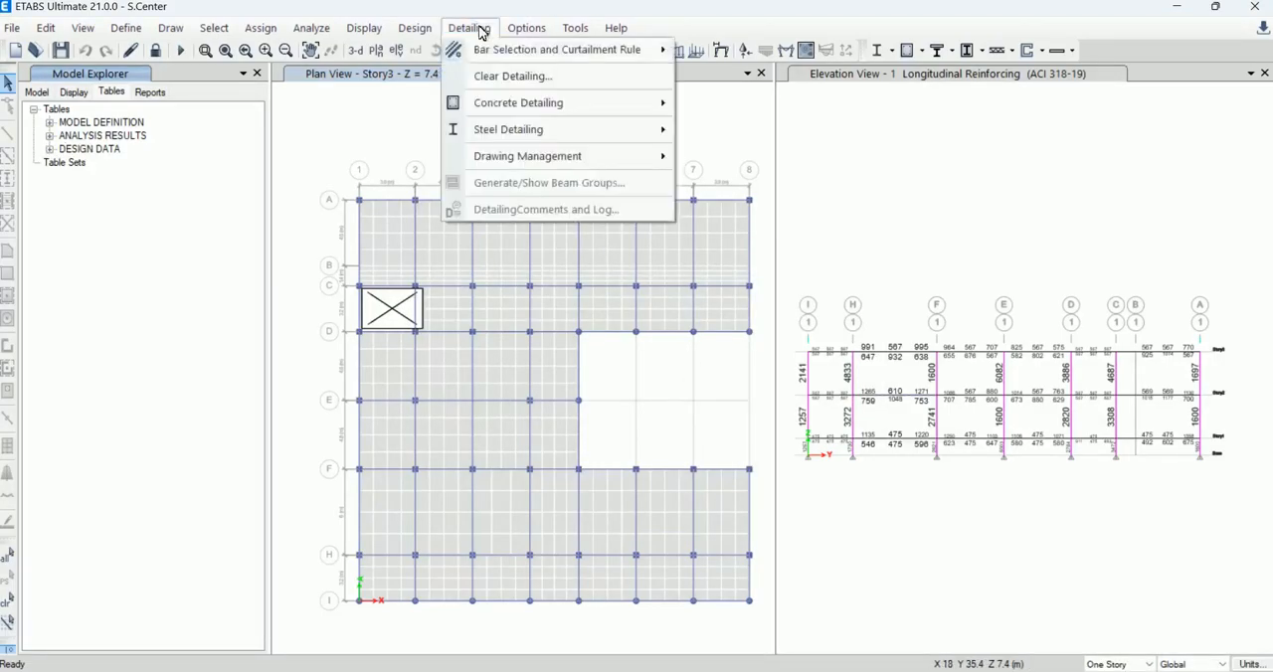
pyautogui.moveTo(522, 33)
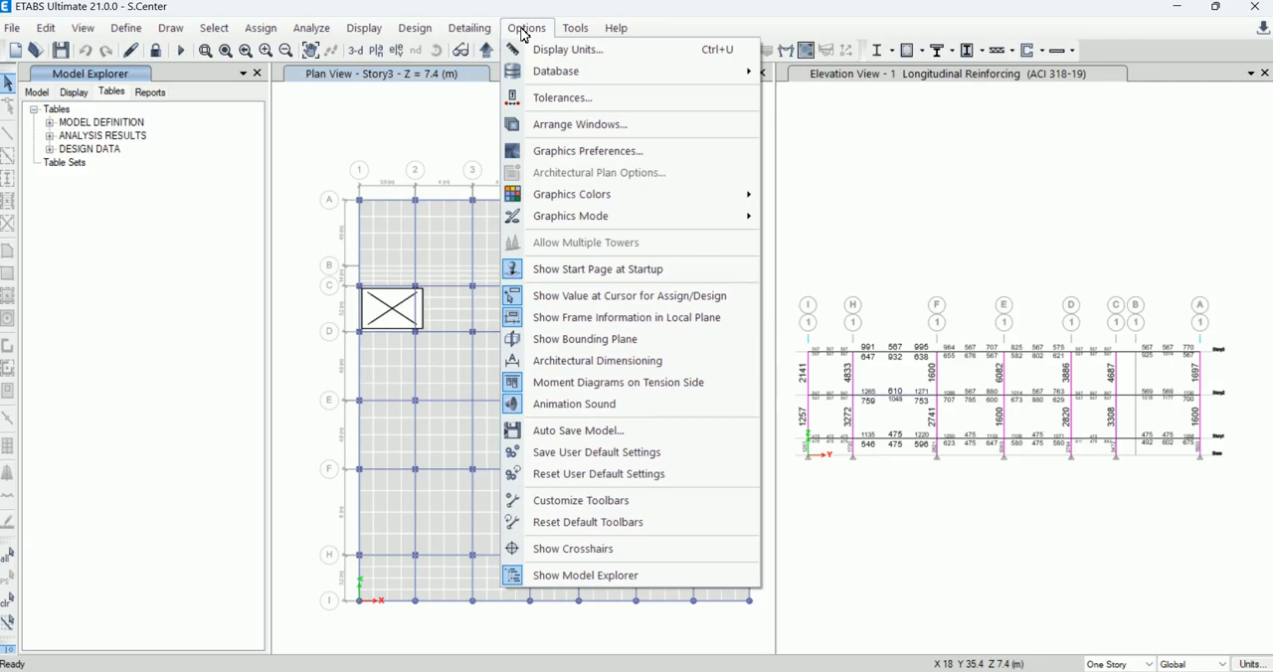
pyautogui.moveTo(370, 33)
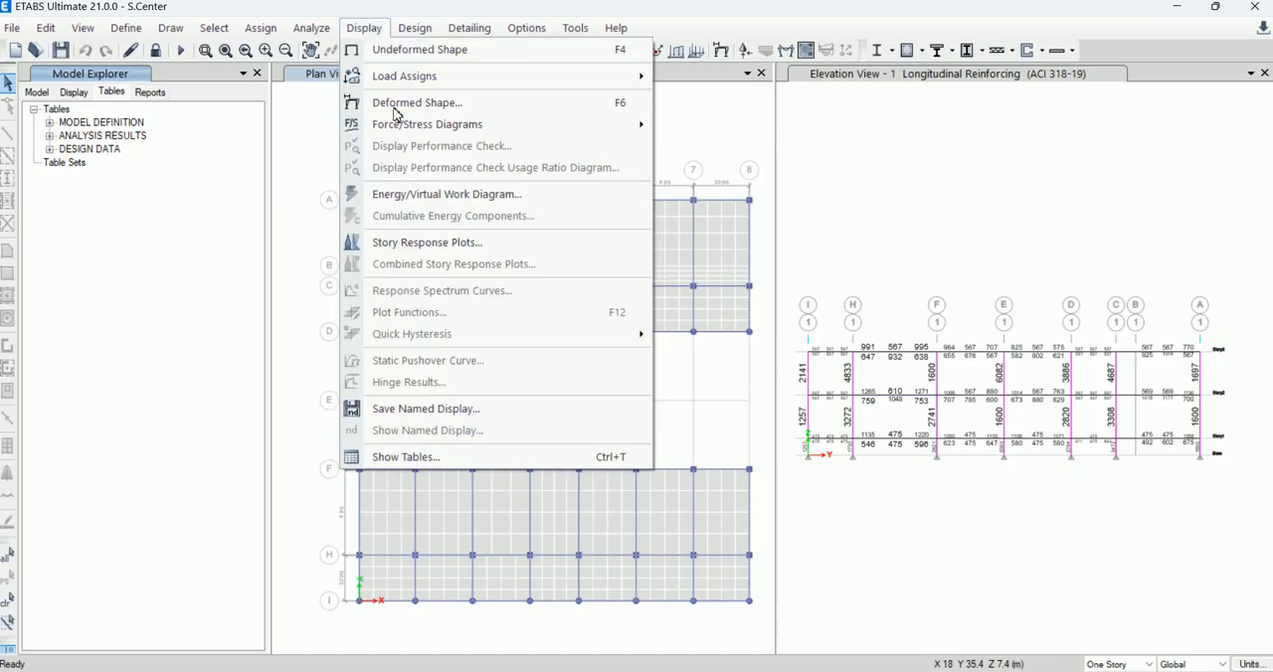
pyautogui.click(420, 458)
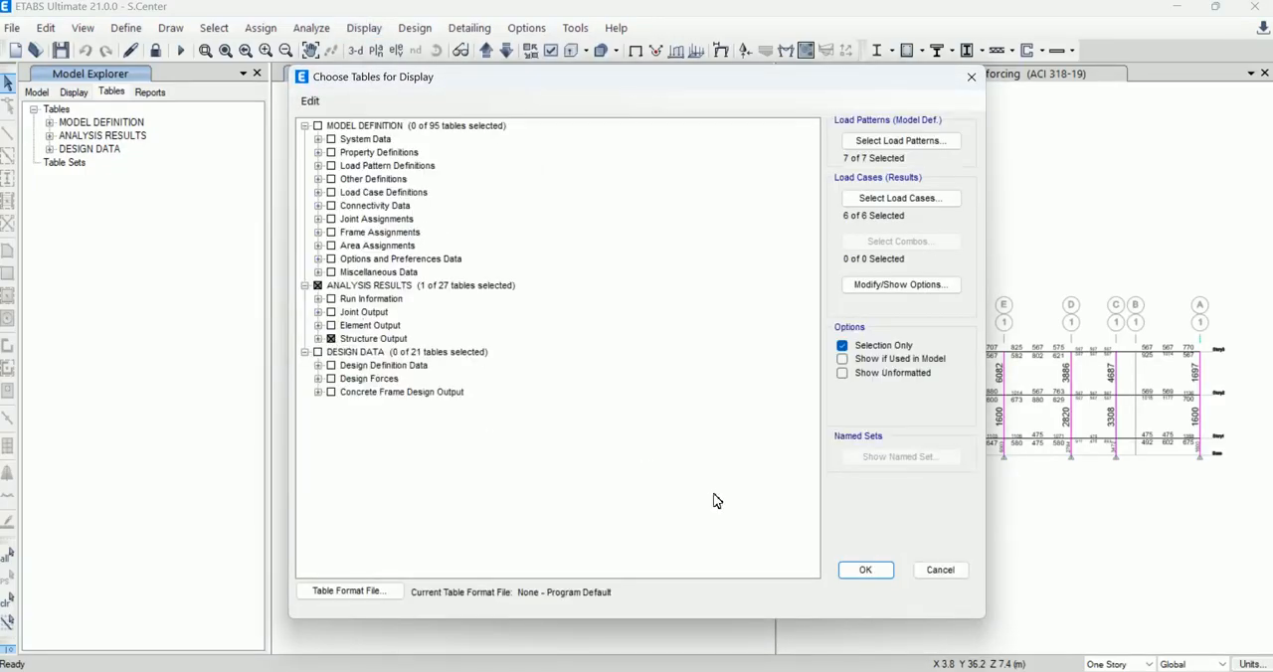
pyautogui.click(863, 570)
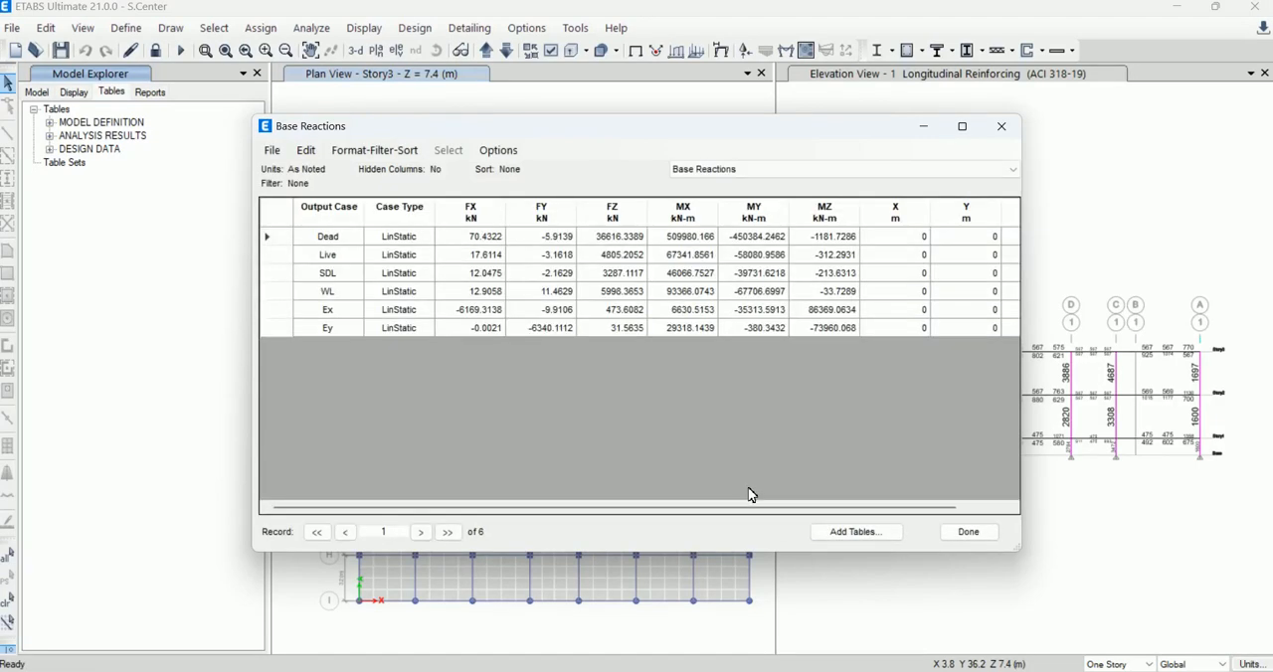
# Step: Compare the base reactions of the Ex and Ey seismic load cases, and close the table
pyautogui.click(343, 312)
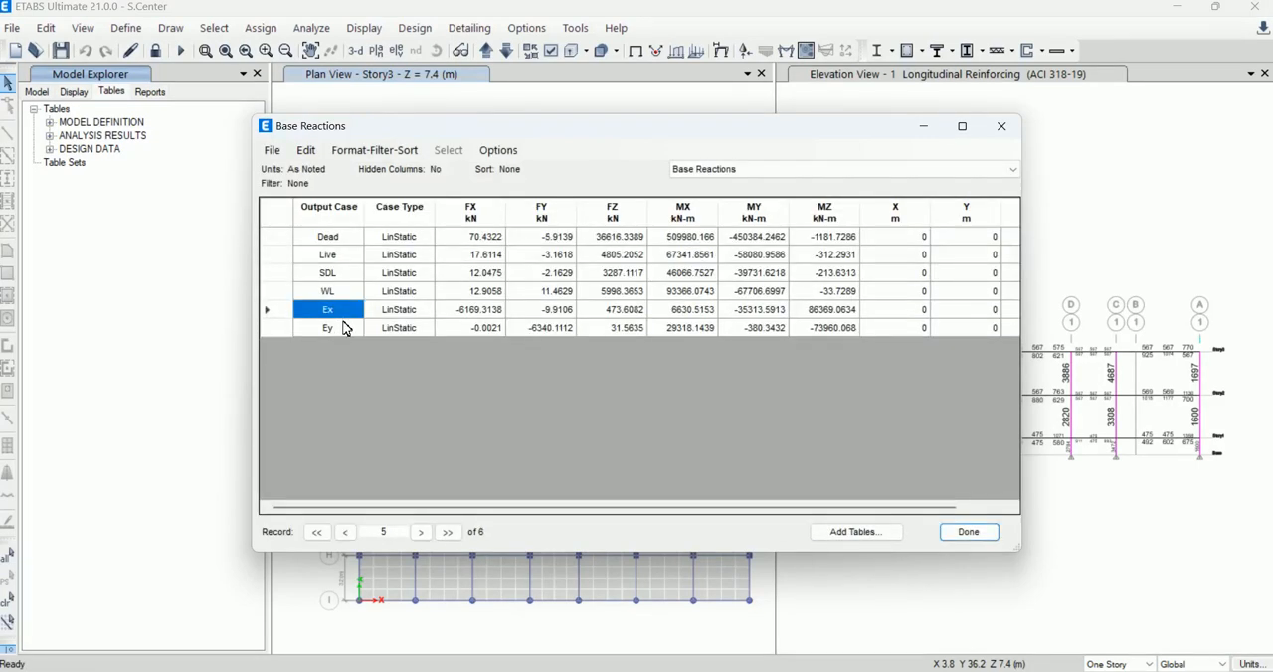
pyautogui.click(345, 328)
pyautogui.click(344, 312)
pyautogui.click(345, 332)
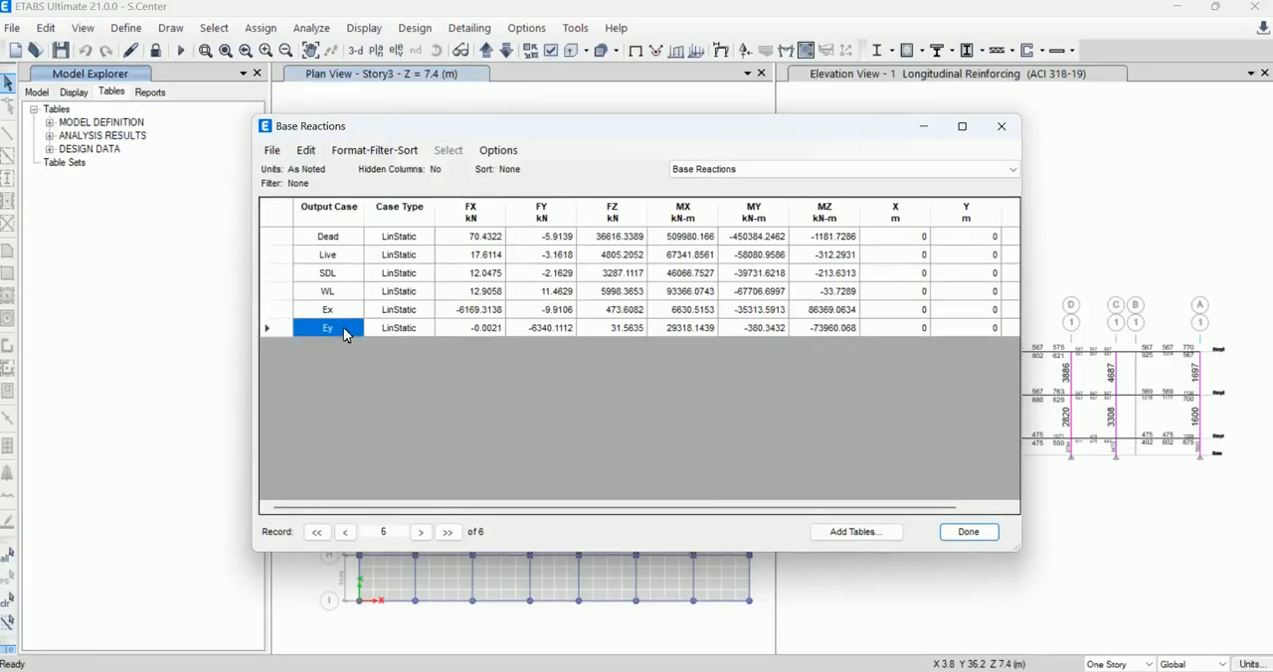
pyautogui.click(338, 310)
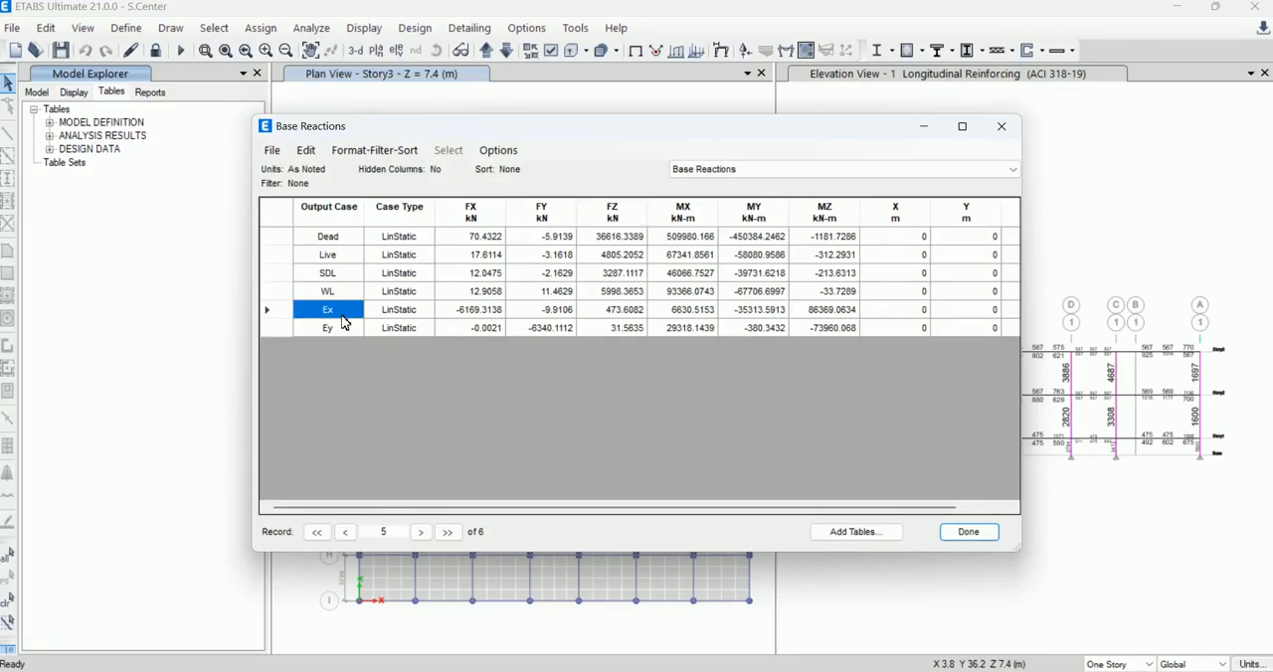
pyautogui.click(337, 329)
pyautogui.click(343, 312)
pyautogui.click(1002, 127)
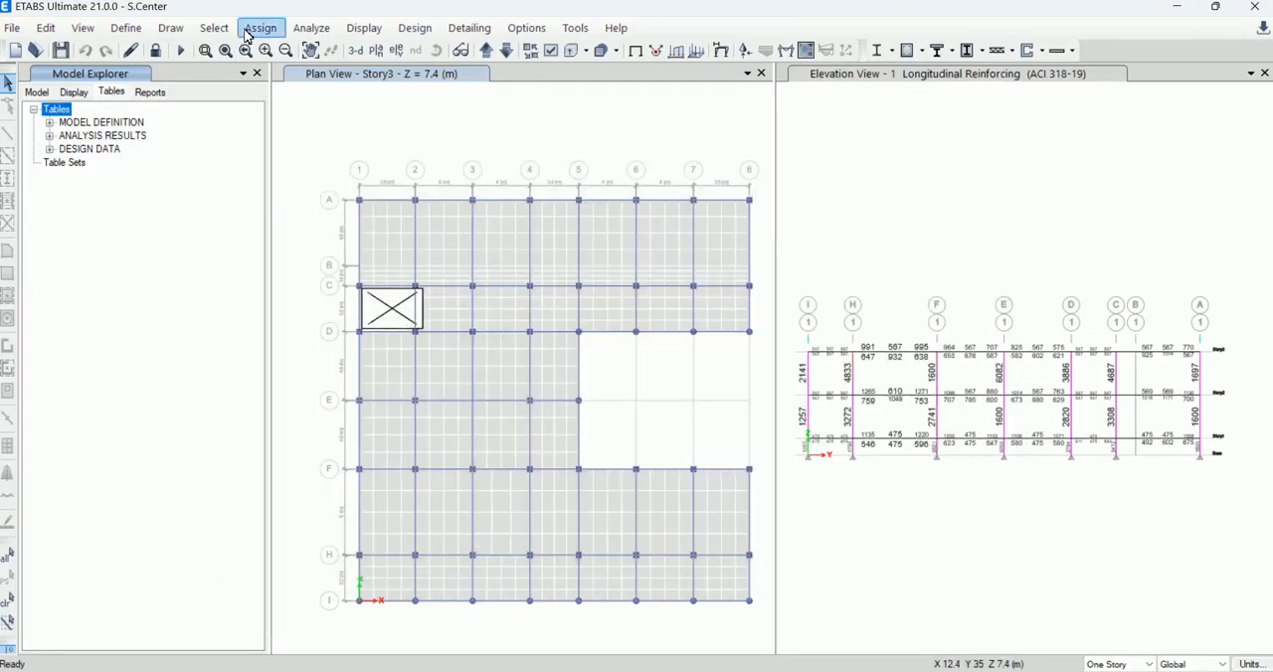
# Step: Open the load cases to run and check the status of the EQx and EQy response spectrum cases
pyautogui.click(310, 28)
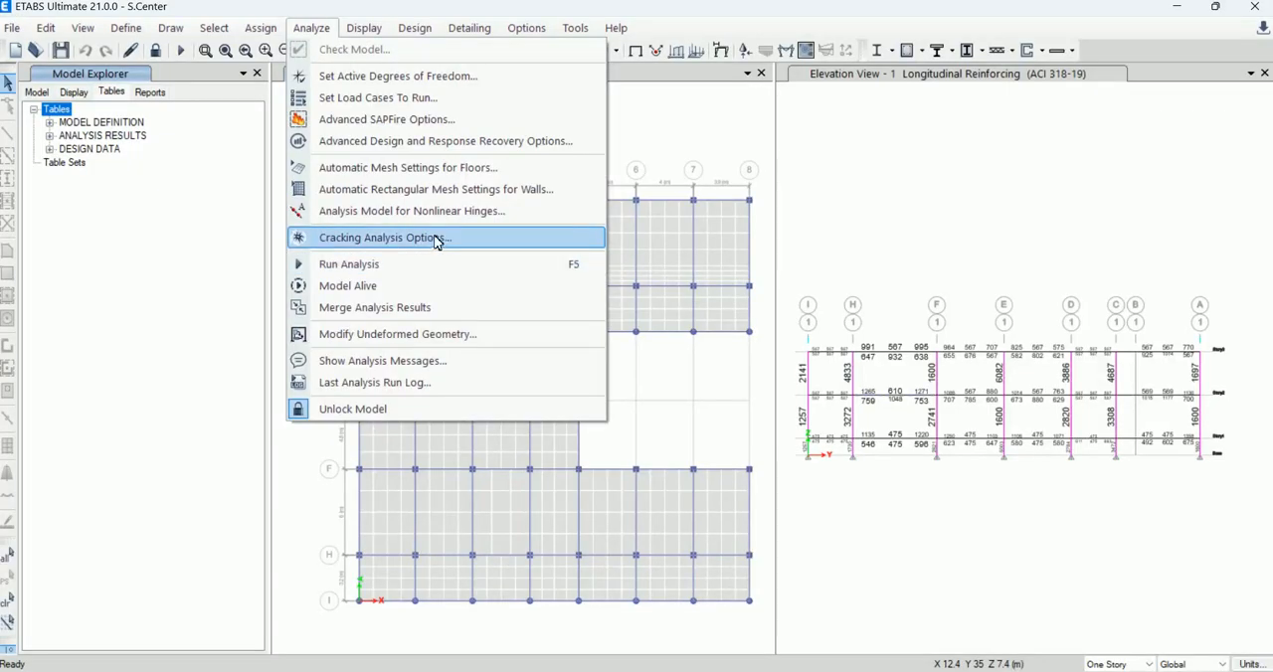
pyautogui.click(416, 100)
pyautogui.scroll(-1, 624, 355)
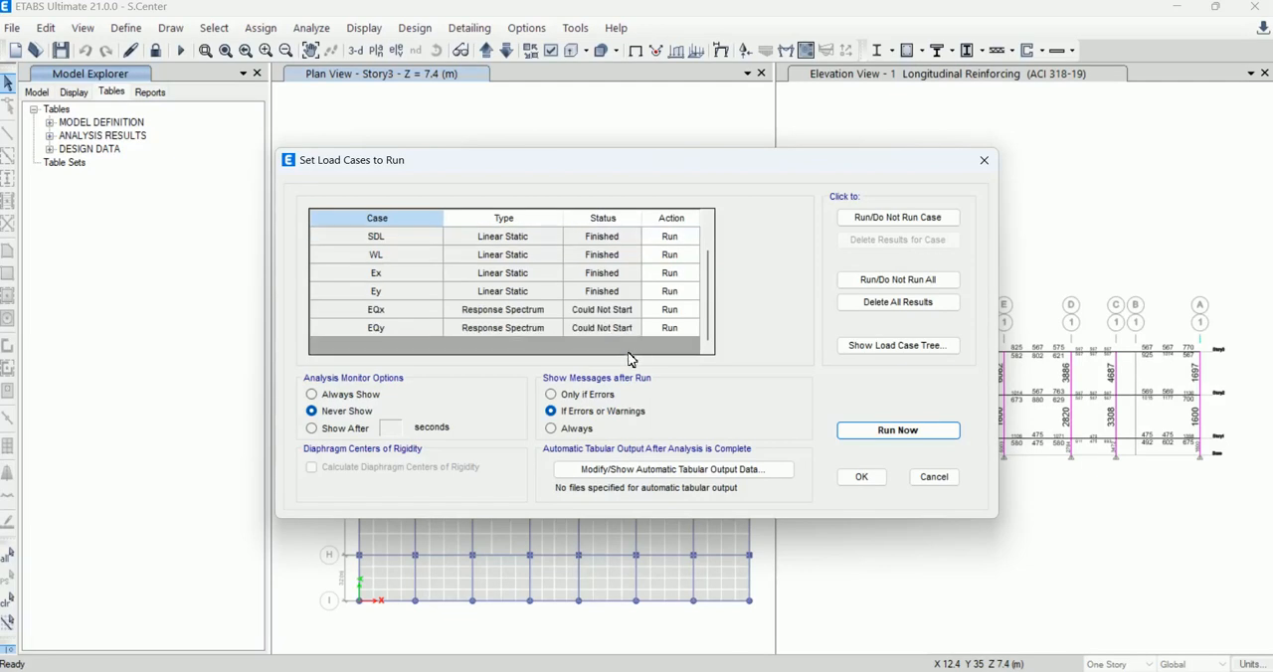
pyautogui.click(629, 312)
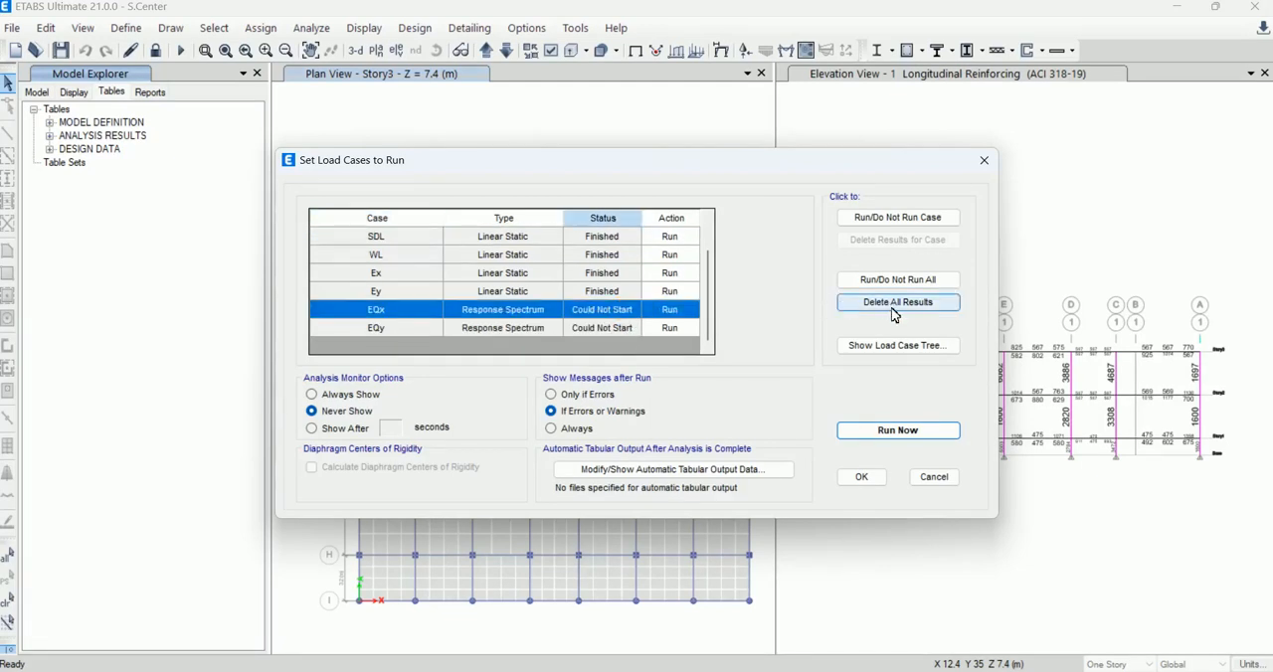
pyautogui.click(900, 218)
pyautogui.click(883, 221)
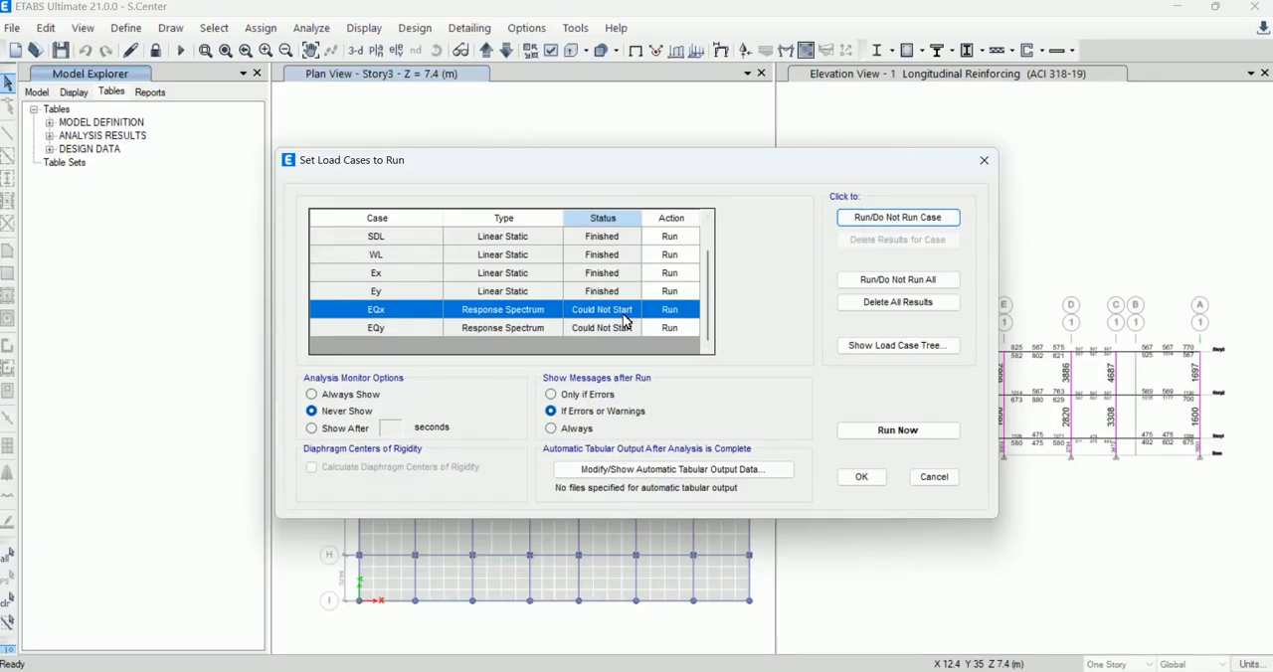
pyautogui.click(612, 316)
pyautogui.click(611, 329)
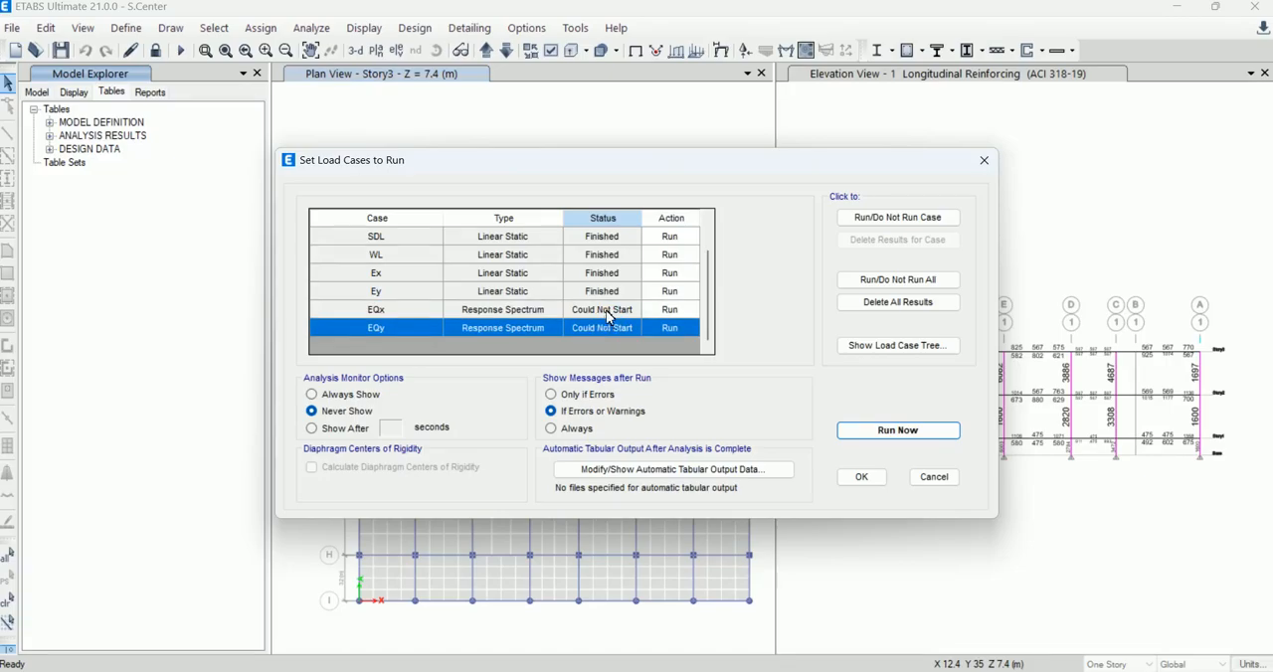
pyautogui.click(610, 313)
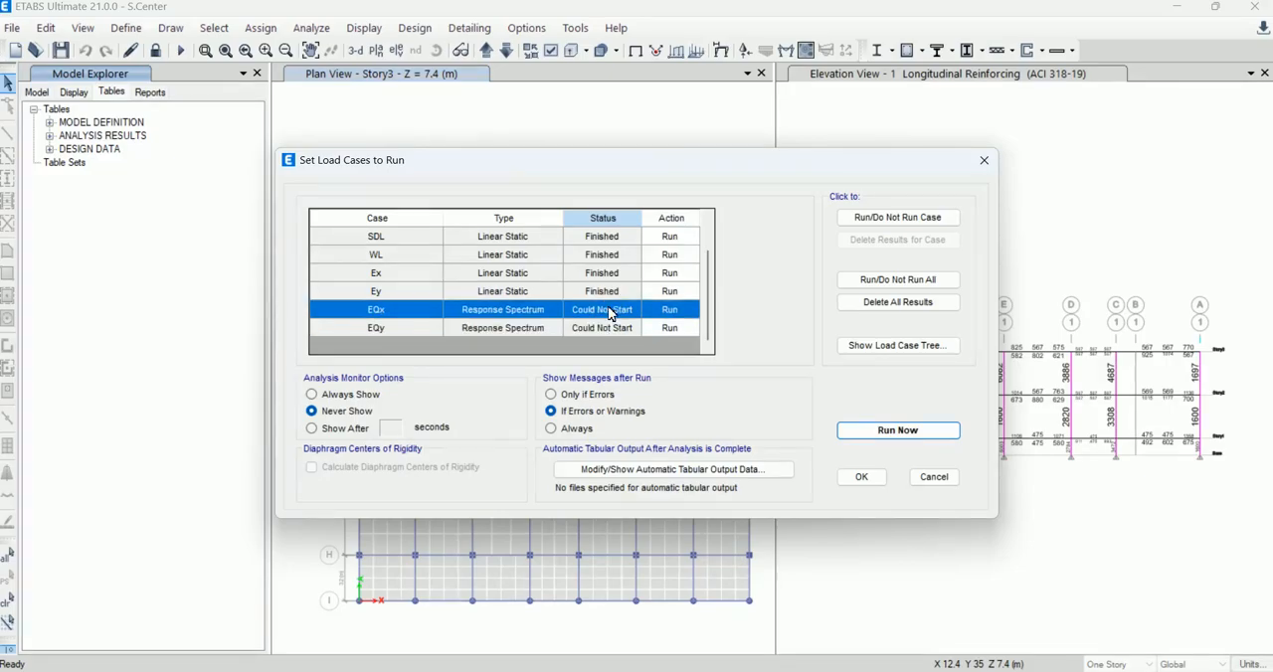
pyautogui.click(861, 283)
pyautogui.click(858, 279)
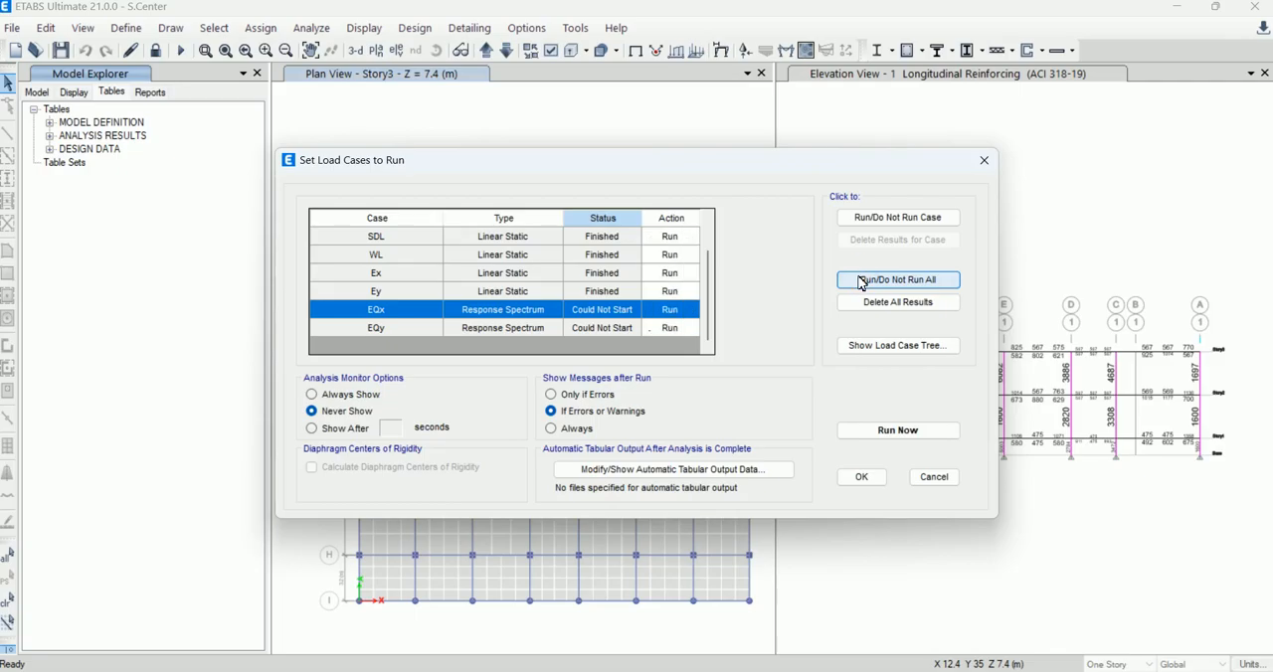
pyautogui.click(865, 281)
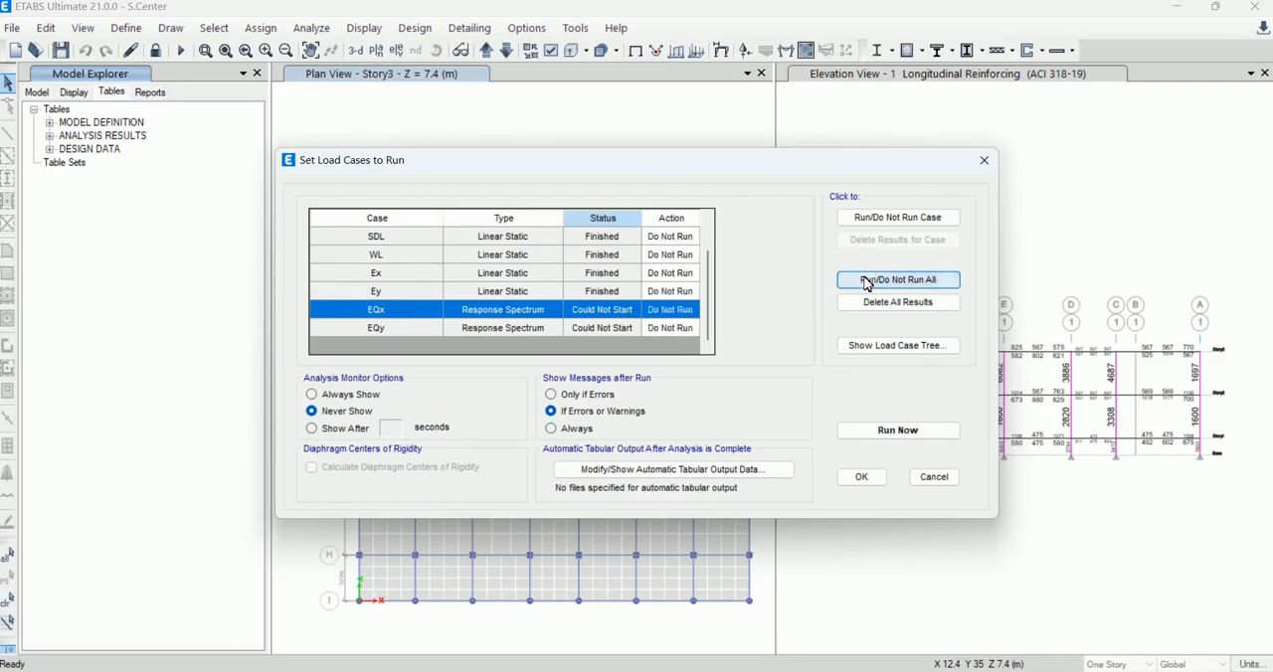
pyautogui.click(867, 282)
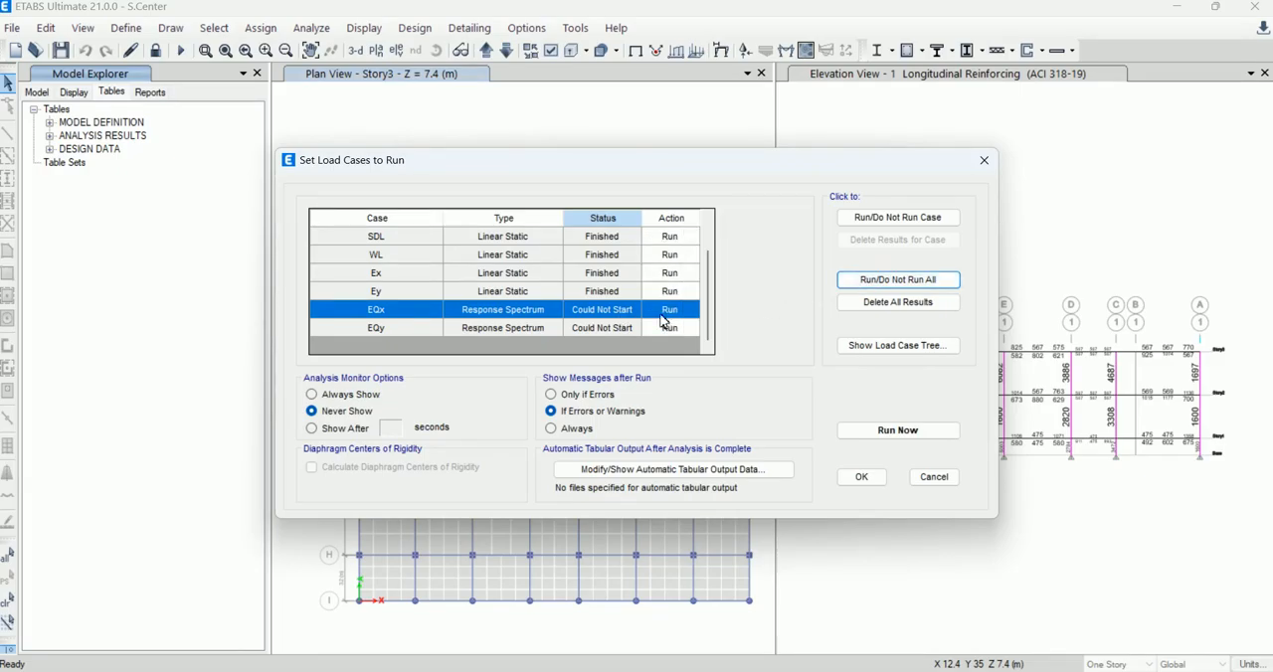
pyautogui.click(590, 329)
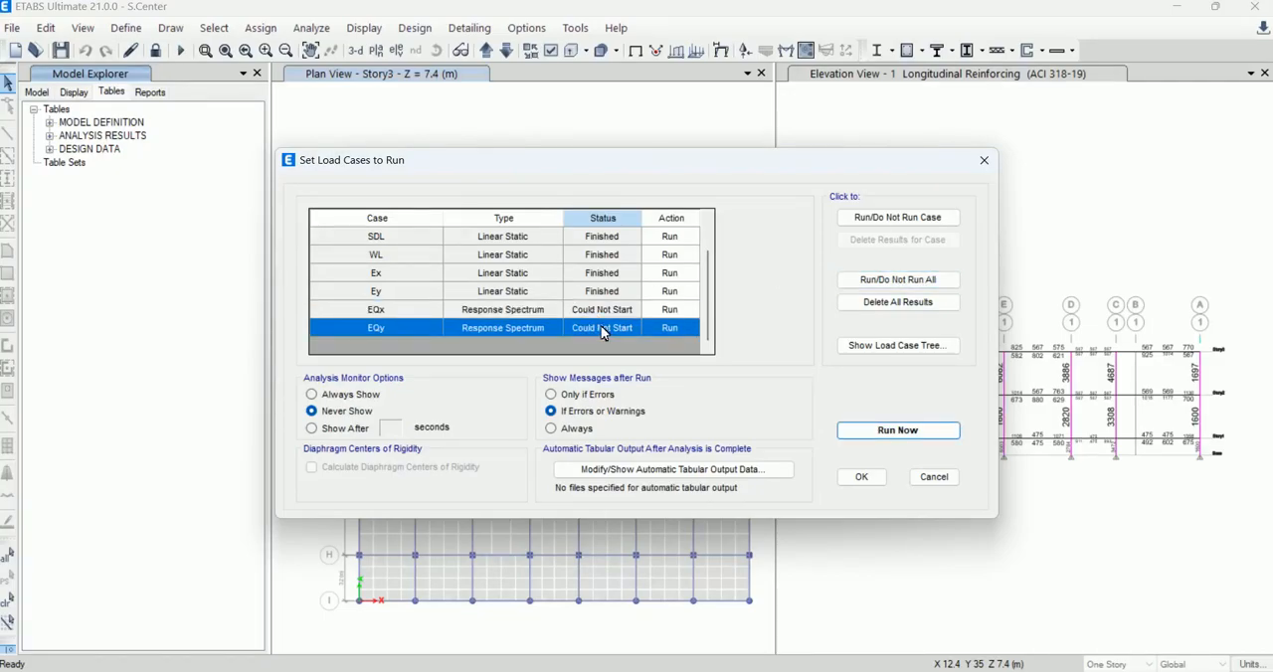
pyautogui.click(933, 480)
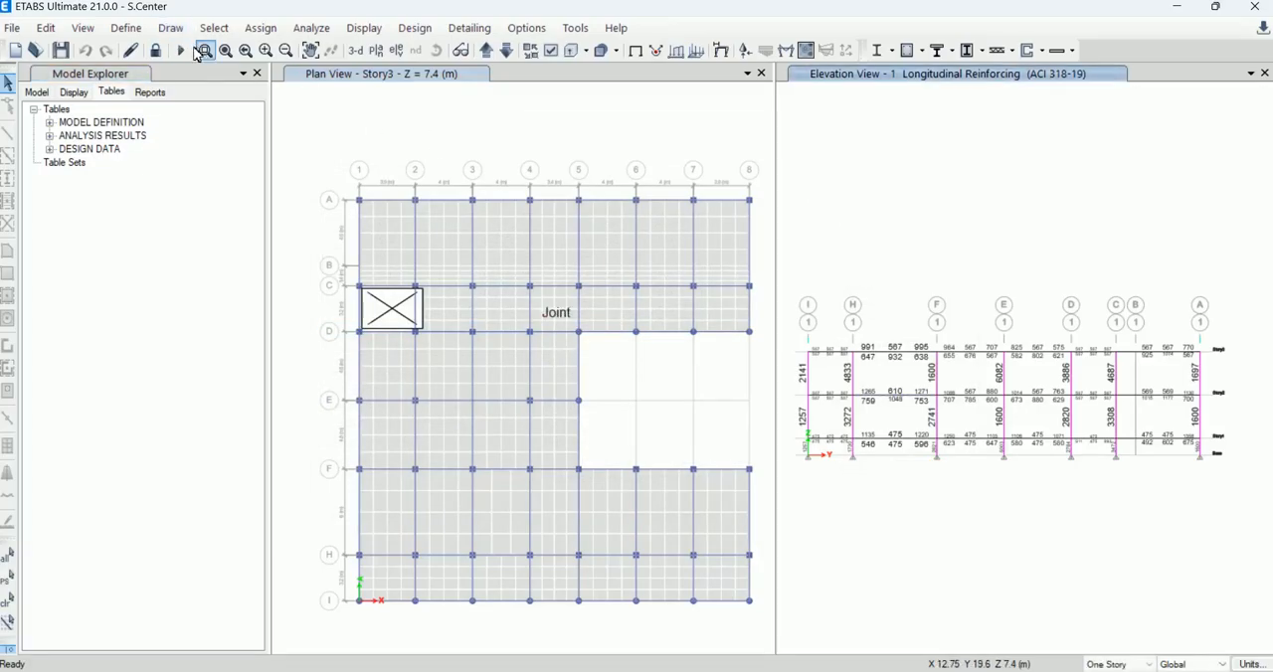
# Step: Unlock the model, discarding its analysis results, and reopen the load cases to run
pyautogui.click(155, 50)
pyautogui.click(642, 411)
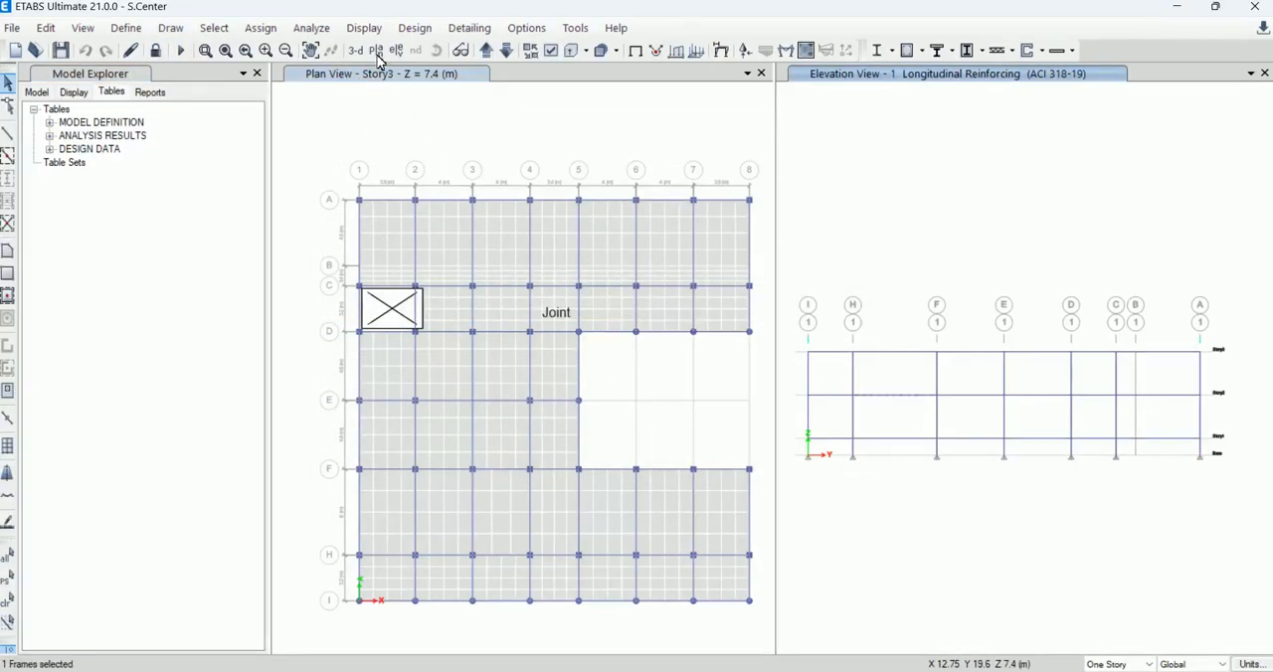
pyautogui.click(260, 28)
pyautogui.moveTo(304, 28)
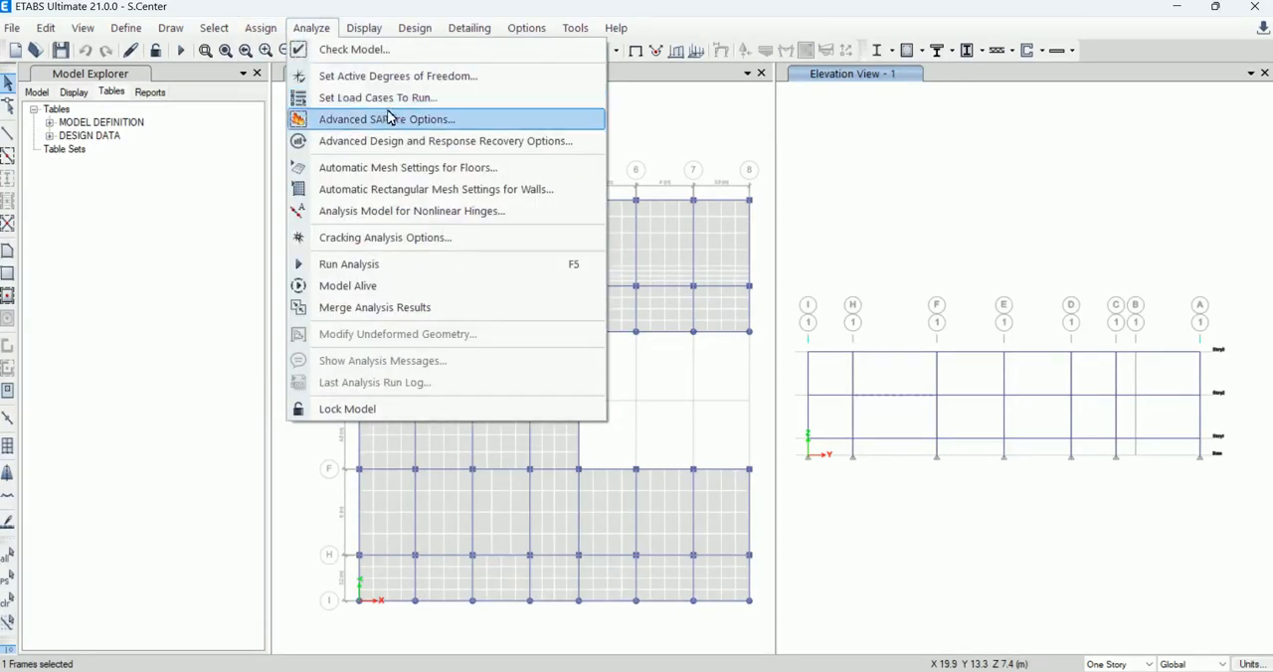
pyautogui.click(416, 98)
# Step: Check that all load cases, including the EQx and EQy response spectrum cases, are set to run, and accept the list
pyautogui.scroll(-1, 557, 341)
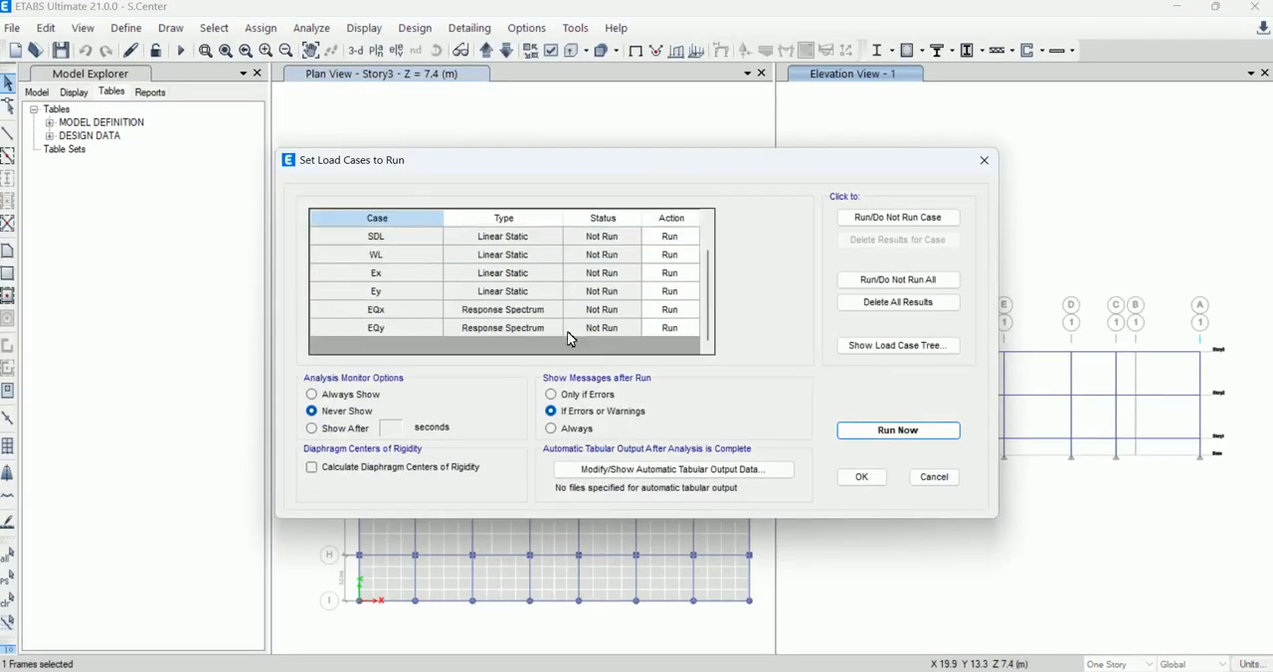
pyautogui.scroll(1, 612, 303)
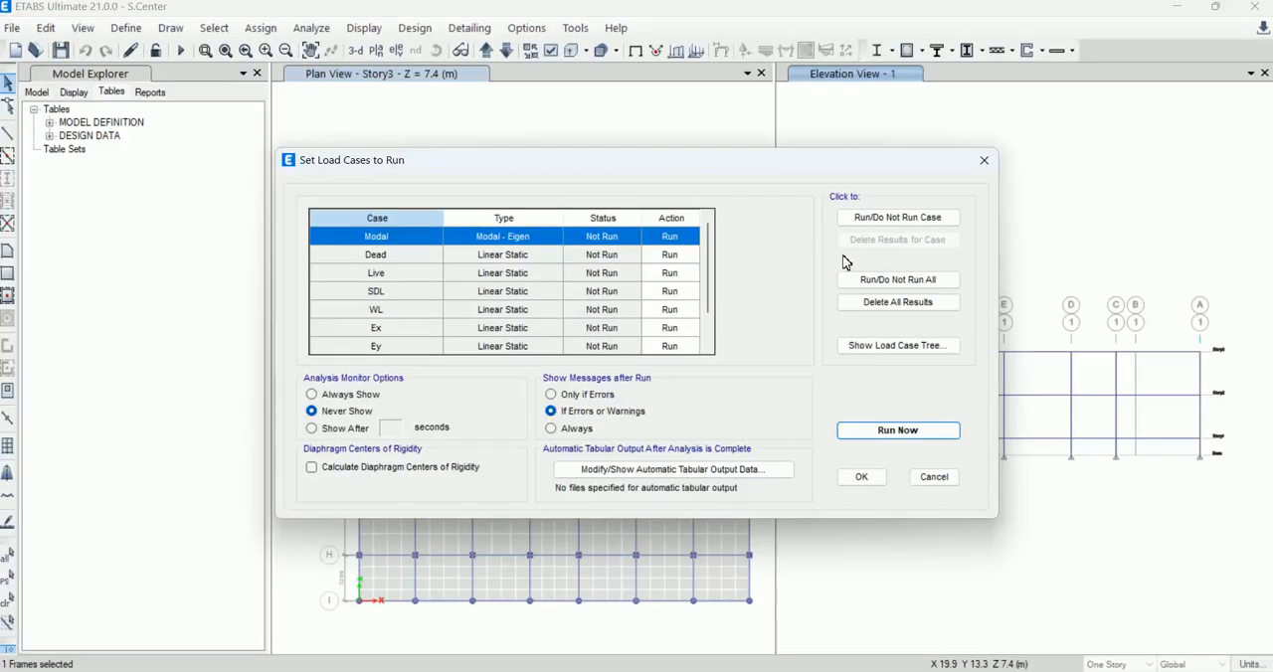
pyautogui.scroll(-2, 654, 326)
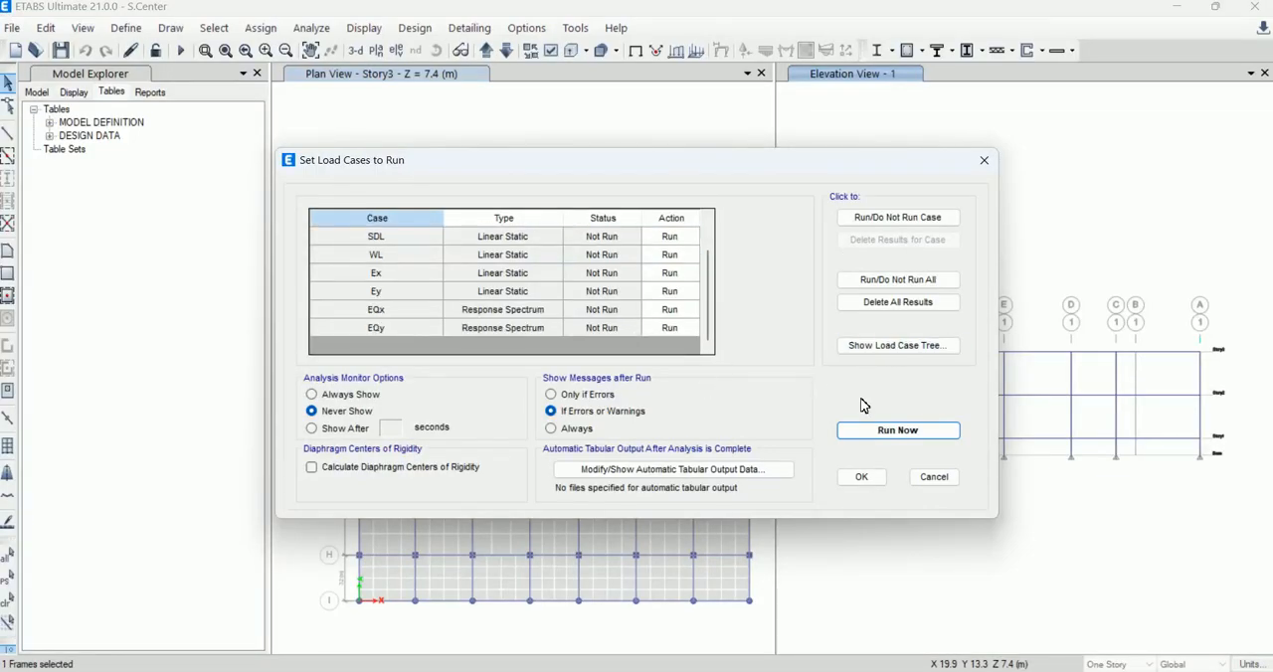
pyautogui.click(449, 335)
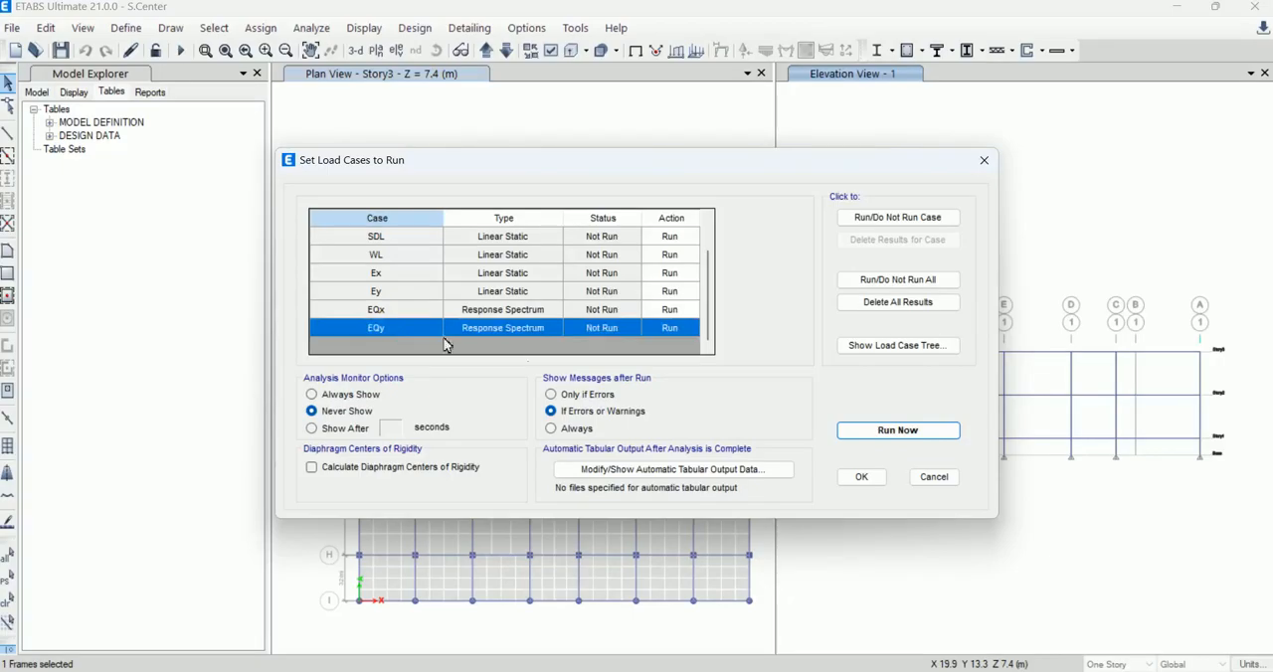
pyautogui.click(862, 477)
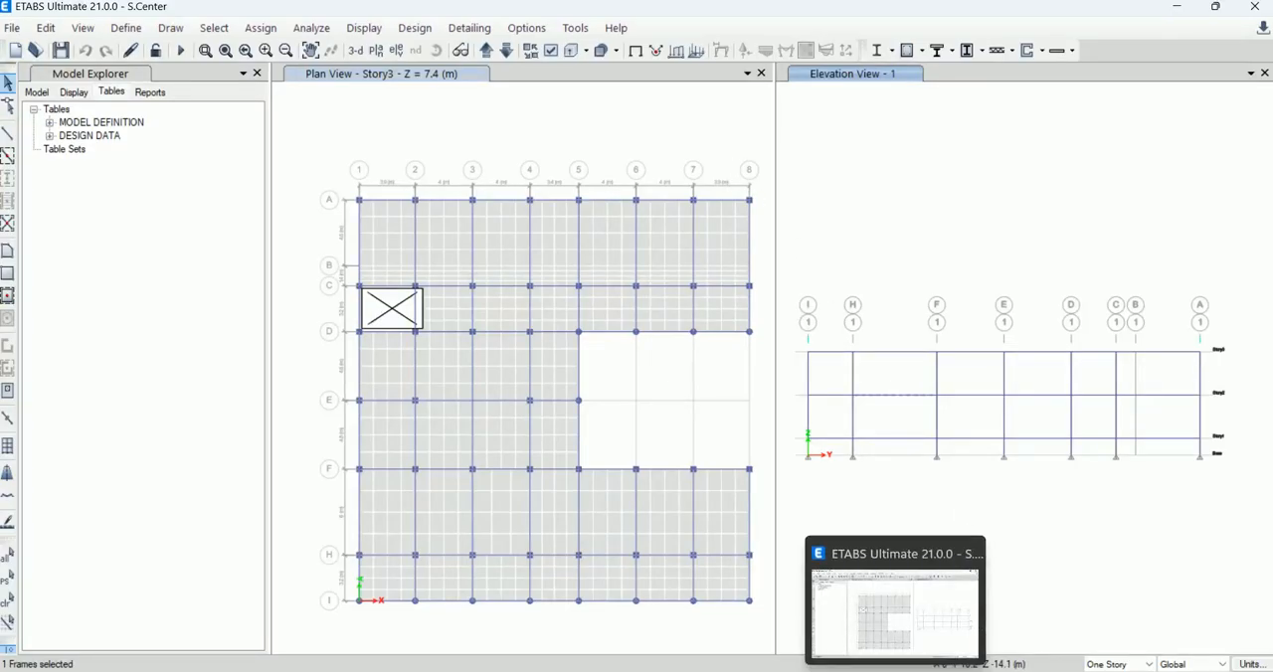
pyautogui.moveTo(859, 670)
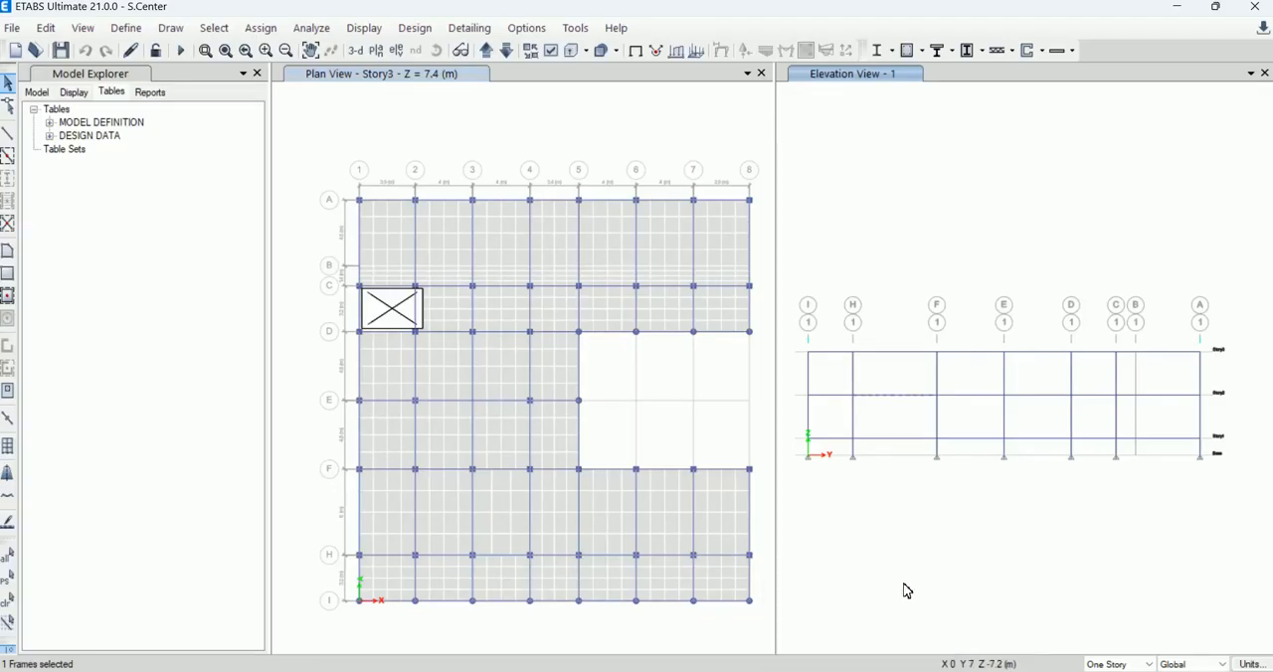
pyautogui.click(863, 671)
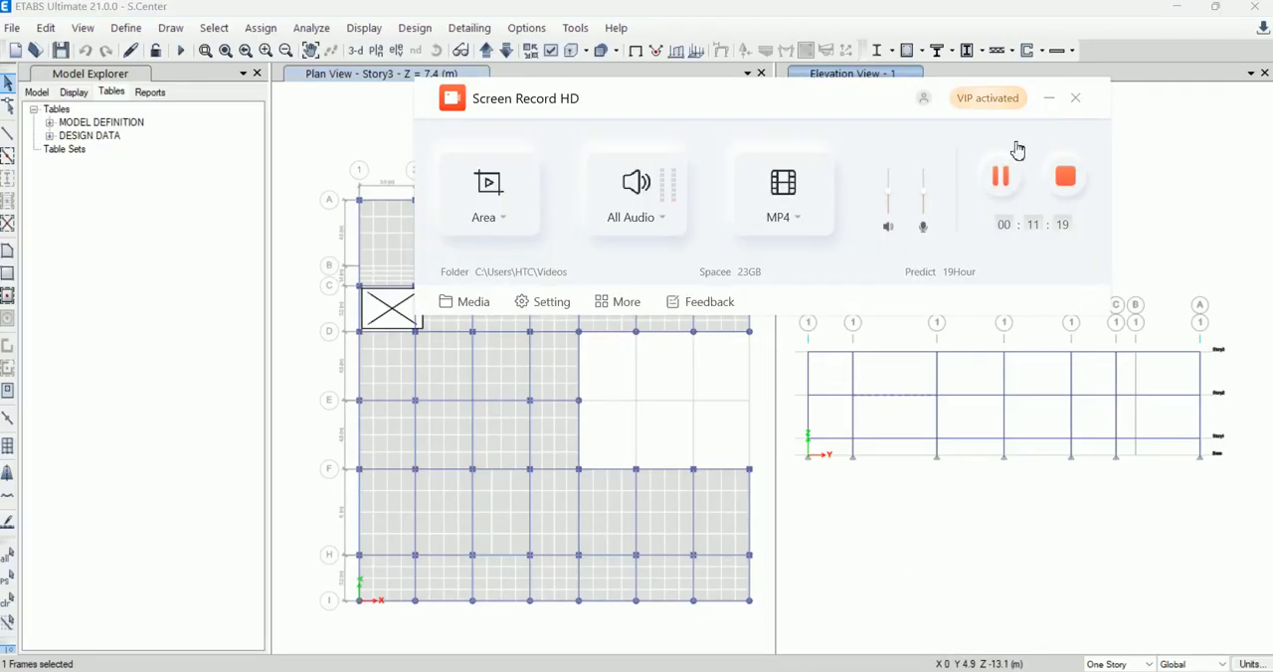
pyautogui.click(1049, 99)
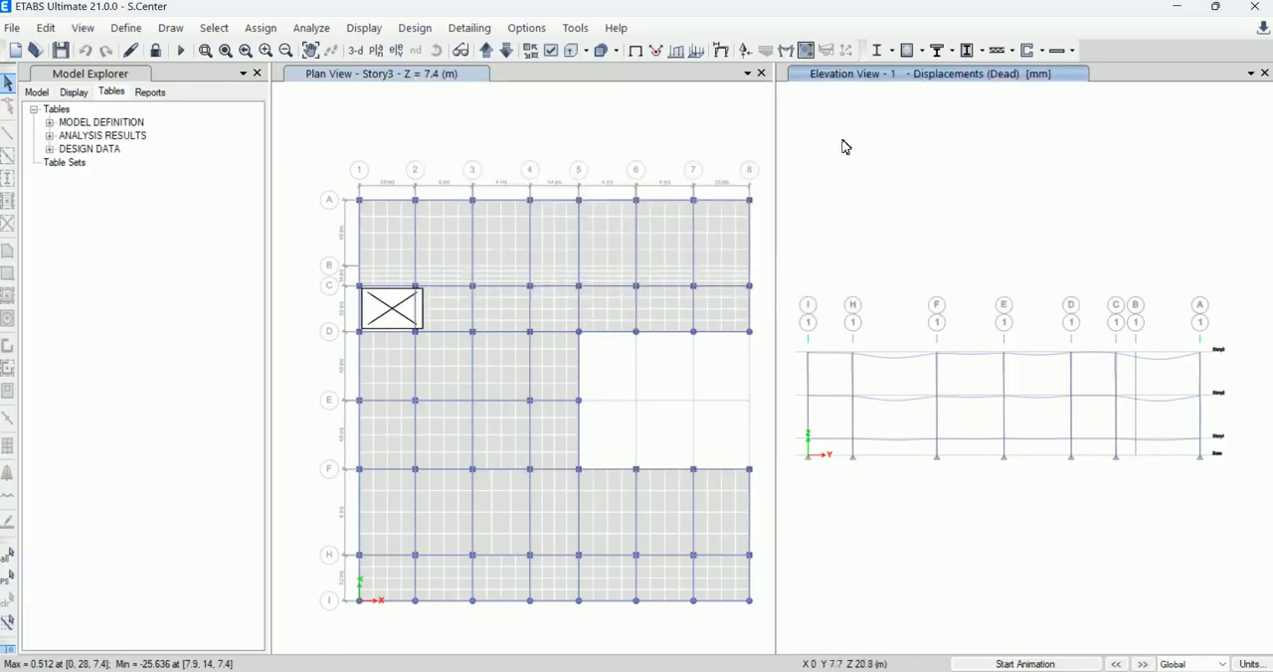
# Step: Display the Base Reactions table using the existing structure output and load case selections
pyautogui.click(363, 28)
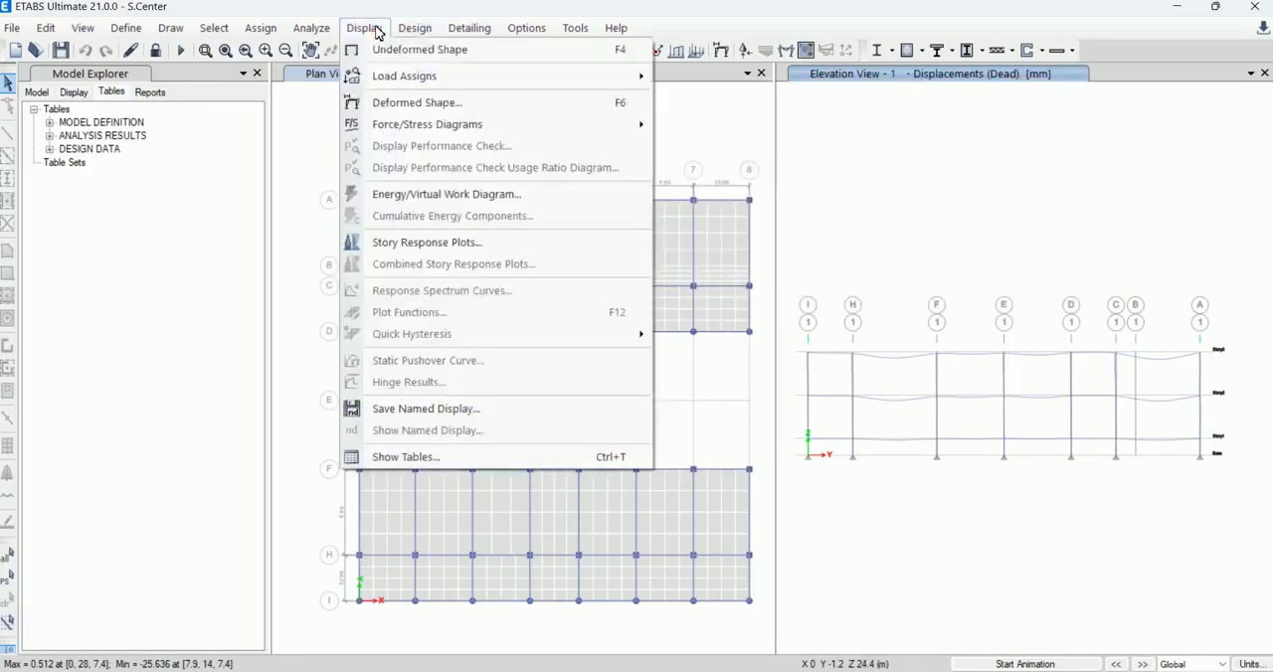
pyautogui.click(444, 455)
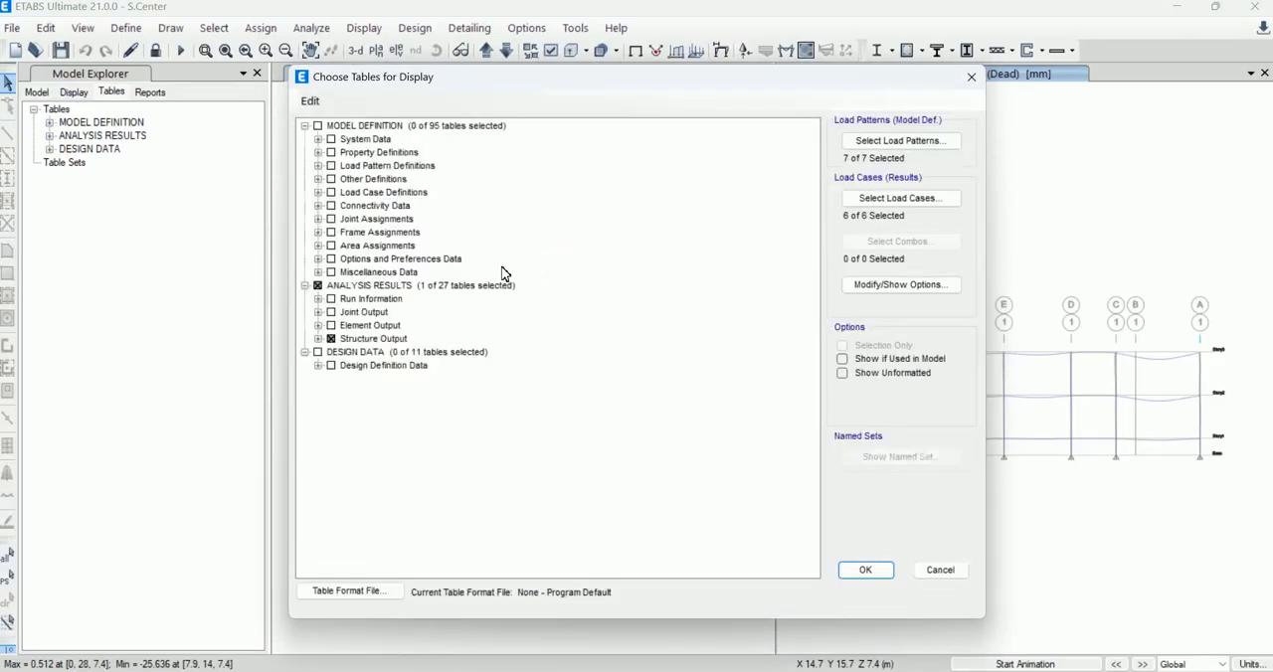
pyautogui.click(865, 570)
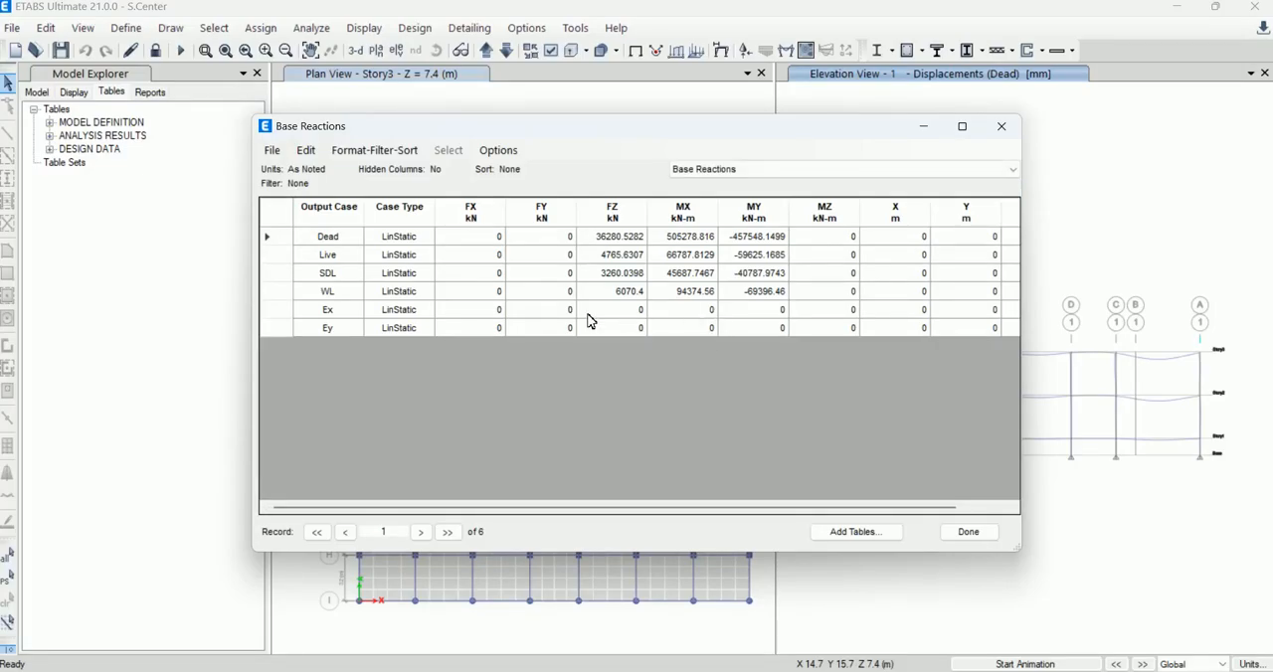
# Step: Examine the force and moment base reactions of the Ex and Ey load cases, and close the table
pyautogui.click(787, 171)
pyautogui.click(753, 187)
pyautogui.click(643, 316)
pyautogui.click(571, 316)
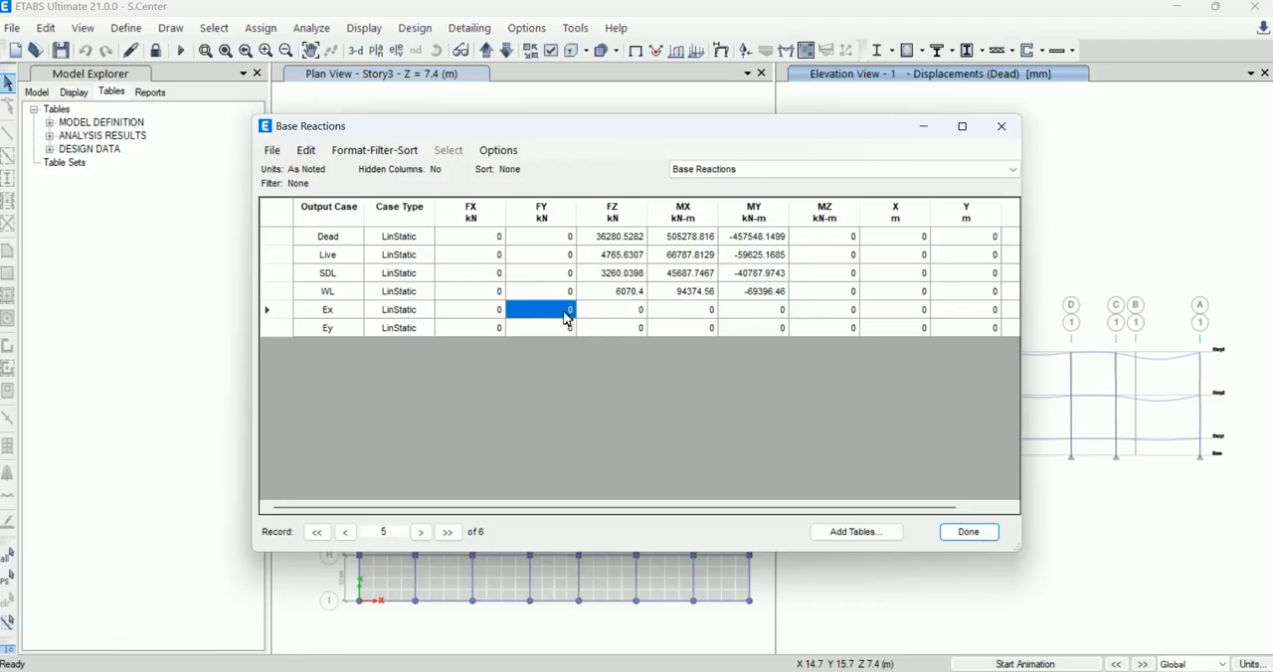
pyautogui.click(753, 324)
pyautogui.click(654, 323)
pyautogui.click(605, 321)
pyautogui.click(565, 321)
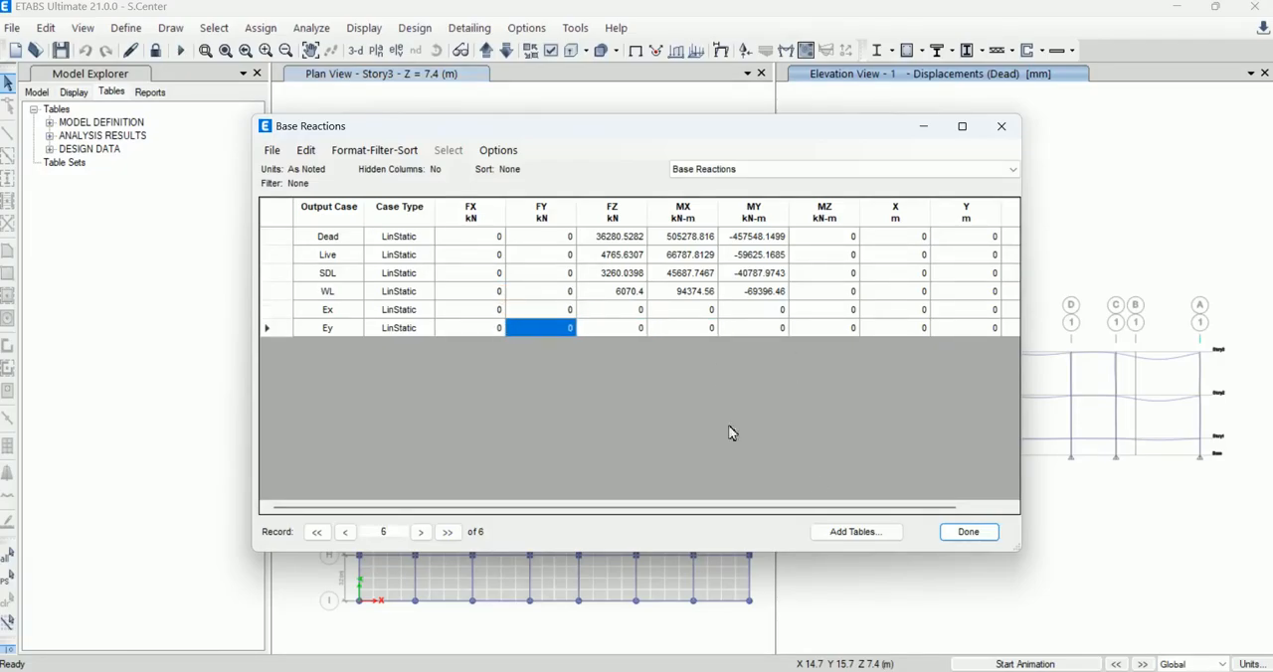
pyautogui.click(971, 533)
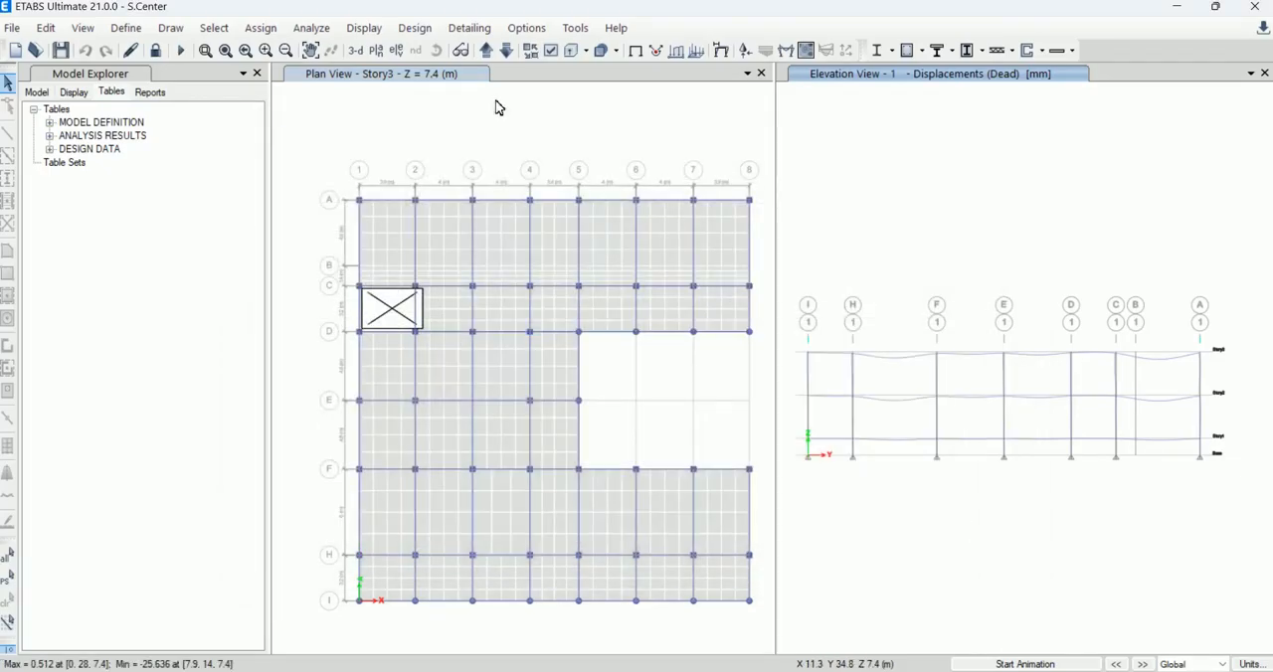
# Step: Check the run status of the EQx and EQy cases in the load cases to run, and close the list
pyautogui.click(262, 28)
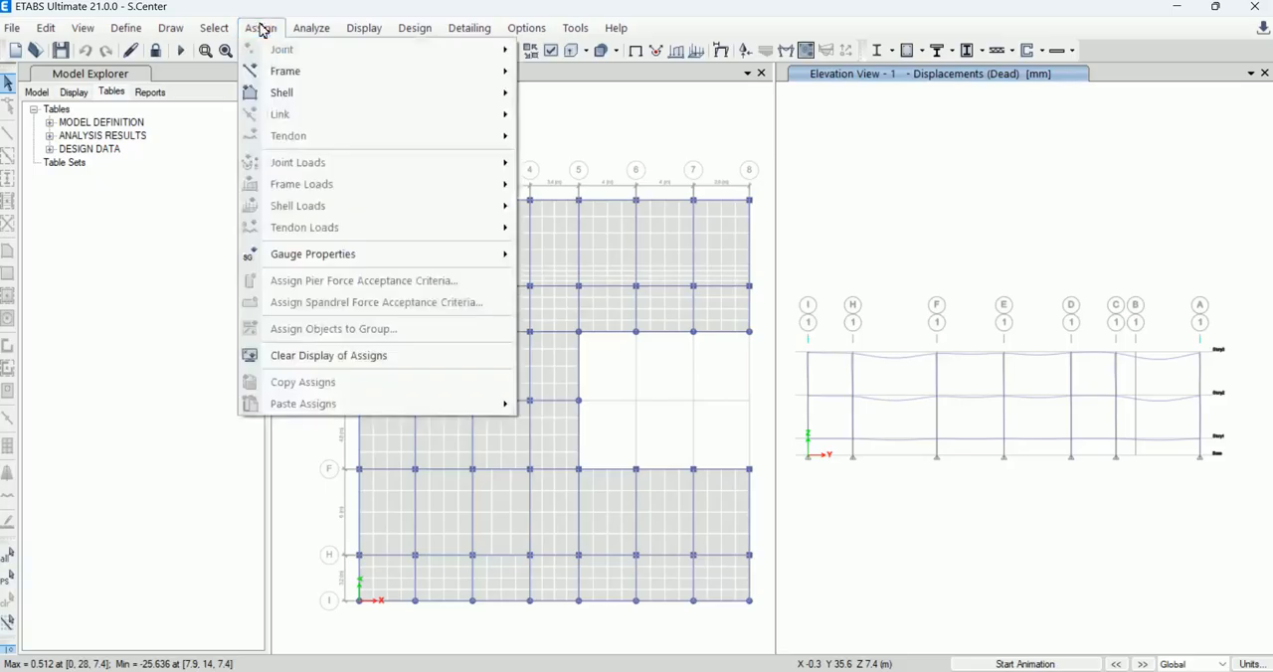
pyautogui.moveTo(317, 29)
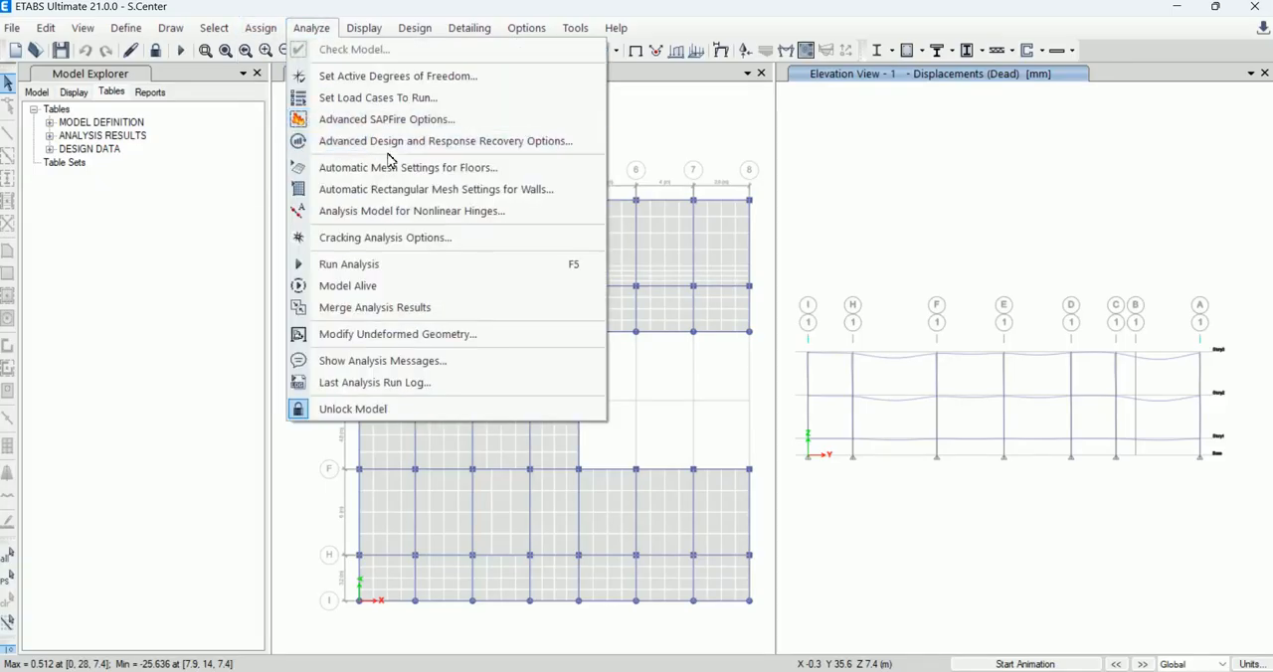
pyautogui.click(419, 99)
pyautogui.scroll(-2, 639, 273)
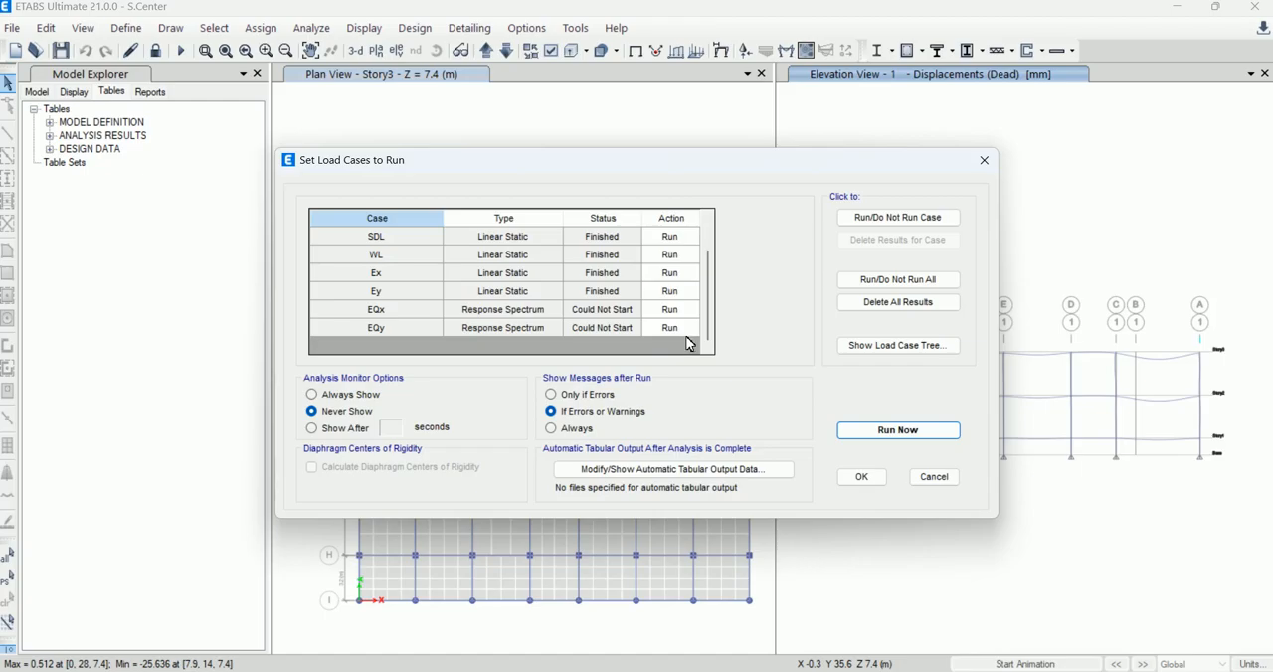
pyautogui.click(876, 477)
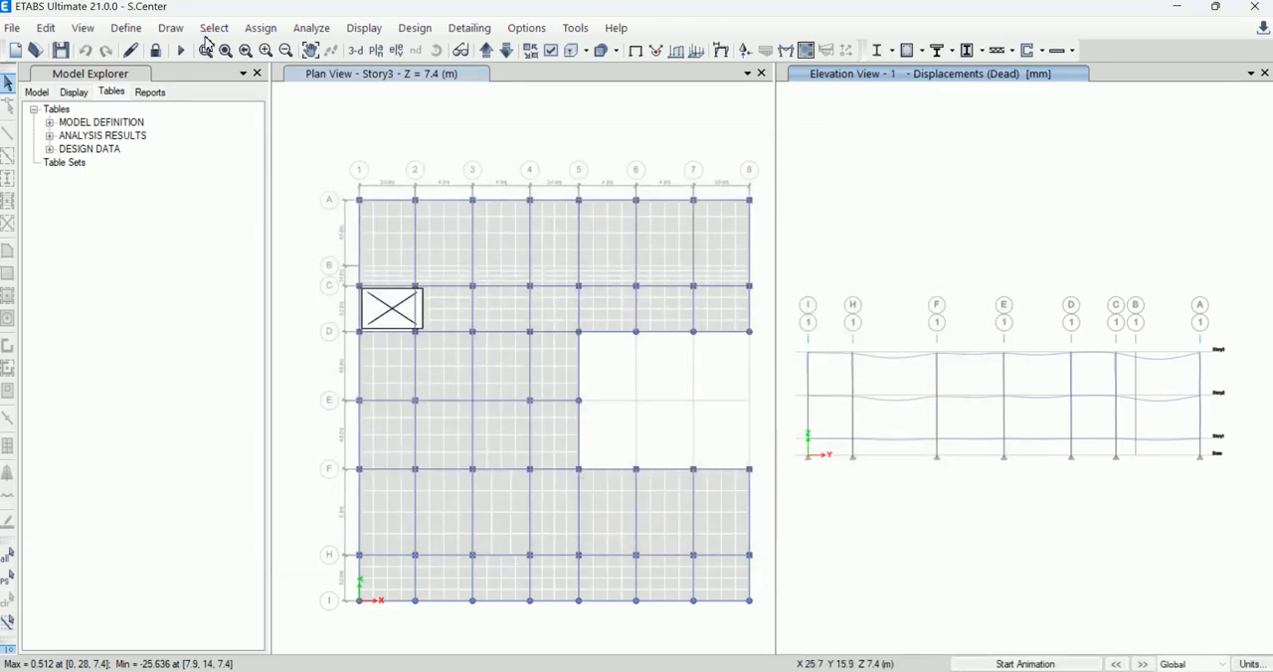
# Step: Review the load case data of the EQx and EQy response spectrum cases, accepting their existing settings
pyautogui.click(126, 28)
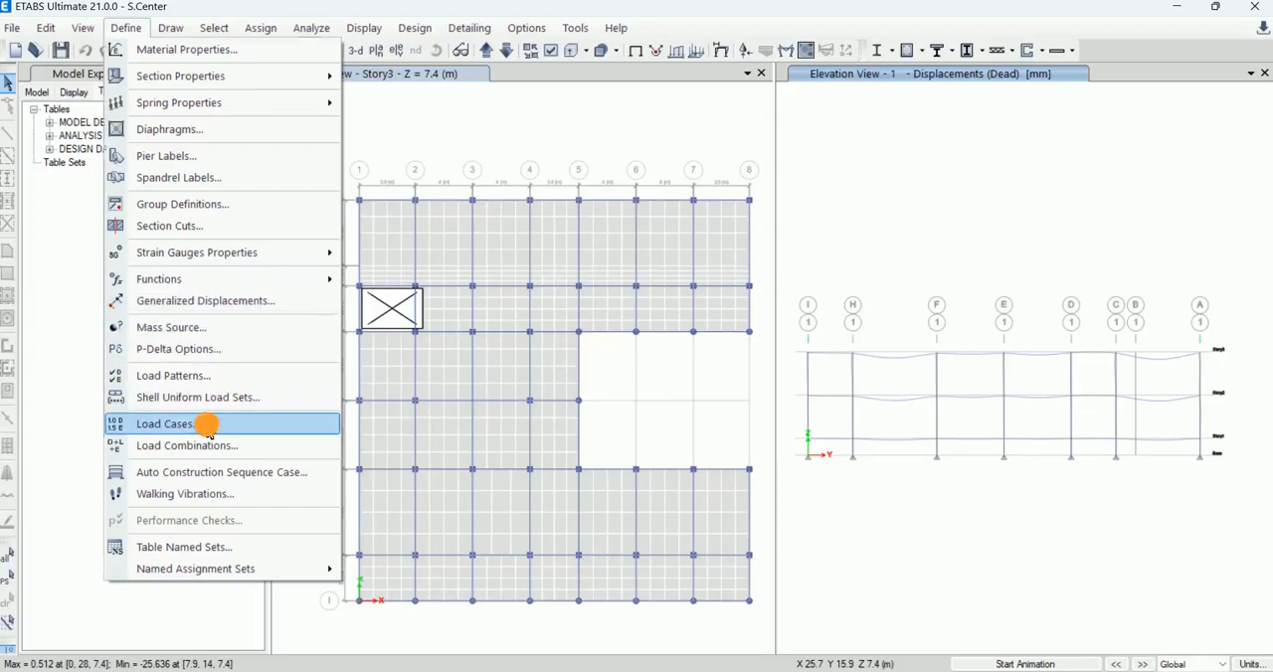
pyautogui.click(205, 426)
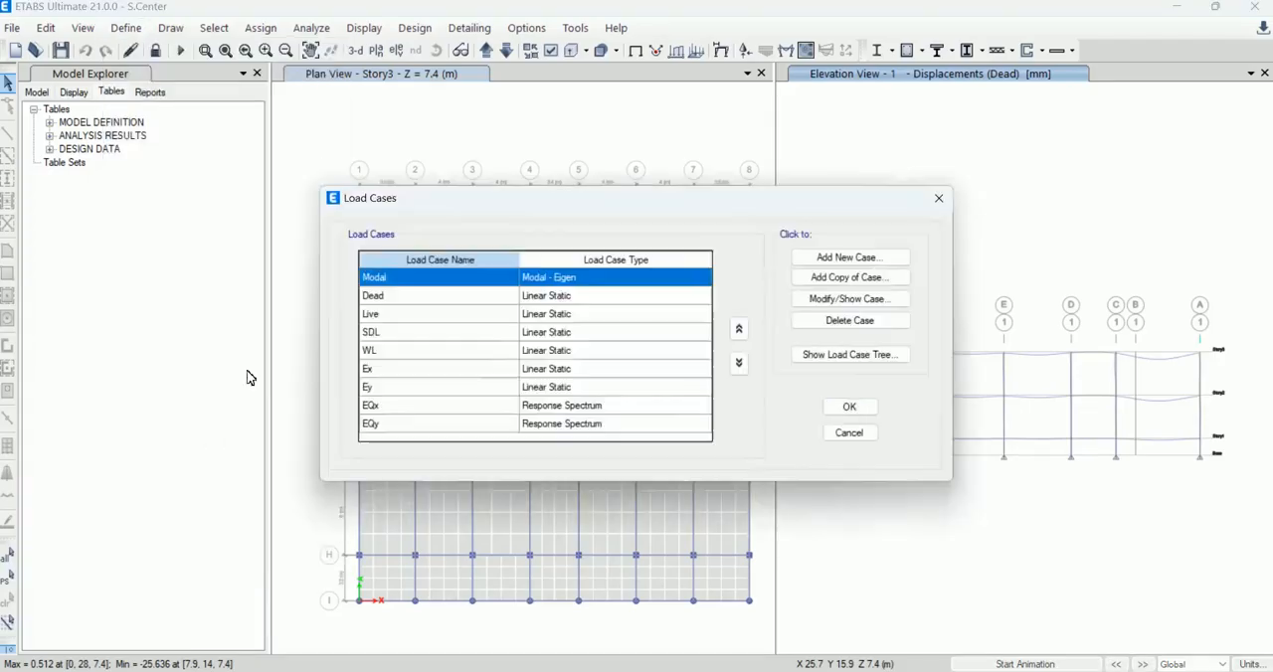
pyautogui.click(634, 406)
pyautogui.doubleClick(633, 407)
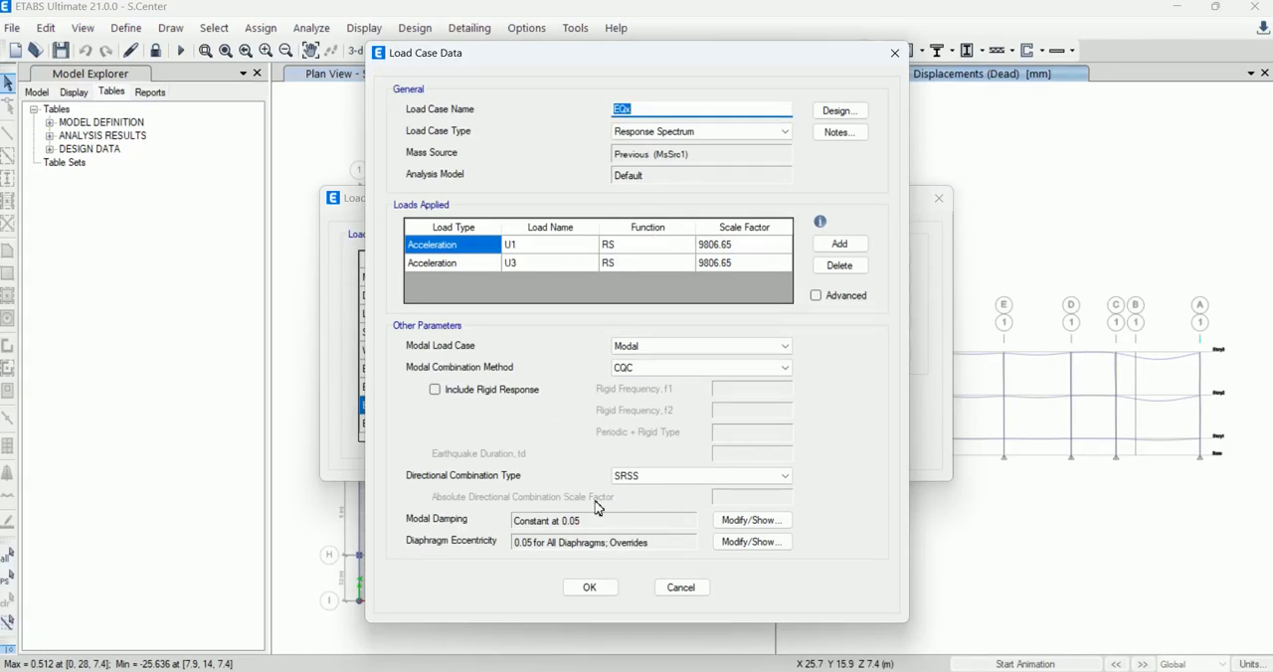
pyautogui.click(589, 588)
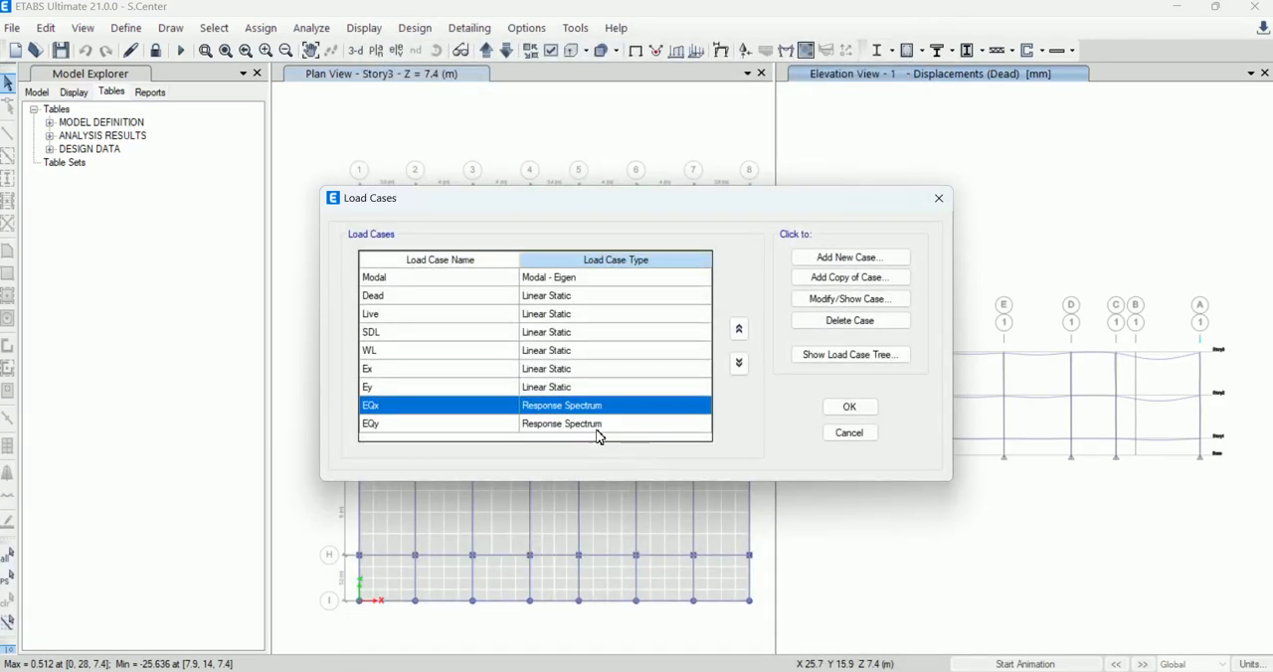
pyautogui.click(597, 423)
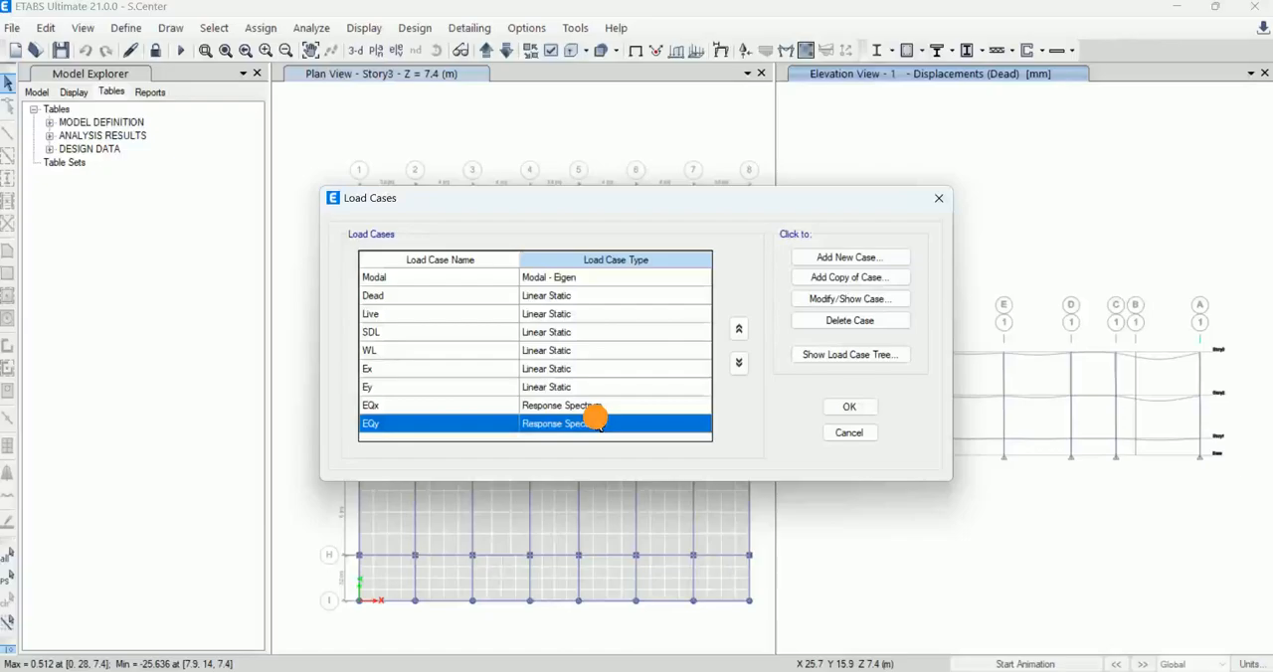
pyautogui.doubleClick(597, 423)
pyautogui.click(581, 585)
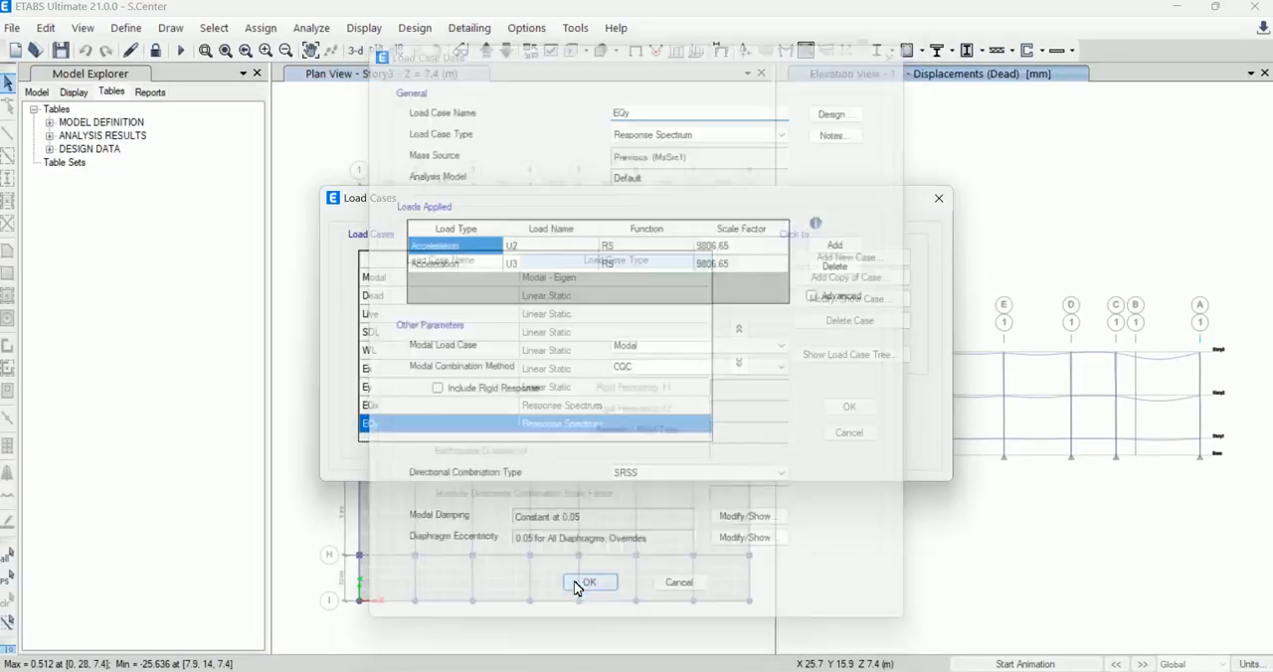
pyautogui.click(838, 409)
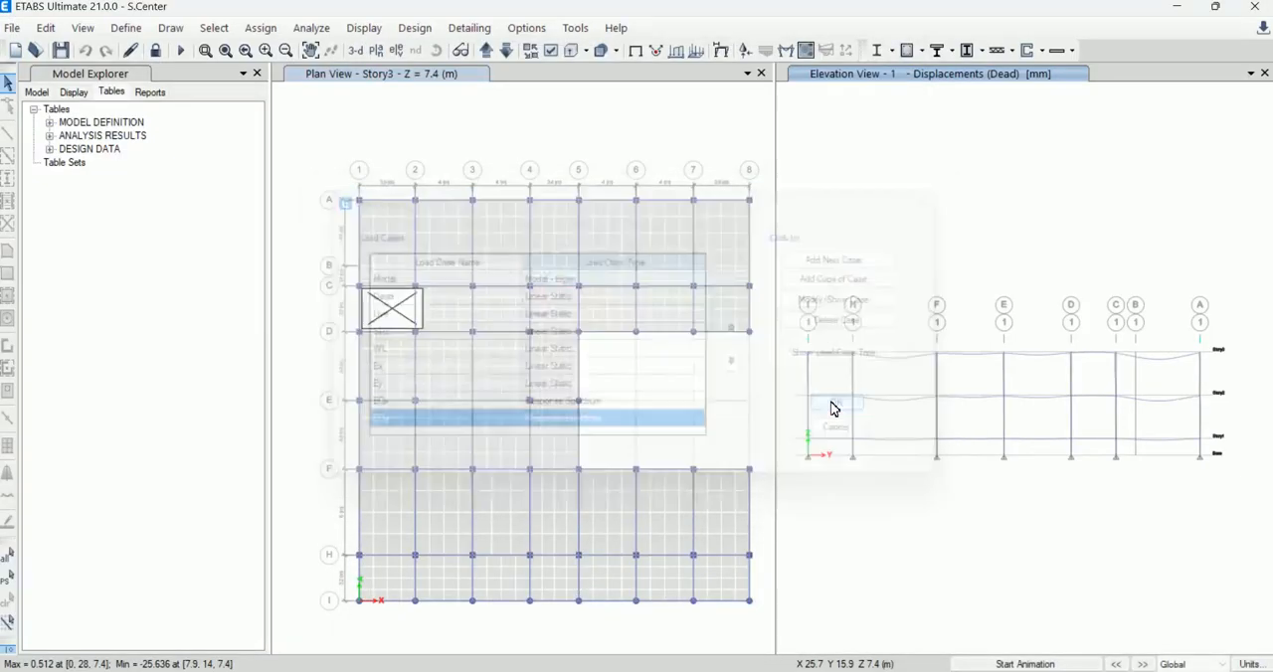
# Step: Run the analysis again for the load cases set to run
pyautogui.click(182, 50)
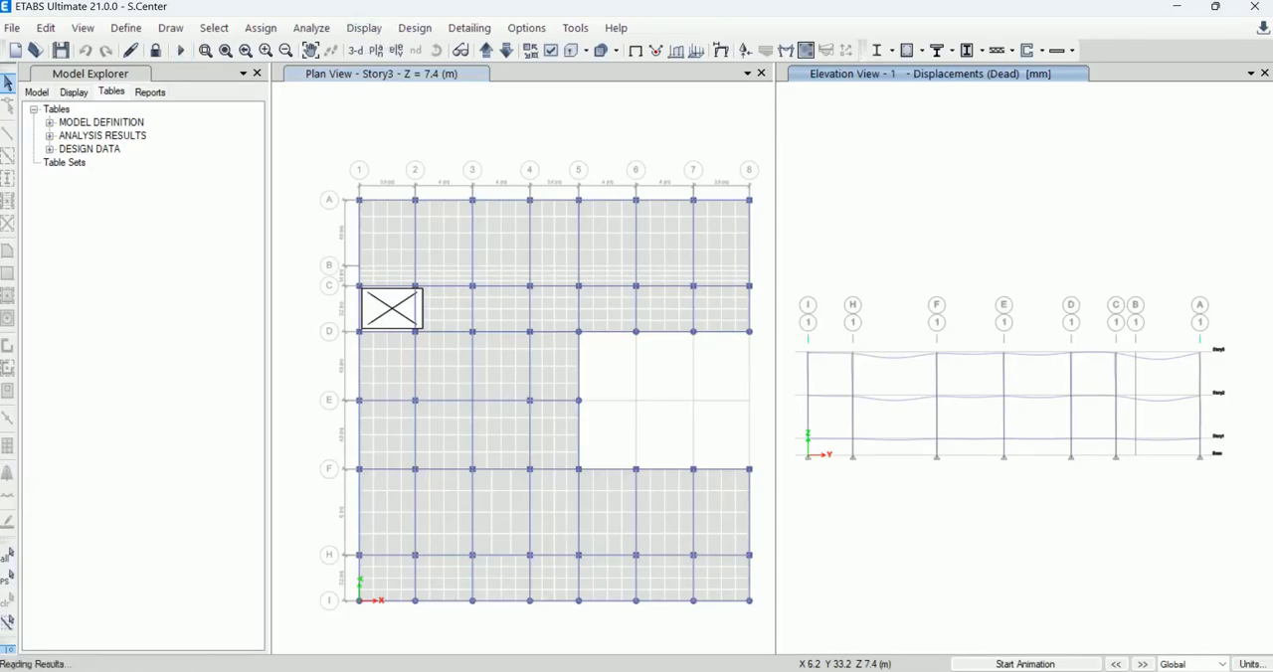
pyautogui.click(855, 671)
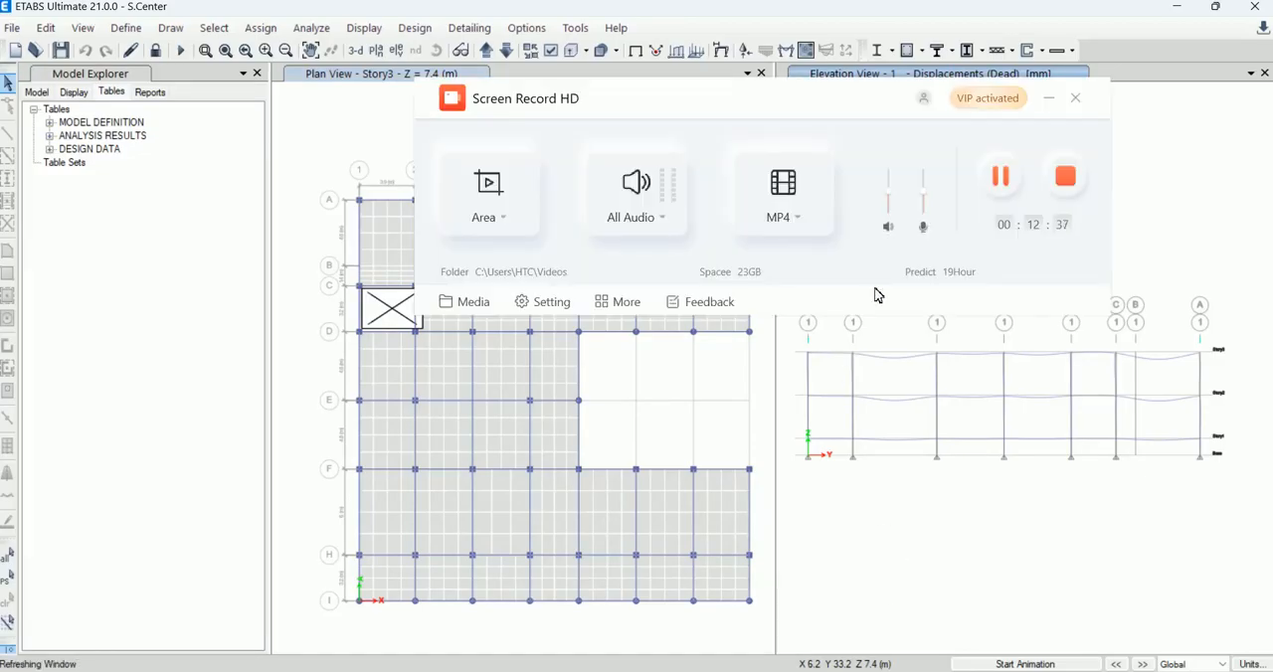
pyautogui.click(1049, 99)
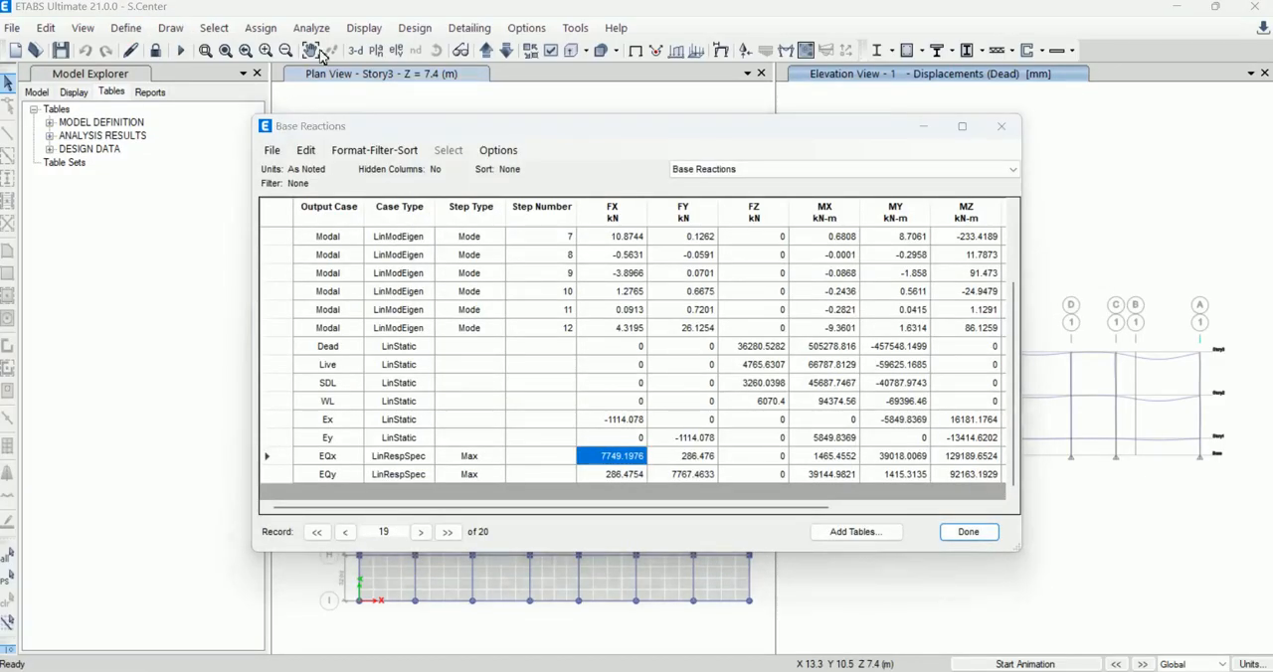
# Step: Set the Base Reactions table aside, bring it back to view the EQx and EQy reactions, and close it
pyautogui.click(919, 129)
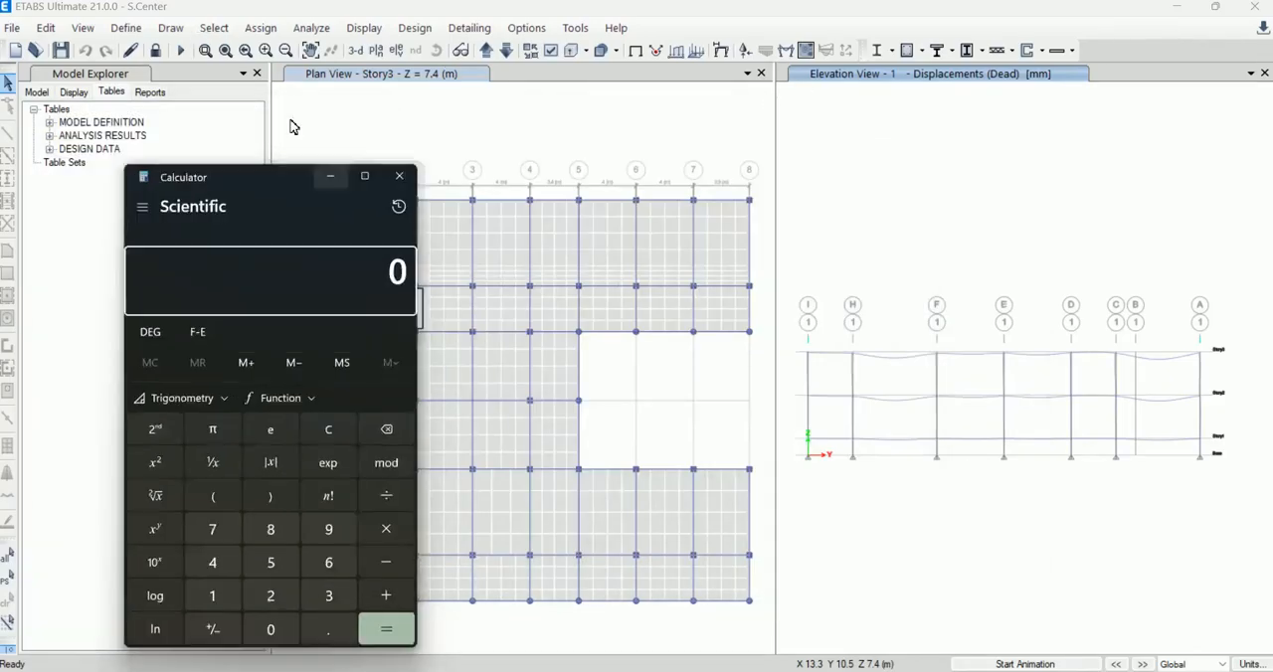
pyautogui.click(291, 125)
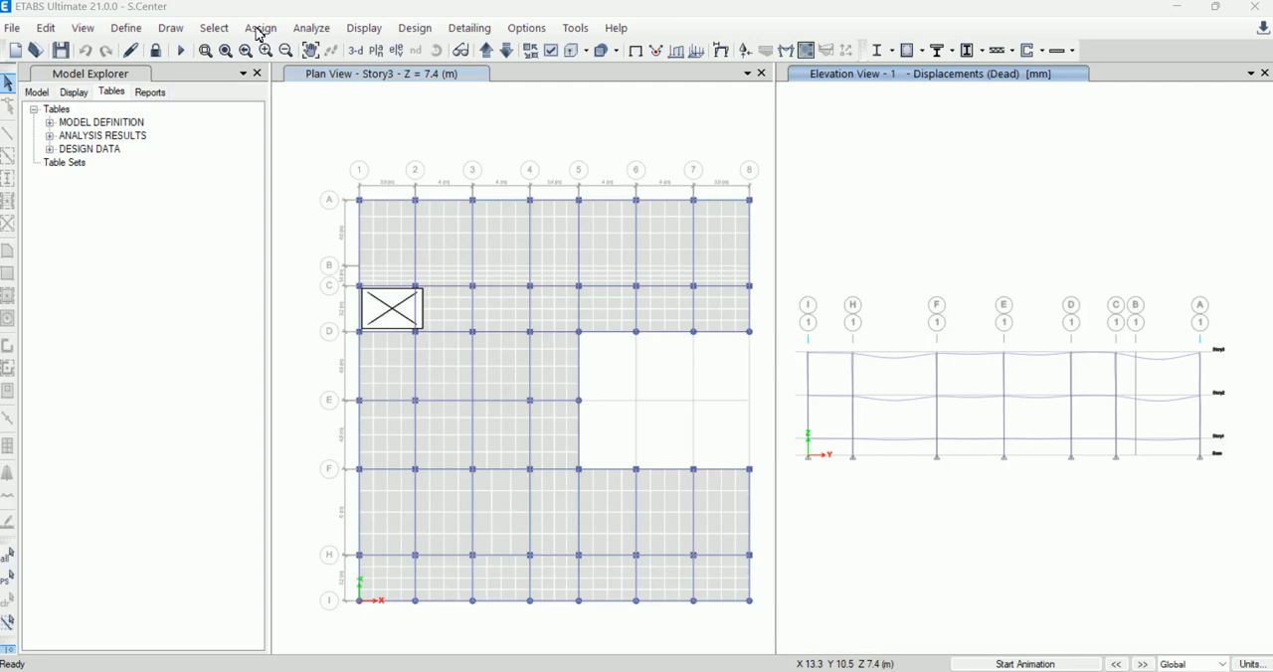
pyautogui.moveTo(878, 671)
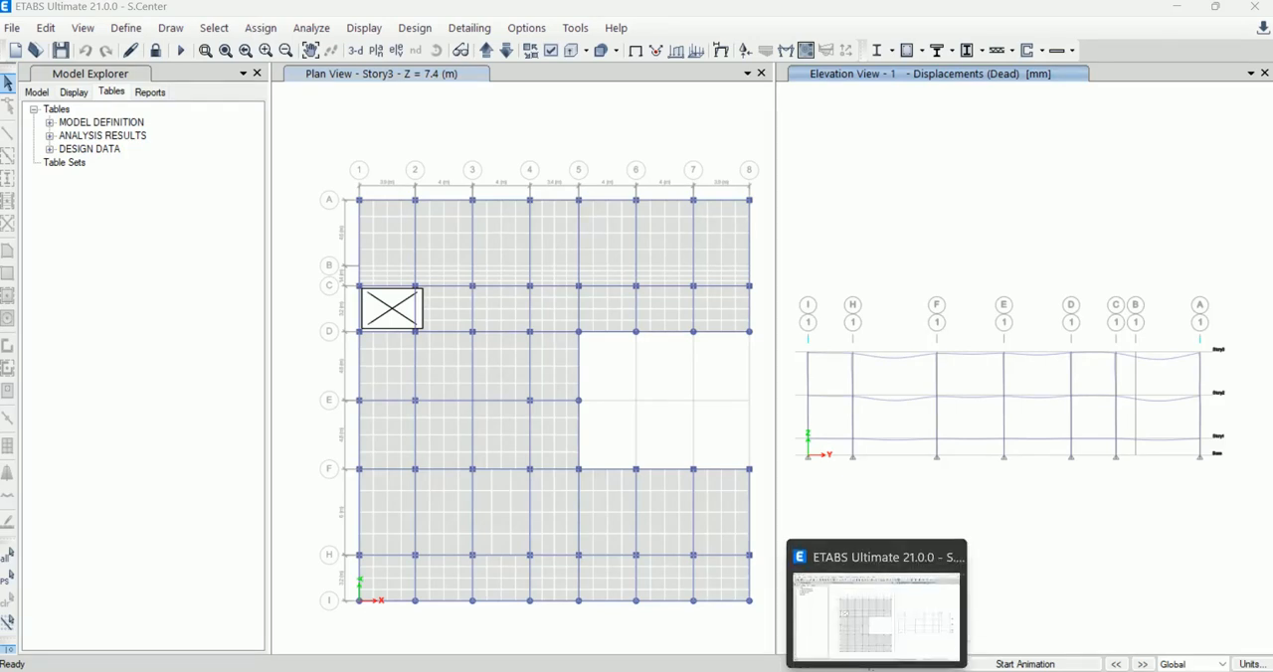
pyautogui.click(886, 641)
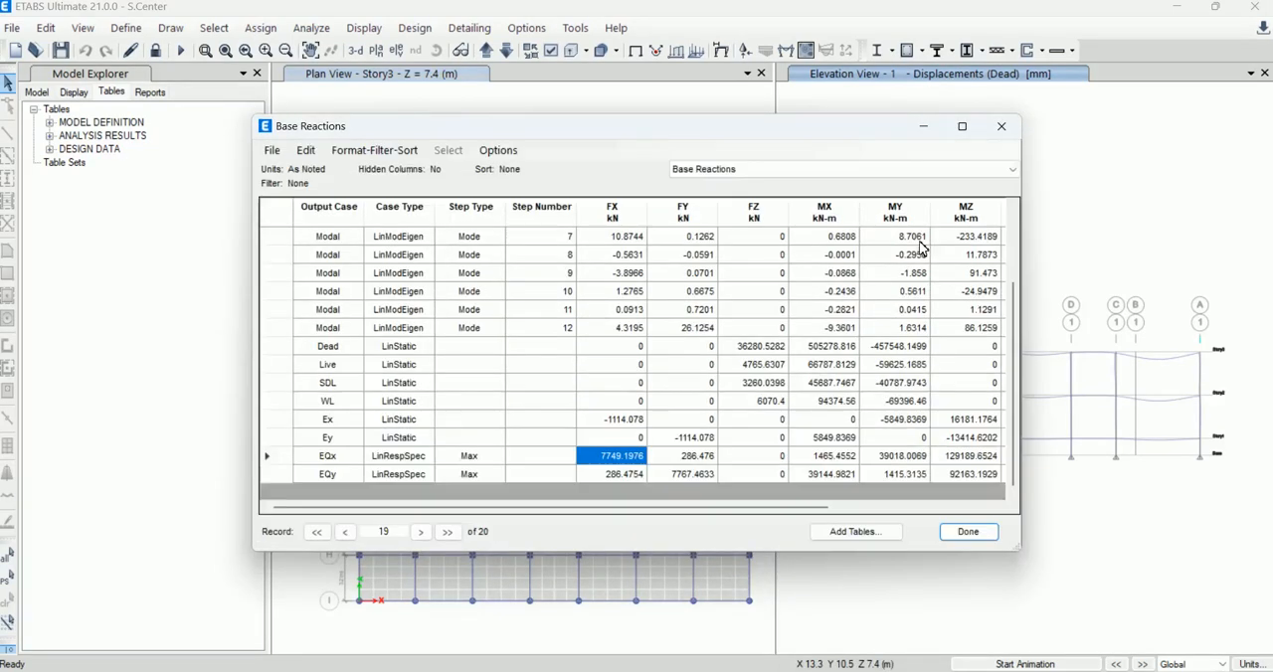
pyautogui.click(1001, 127)
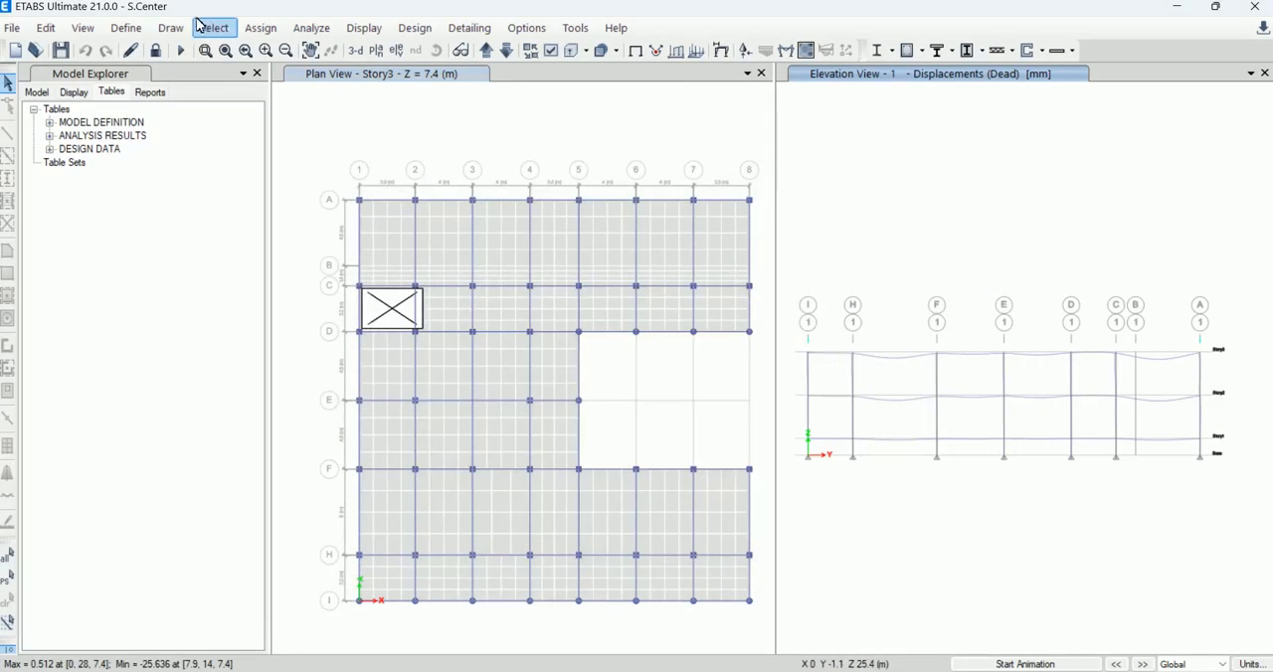
# Step: Open the definition of mass source MsSrc1 to examine its mass options and load pattern multipliers
pyautogui.click(128, 29)
pyautogui.click(226, 333)
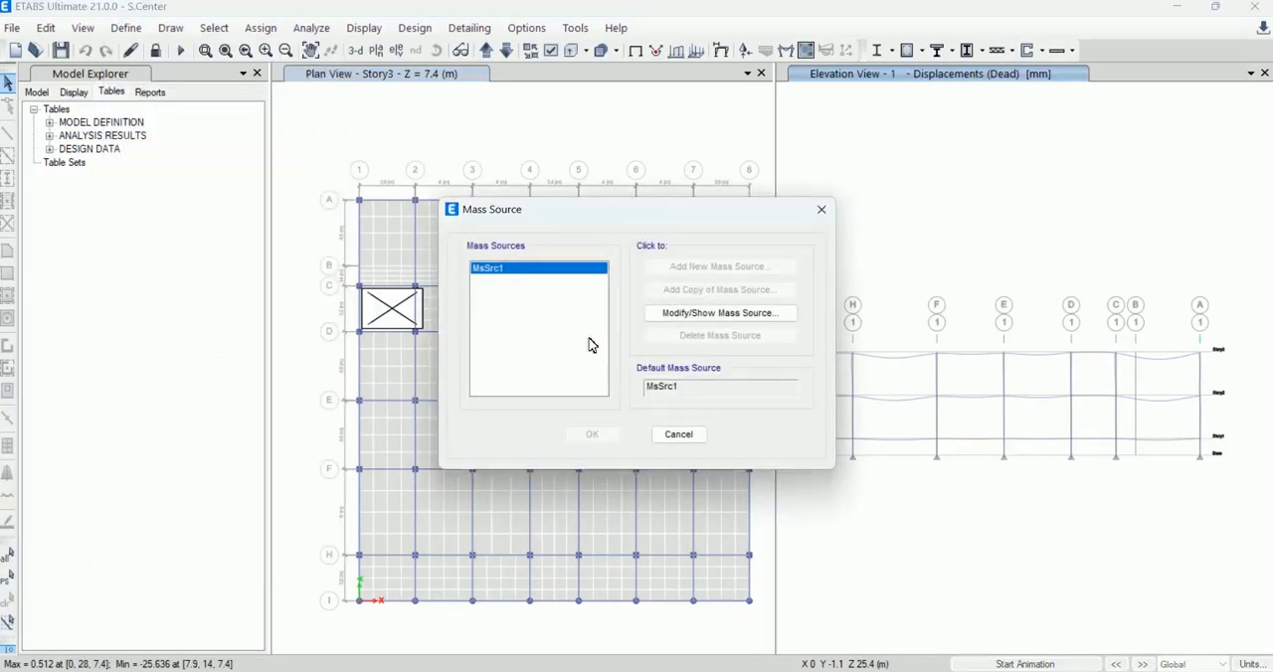
pyautogui.click(723, 314)
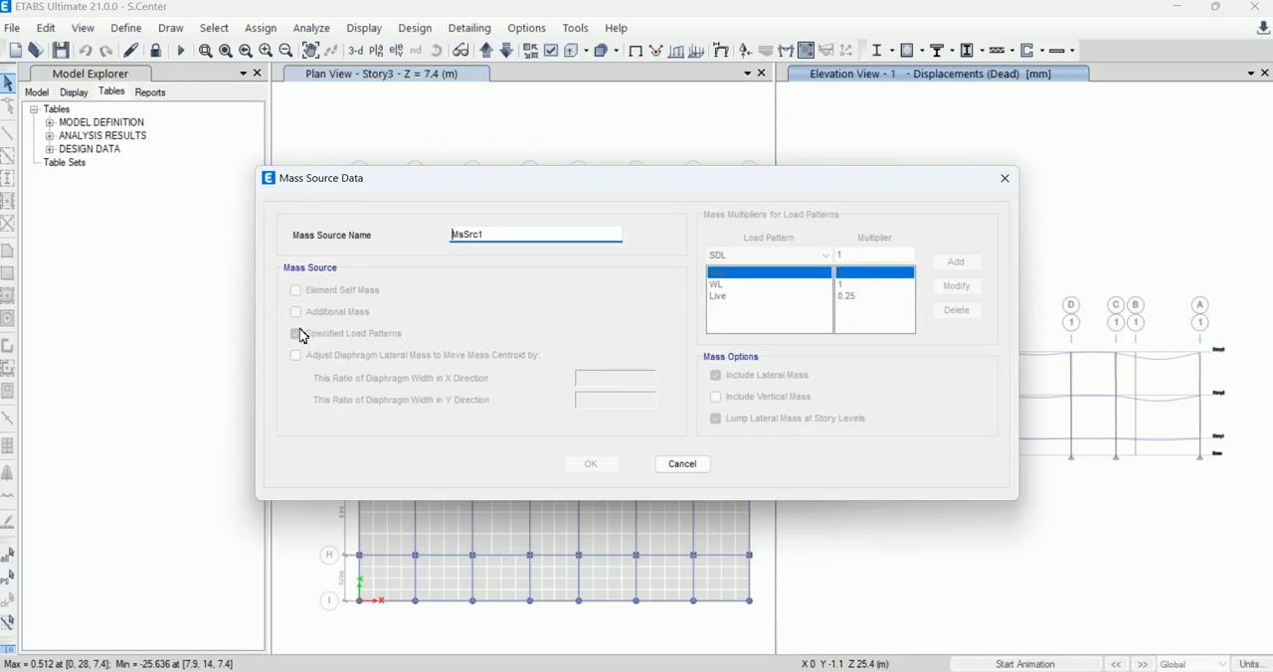
# Step: Leave the mass source definition without changes and display the Base Reactions table from the structure output results
pyautogui.click(683, 467)
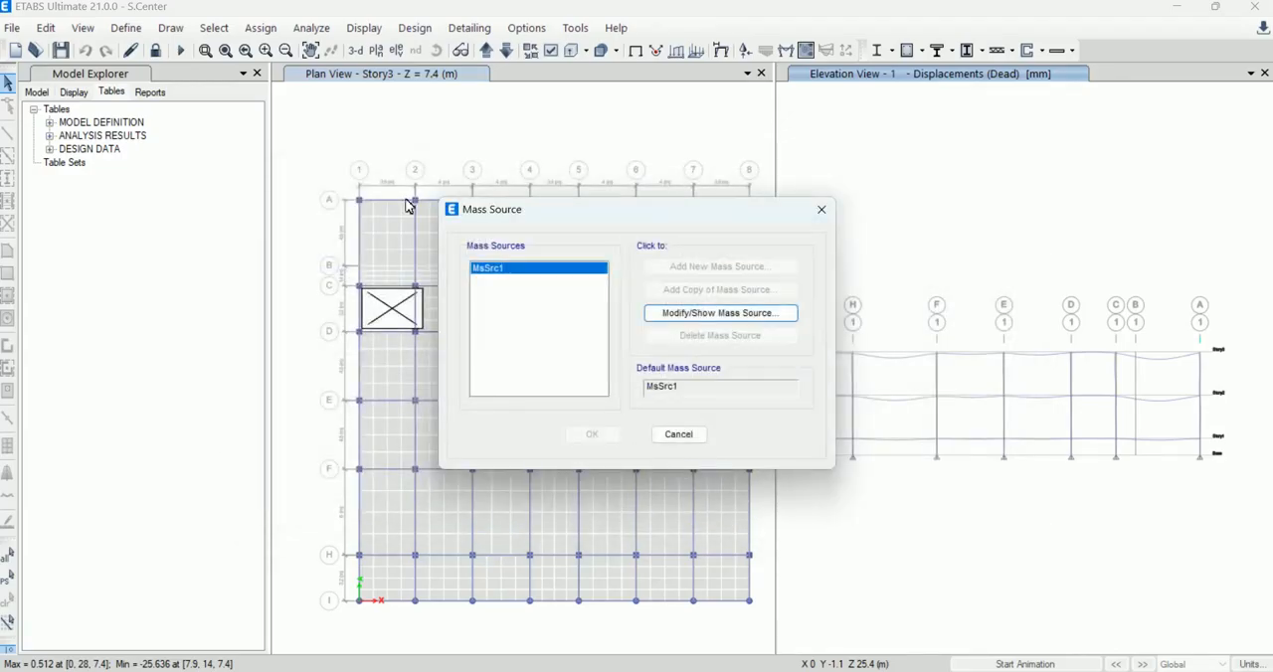
pyautogui.click(672, 438)
pyautogui.click(302, 29)
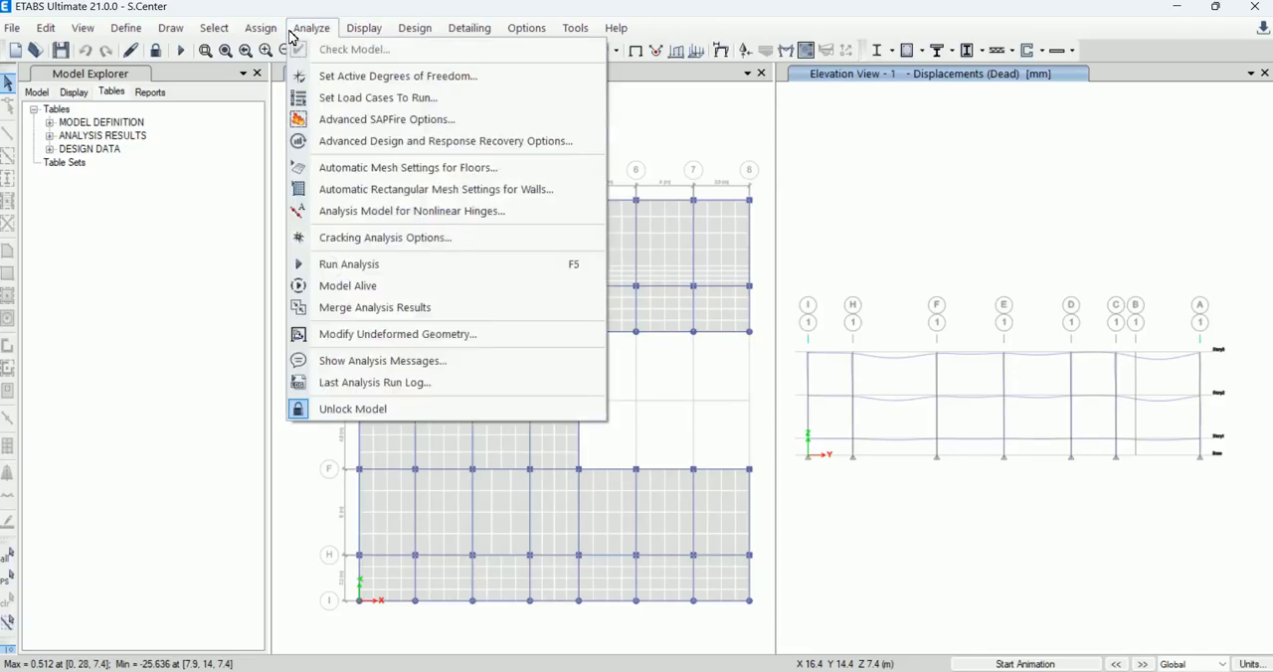
pyautogui.moveTo(413, 37)
pyautogui.moveTo(460, 37)
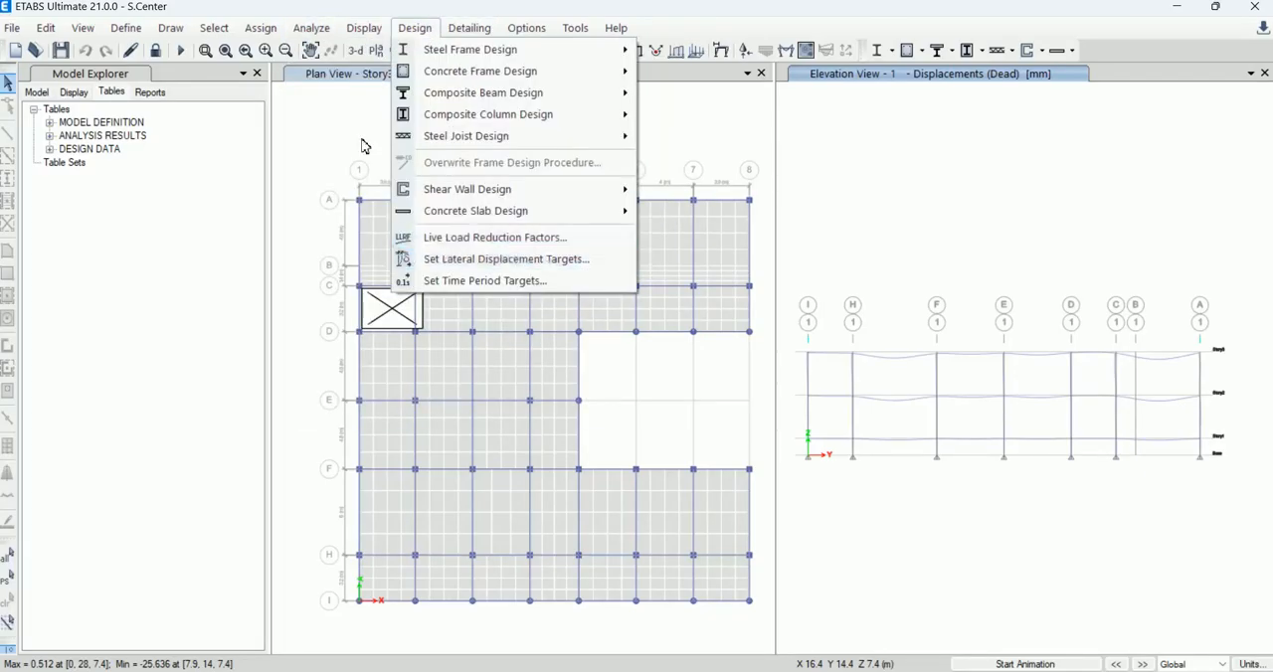
pyautogui.moveTo(368, 36)
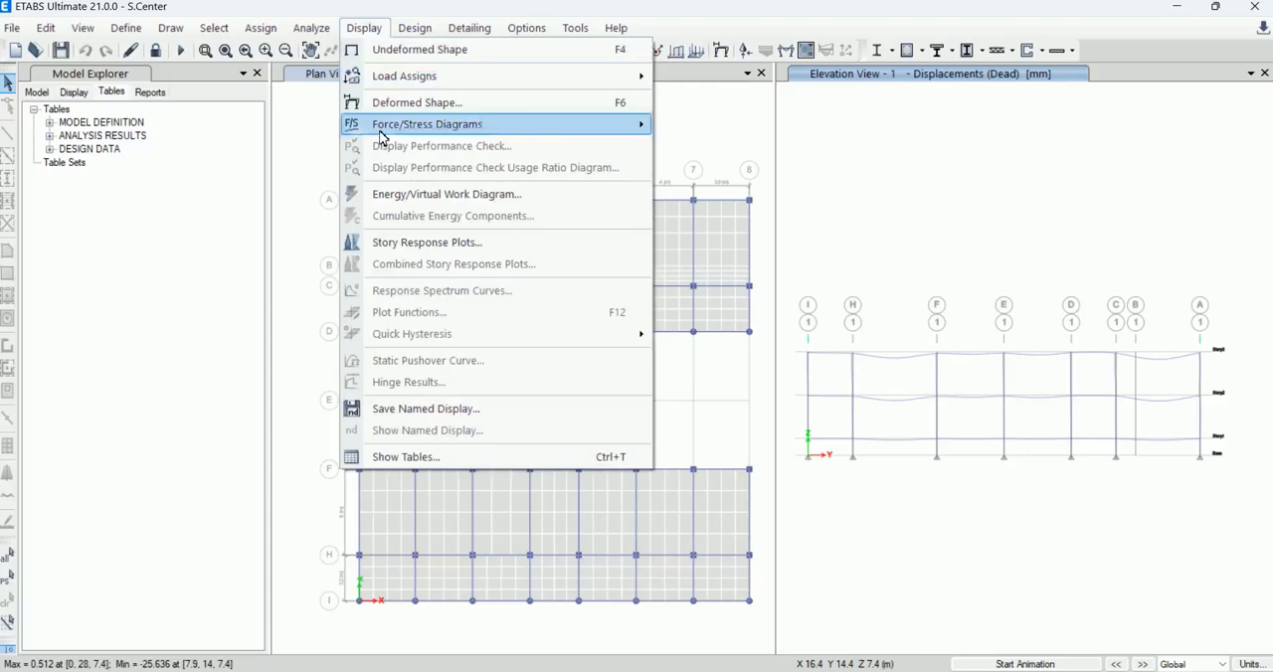
pyautogui.click(401, 457)
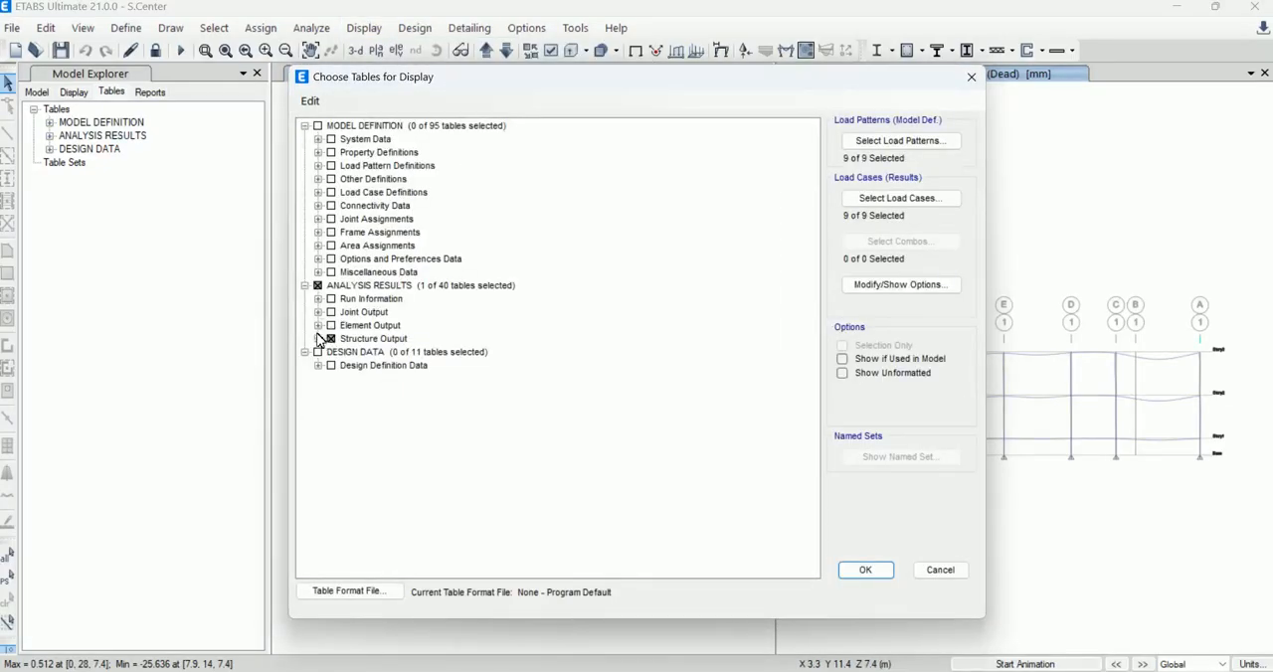
pyautogui.click(319, 339)
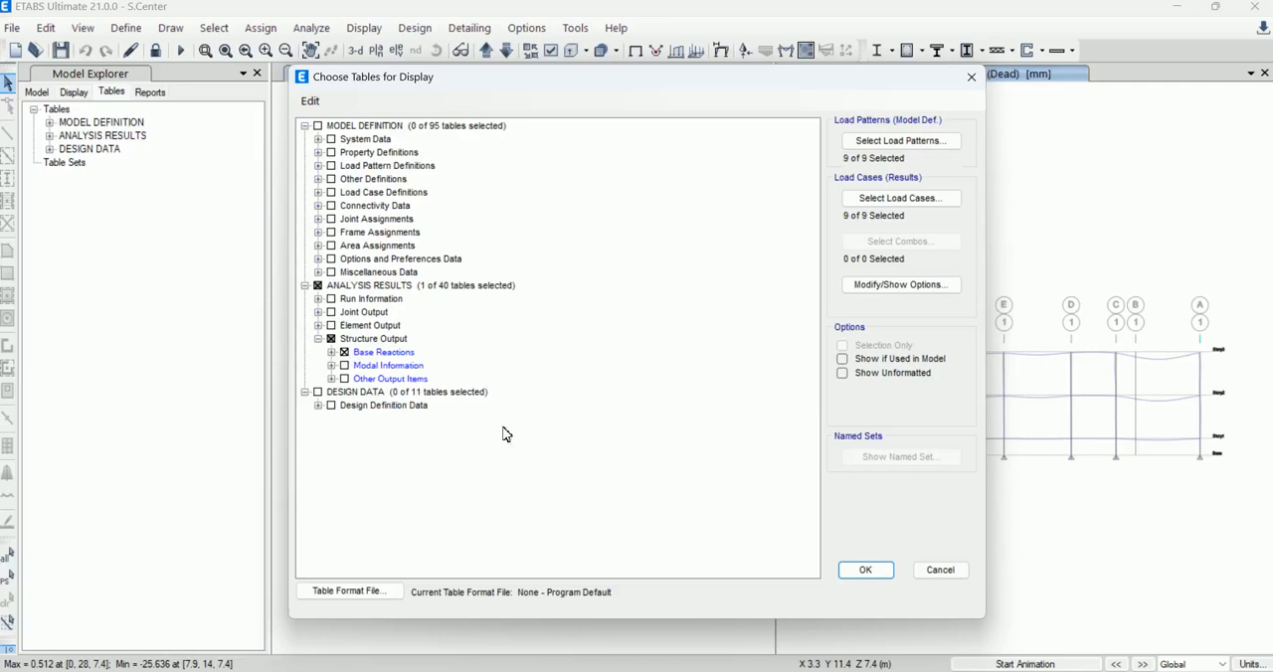
pyautogui.click(866, 572)
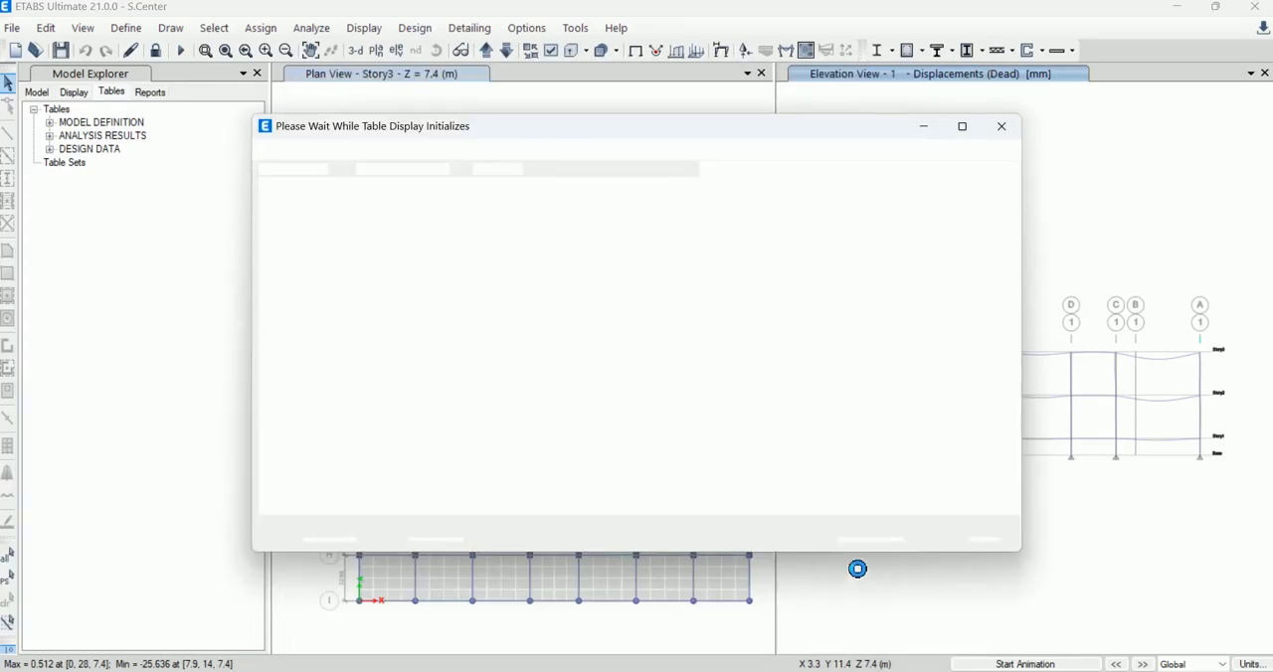
# Step: Examine the EQx and EQy base reactions, comparing FX of EQx and FY of EQy with the static Ex and Ey values
pyautogui.scroll(-2, 512, 421)
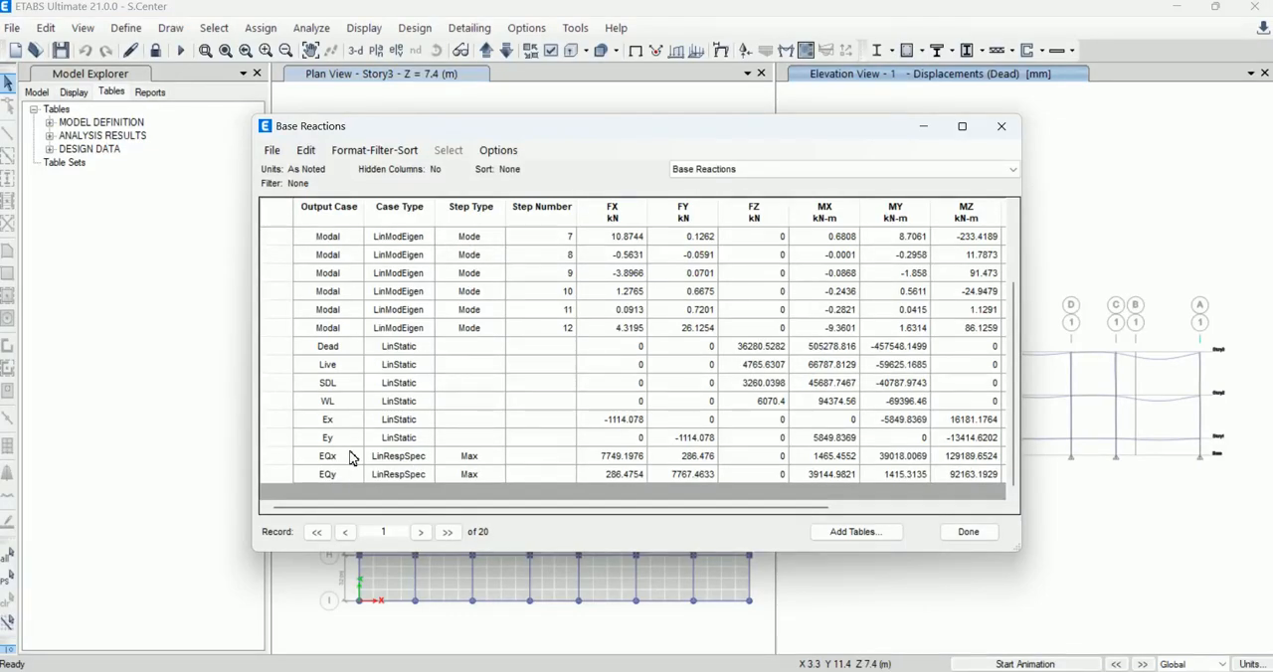
pyautogui.moveTo(327, 457); pyautogui.dragTo(333, 472)
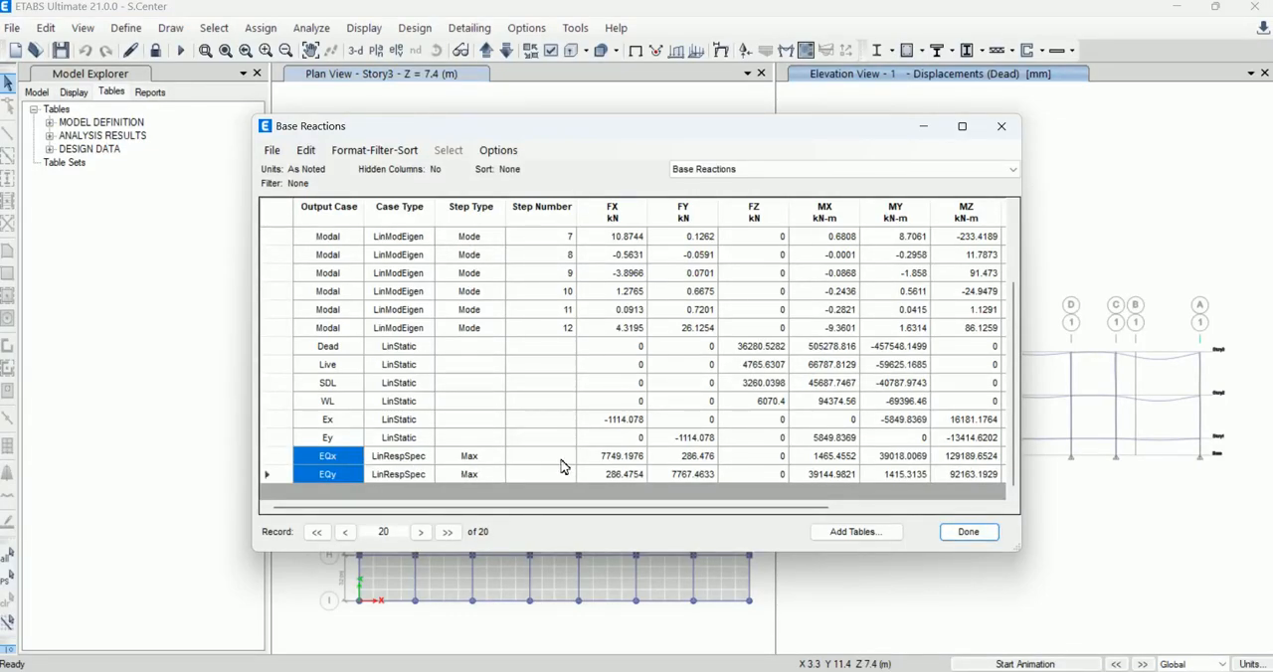
pyautogui.click(623, 457)
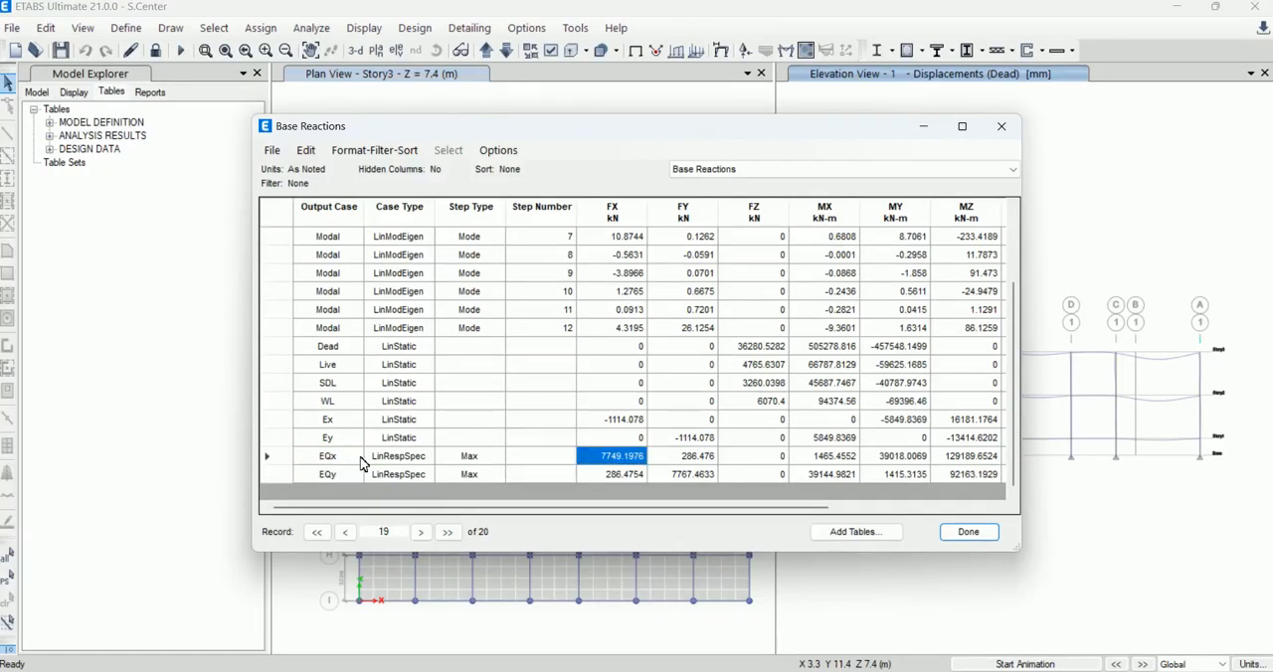
pyautogui.click(700, 476)
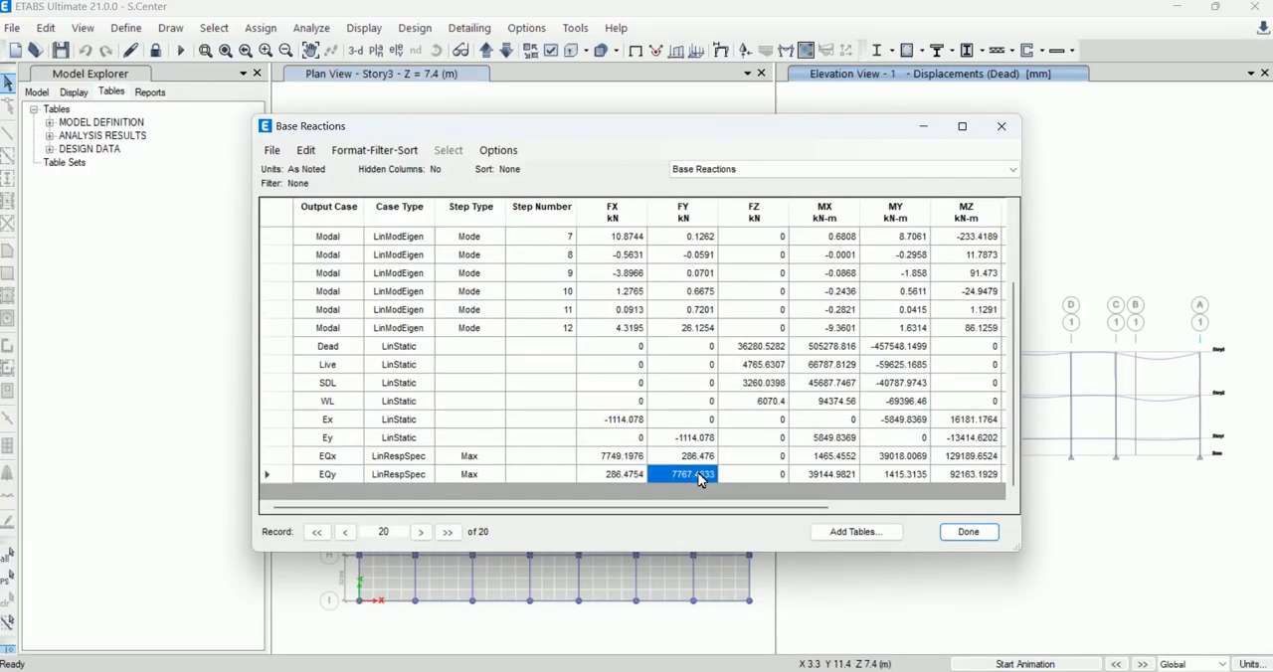
pyautogui.click(621, 460)
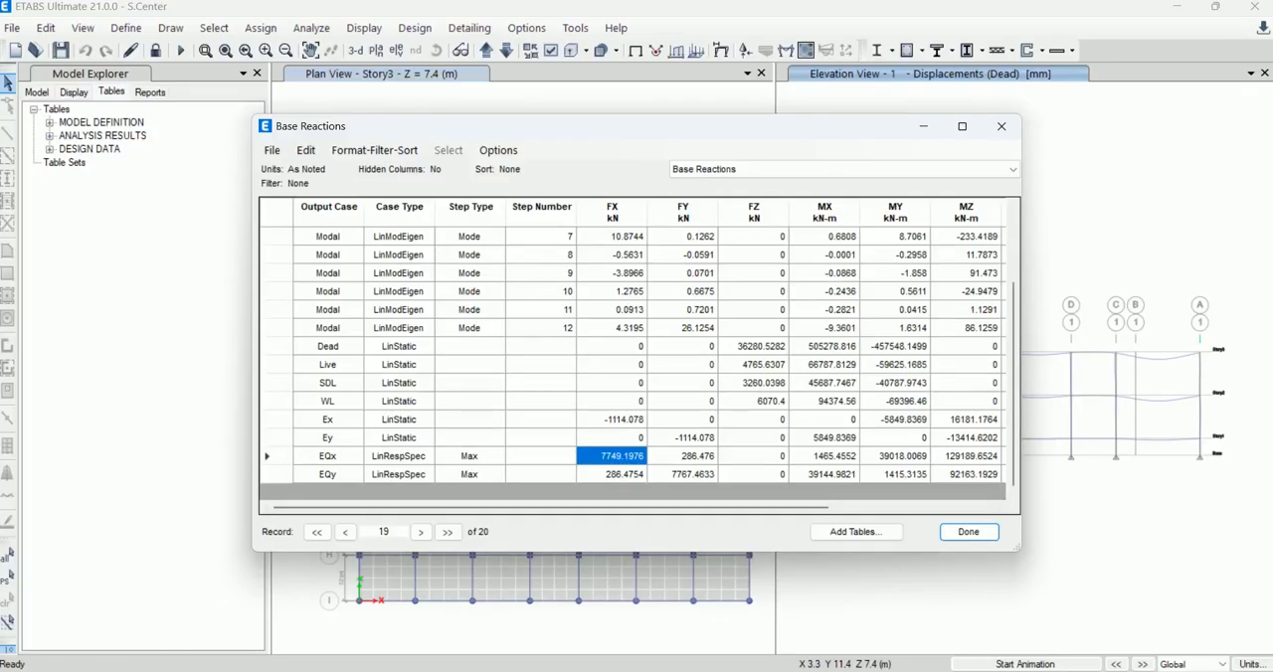
# Step: Switch to Calculator and divide the EQx base shear of 7749 by the static Ex base shear of 1114
pyautogui.click(1006, 183)
pyautogui.click(1048, 97)
pyautogui.click(863, 671)
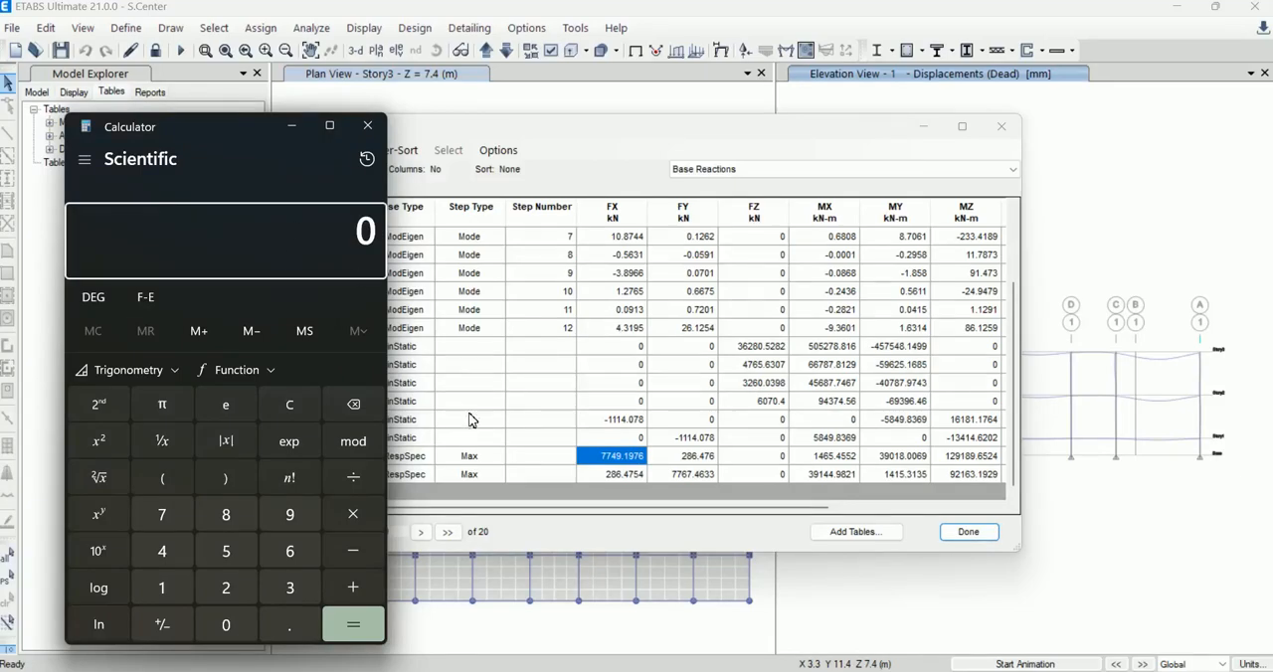
pyautogui.click(166, 518)
pyautogui.click(167, 519)
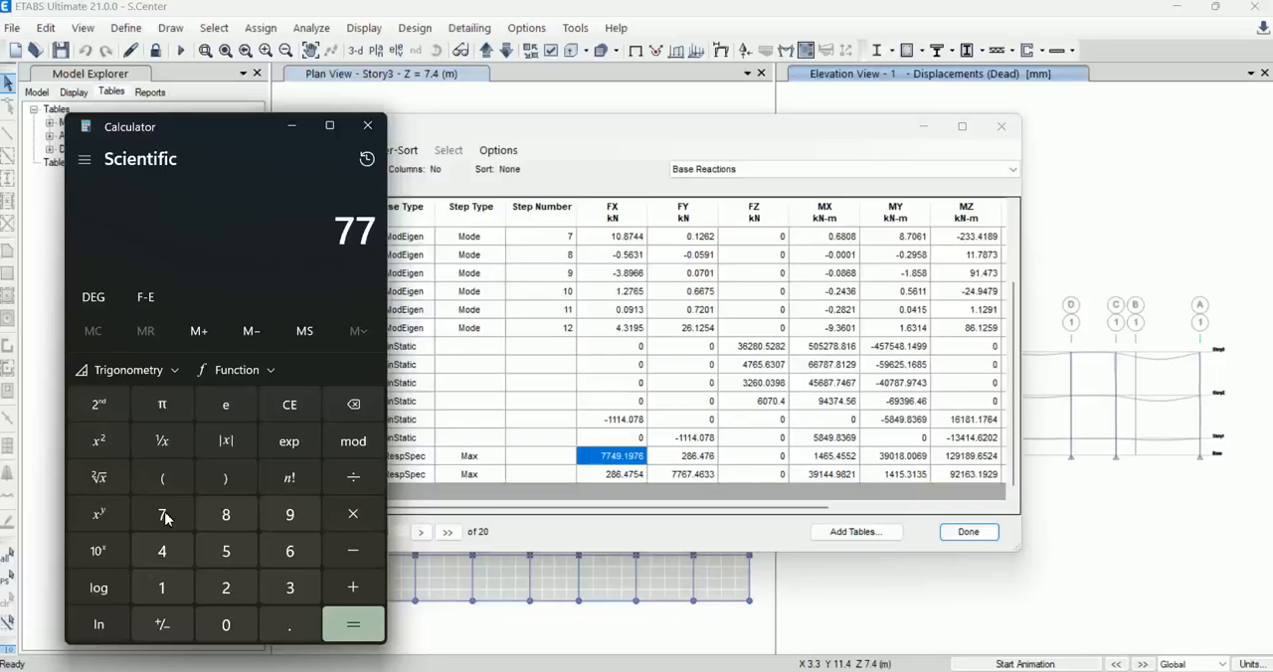
pyautogui.click(162, 550)
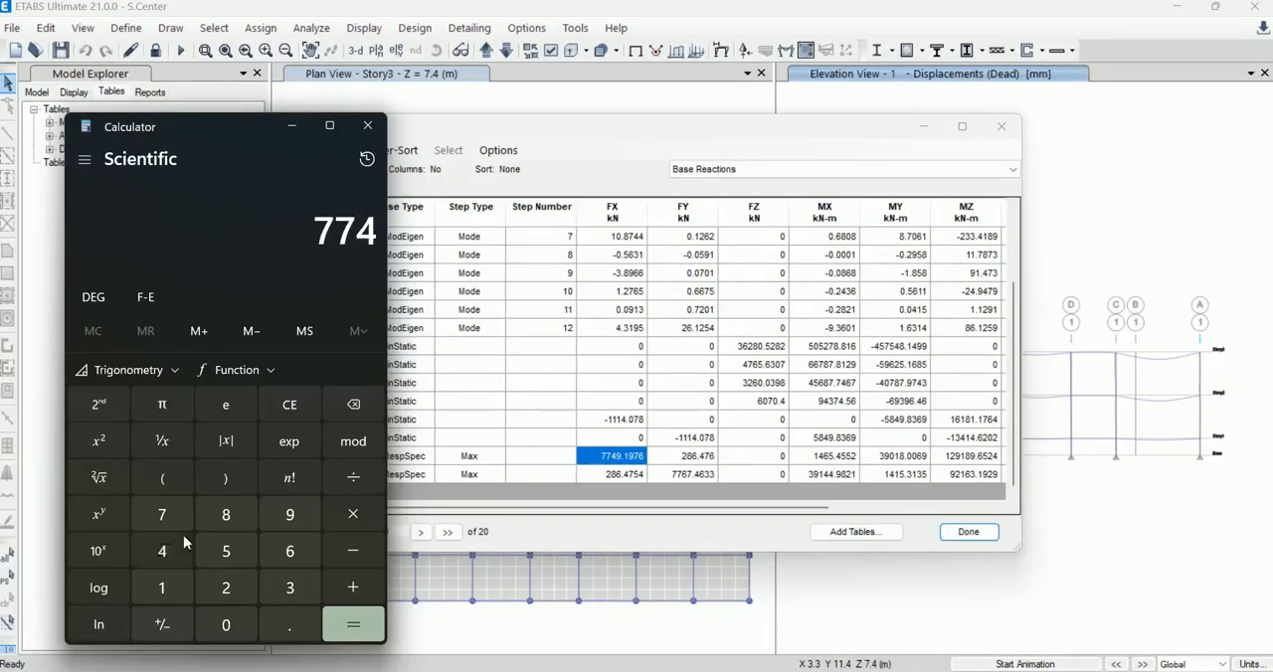
pyautogui.click(287, 516)
pyautogui.click(343, 476)
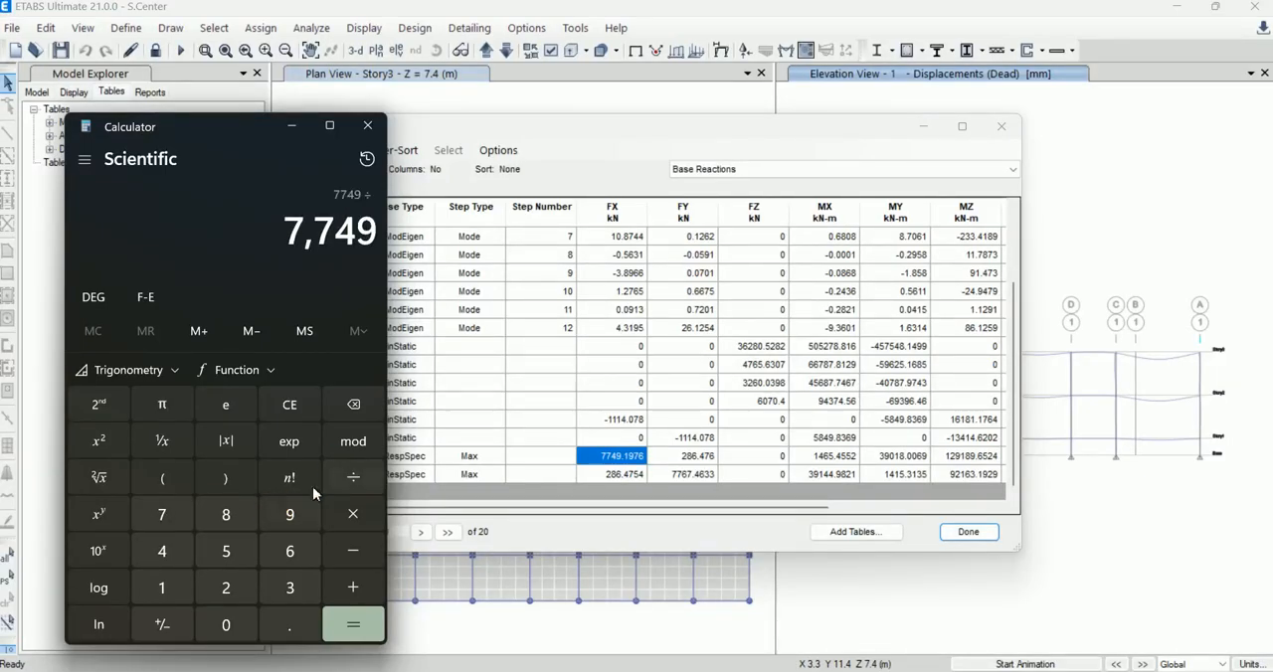
pyautogui.click(168, 582)
pyautogui.click(168, 582)
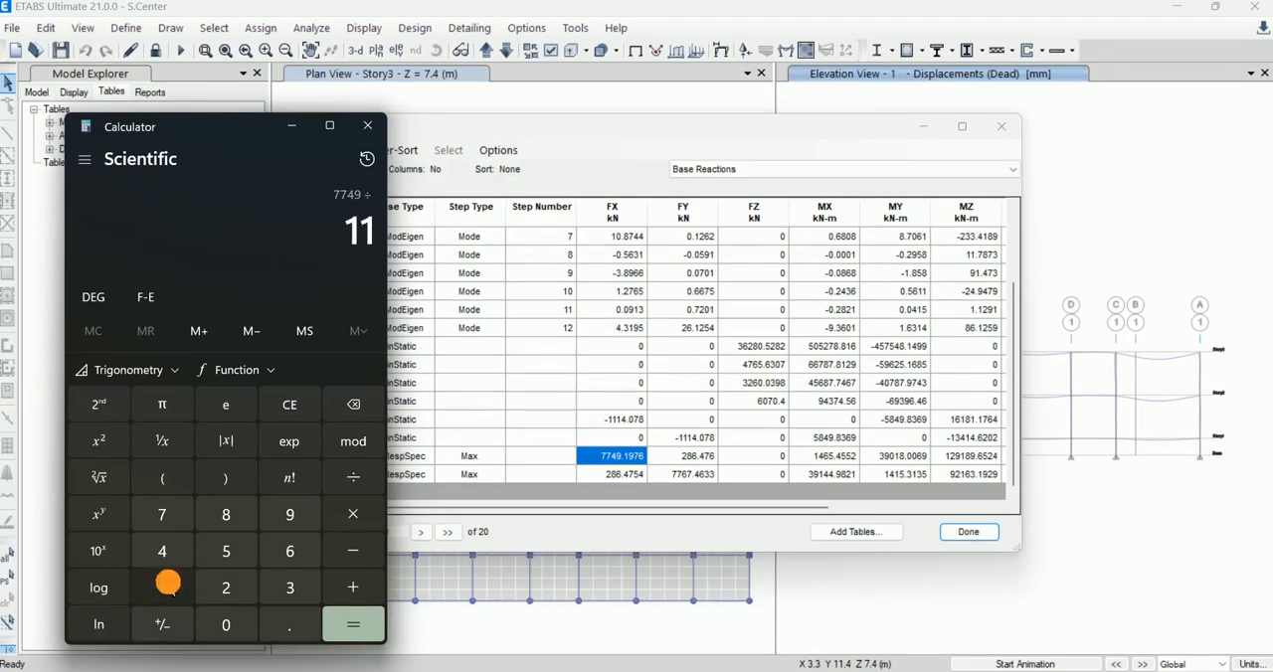
pyautogui.click(165, 586)
pyautogui.click(162, 550)
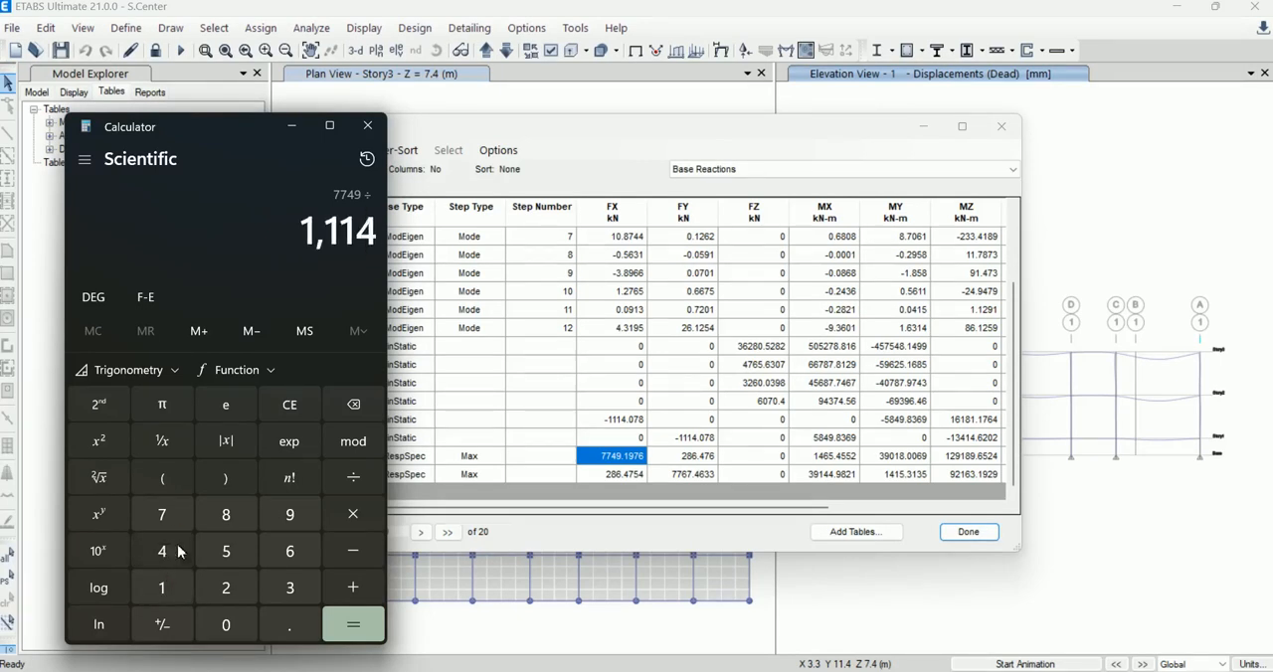
pyautogui.click(365, 629)
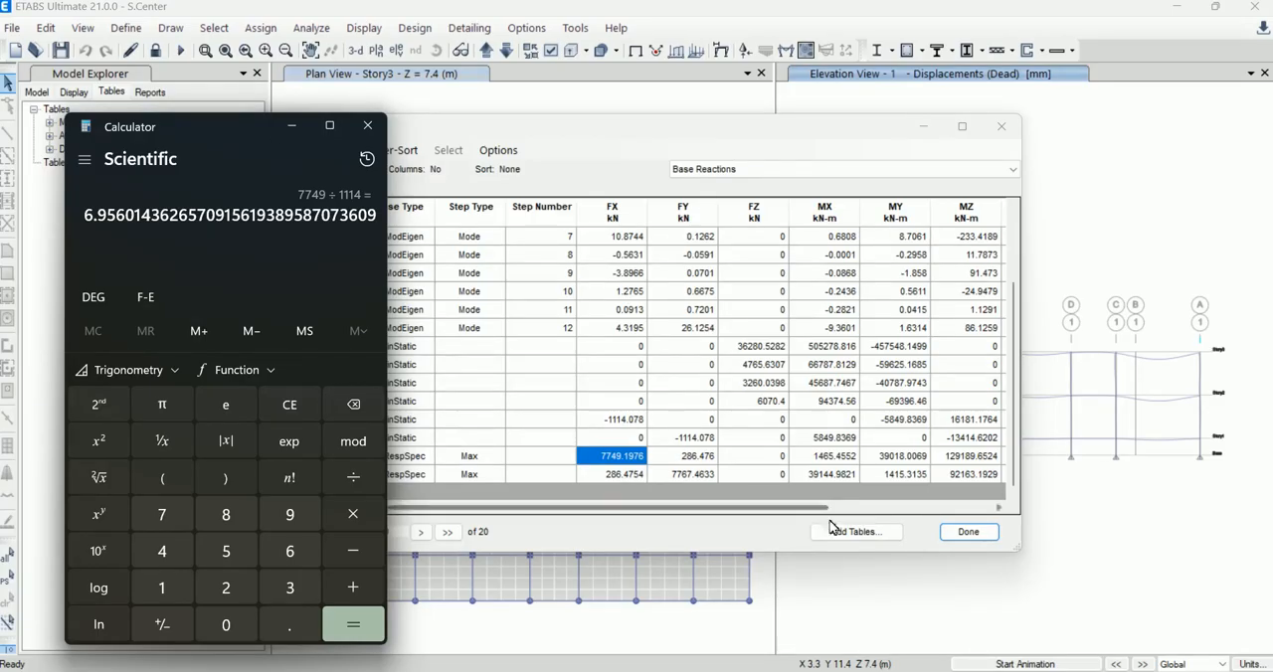
# Step: Return to ETABS, close the Base Reactions table and unlock the model, accepting the deletion of analysis results
pyautogui.click(962, 534)
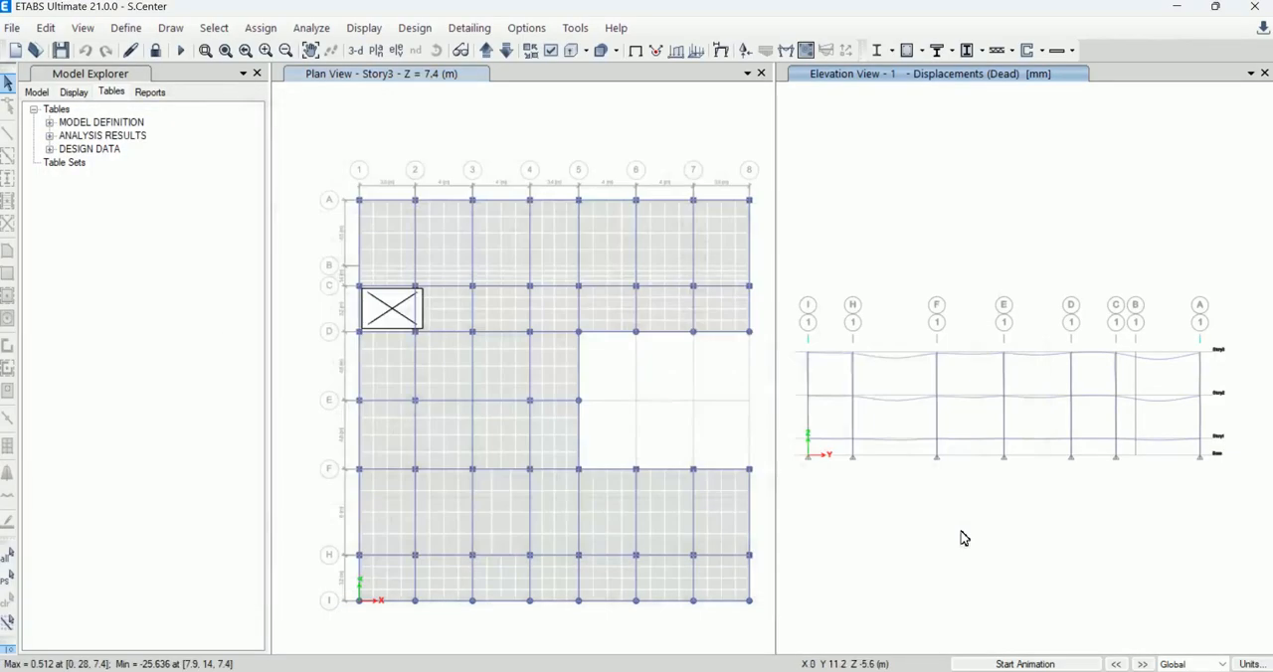
pyautogui.click(155, 50)
pyautogui.click(620, 416)
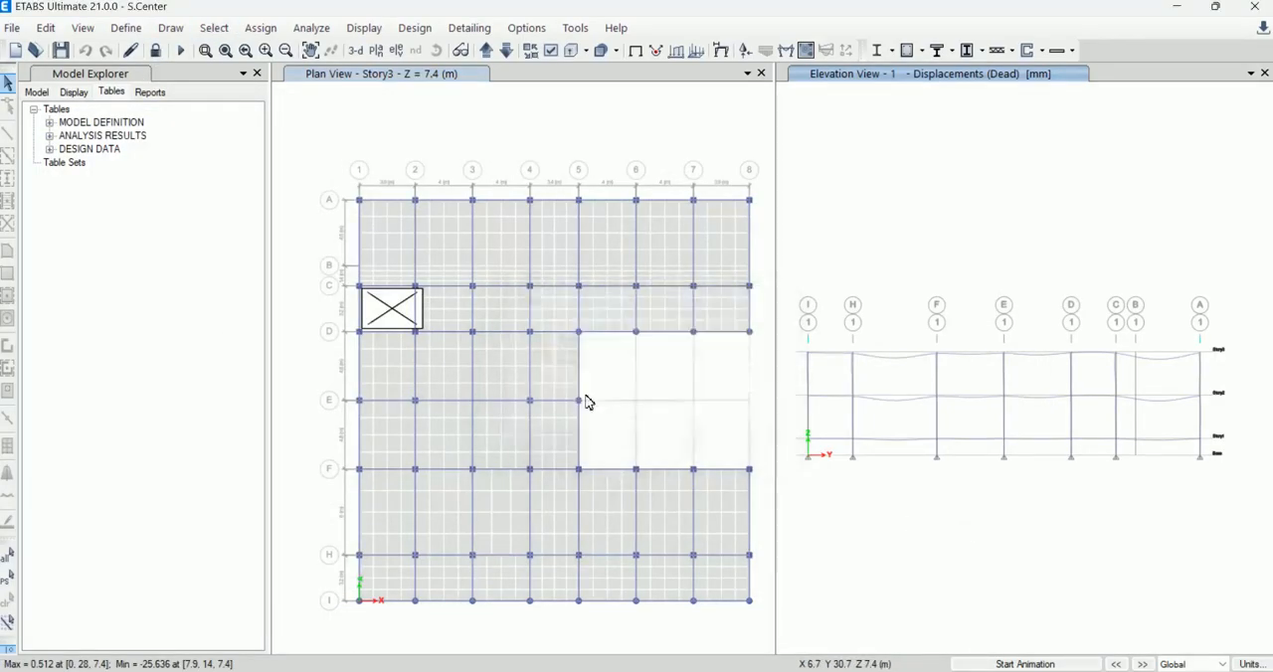
# Step: Edit the EQx response spectrum load case and set the scale factor of its U1 acceleration to 1463.68
pyautogui.click(171, 28)
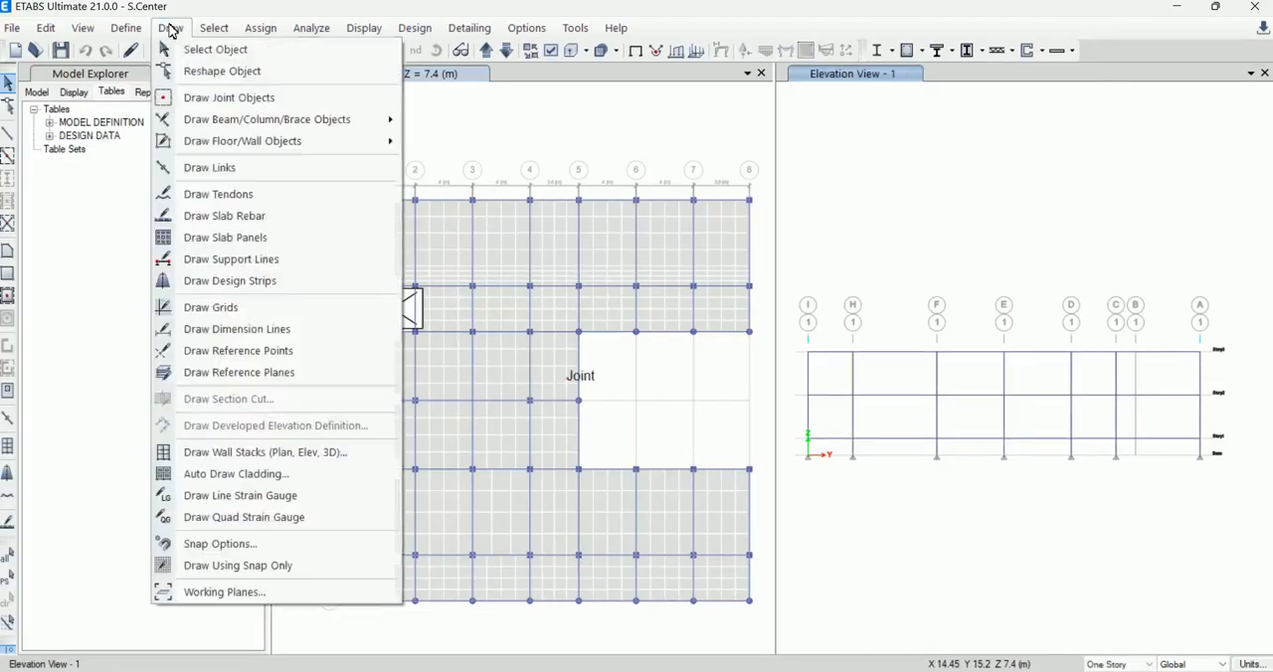
pyautogui.moveTo(127, 28)
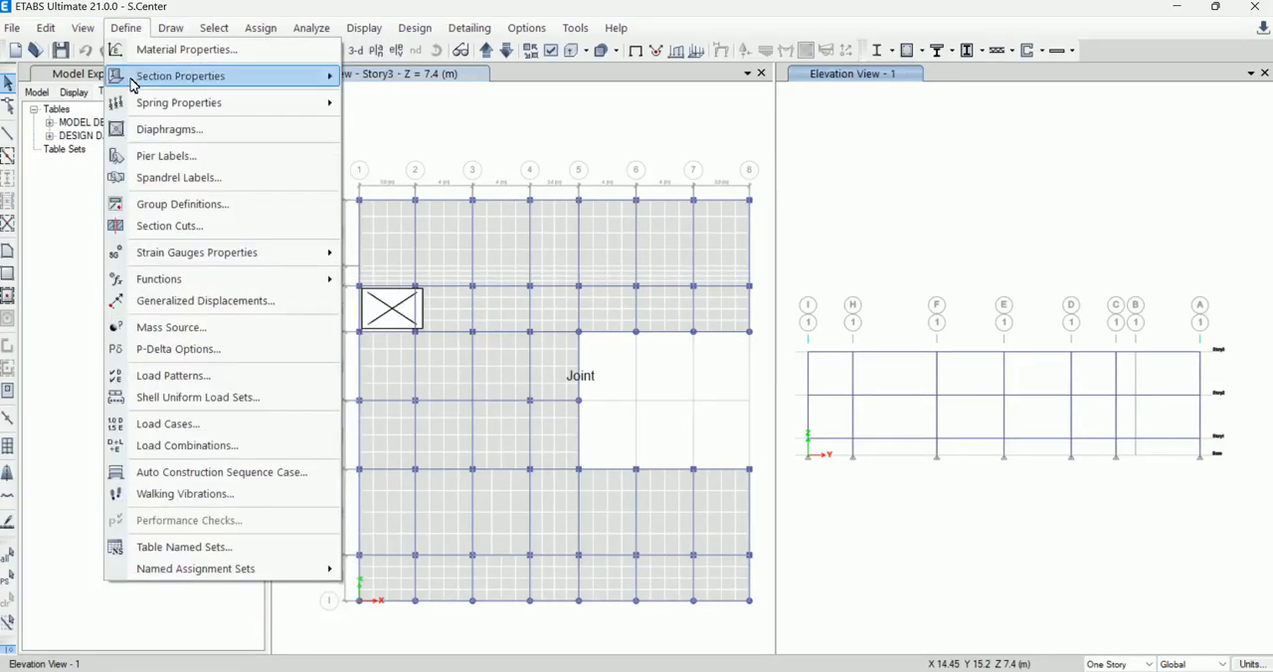
pyautogui.click(246, 425)
pyautogui.click(550, 411)
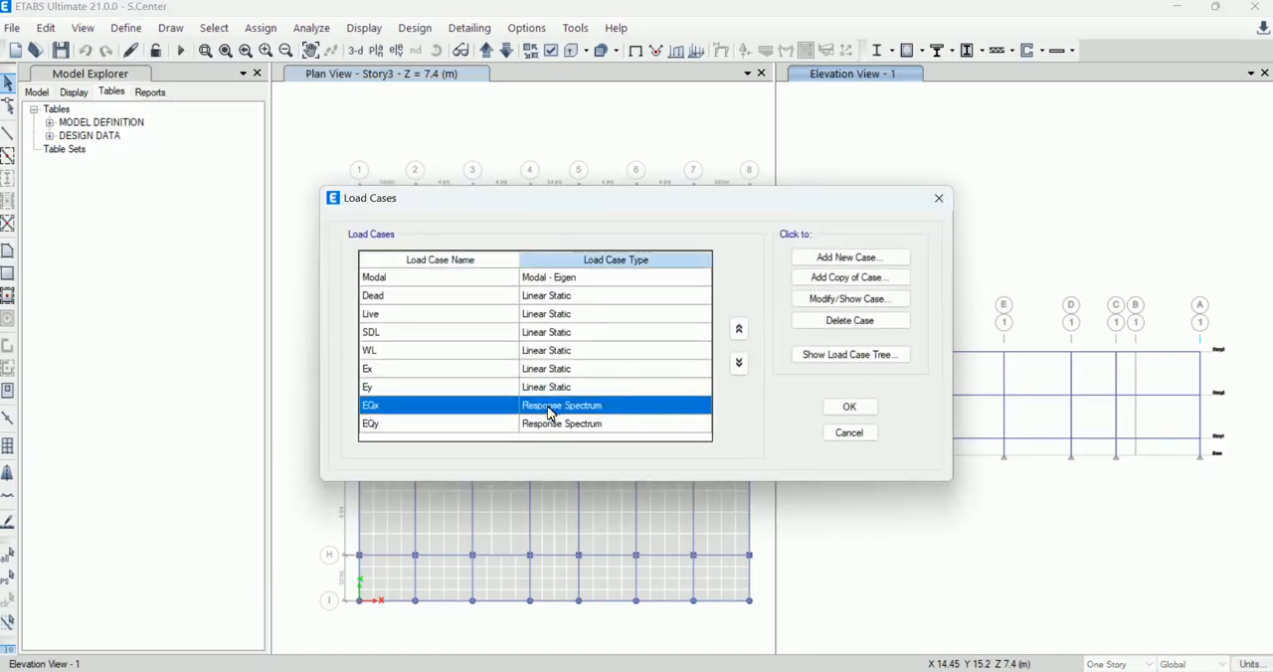
pyautogui.click(853, 299)
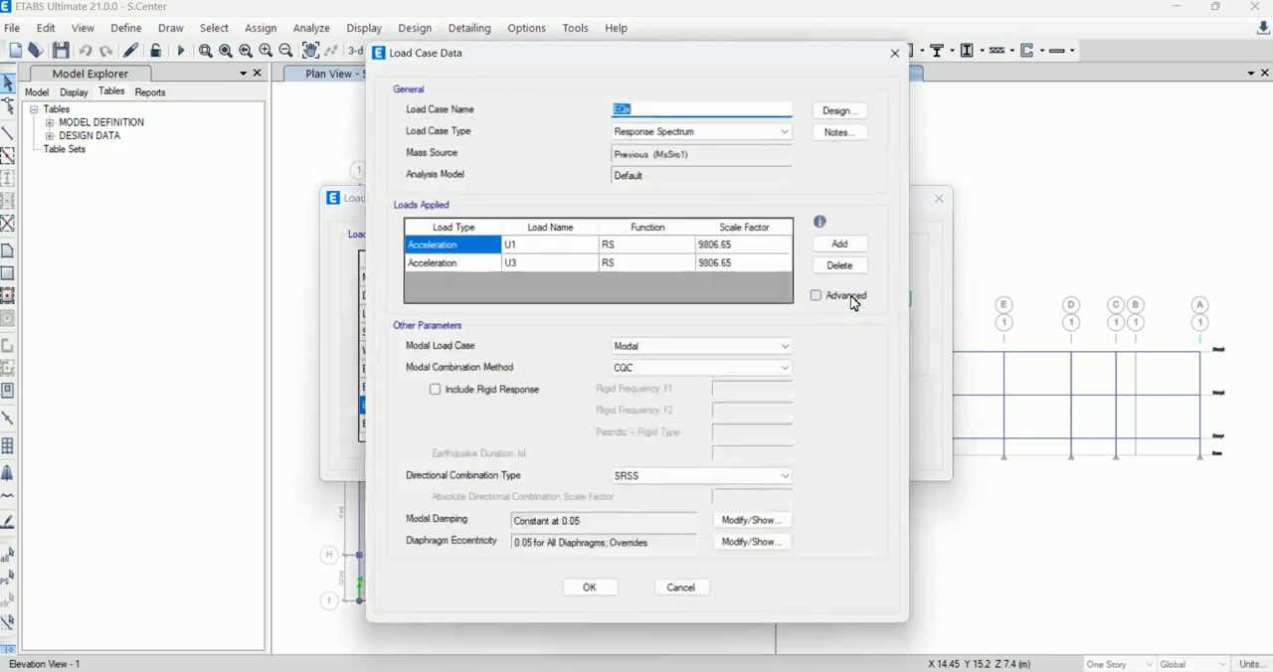
pyautogui.click(733, 246)
pyautogui.click(733, 247)
pyautogui.click(747, 245)
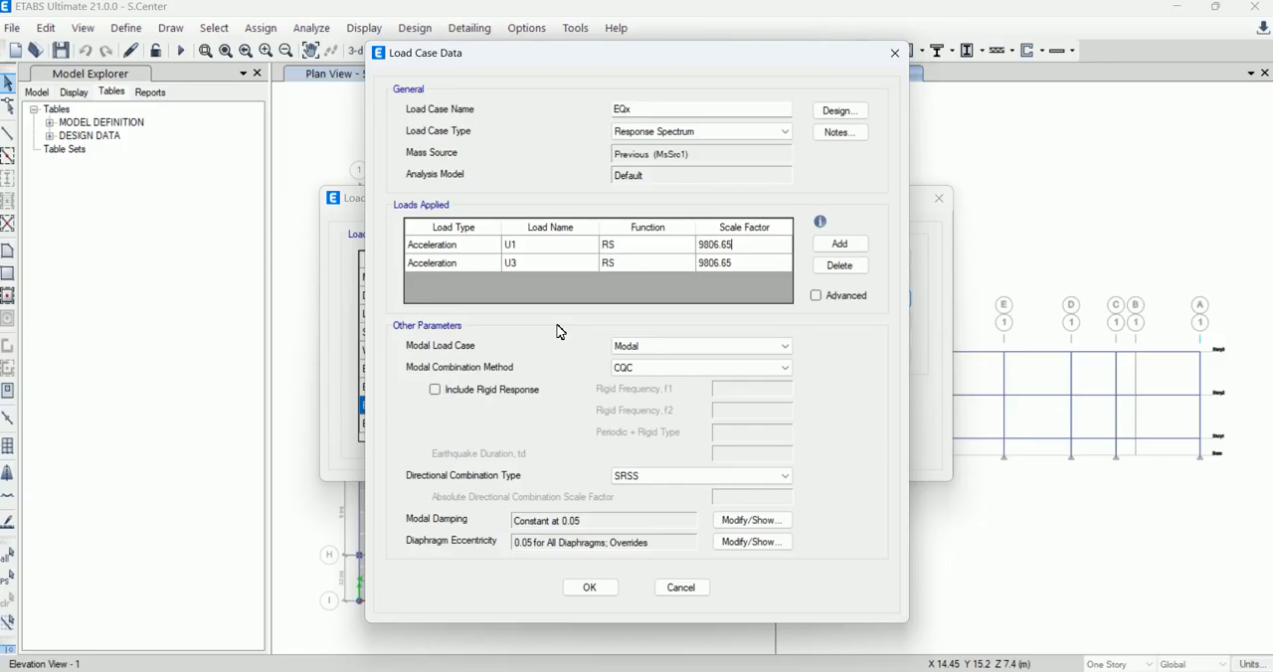
pyautogui.write('/6.7')
pyautogui.click(741, 267)
pyautogui.click(742, 249)
pyautogui.click(750, 265)
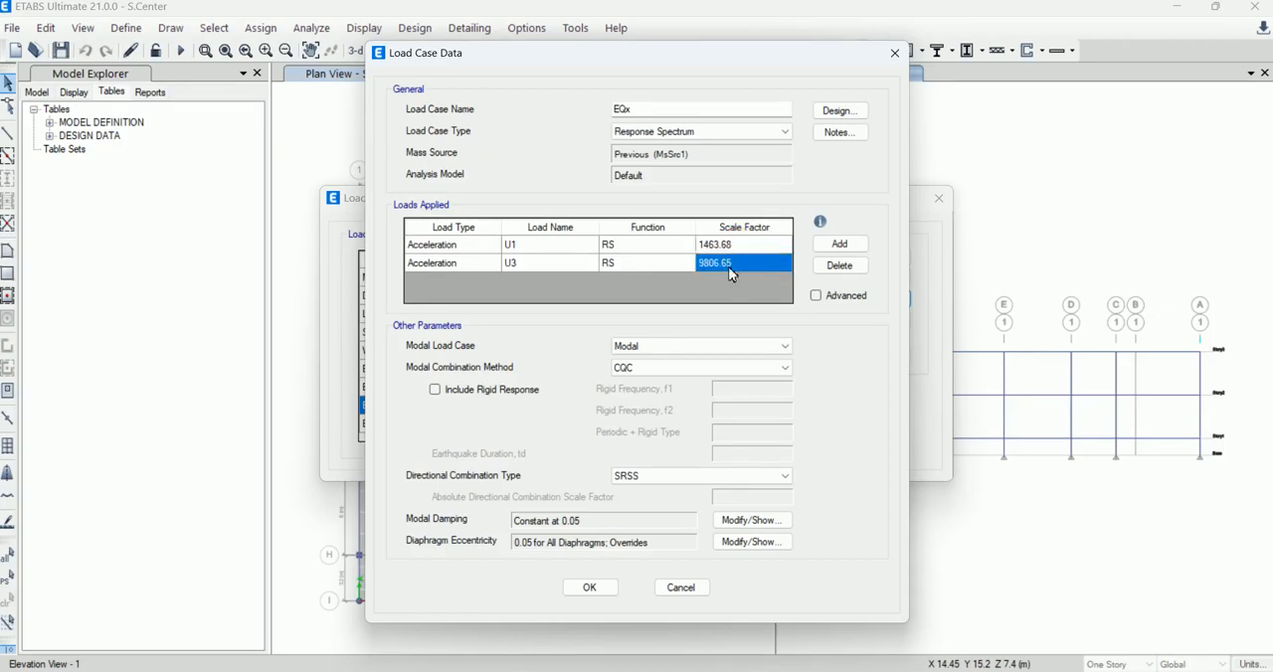
# Step: Reuse the U1 scale factor of 1463.68 for the U3 acceleration of EQx and accept the load case
pyautogui.click(734, 247)
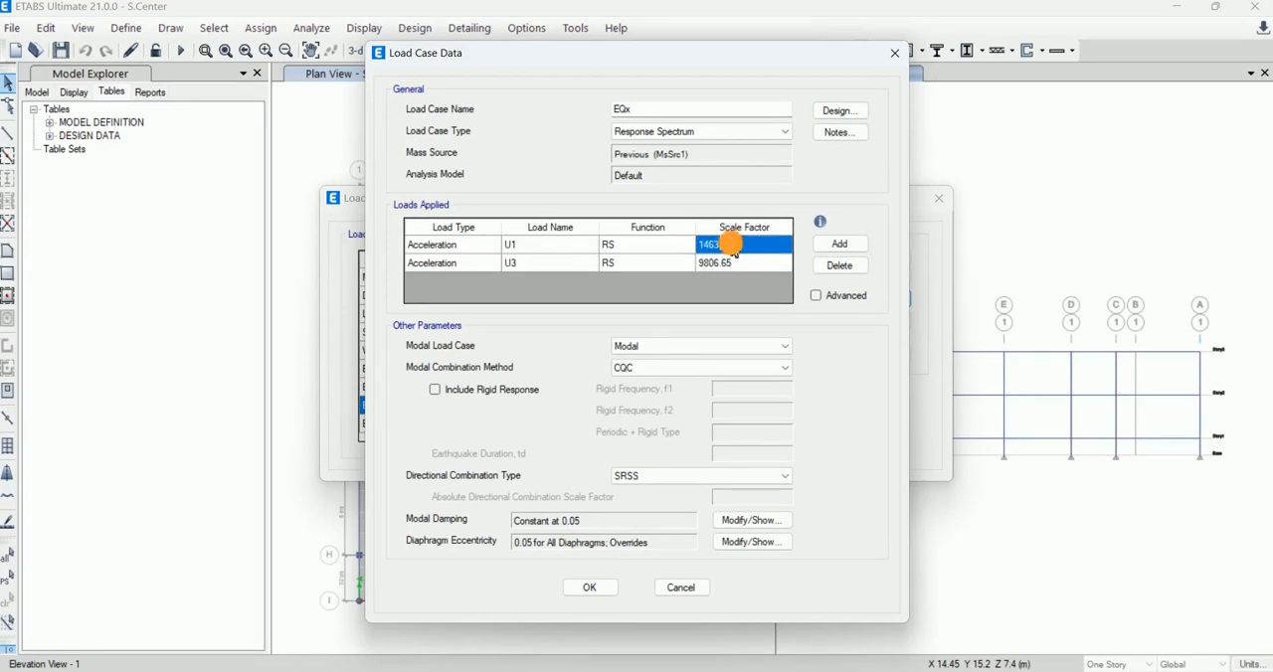
pyautogui.click(733, 246)
pyautogui.hotkey('ctrl', 'c')
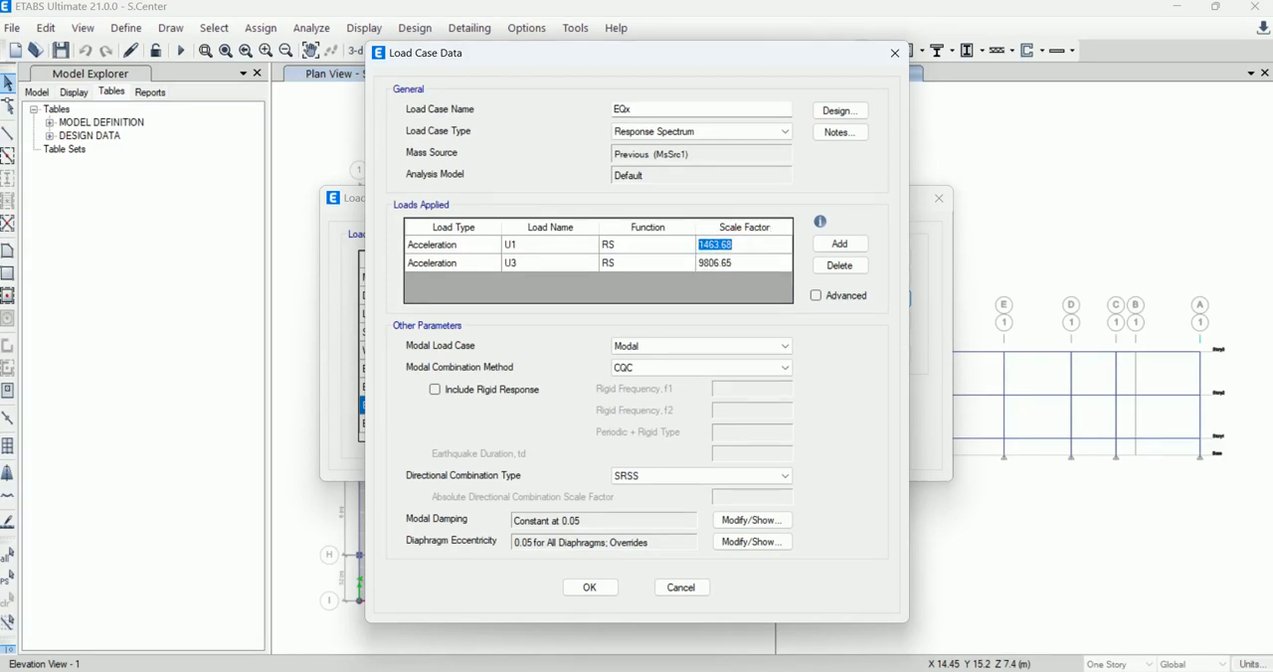
pyautogui.click(749, 264)
pyautogui.click(741, 263)
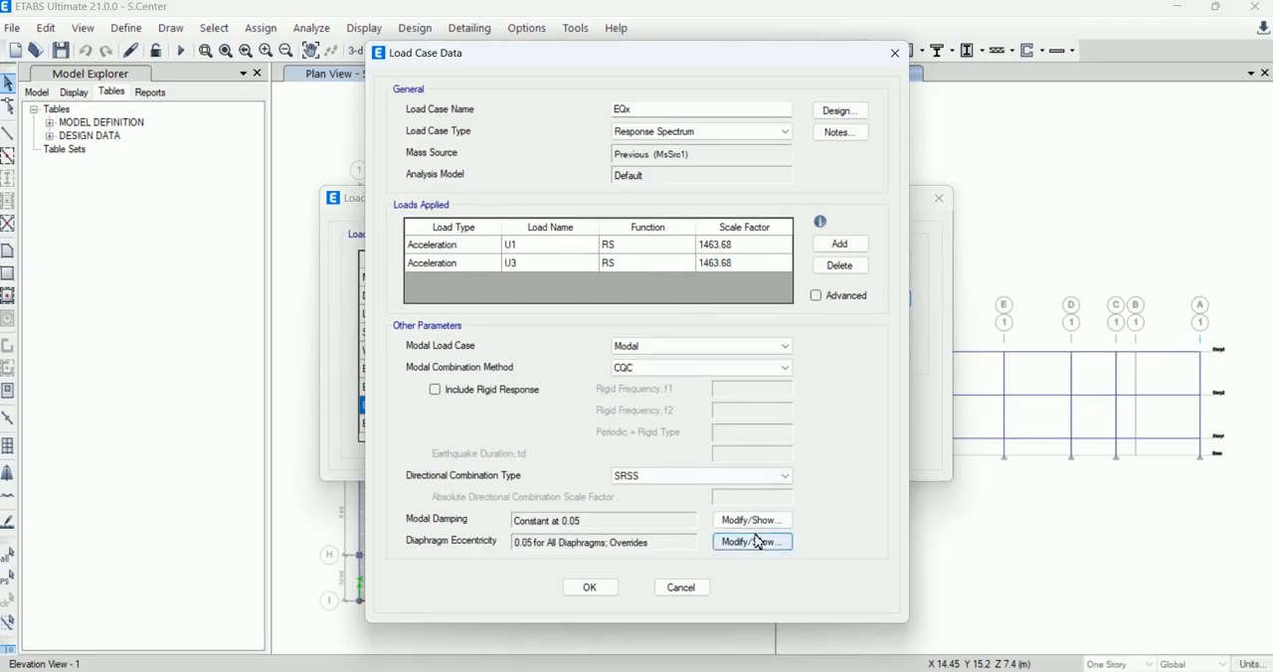
pyautogui.click(595, 589)
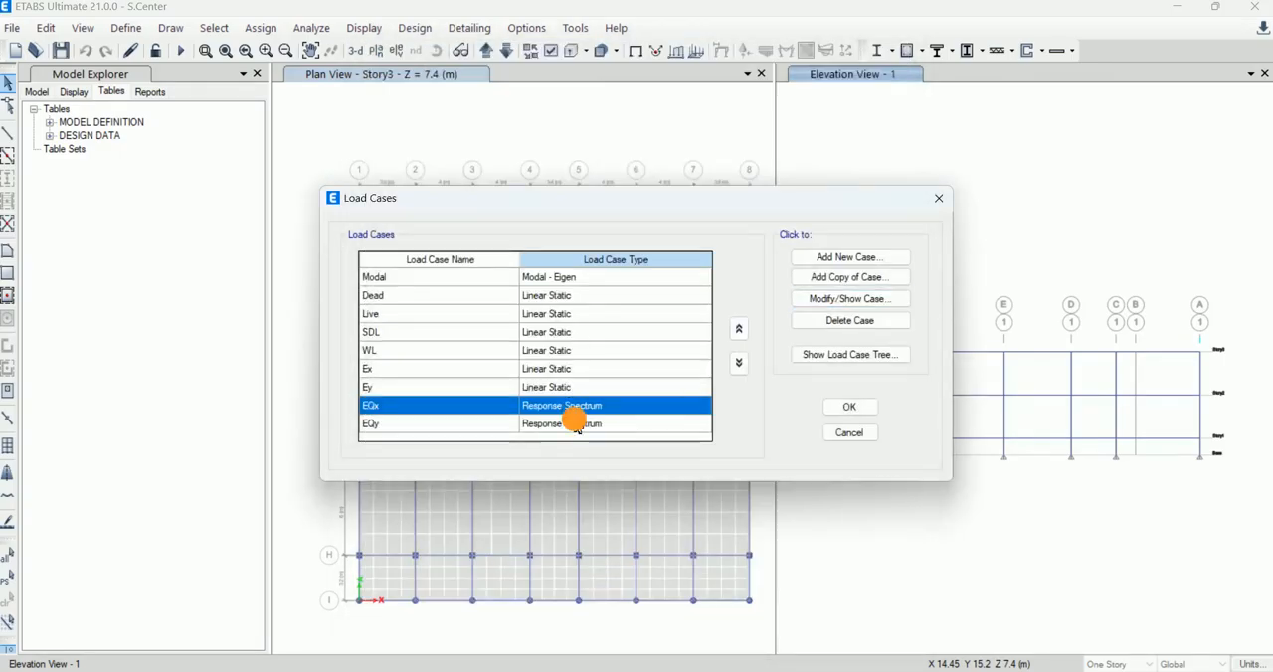
# Step: Edit the EQy response spectrum load case and set the scale factor of its U2 acceleration to 1463.68
pyautogui.click(577, 422)
pyautogui.doubleClick(577, 422)
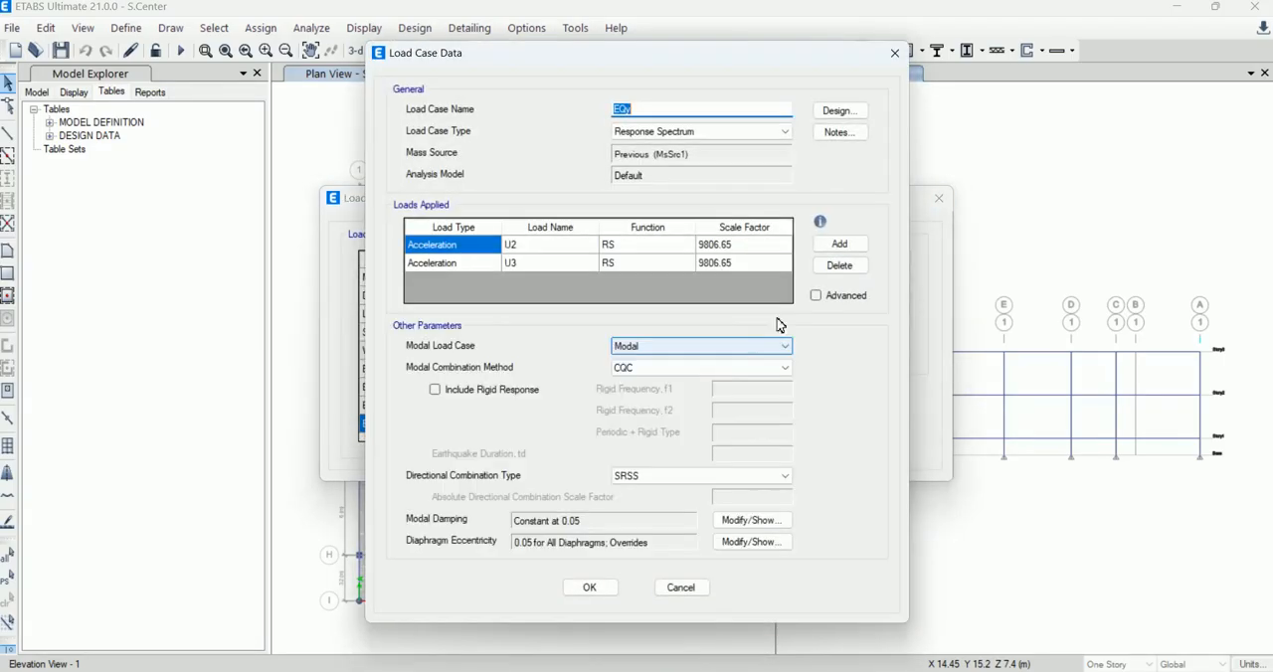
pyautogui.click(741, 244)
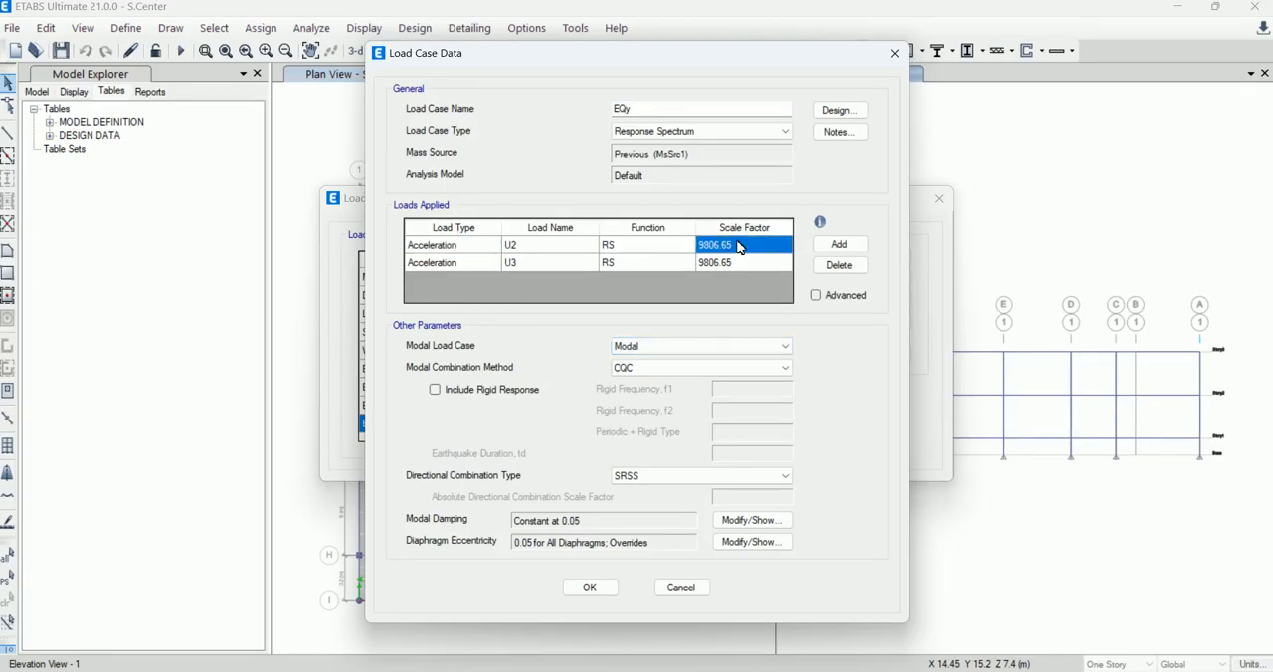
pyautogui.click(741, 245)
pyautogui.moveTo(741, 245); pyautogui.dragTo(647, 251)
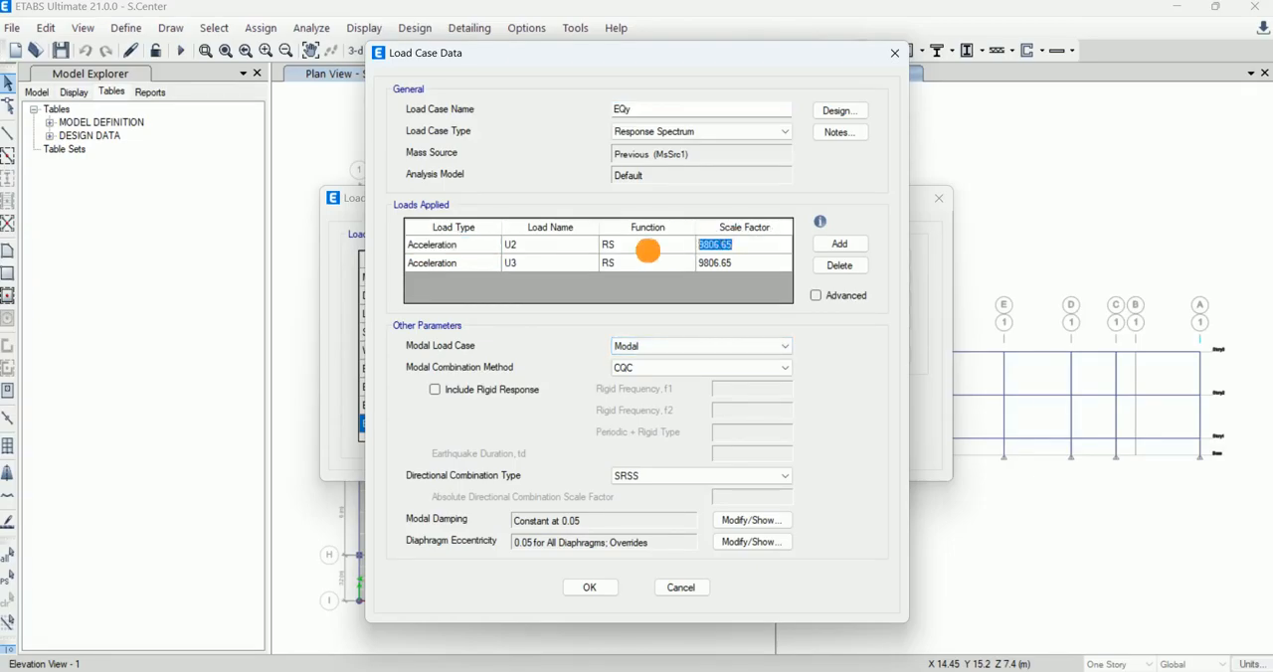
pyautogui.write('1463.68')
pyautogui.click(730, 261)
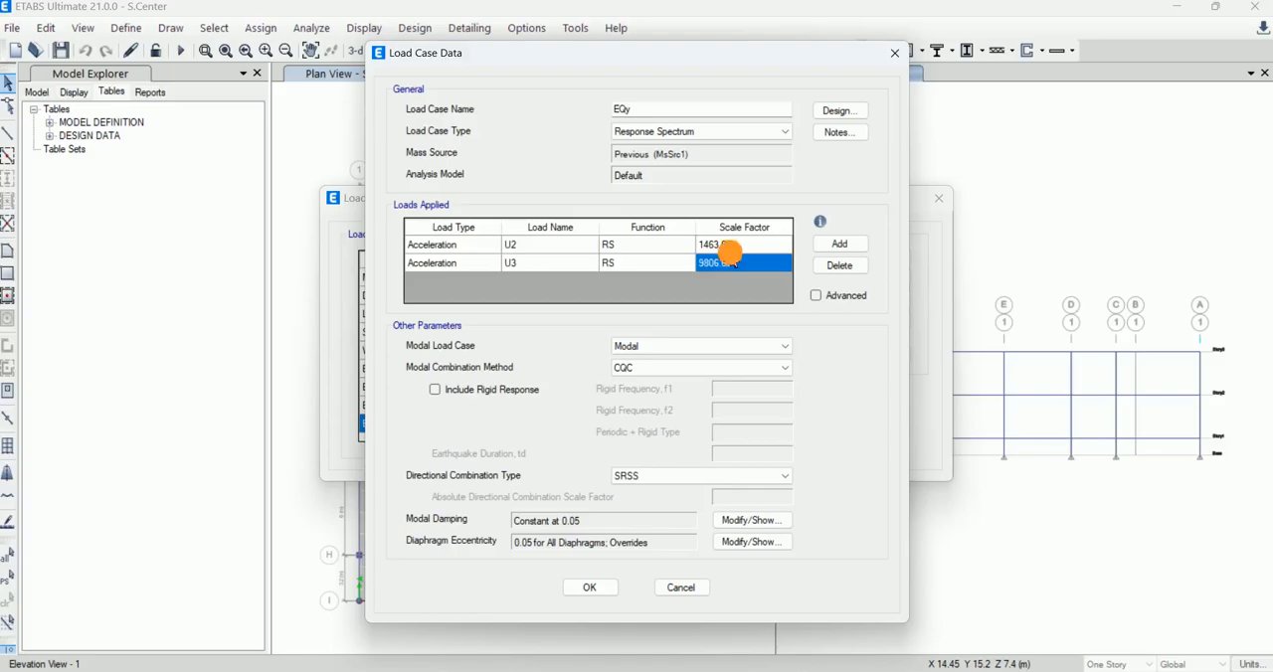
# Step: Reuse the scale factor of 1463.68 for the U3 acceleration of EQy and accept the load case changes
pyautogui.click(731, 255)
pyautogui.hotkey('ctrl', 'v')
pyautogui.click(590, 587)
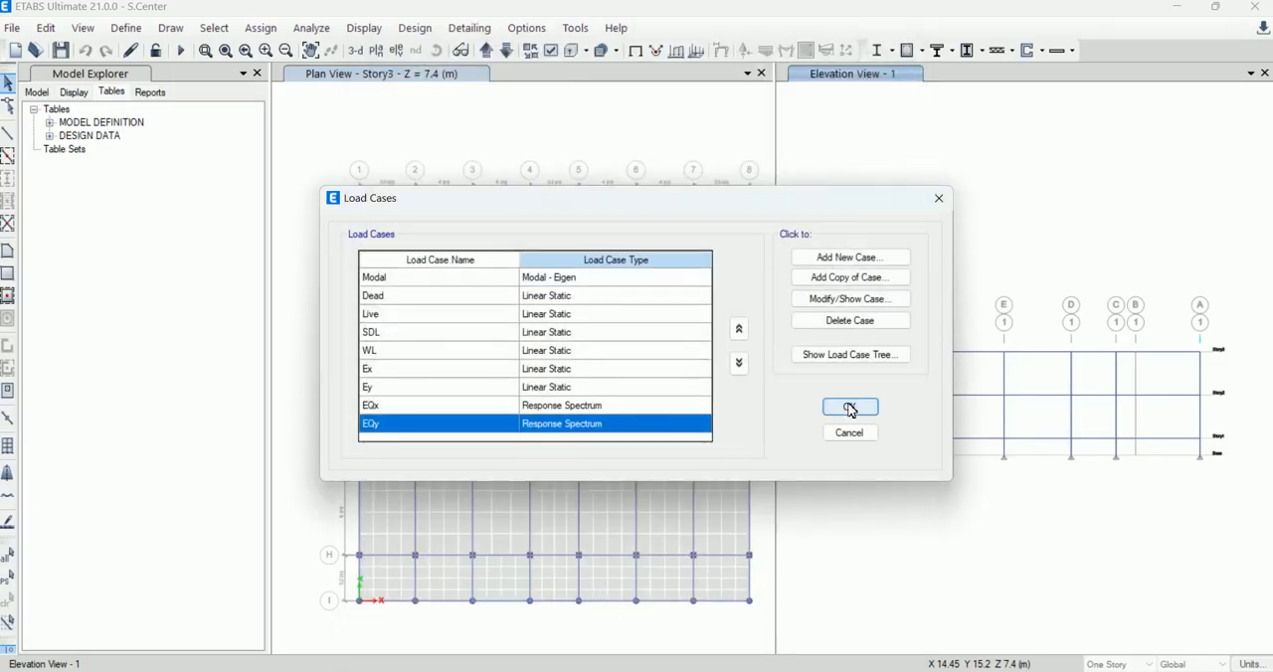
pyautogui.click(848, 408)
# Step: Rerun the analysis with the rescaled response spectrum cases, acknowledging the warning and dismissing the analysis messages
pyautogui.click(182, 51)
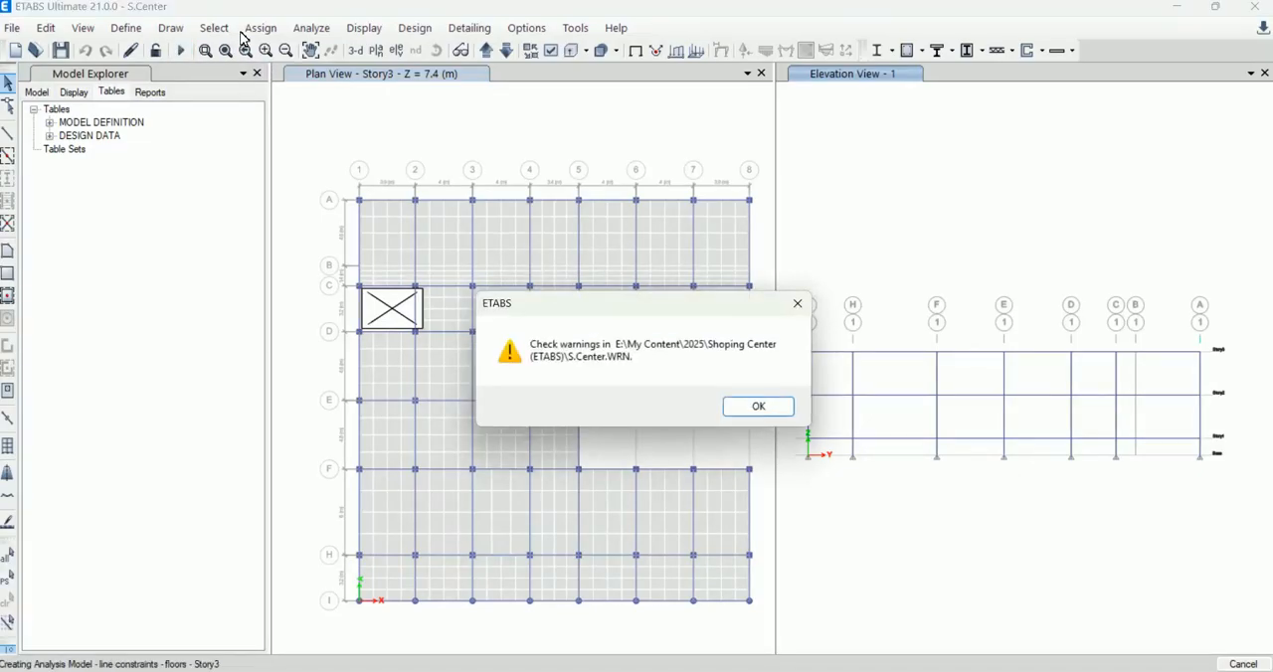
pyautogui.click(768, 410)
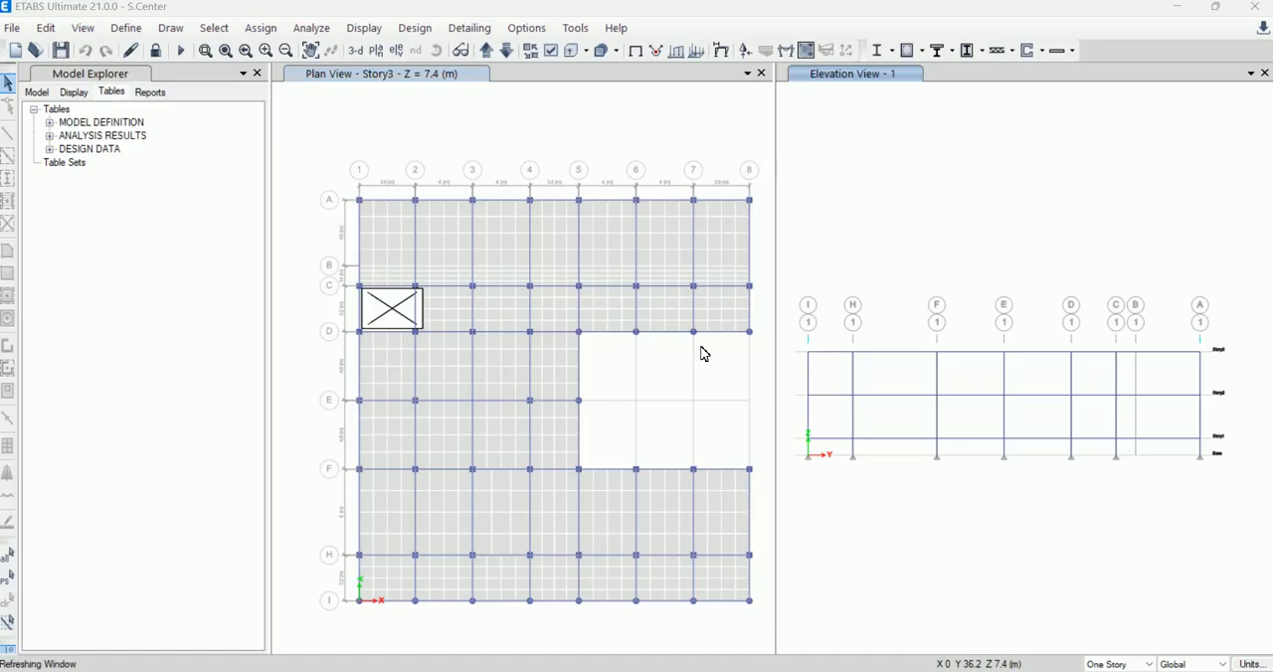
pyautogui.press('F5')
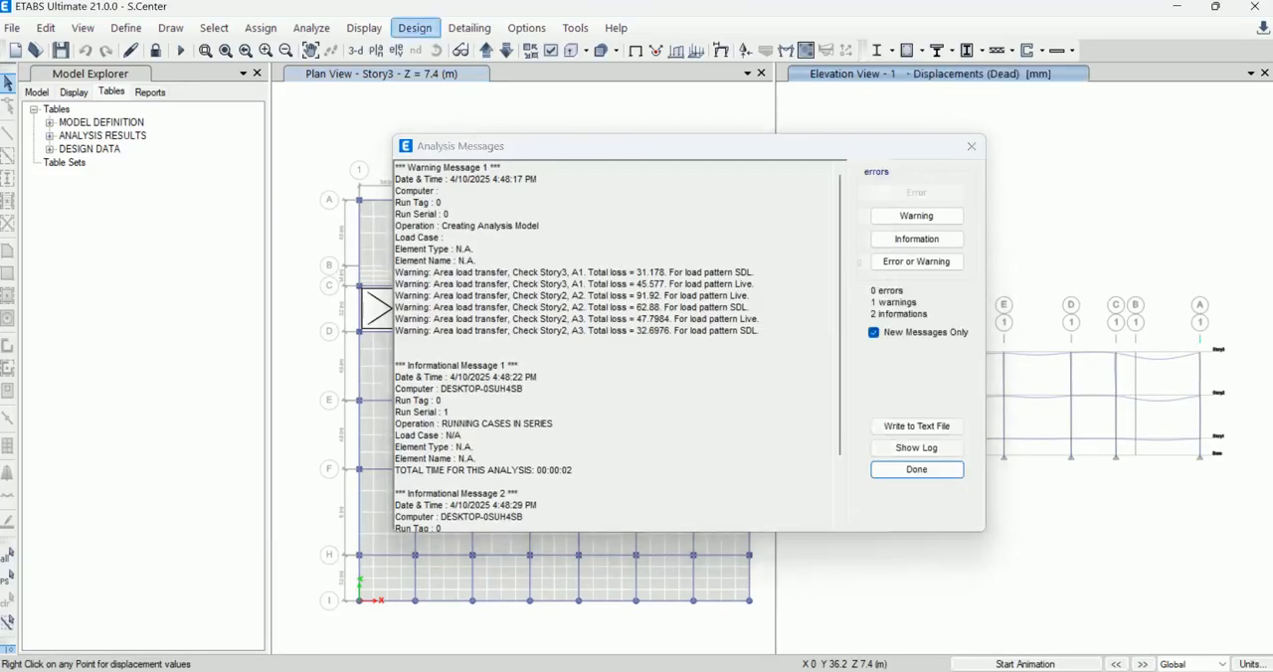
pyautogui.click(918, 475)
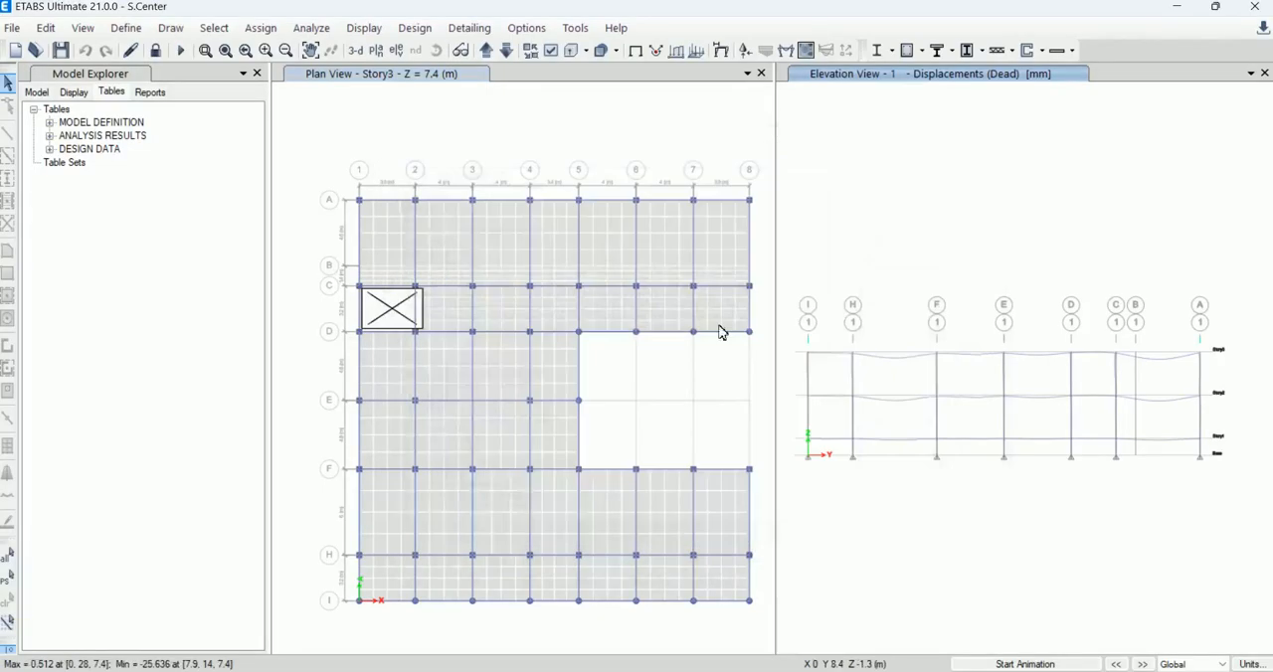
# Step: Display the Base Reactions table and compare the FX base shear of Ex with that of EQx
pyautogui.click(360, 28)
pyautogui.click(464, 457)
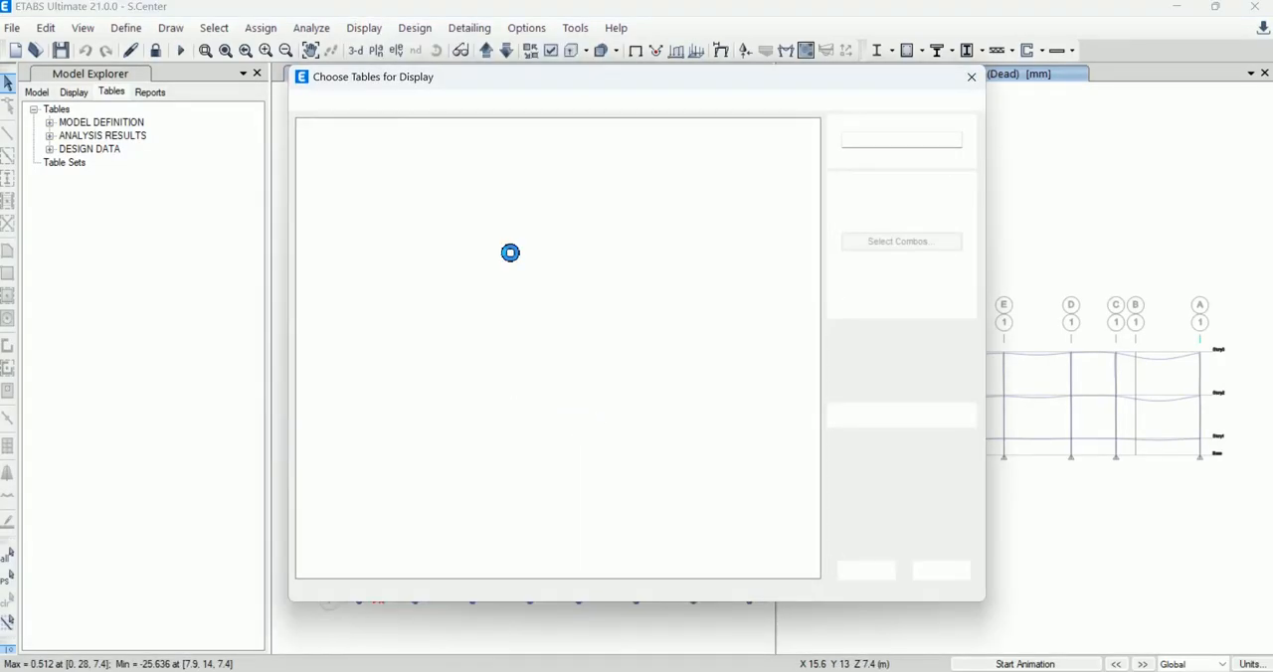
pyautogui.click(873, 570)
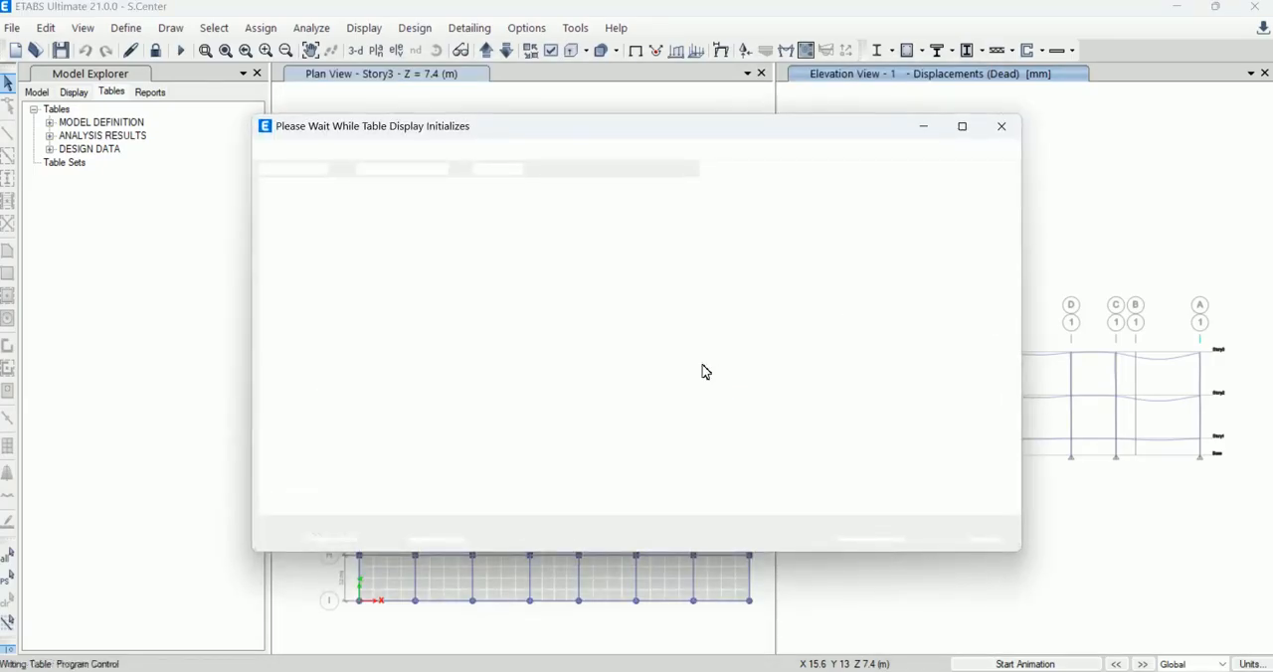
pyautogui.scroll(-2, 709, 380)
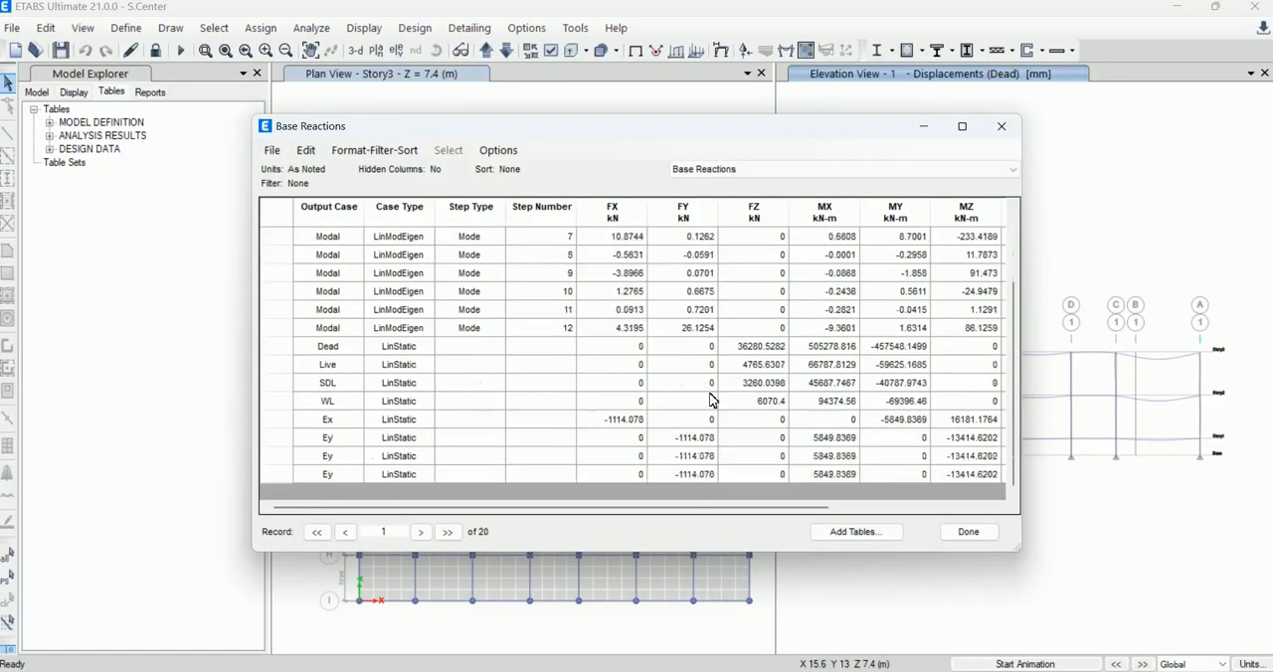
pyautogui.click(614, 458)
pyautogui.click(627, 421)
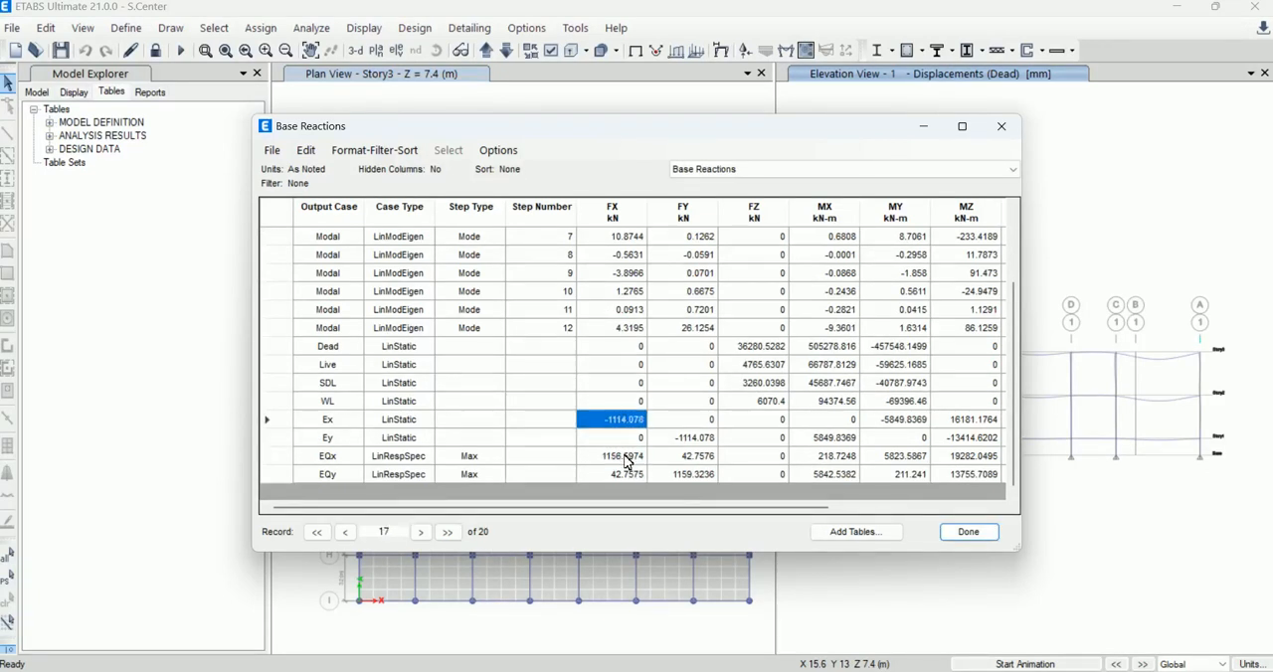
pyautogui.press('Down')
pyautogui.press('Down')
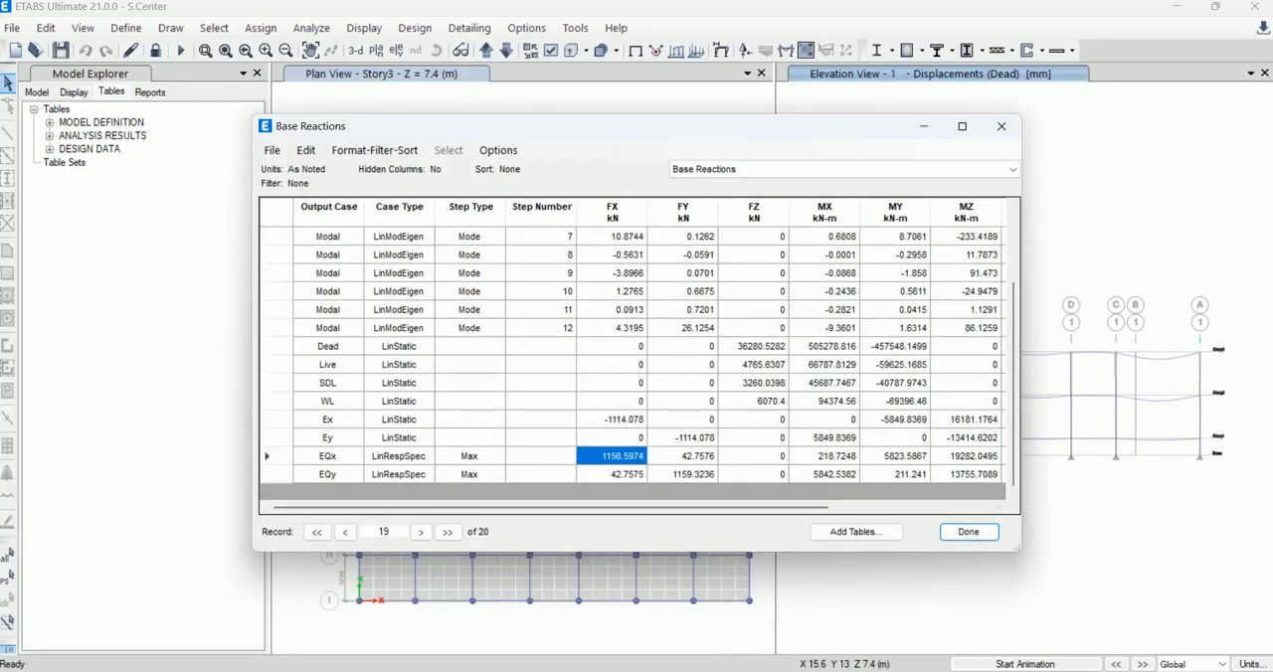
pyautogui.click(843, 671)
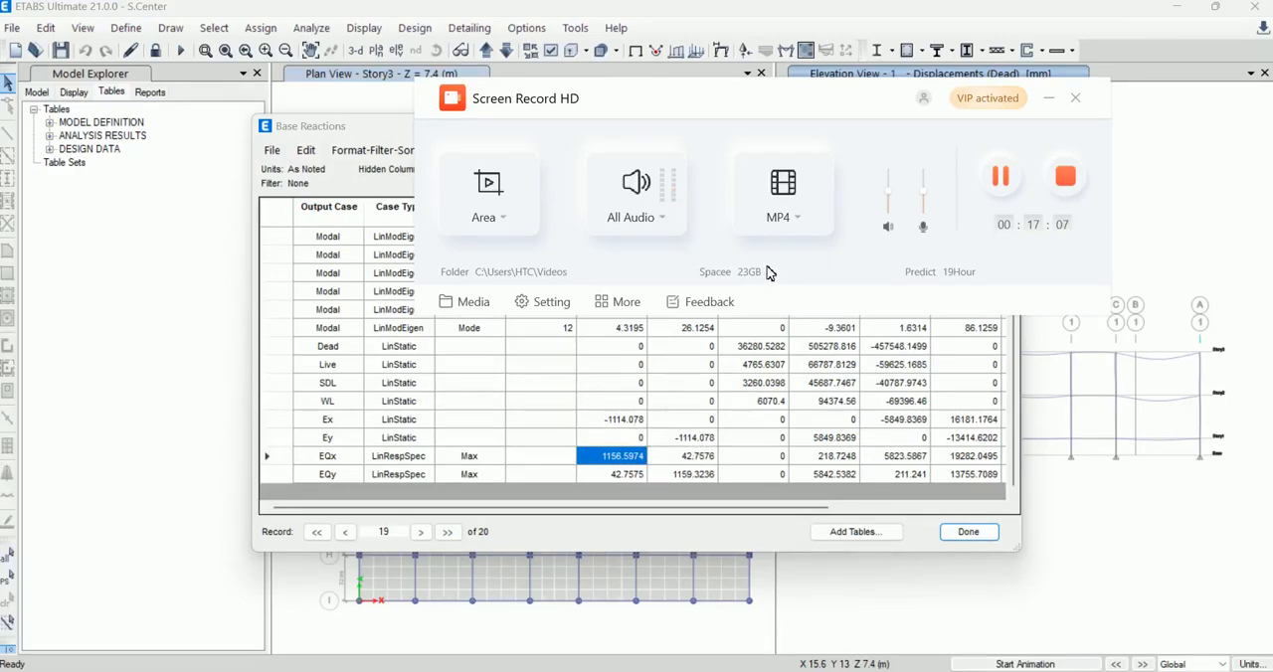
pyautogui.click(1001, 179)
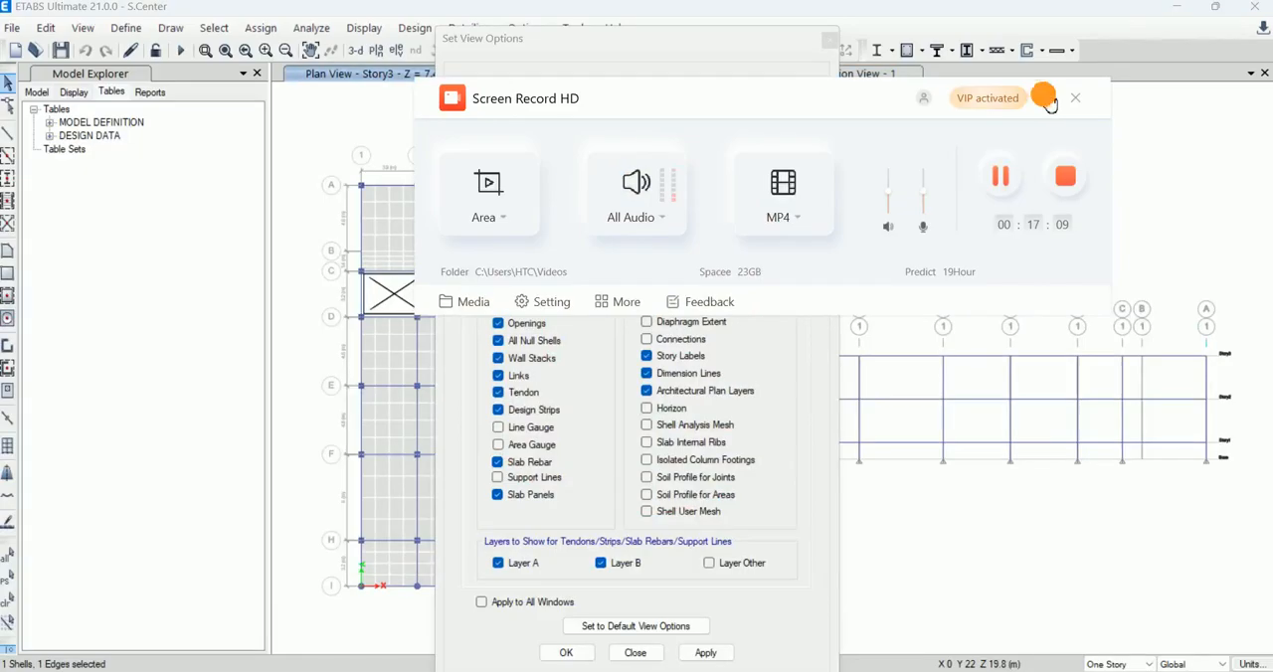
pyautogui.click(1048, 98)
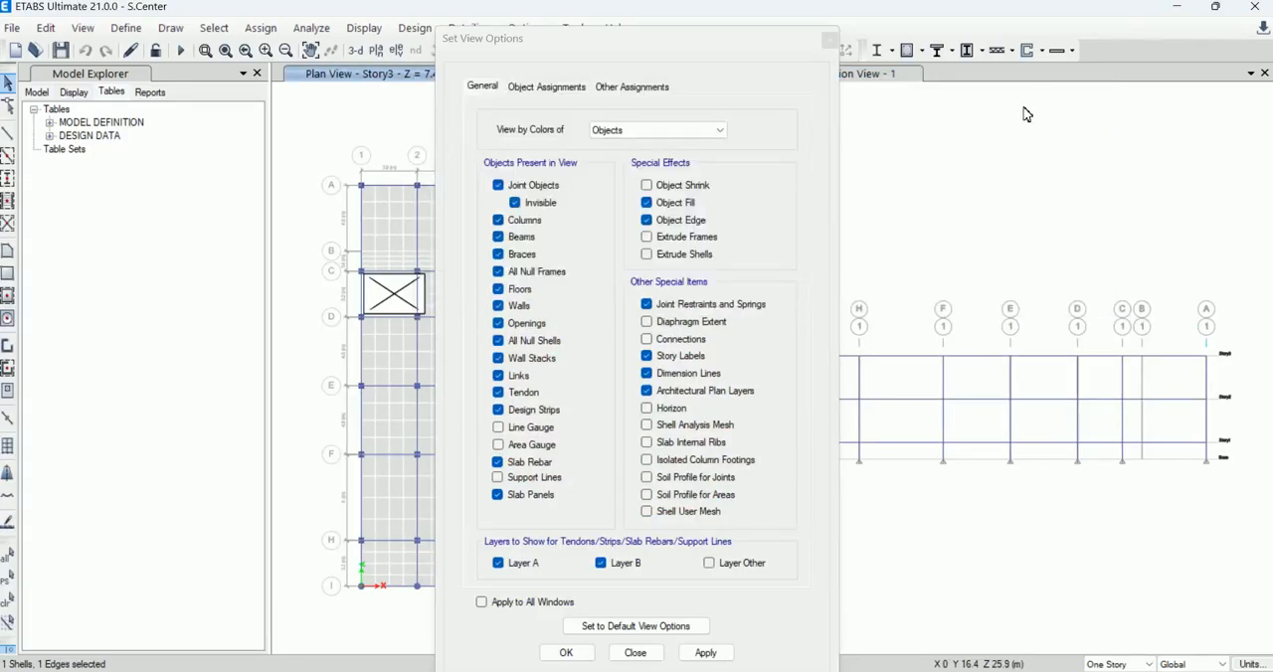
# Step: Limit the objects present in the plan view to columns, hiding joints, beams, braces, null frames, floors, walls, openings and all other object types
pyautogui.click(498, 185)
pyautogui.click(498, 220)
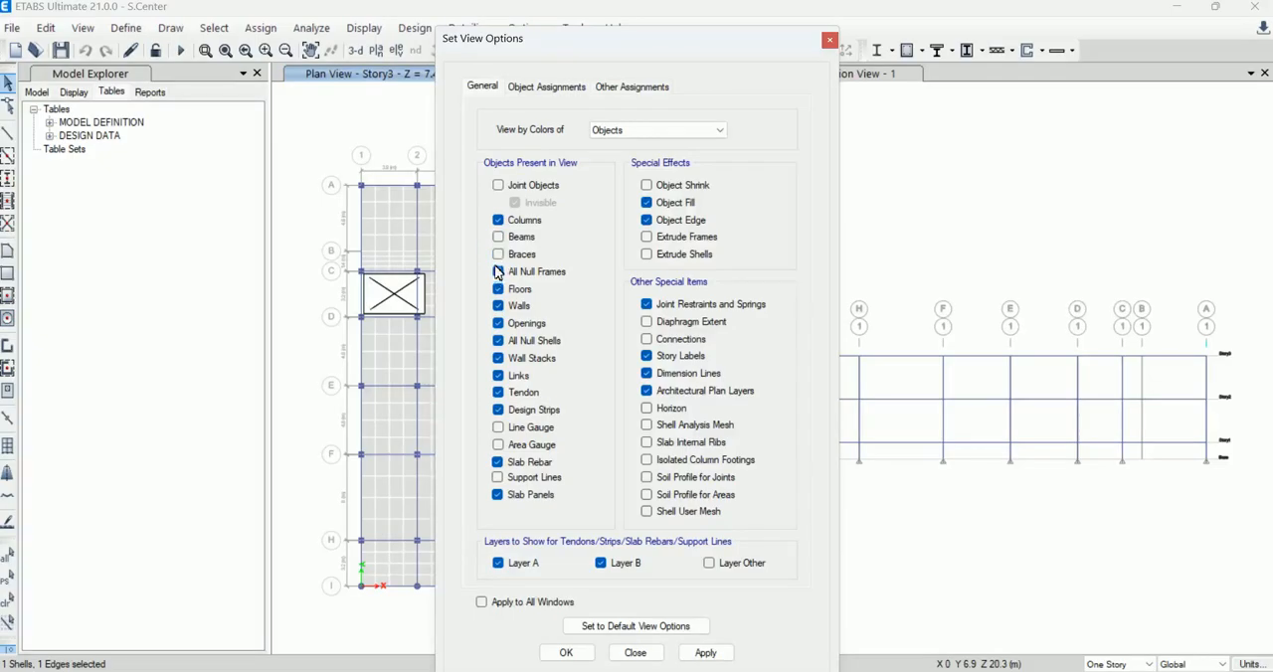
pyautogui.click(497, 306)
pyautogui.click(497, 323)
pyautogui.click(497, 340)
pyautogui.click(498, 358)
pyautogui.click(498, 375)
pyautogui.click(497, 392)
pyautogui.click(497, 410)
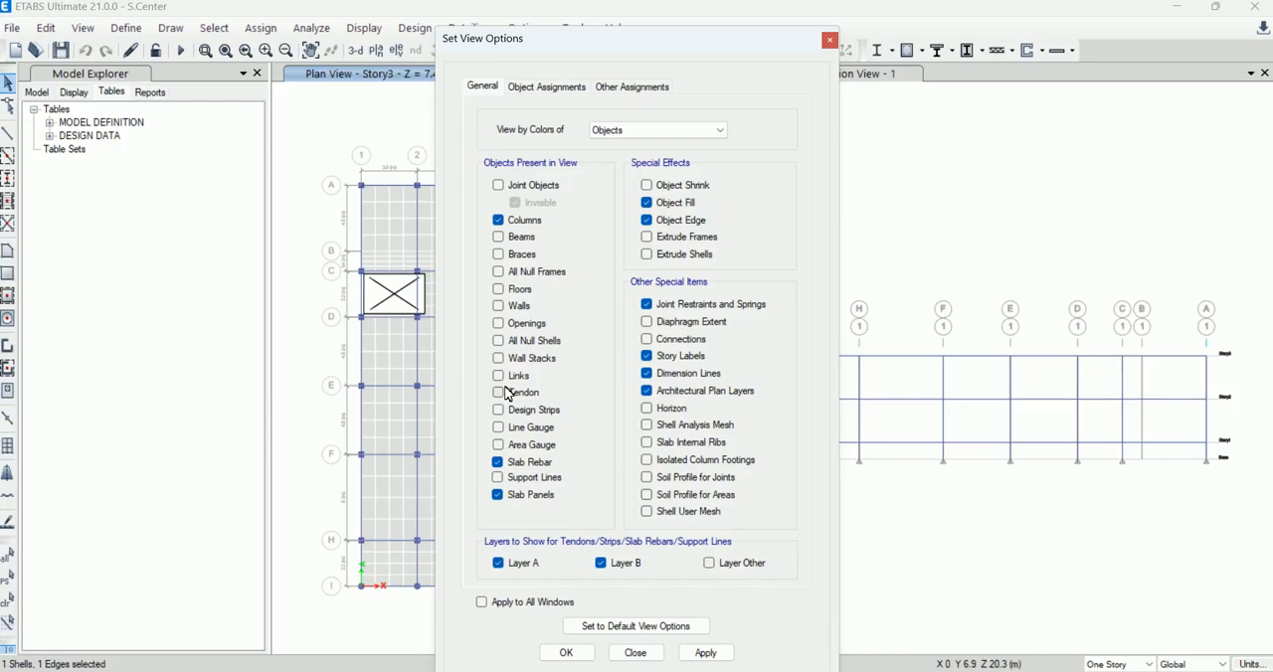
pyautogui.click(497, 495)
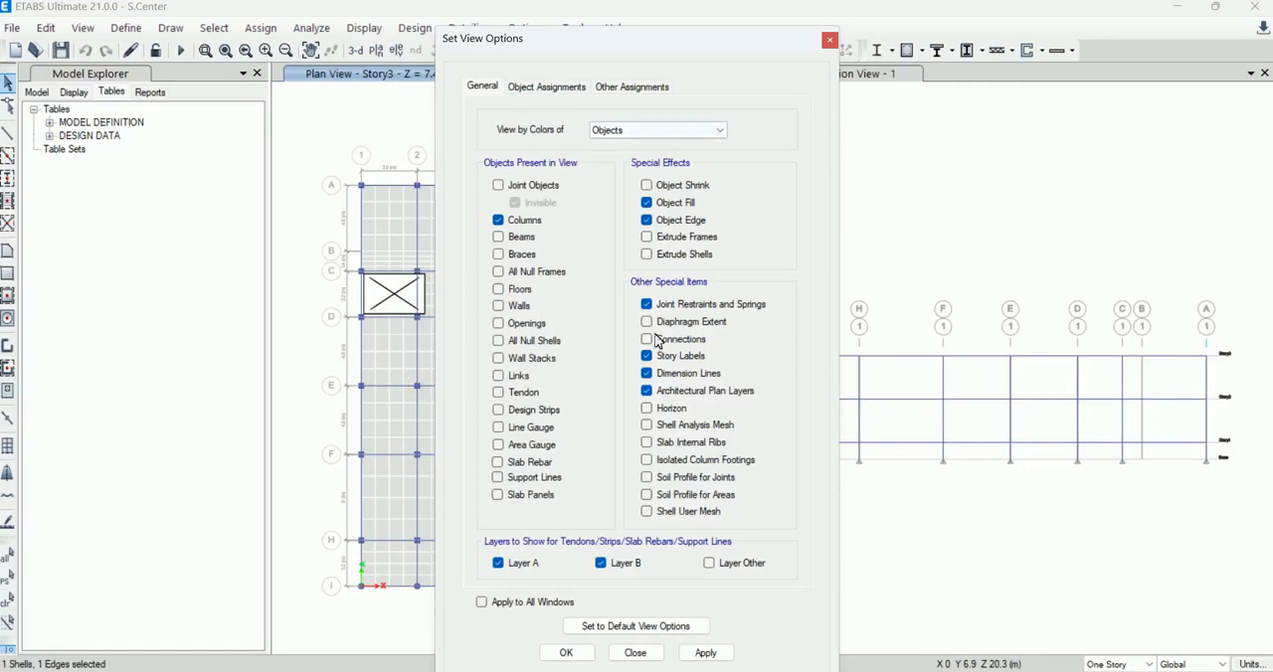
pyautogui.click(705, 653)
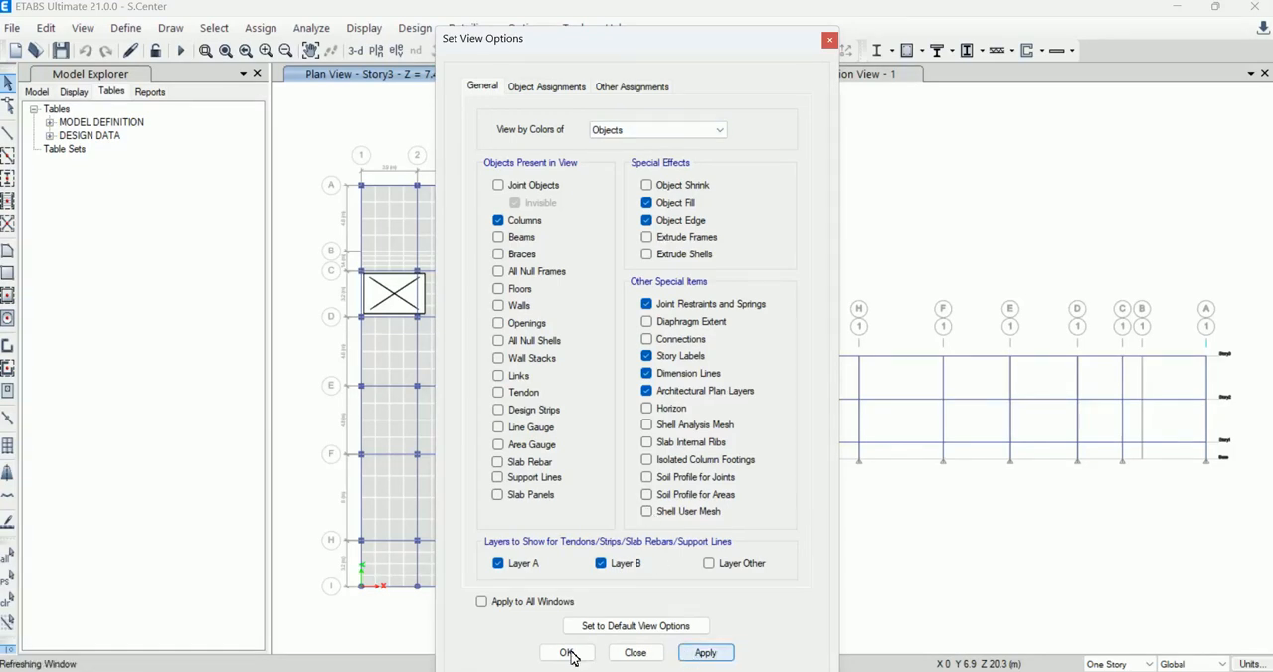
pyautogui.click(641, 657)
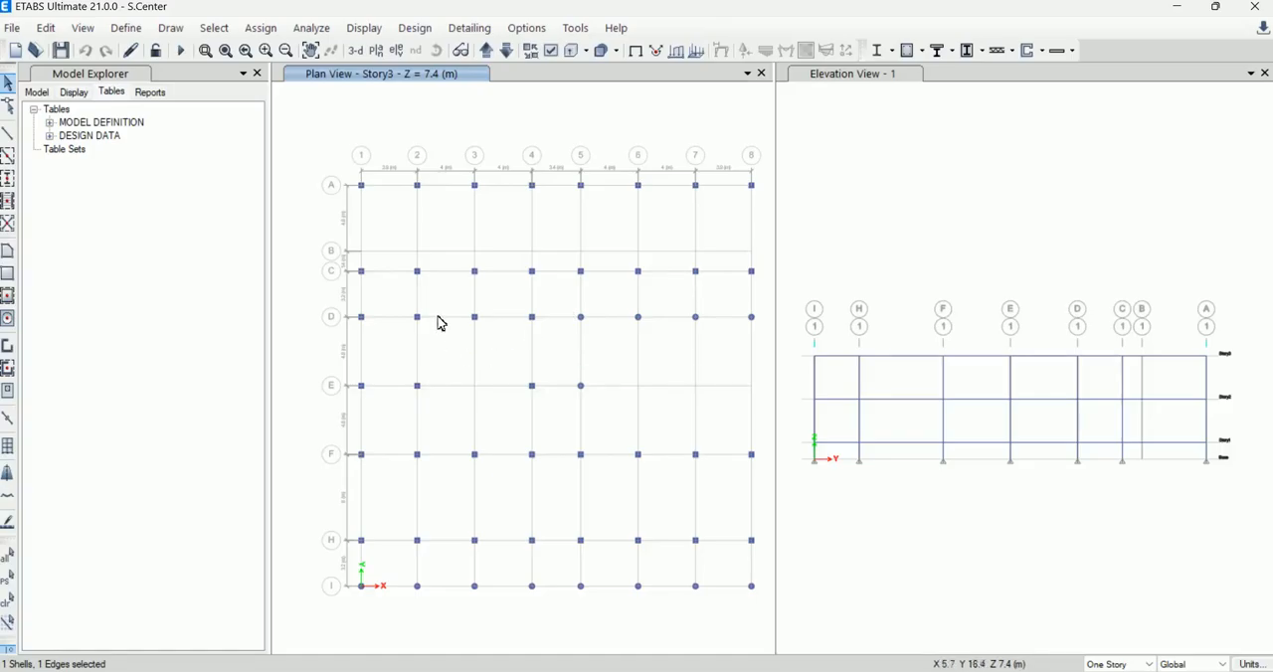
# Step: Switch the plan to Story2 with All Stories active and select the columns within grids 2 to 4 and D to F
pyautogui.moveTo(409, 310); pyautogui.dragTo(542, 464)
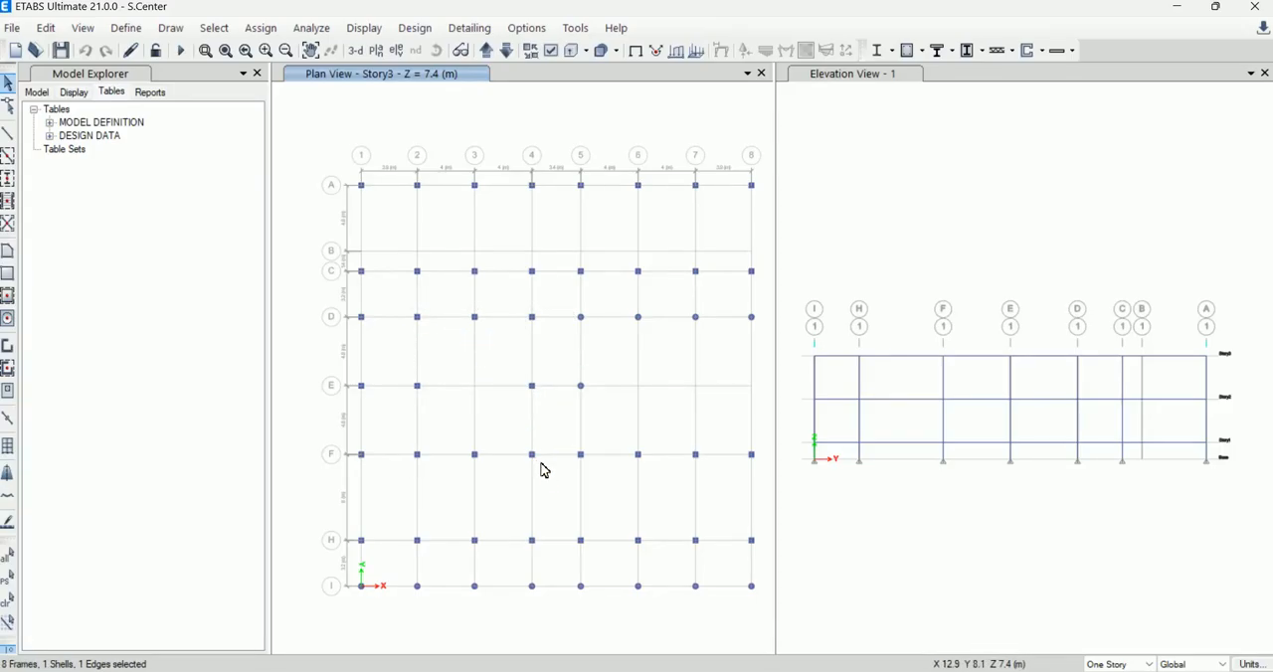
pyautogui.click(532, 386)
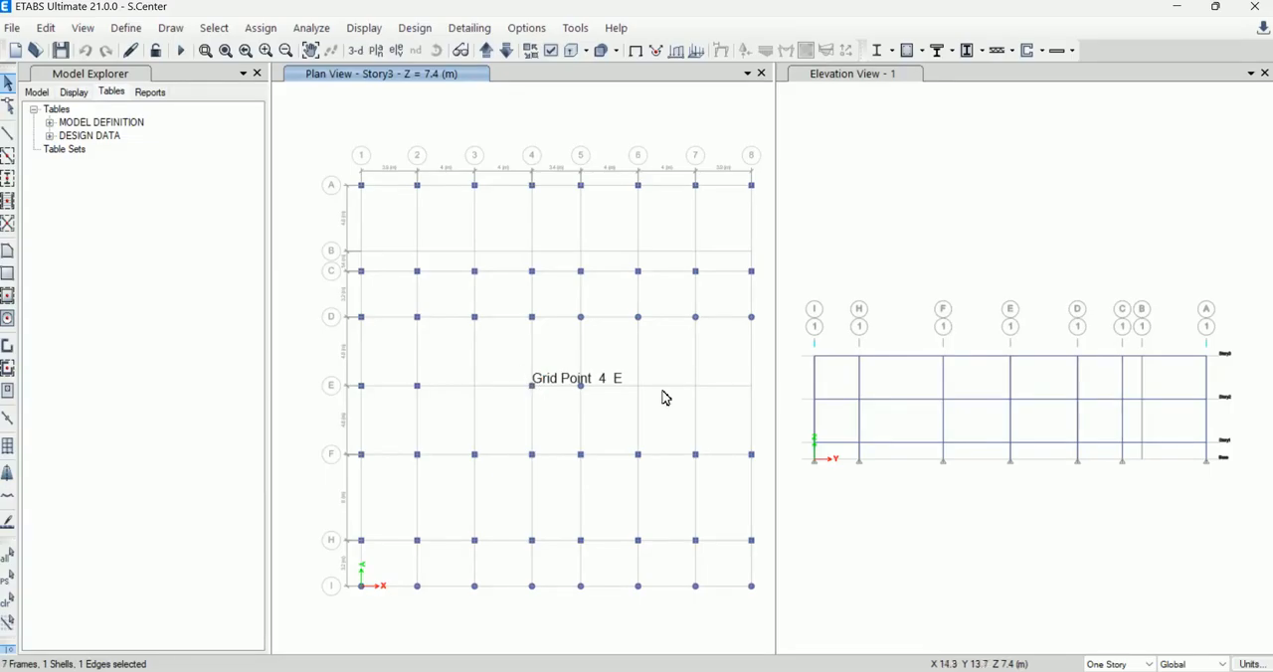
pyautogui.moveTo(405, 308); pyautogui.dragTo(551, 478)
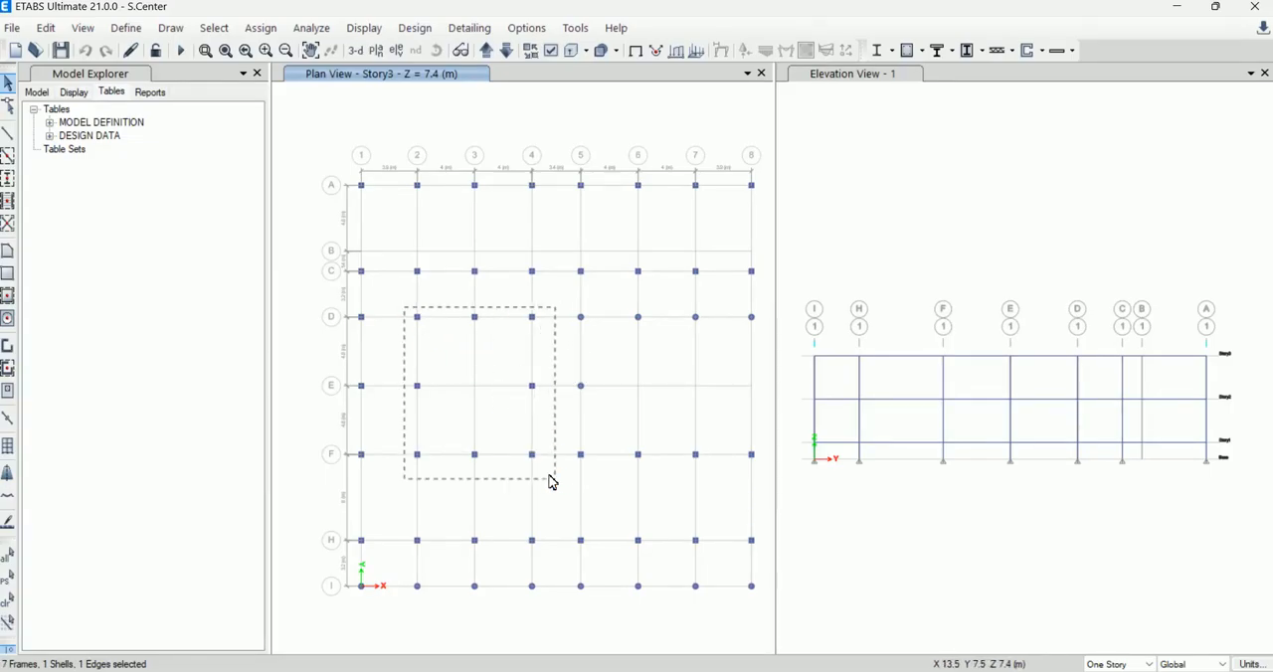
pyautogui.click(472, 327)
pyautogui.click(505, 52)
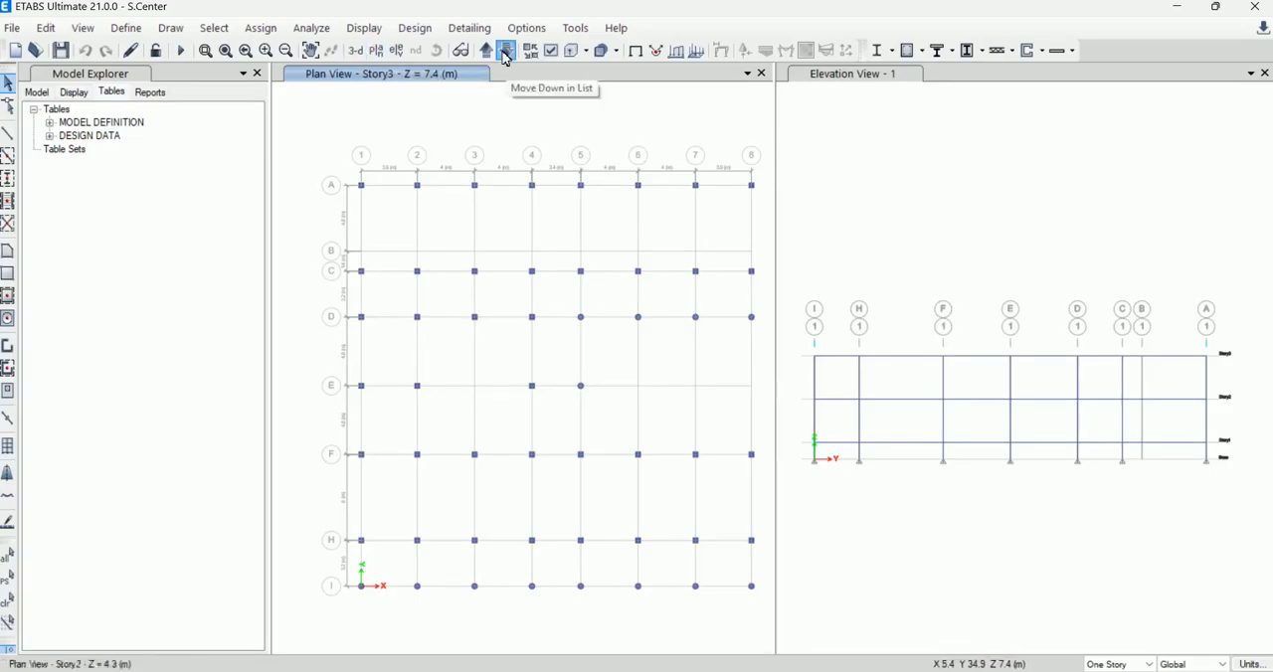
pyautogui.click(1112, 668)
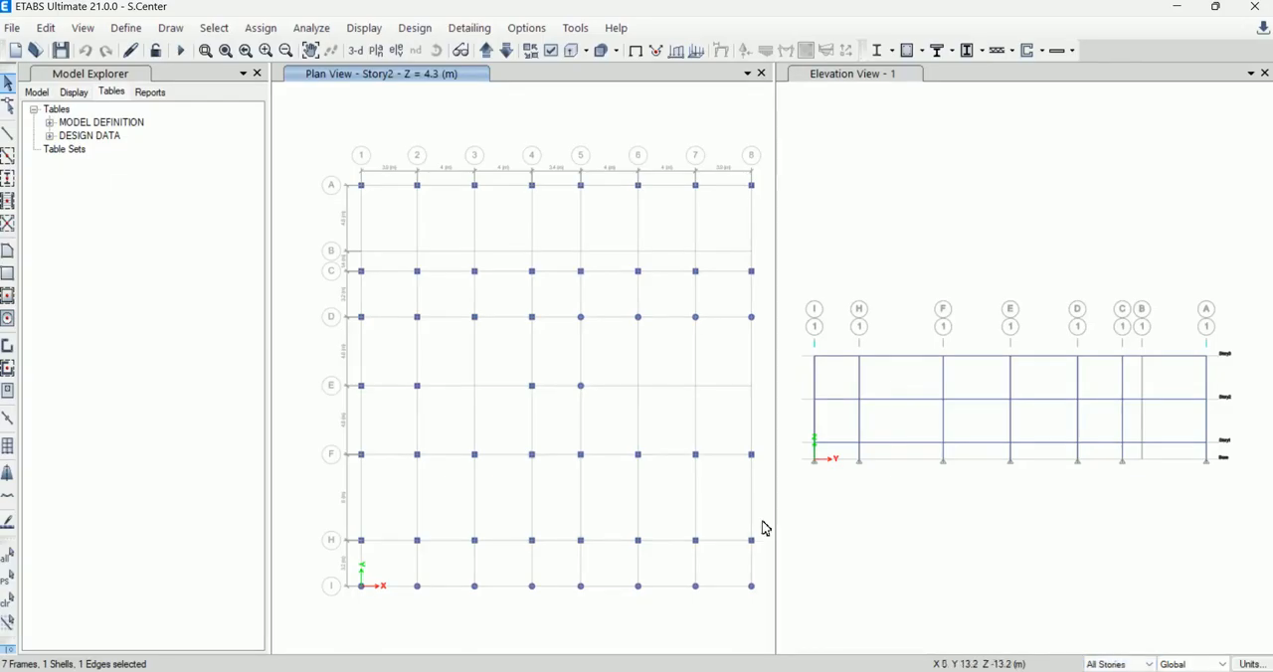
pyautogui.moveTo(402, 304)
pyautogui.mouseDown()
pyautogui.moveTo(477, 358)
pyautogui.moveTo(553, 488)
pyautogui.mouseUp()
pyautogui.click(552, 50)
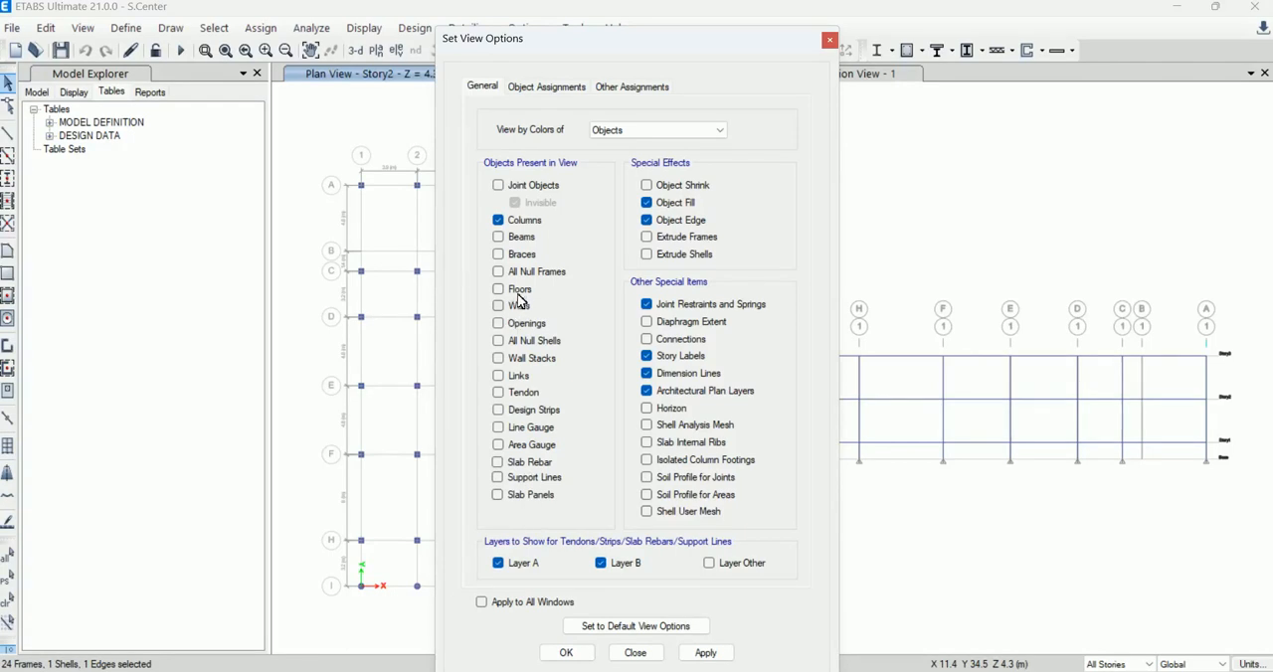
pyautogui.click(514, 186)
pyautogui.click(567, 653)
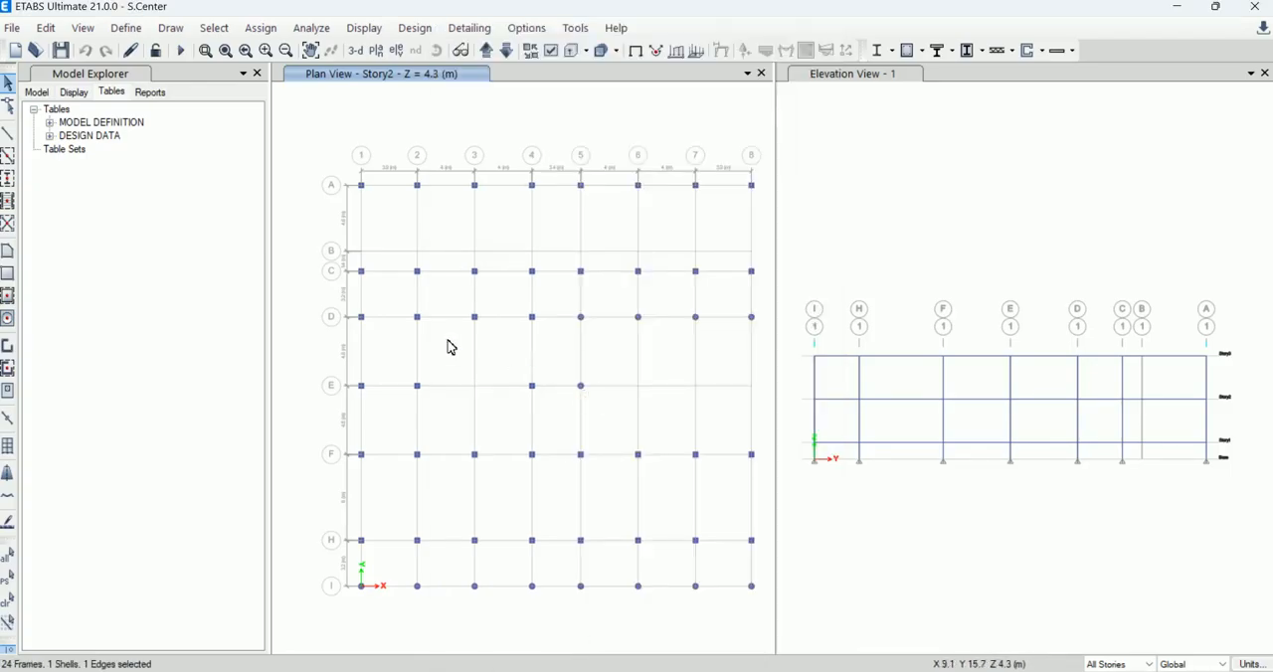
pyautogui.moveTo(396, 299); pyautogui.dragTo(552, 468)
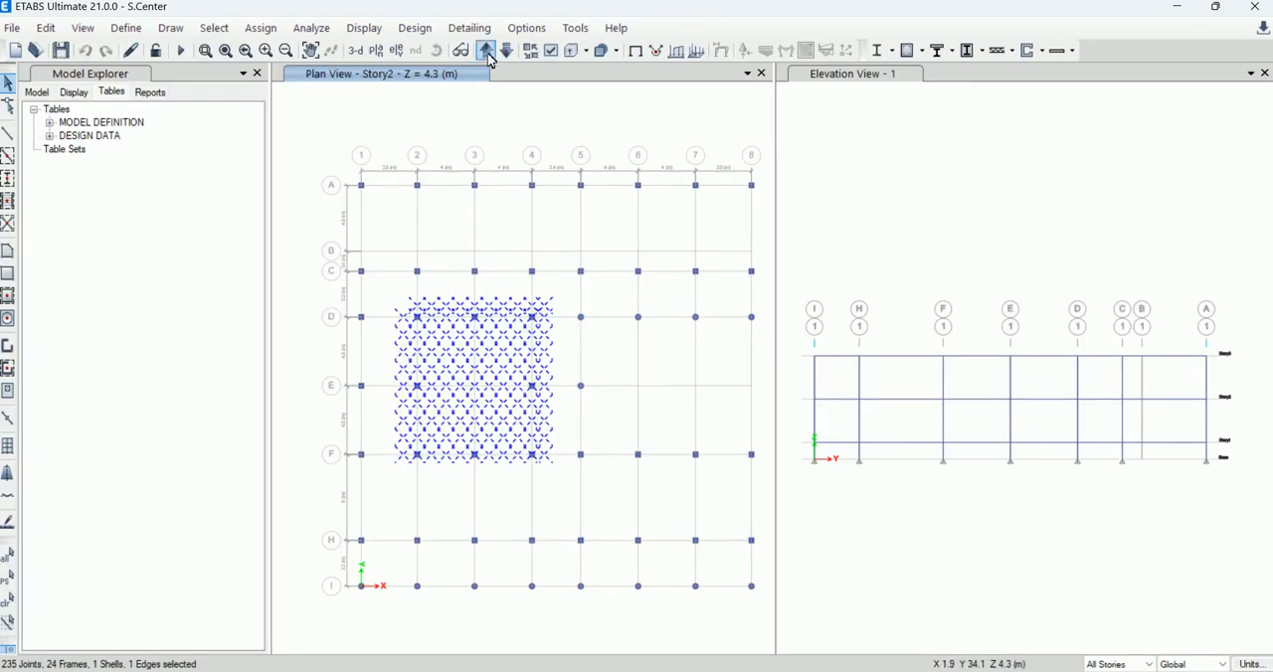
pyautogui.click(549, 51)
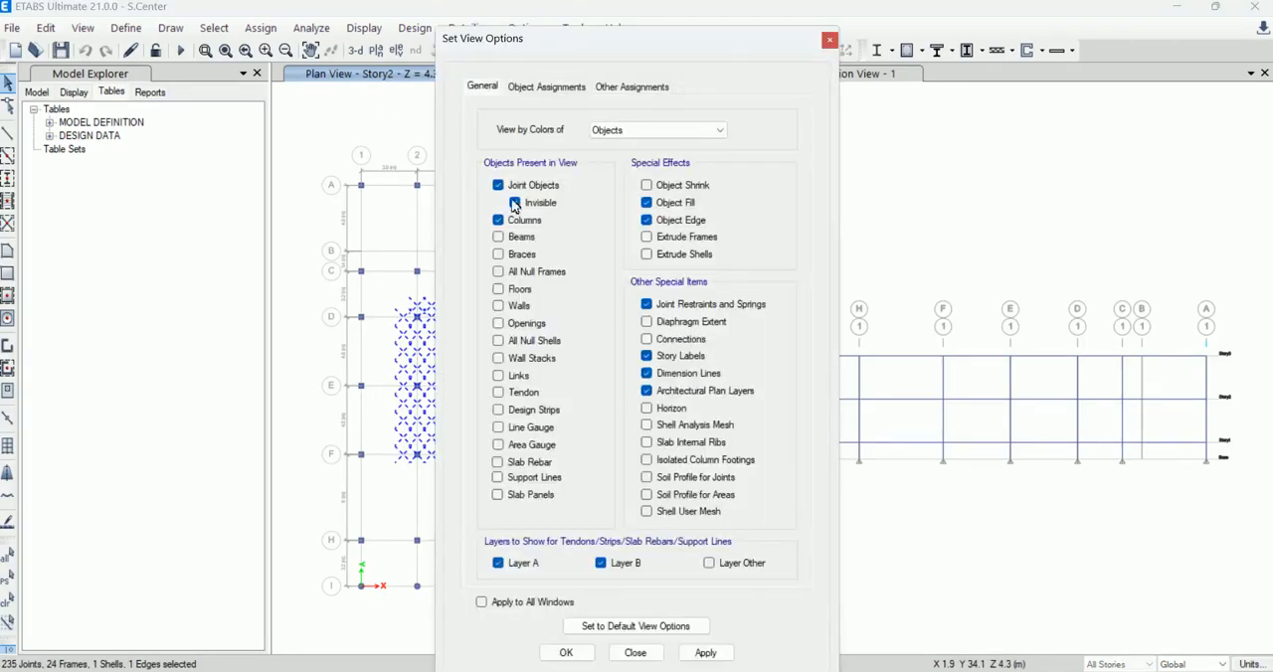
pyautogui.click(498, 185)
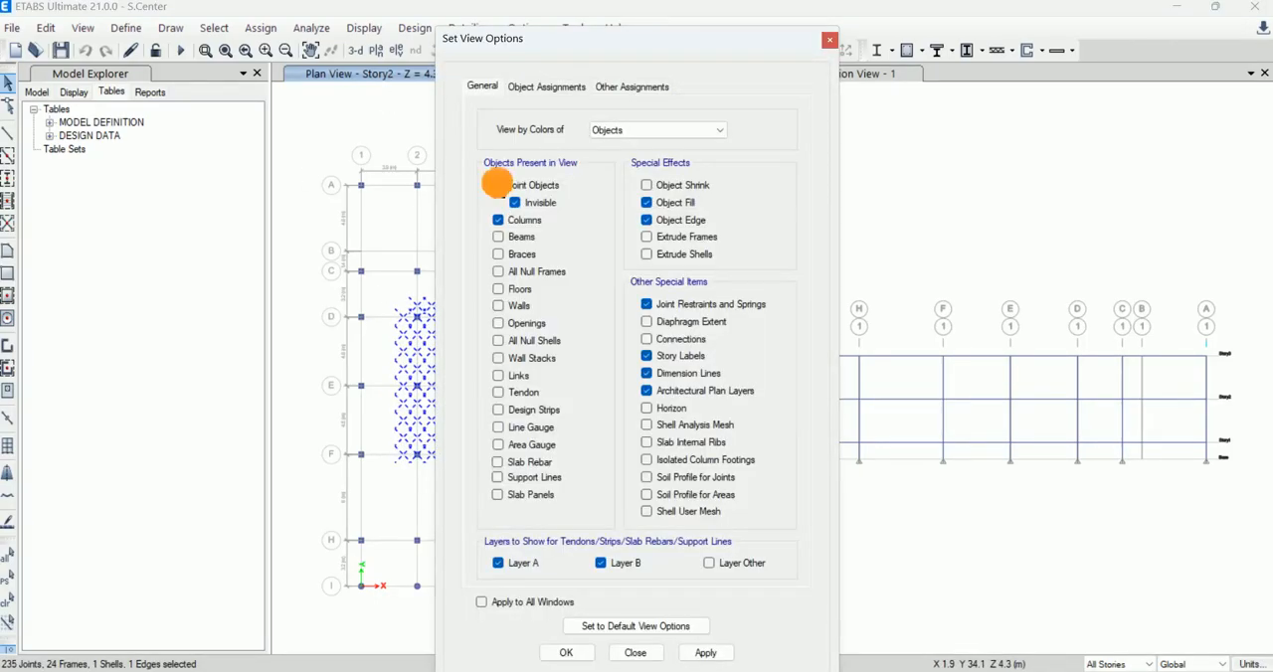
pyautogui.click(680, 655)
pyautogui.click(641, 653)
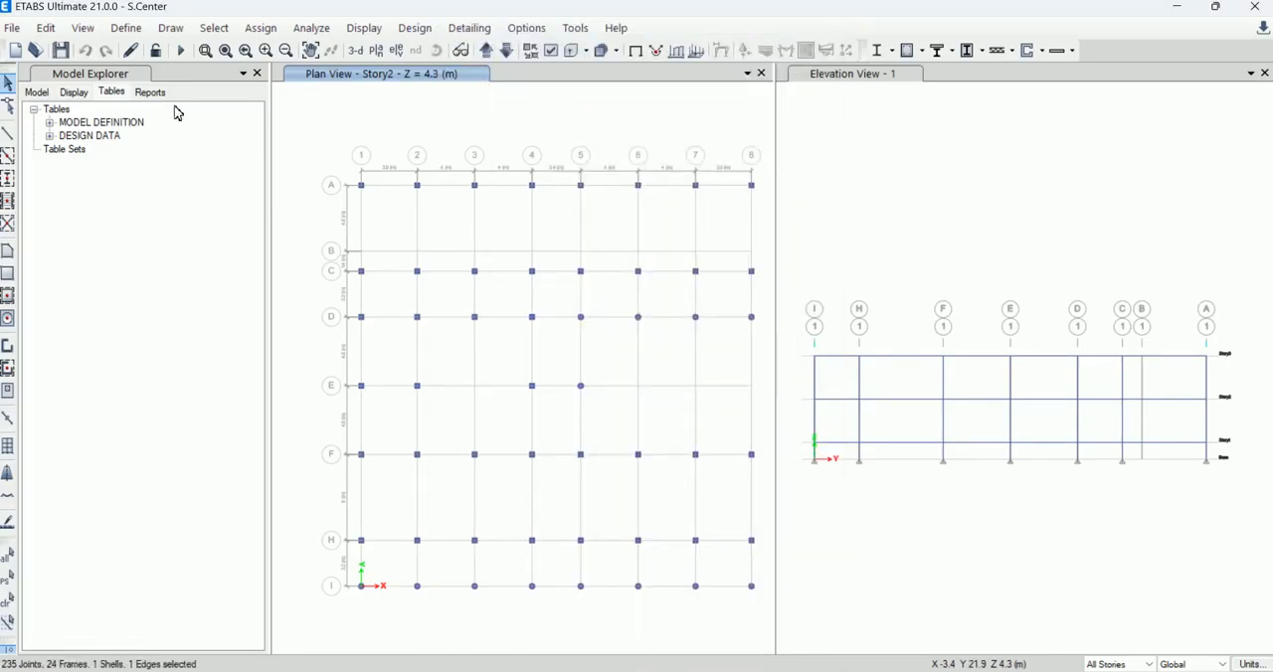
# Step: Clear the selection, reselect the columns within grids 2 to 4 and D to F on all stories, and assign them frame section C-04
pyautogui.click(8, 601)
pyautogui.moveTo(403, 304); pyautogui.dragTo(557, 484)
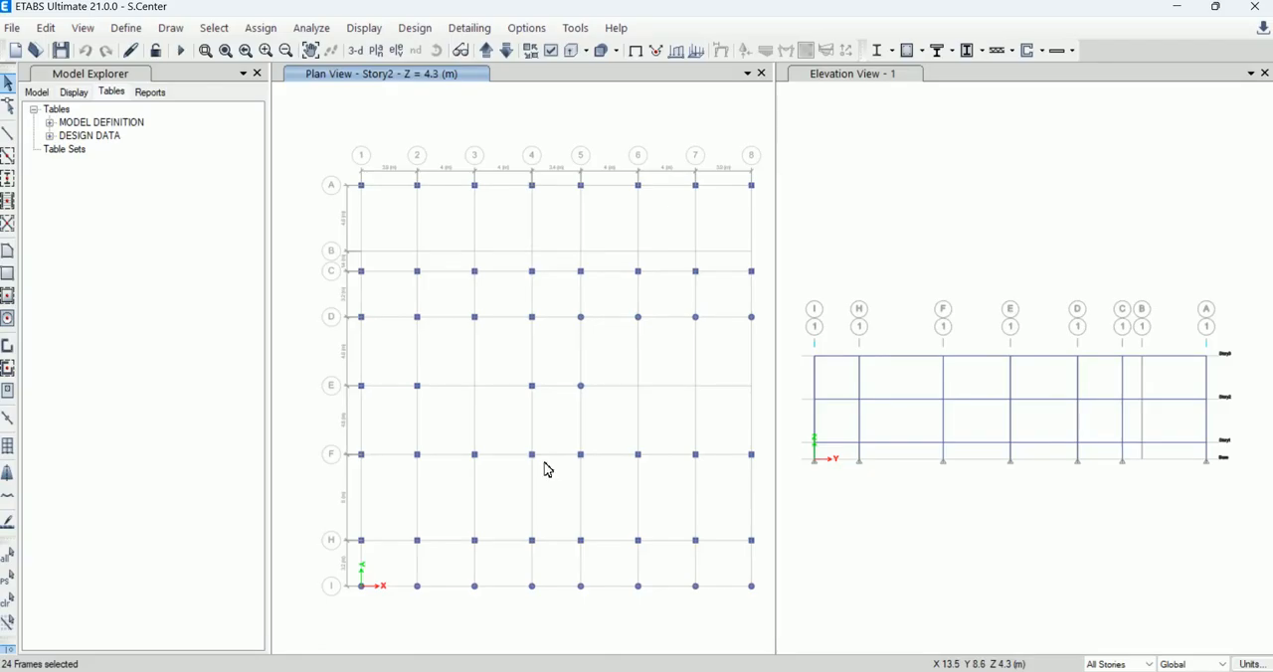
pyautogui.click(272, 30)
pyautogui.moveTo(404, 70)
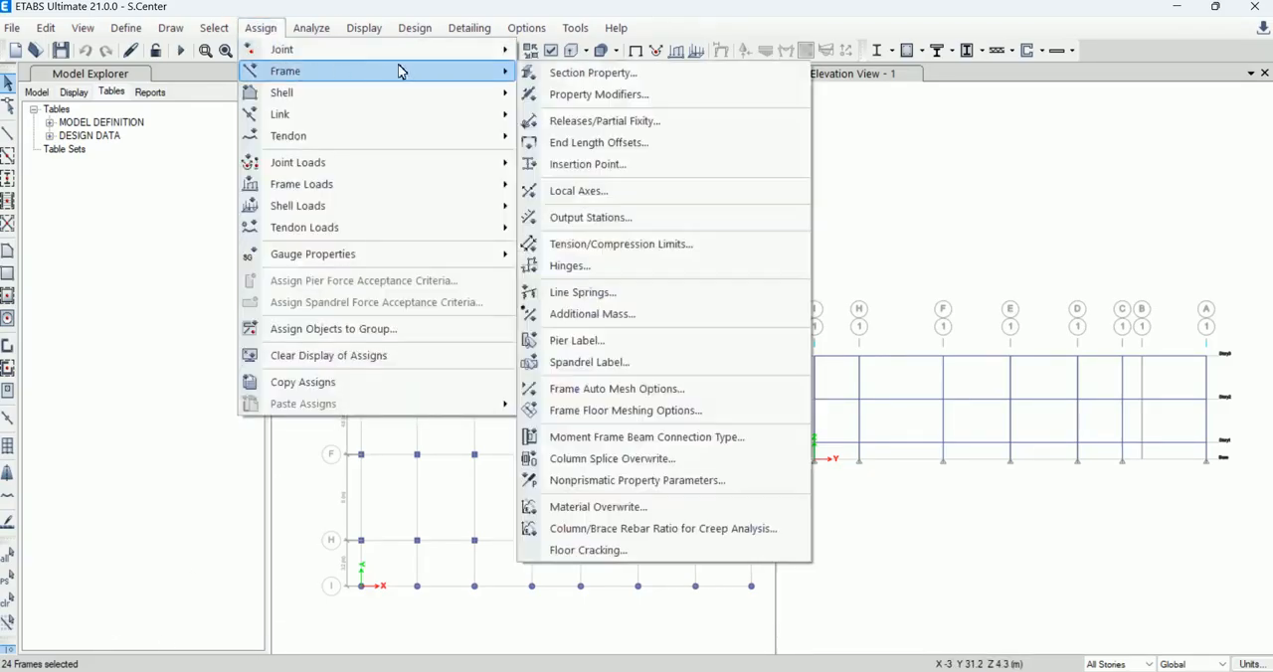
pyautogui.click(528, 76)
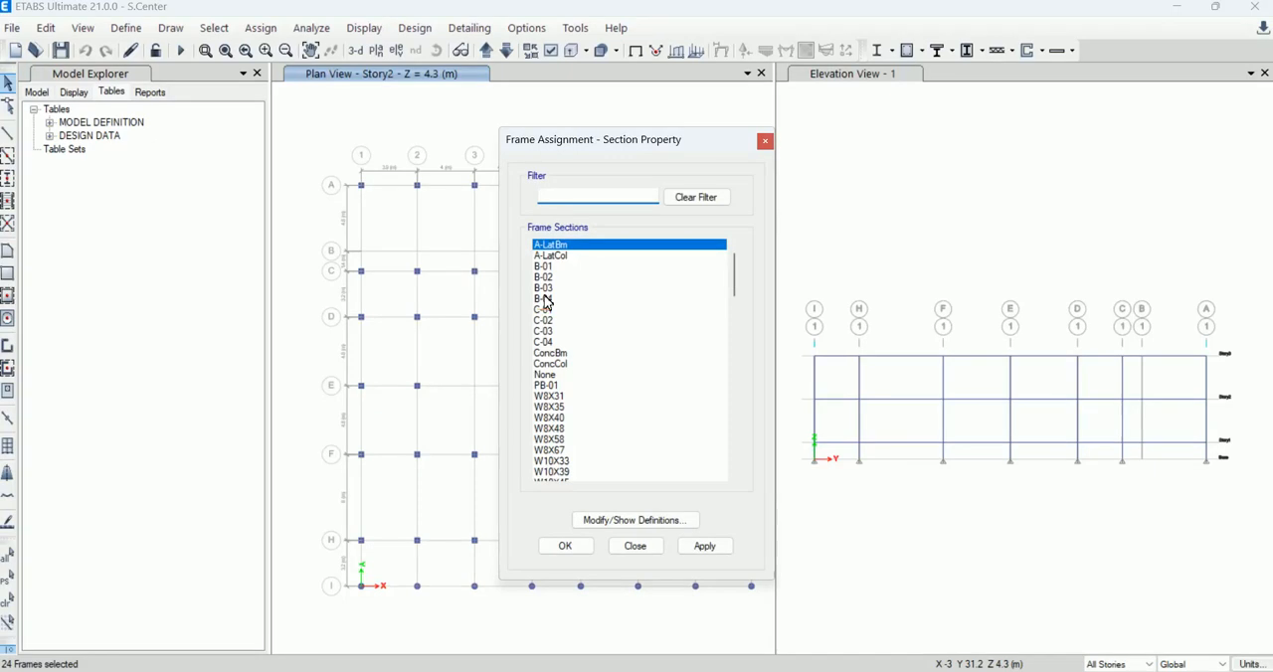
pyautogui.click(545, 299)
pyautogui.click(546, 343)
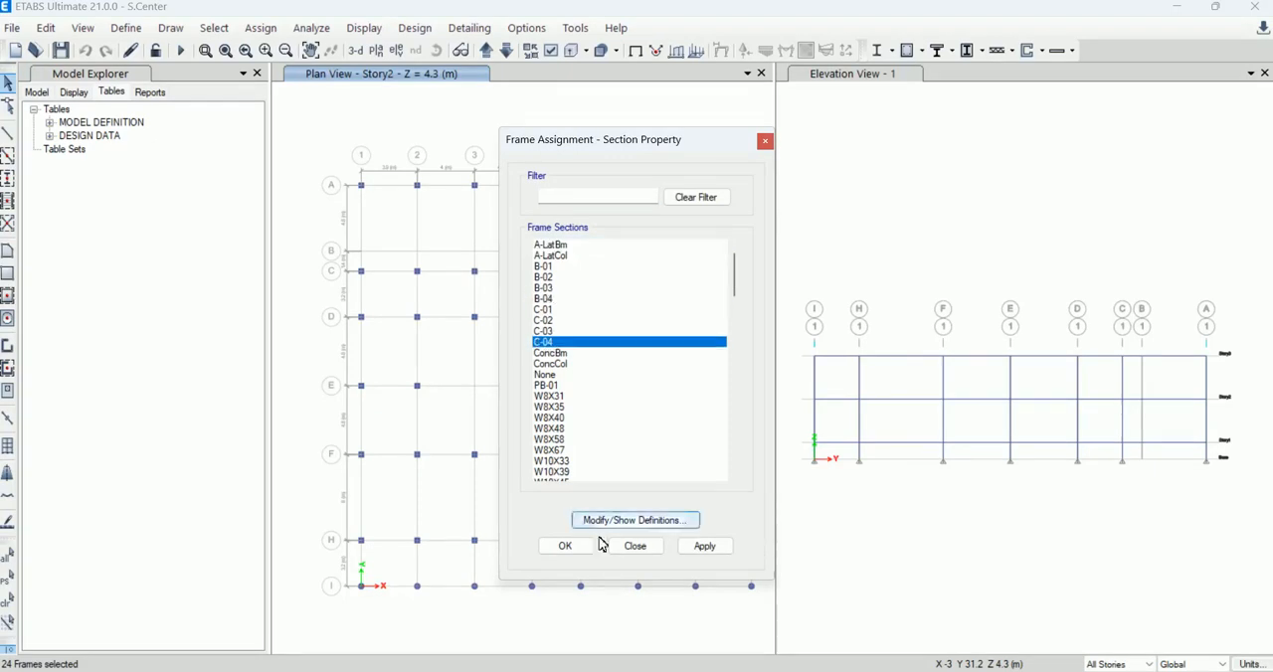
pyautogui.click(689, 548)
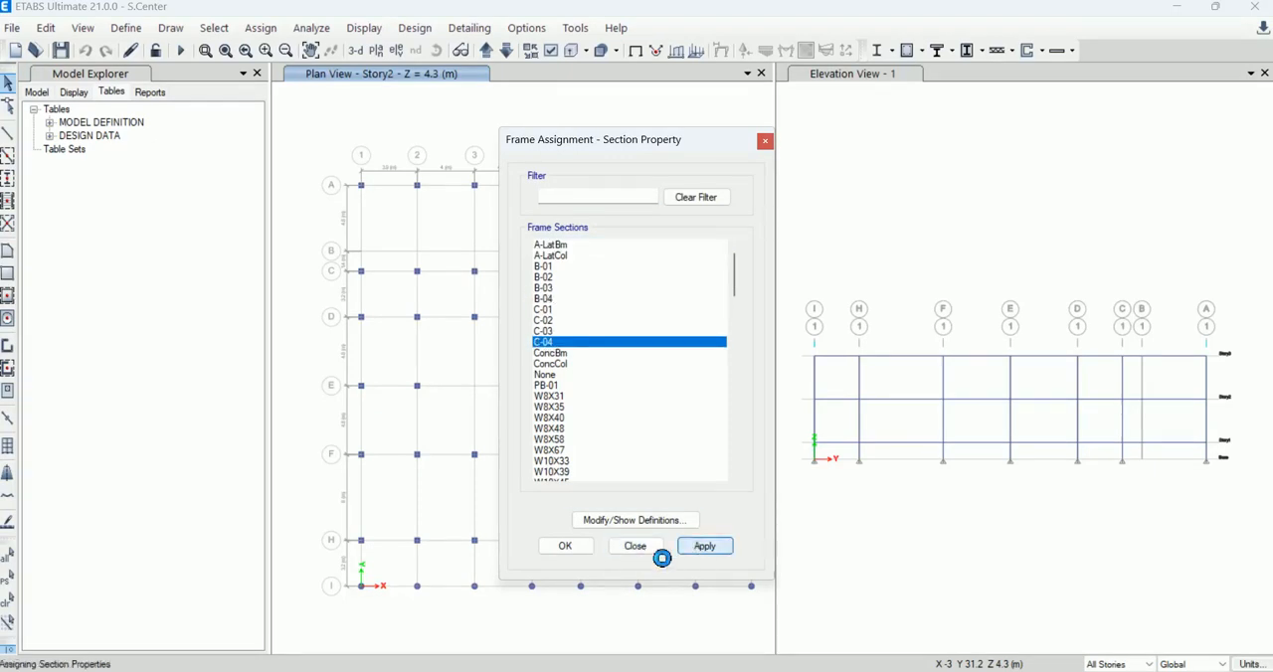
# Step: Finish the C-04 section assignment and restore the Story2 plan view to the default view options
pyautogui.click(566, 547)
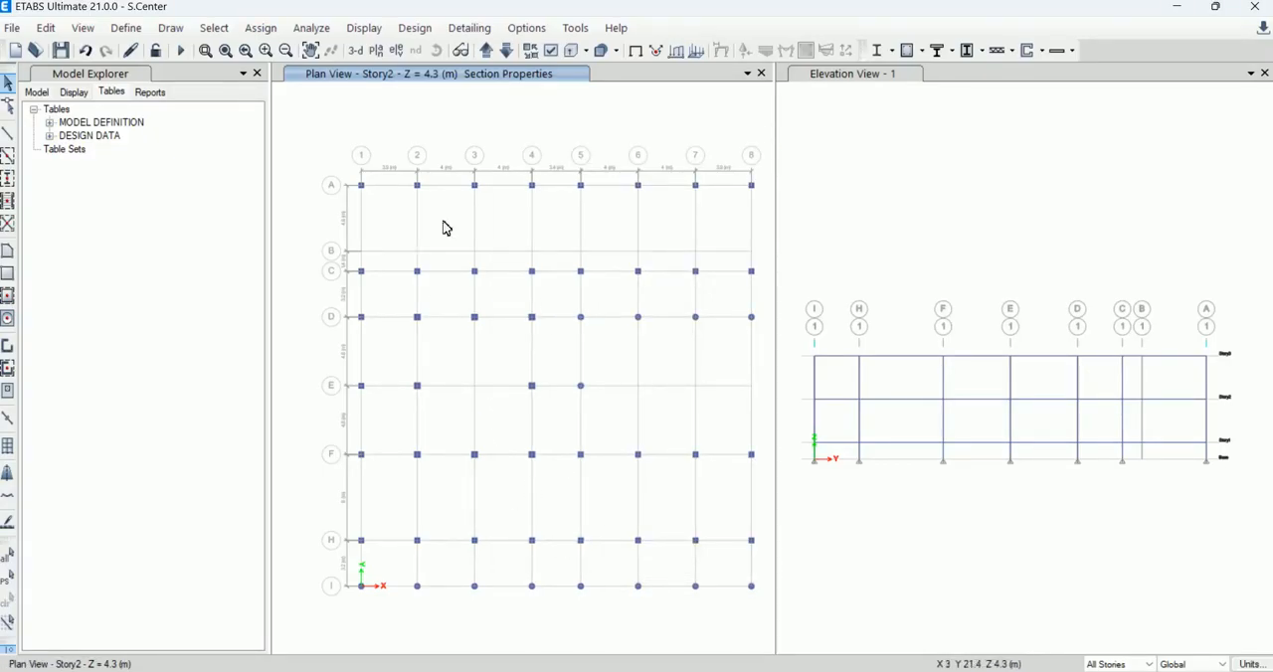
pyautogui.click(551, 50)
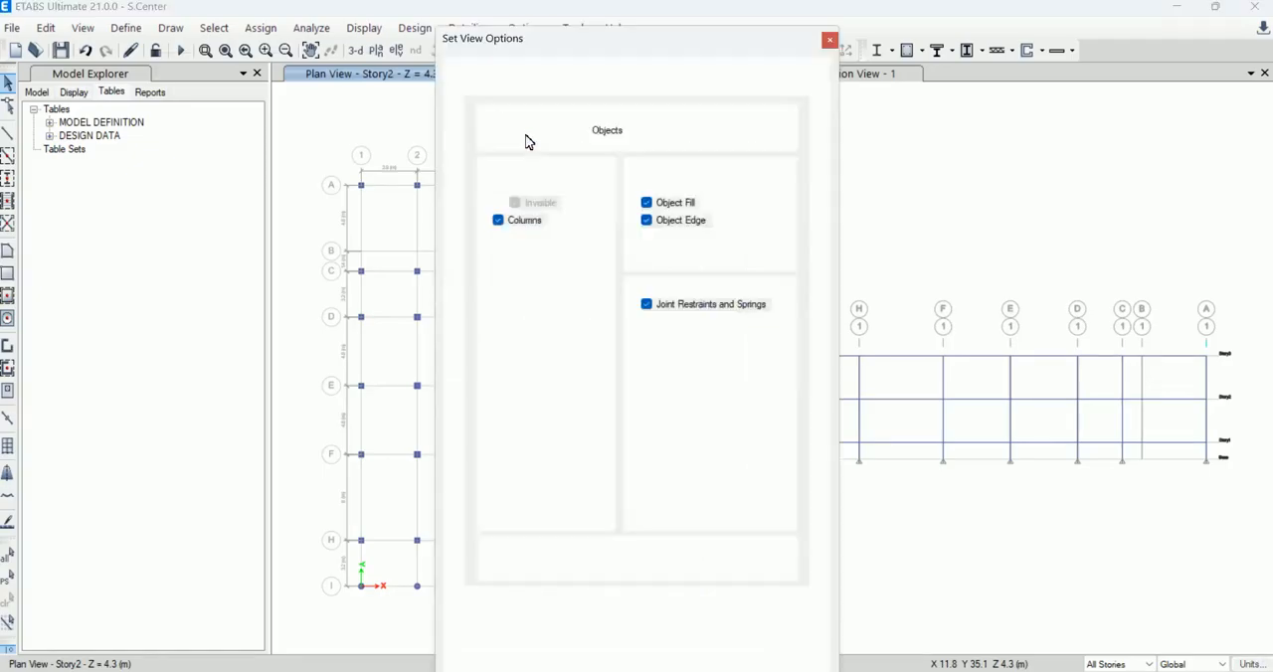
pyautogui.click(662, 629)
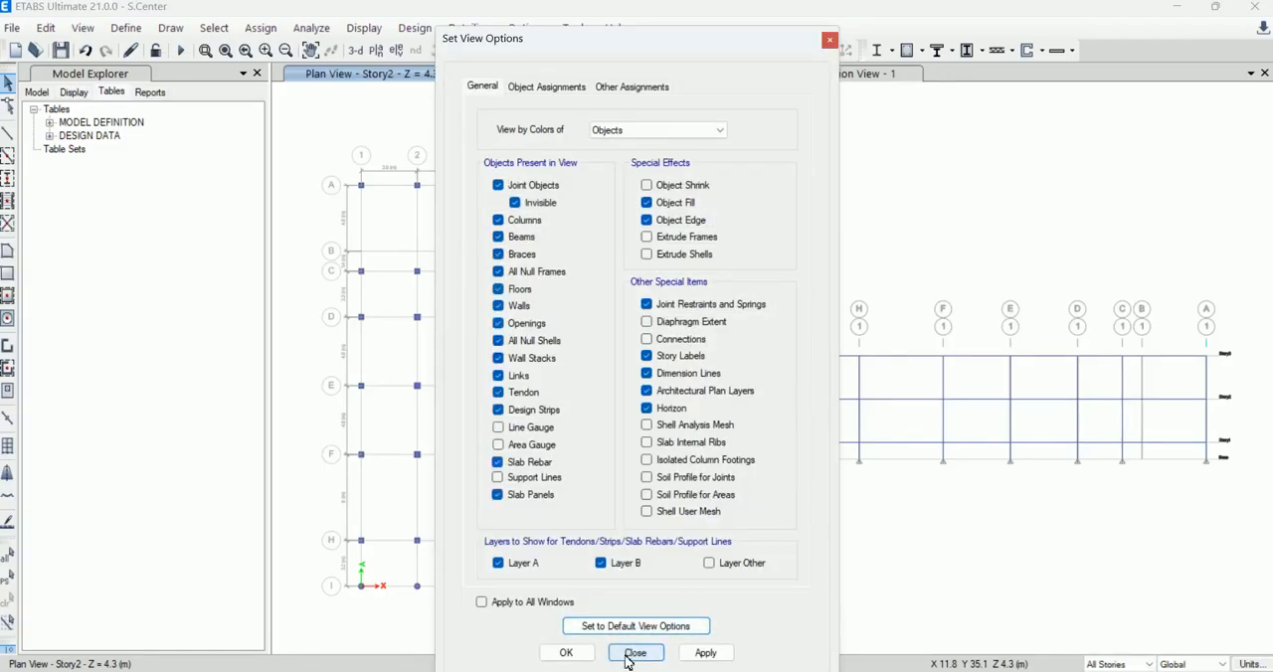
pyautogui.click(708, 653)
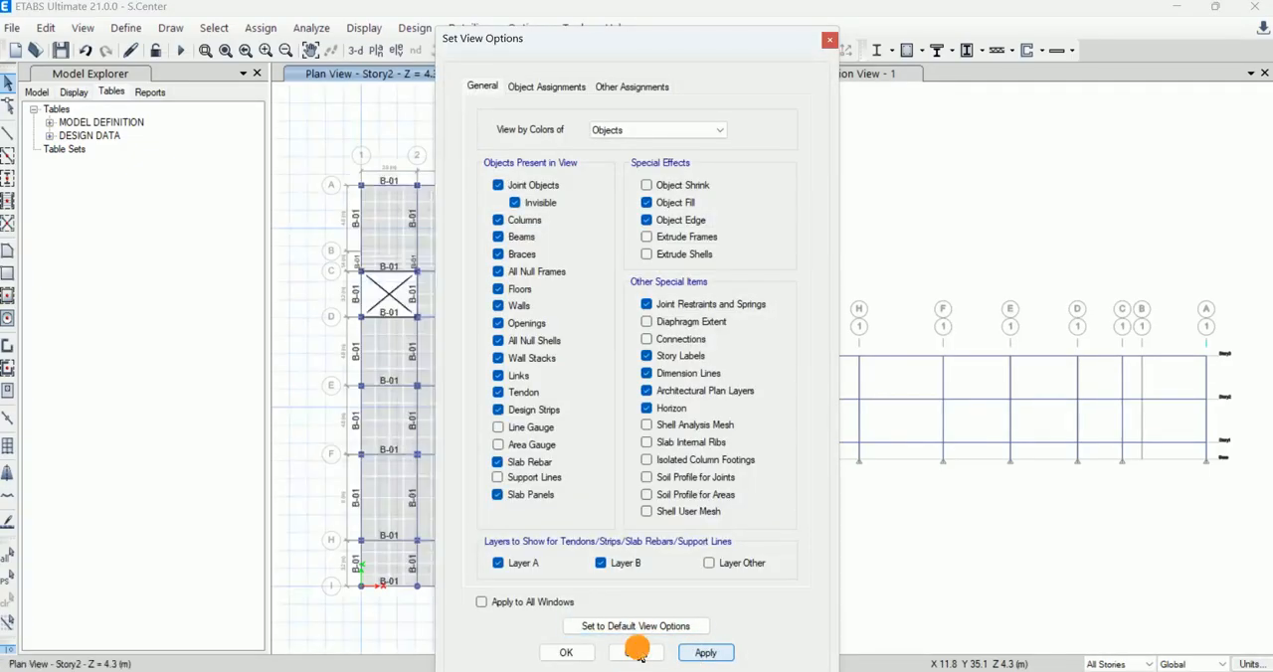
pyautogui.click(637, 652)
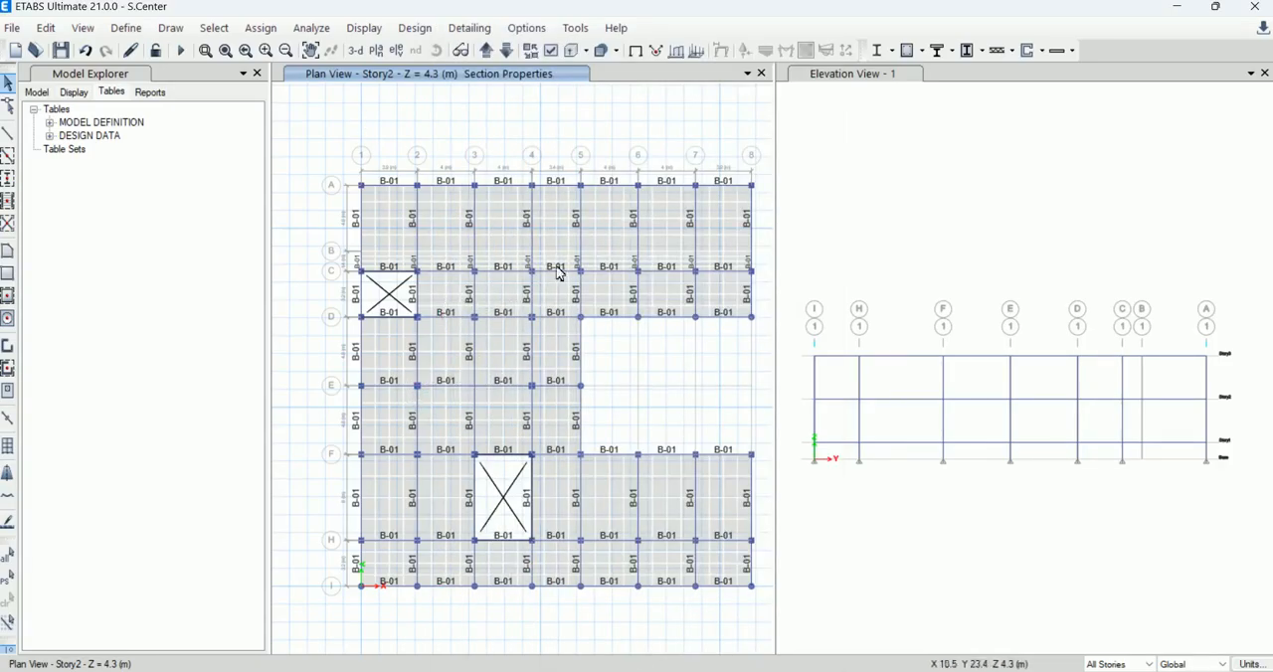
# Step: Run the analysis of the model with the reassigned column sections
pyautogui.click(180, 49)
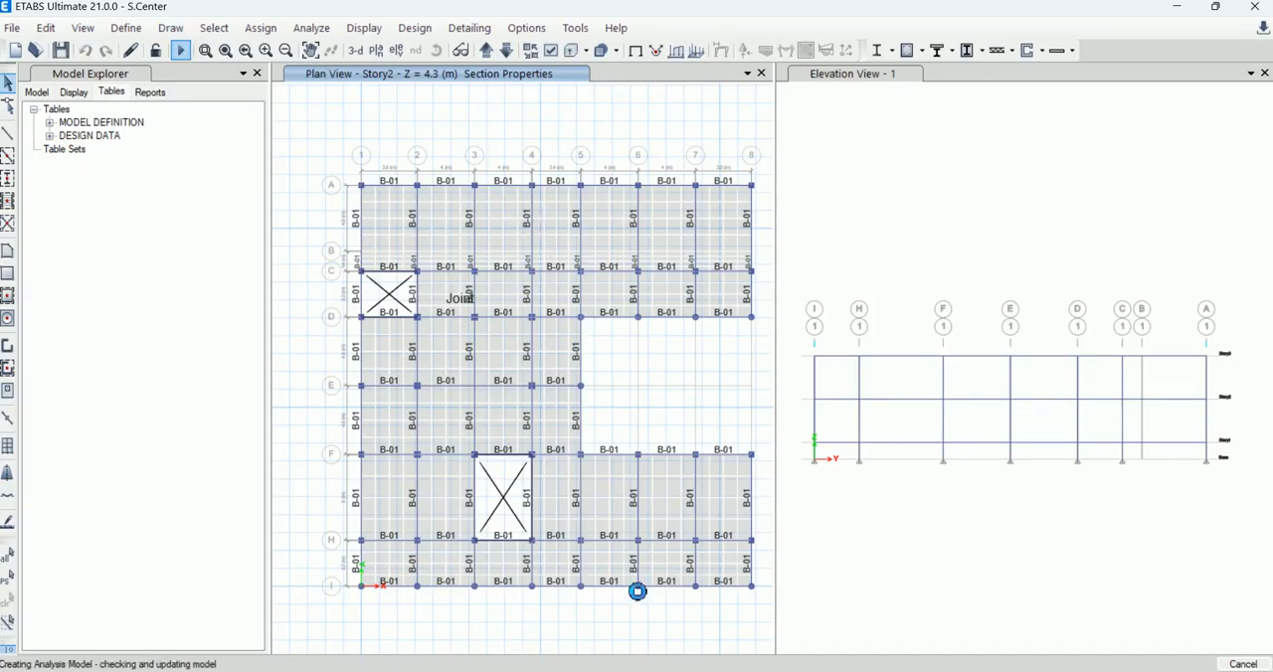
pyautogui.click(816, 671)
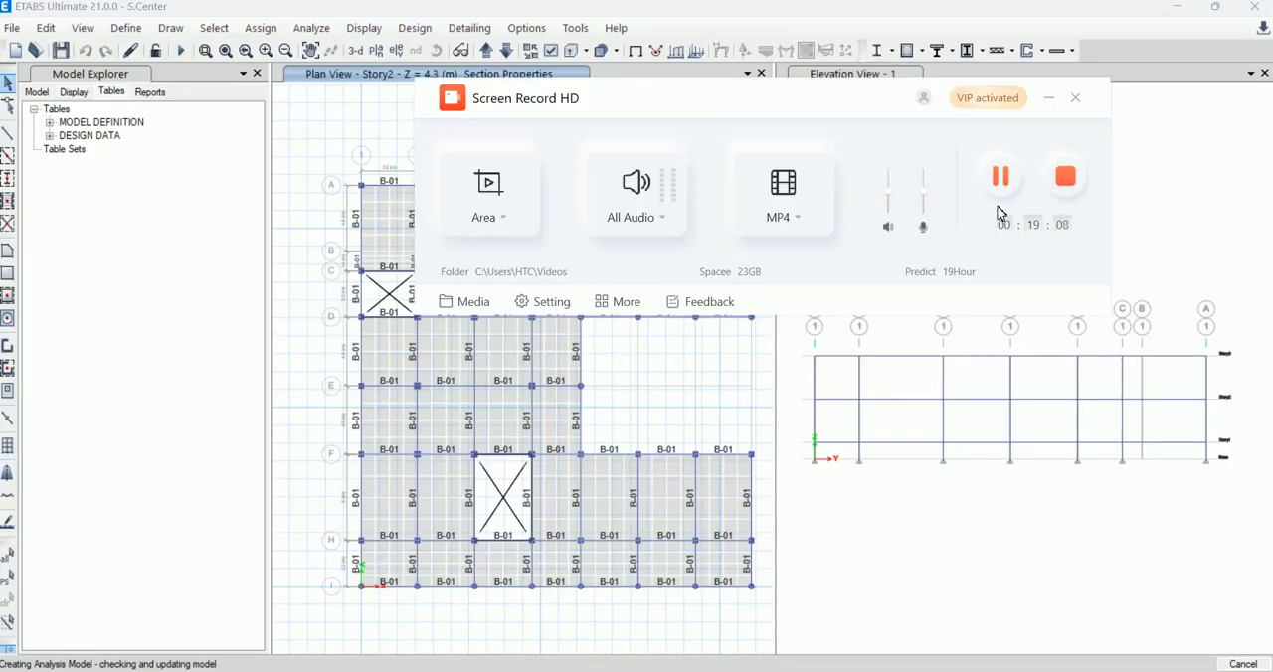
pyautogui.click(1049, 98)
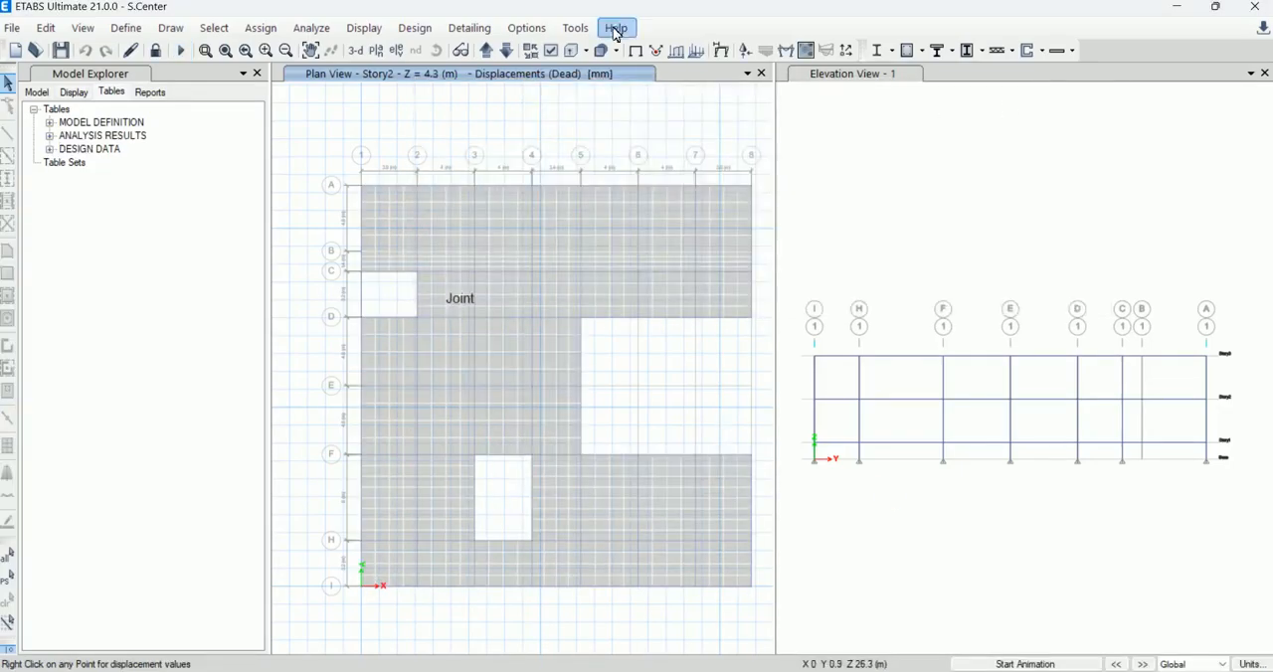
# Step: Try to run the concrete frame design check on the analysed model
pyautogui.click(415, 31)
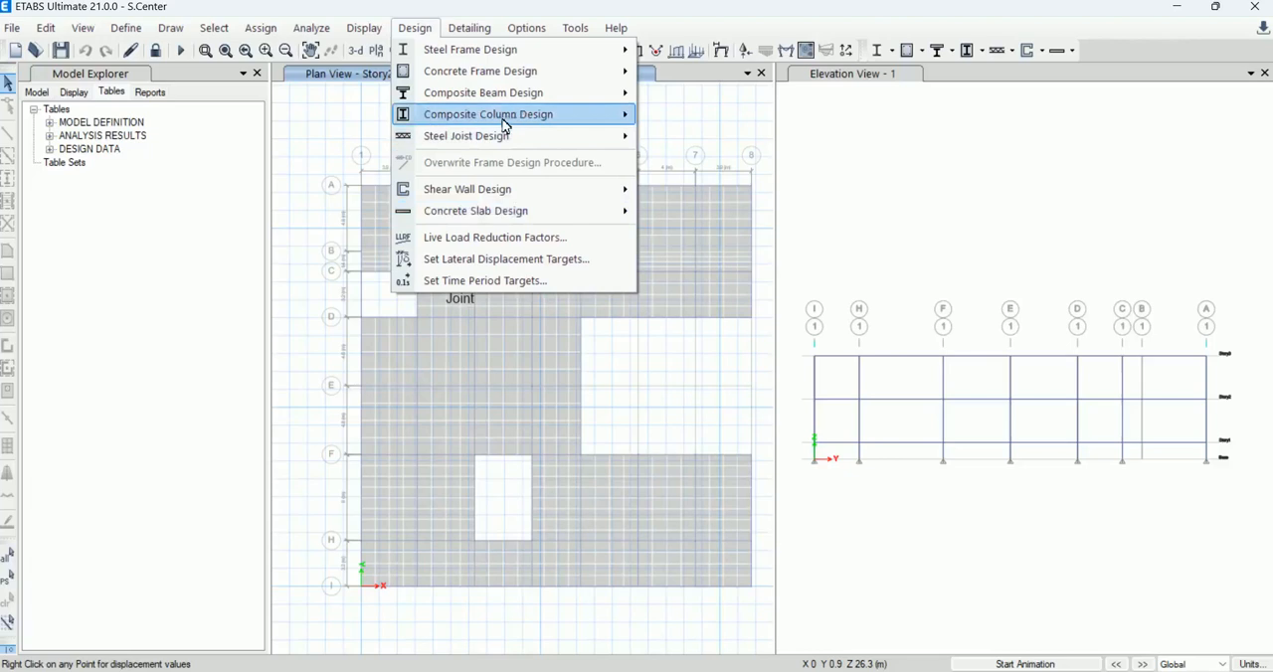
pyautogui.moveTo(583, 71)
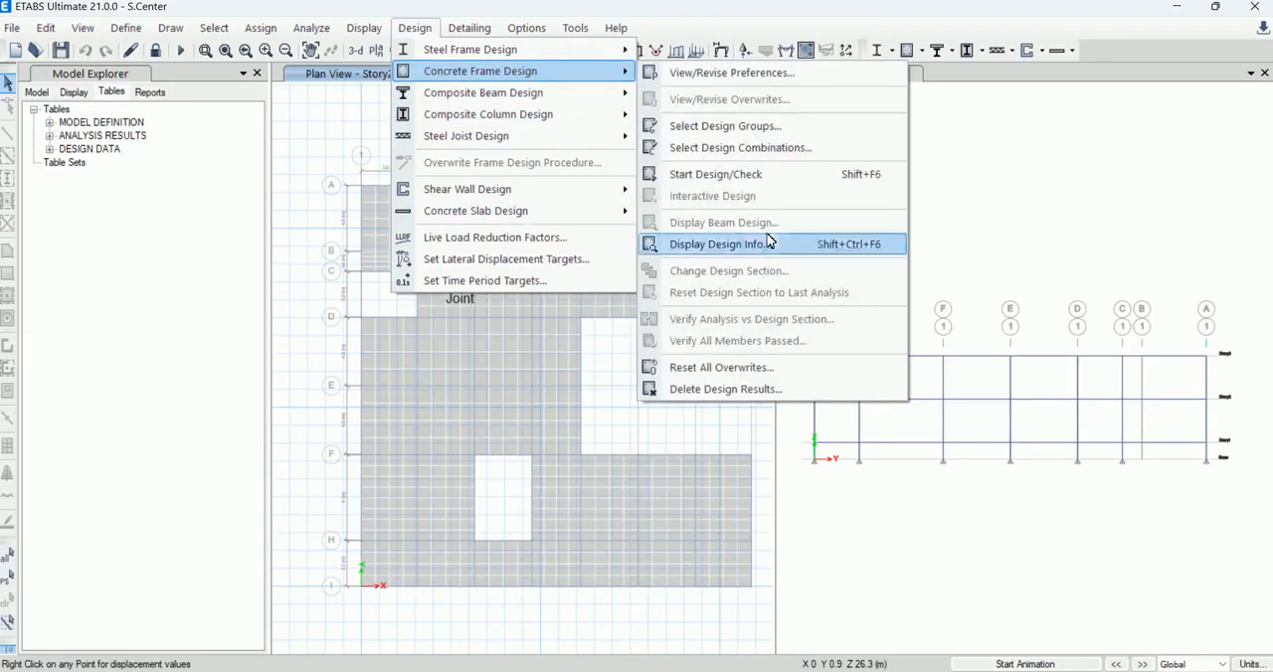
pyautogui.click(762, 175)
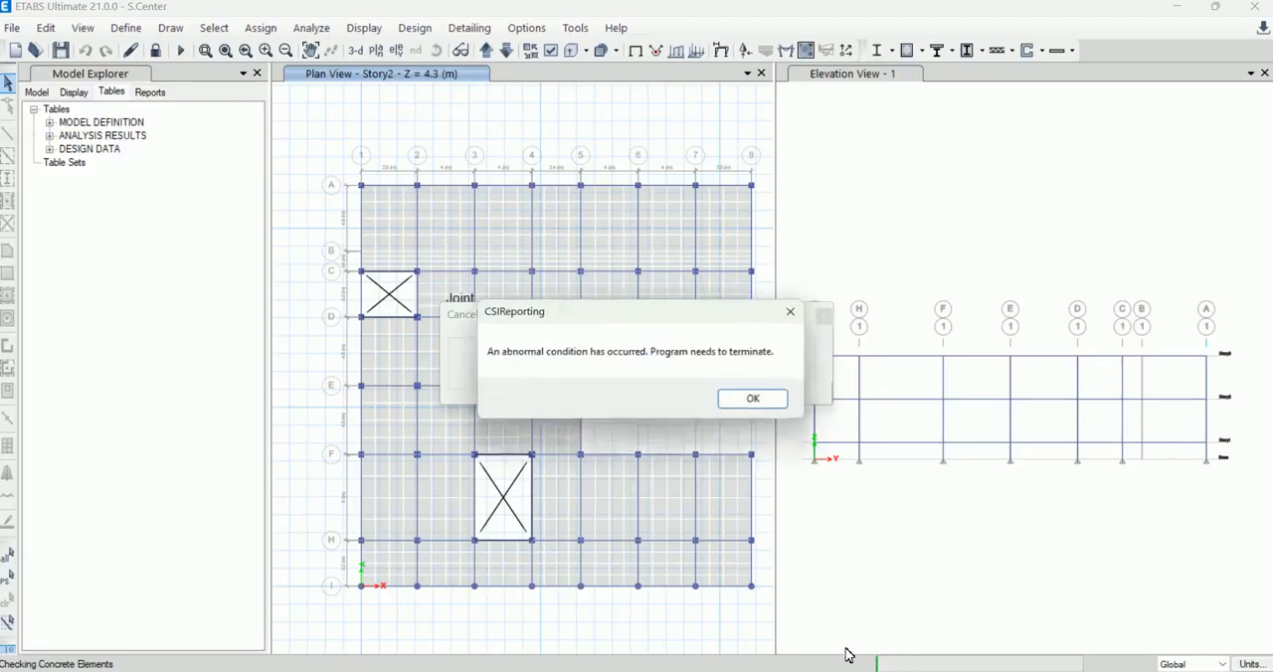
pyautogui.click(774, 400)
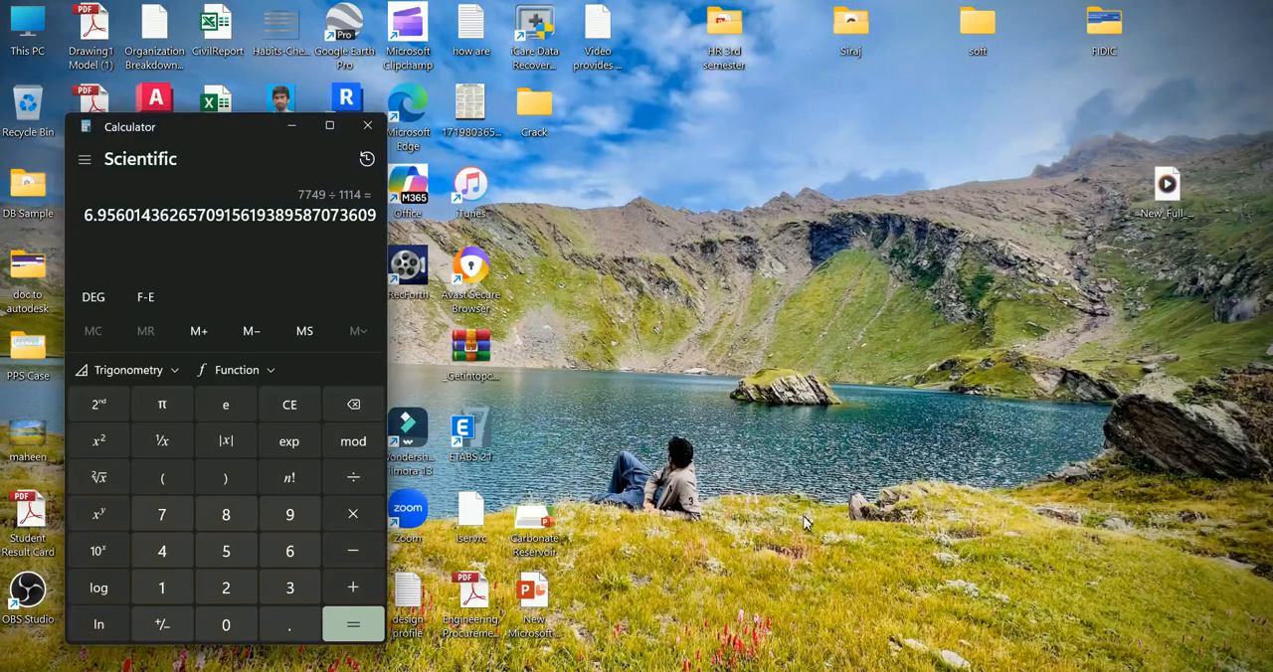
pyautogui.click(859, 670)
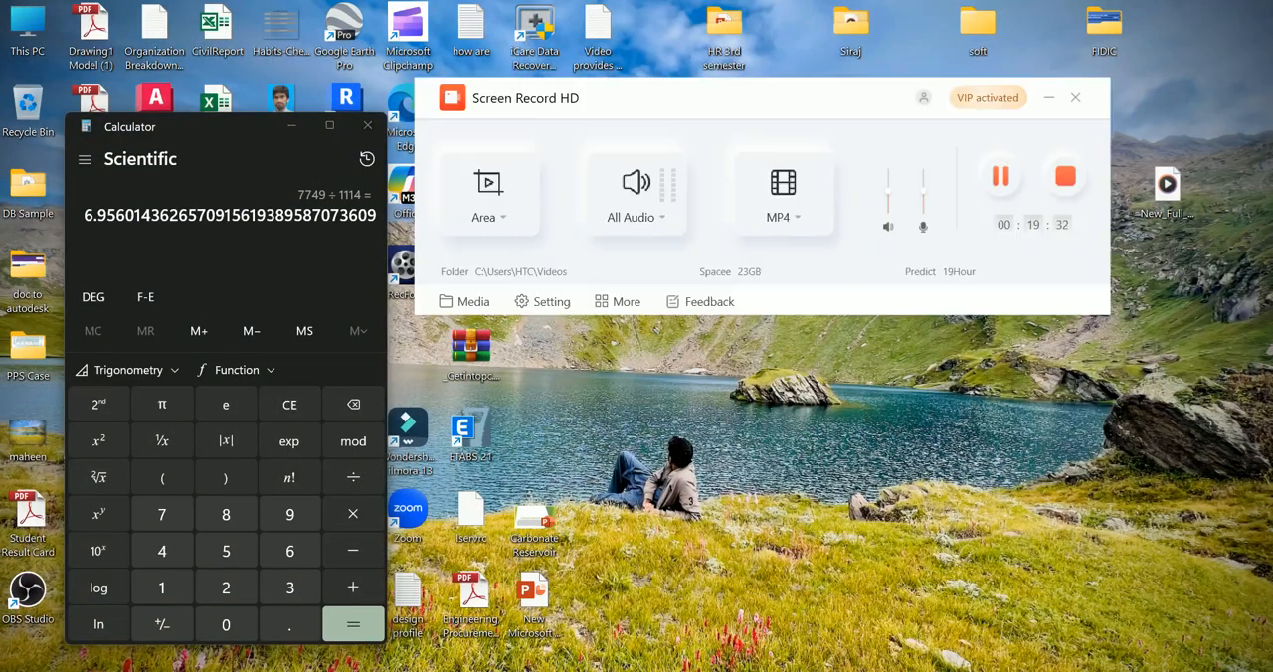